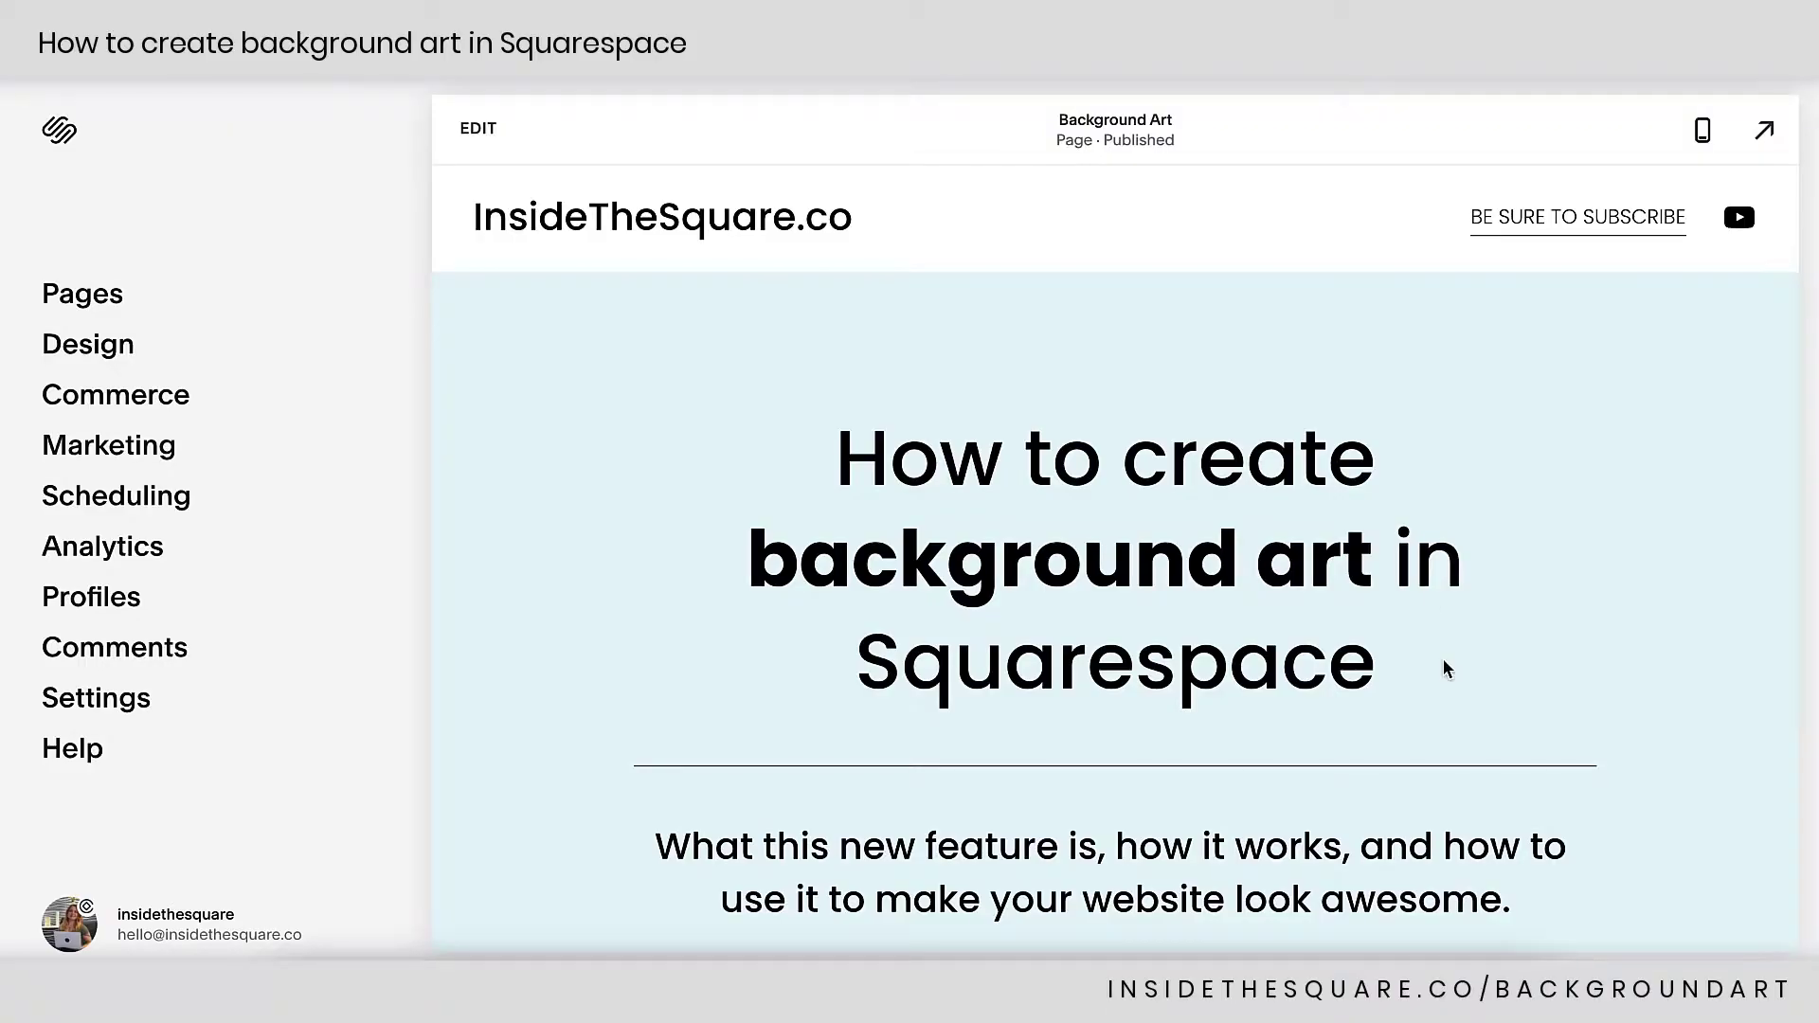
# Start editing the Background Art page and browse the art options for the heading section's background.
pyautogui.click(478, 130)
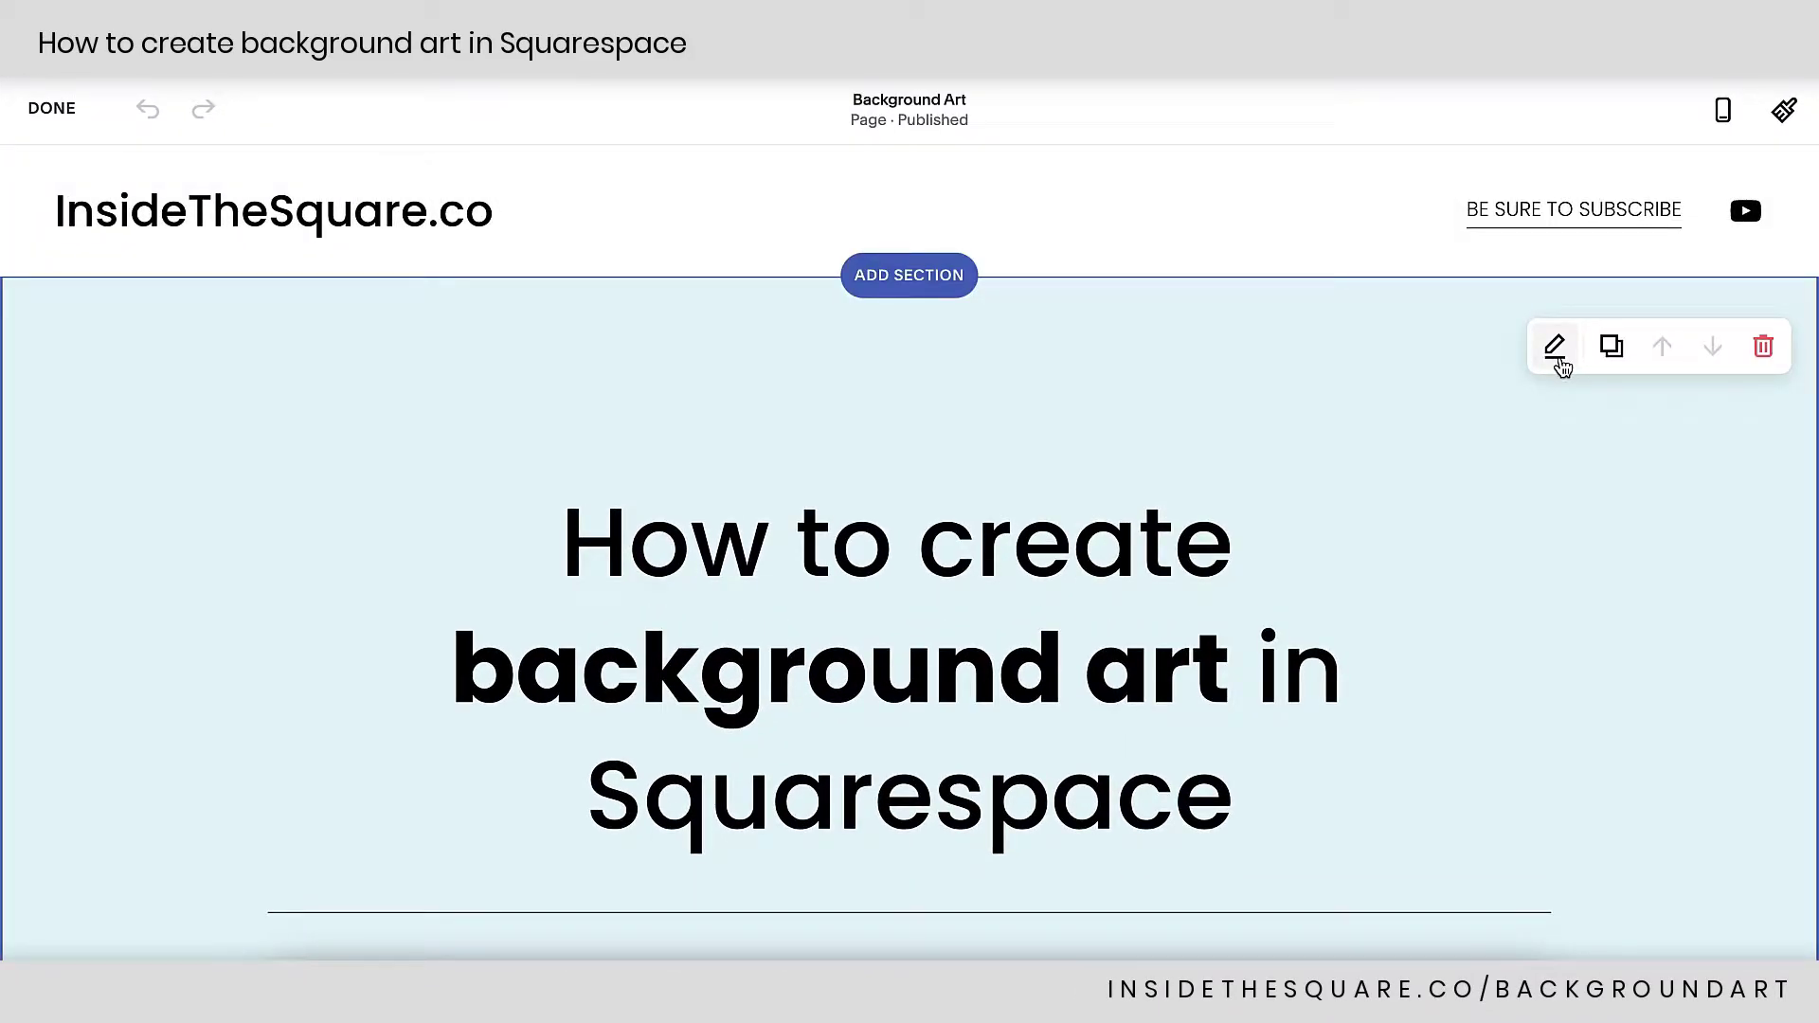
pyautogui.click(1555, 349)
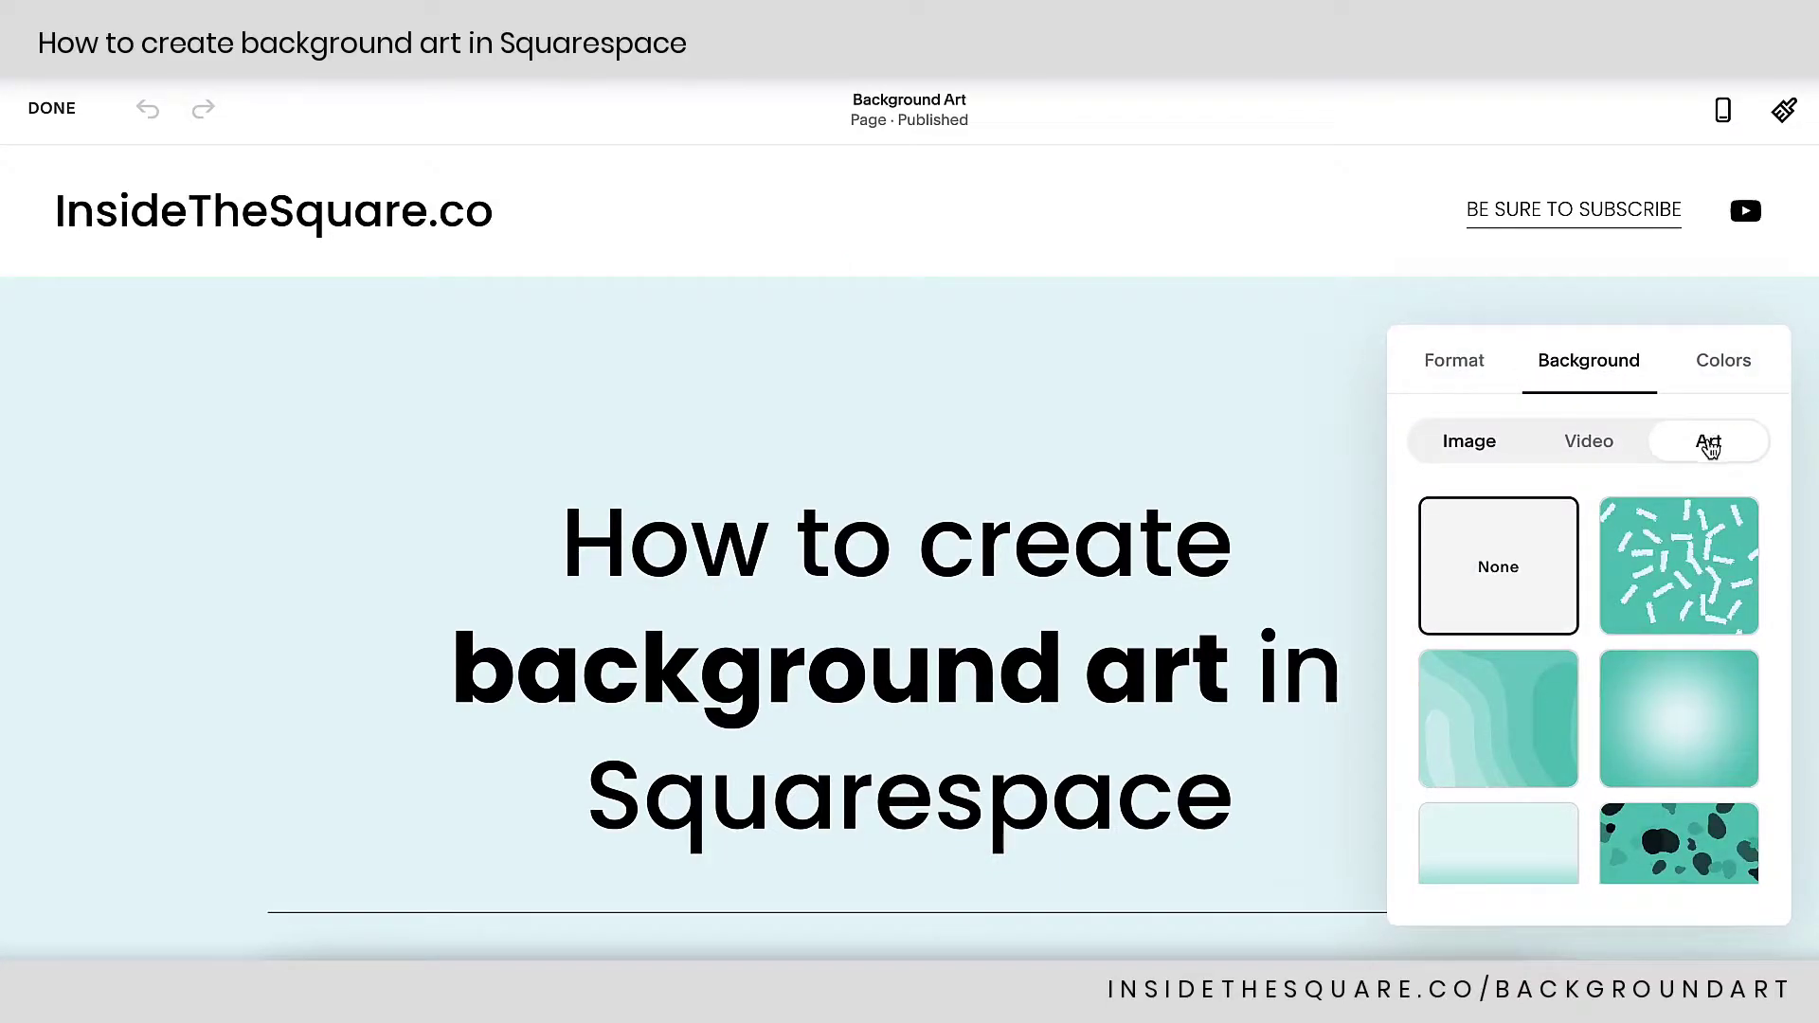
pyautogui.scroll(-3, 1721, 448)
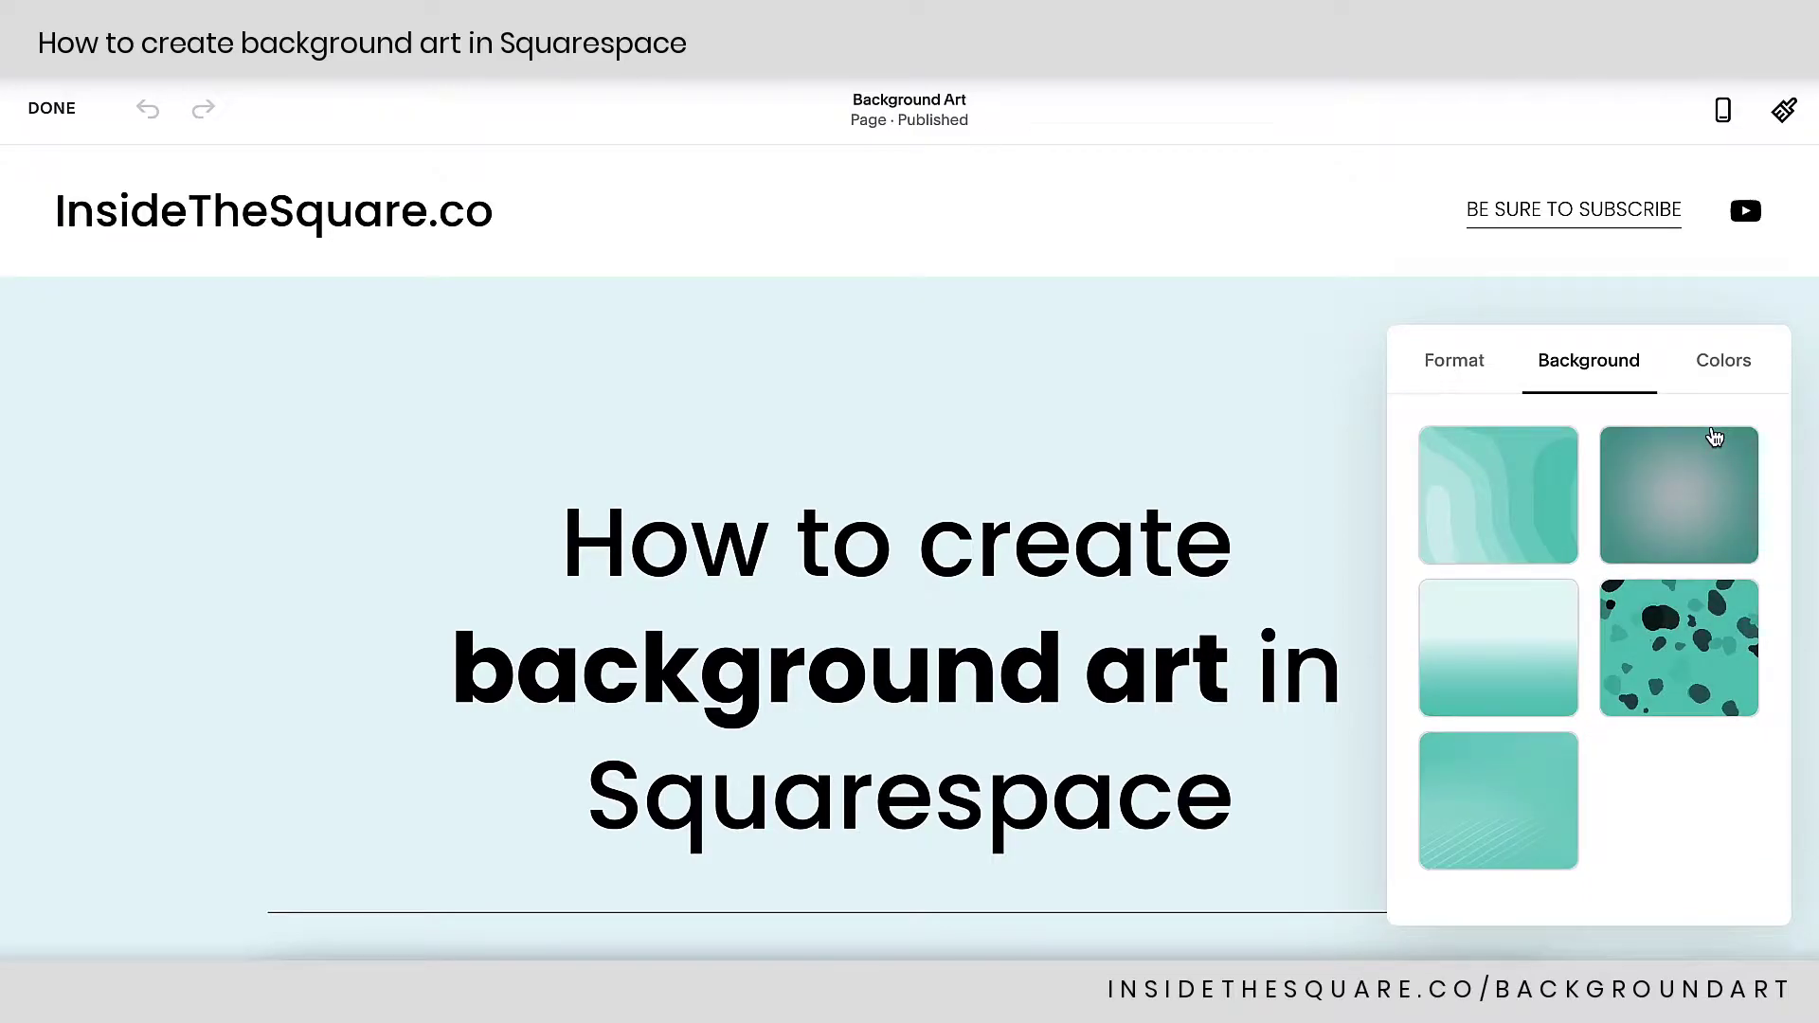
pyautogui.scroll(3, 1711, 437)
pyautogui.scroll(-3, 1730, 517)
pyautogui.scroll(3, 1733, 515)
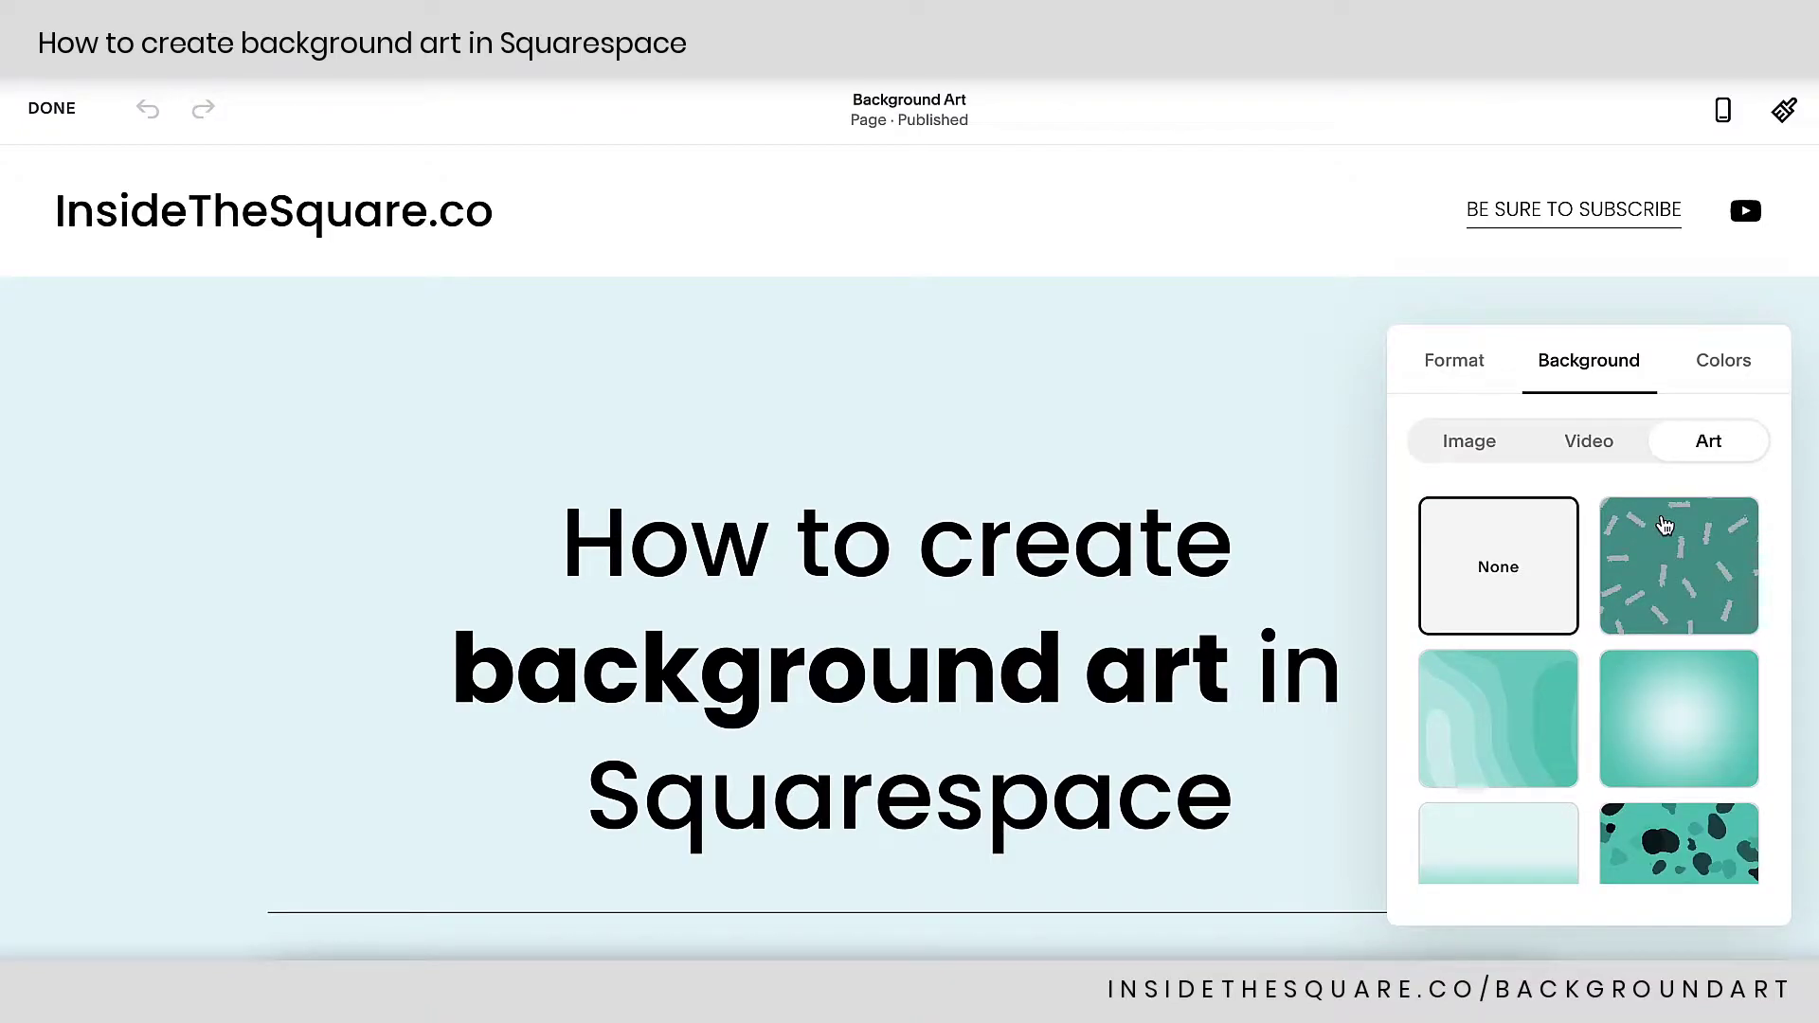
# Apply the scattered brush-stroke art to the heading section and try its presets, settling on the starburst preset.
pyautogui.click(1664, 526)
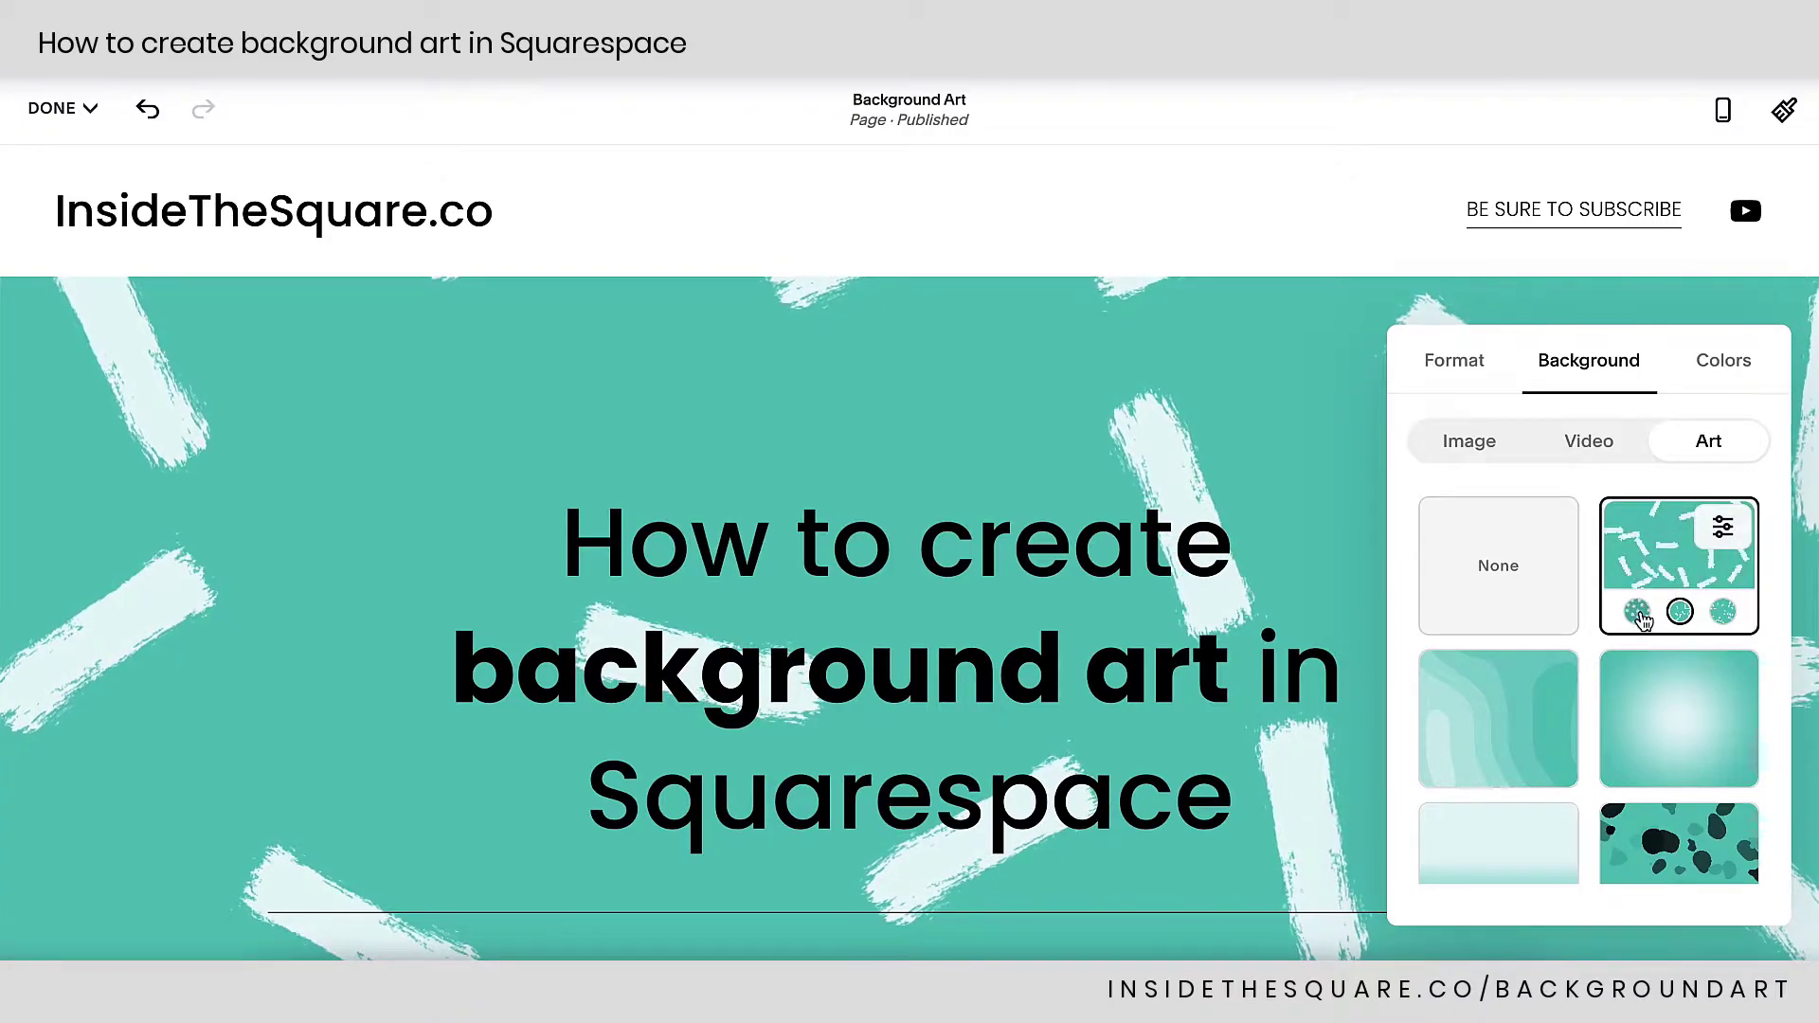
pyautogui.click(1636, 611)
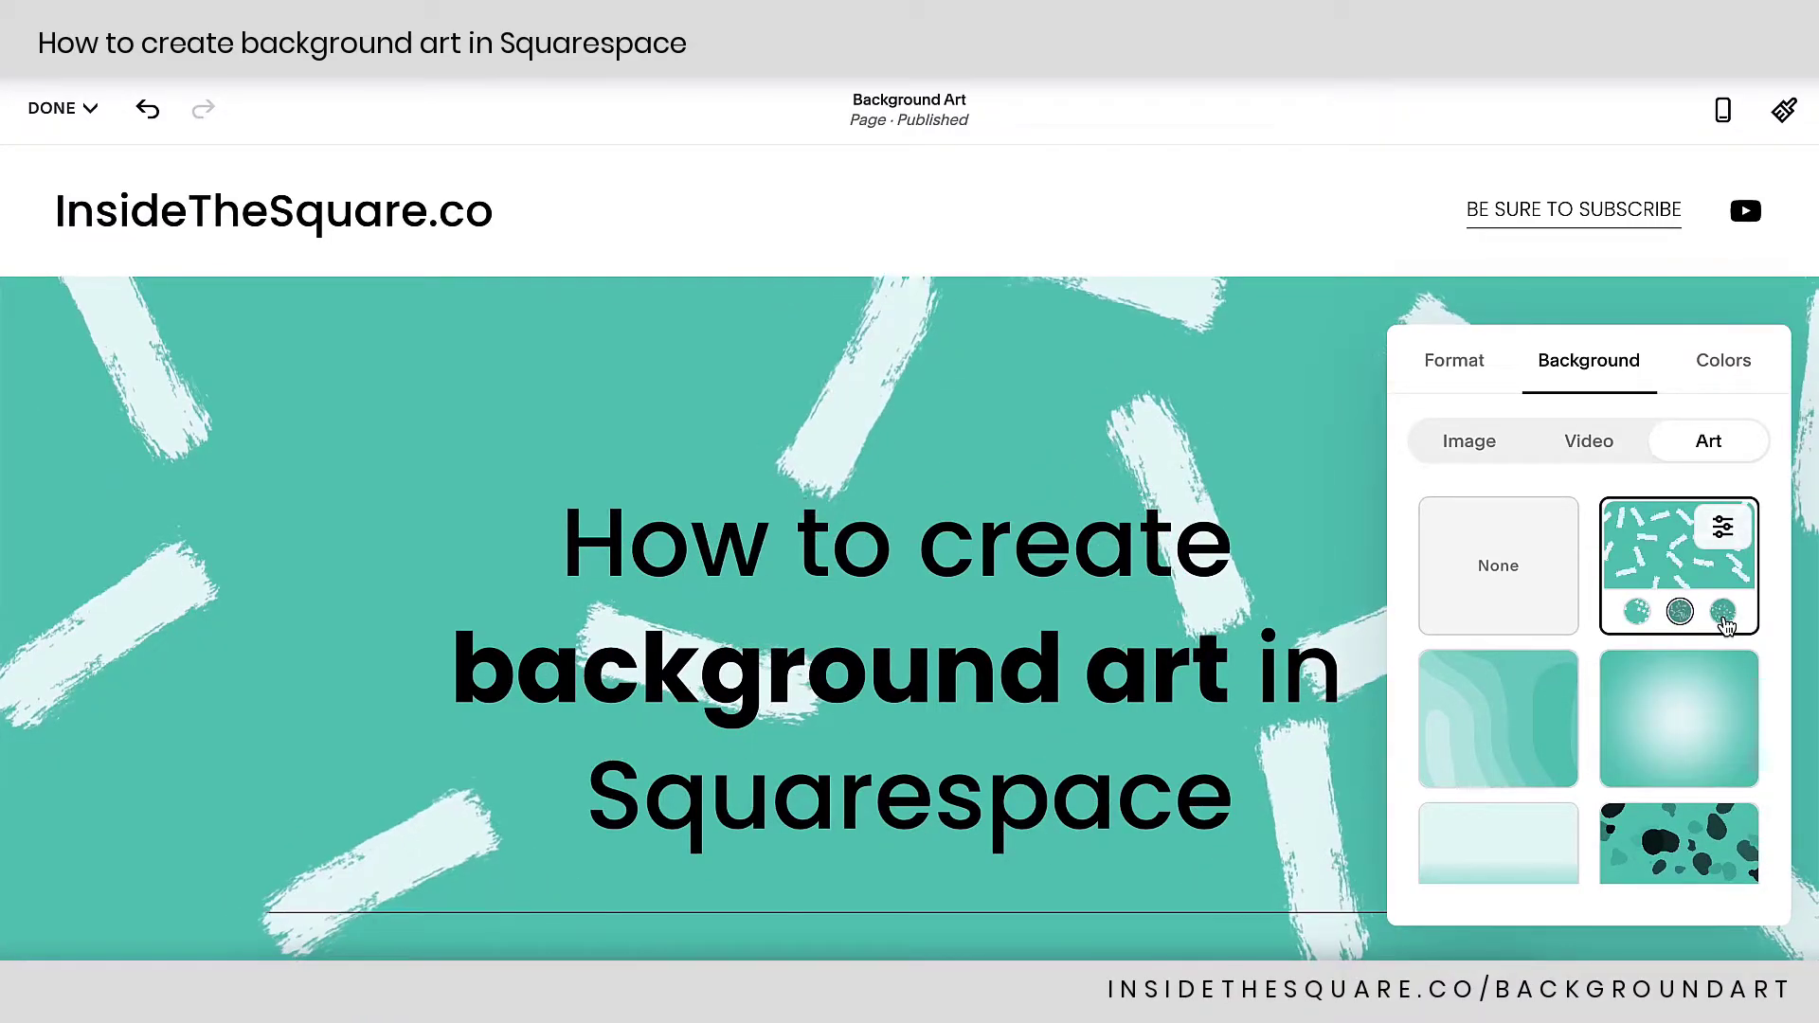
pyautogui.click(1722, 611)
pyautogui.click(1682, 612)
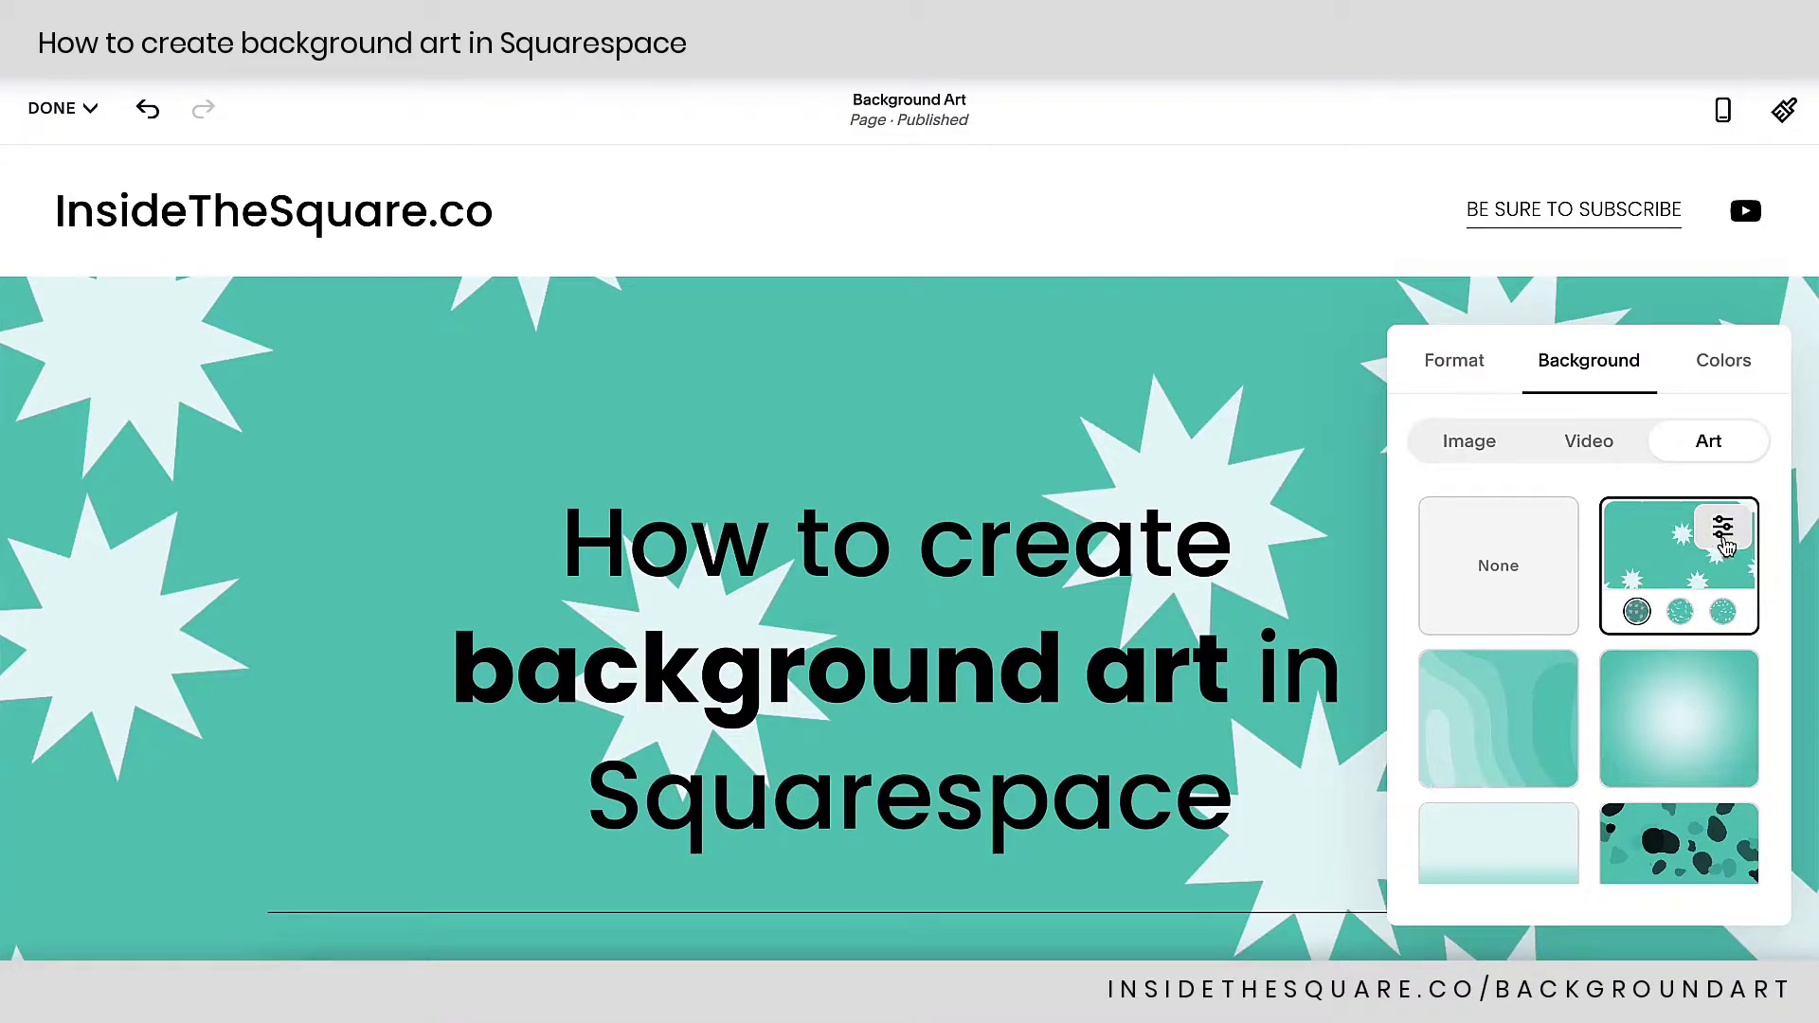
# Examine the starburst art's customization settings, from image shape, tint and background color to scale, number of images, filter, pattern color and wave.
pyautogui.click(1728, 532)
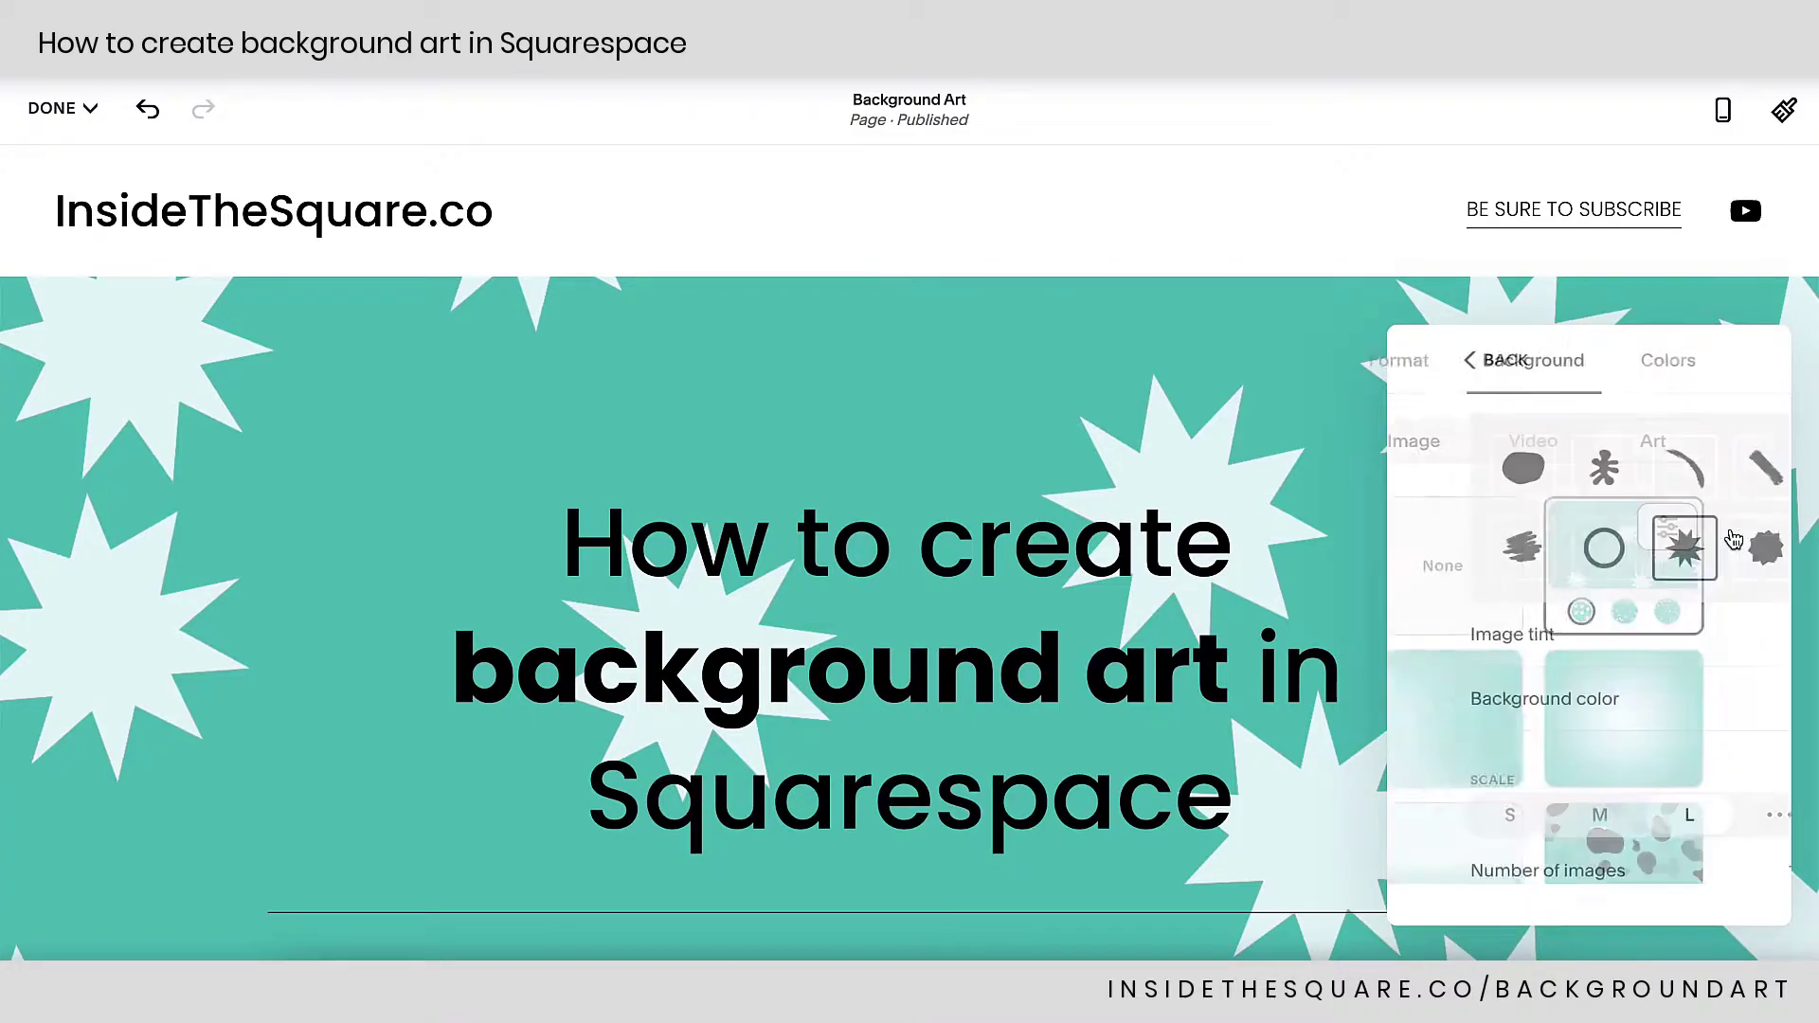
pyautogui.scroll(-3, 1681, 620)
pyautogui.scroll(3, 1684, 620)
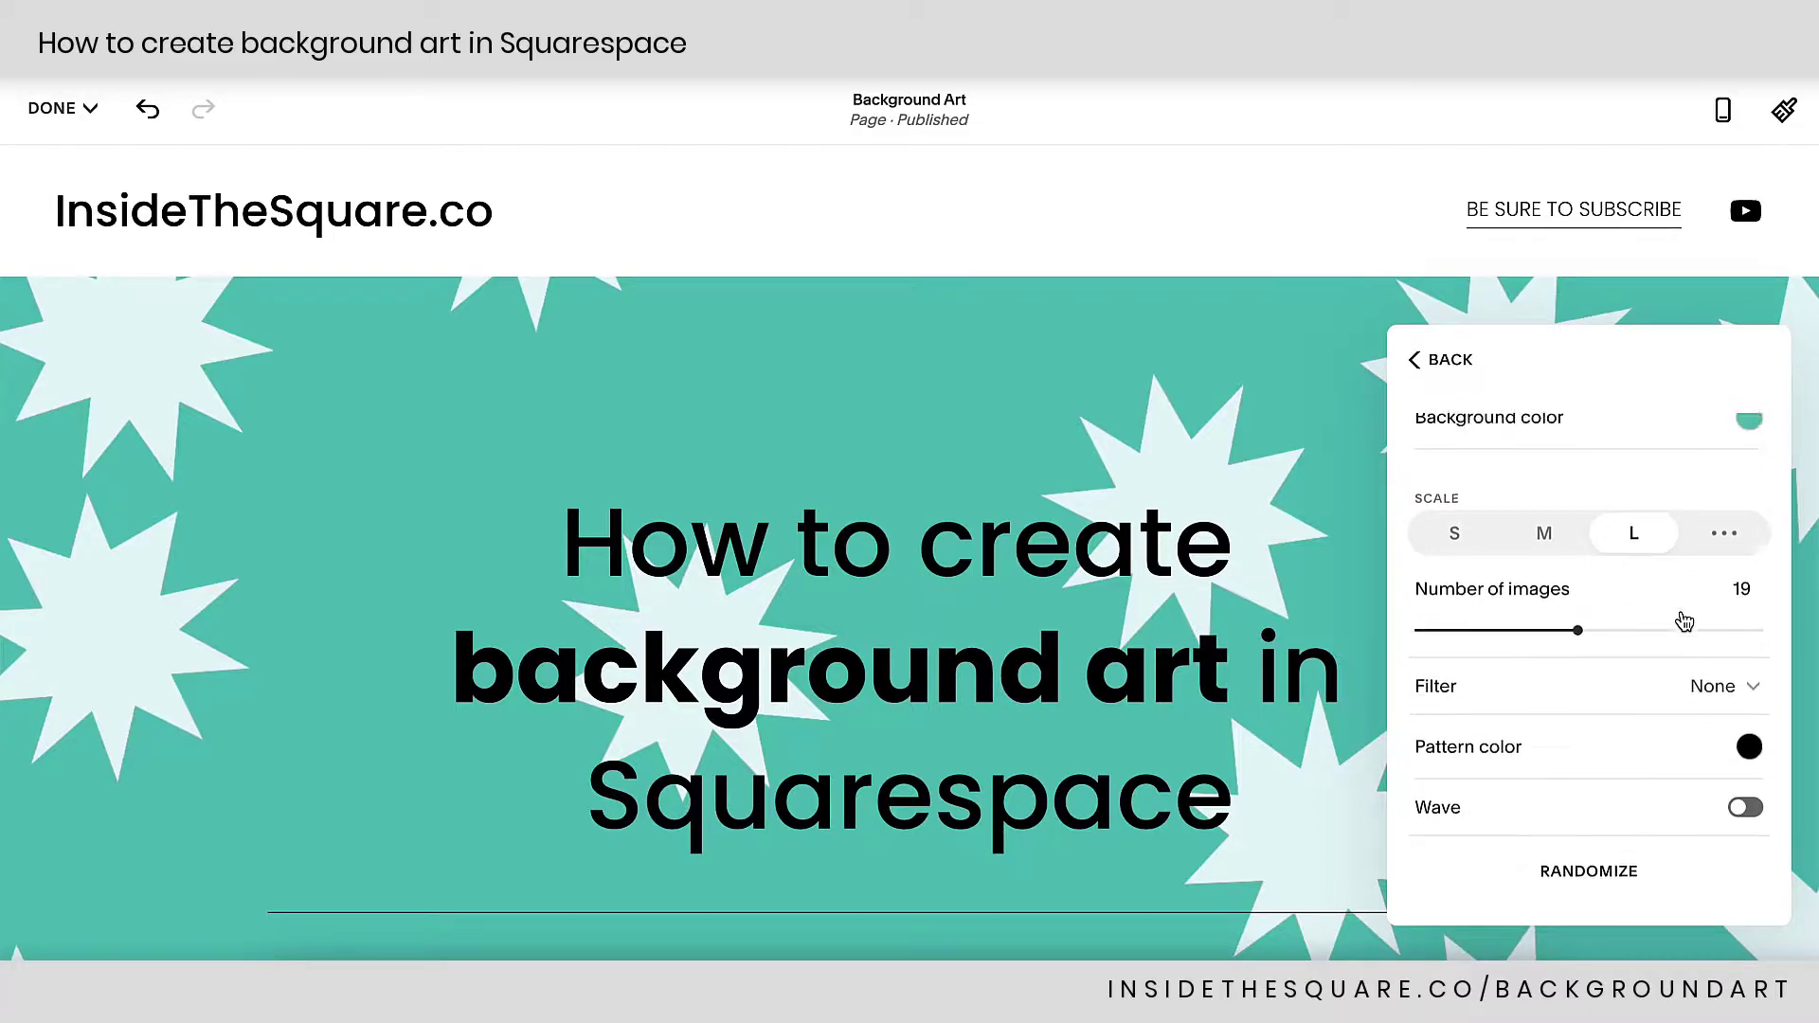
pyautogui.scroll(-3, 1683, 621)
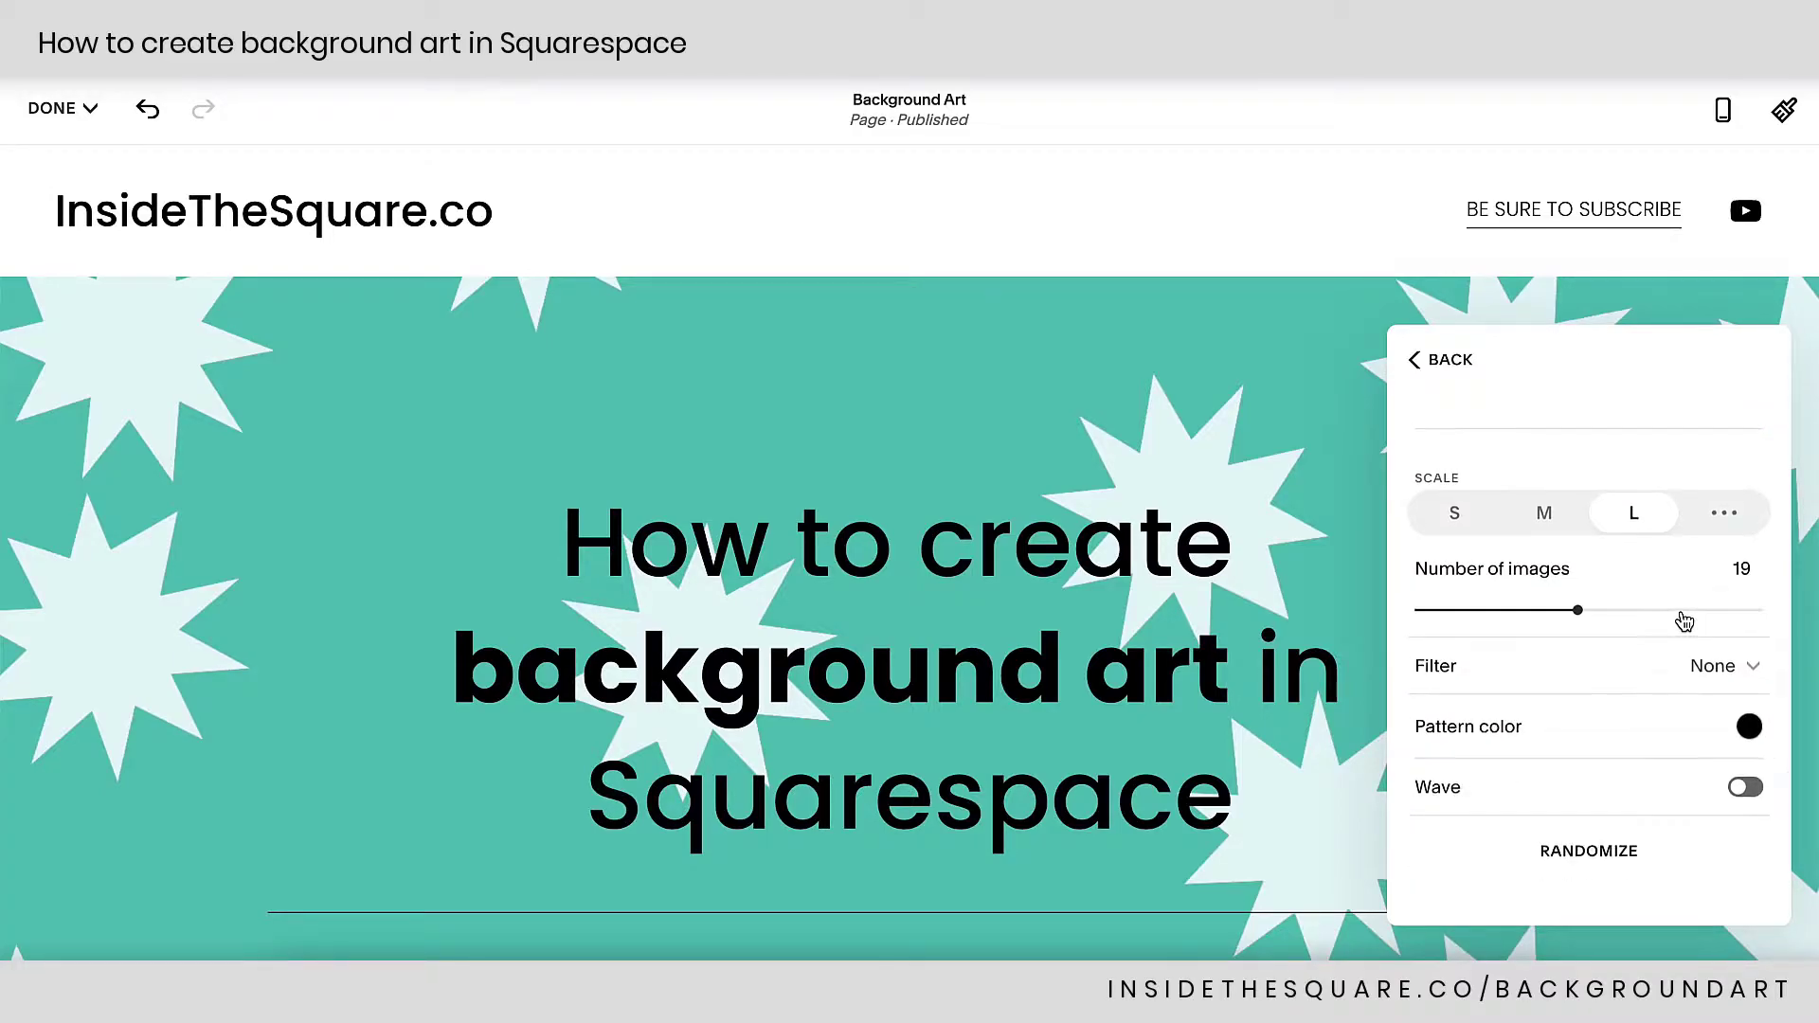
pyautogui.scroll(3, 1683, 620)
pyautogui.scroll(-3, 1696, 698)
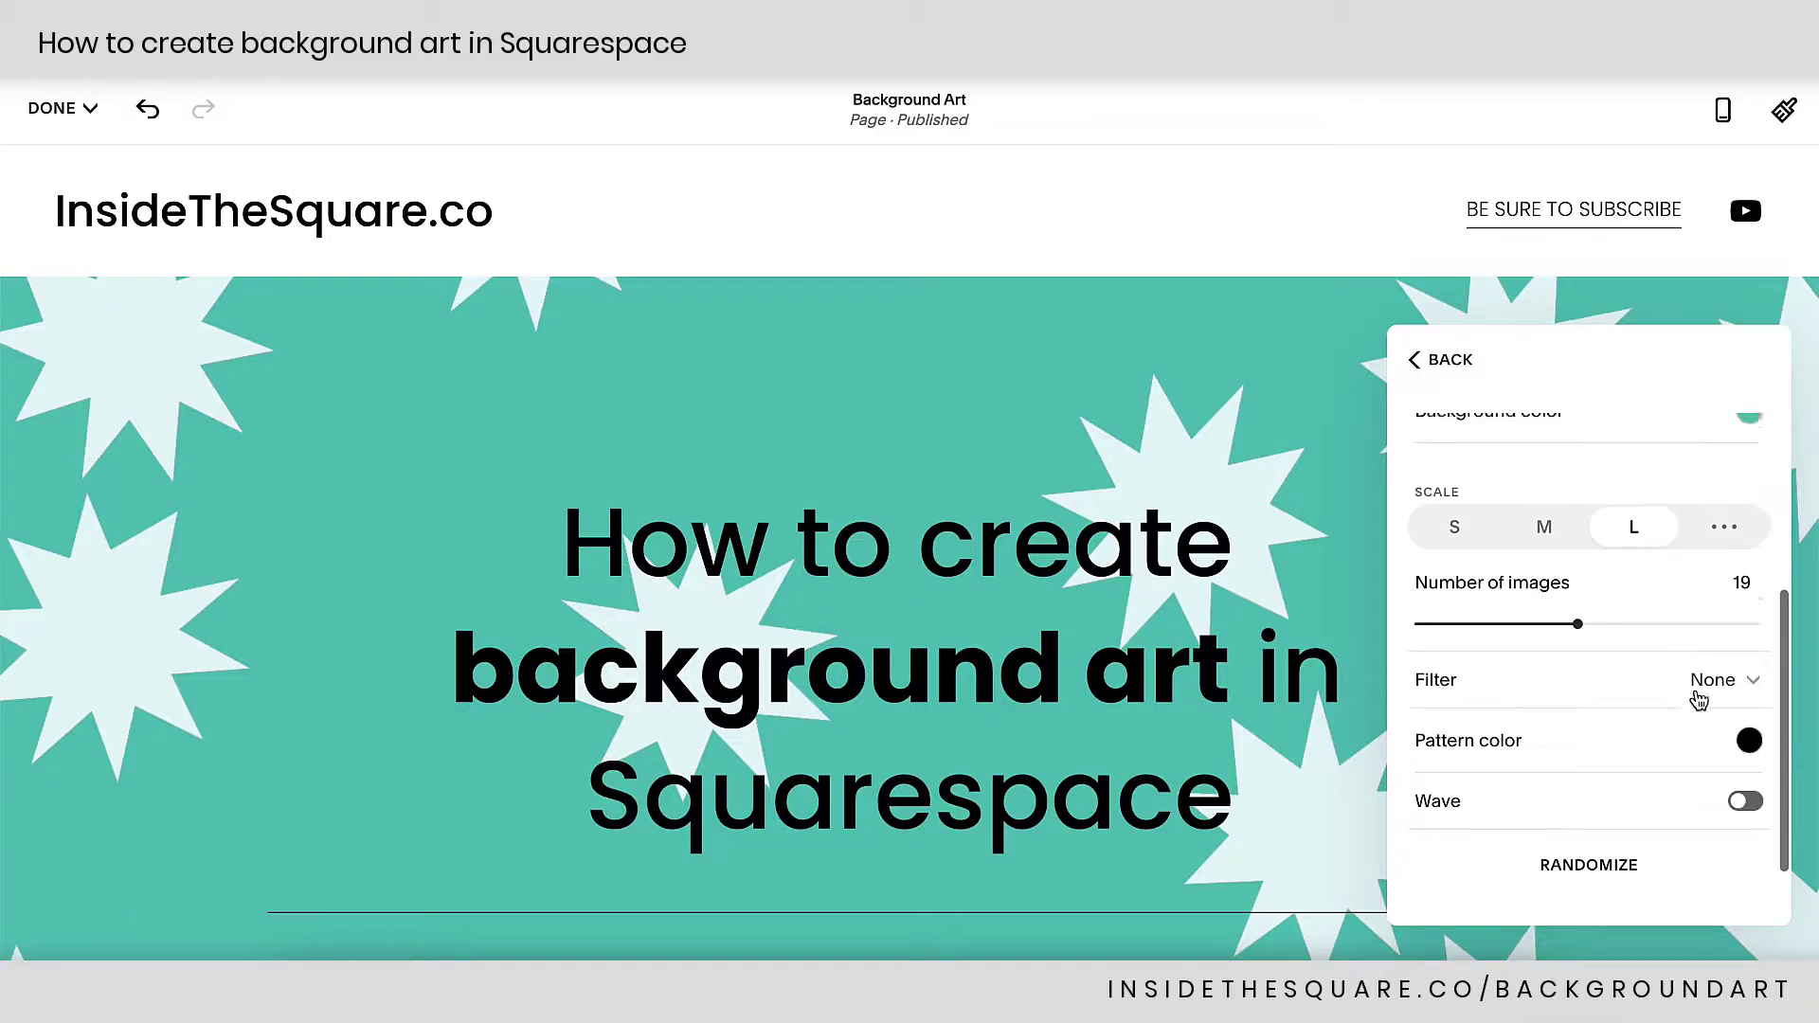
pyautogui.scroll(2, 1598, 773)
pyautogui.scroll(2, 1573, 749)
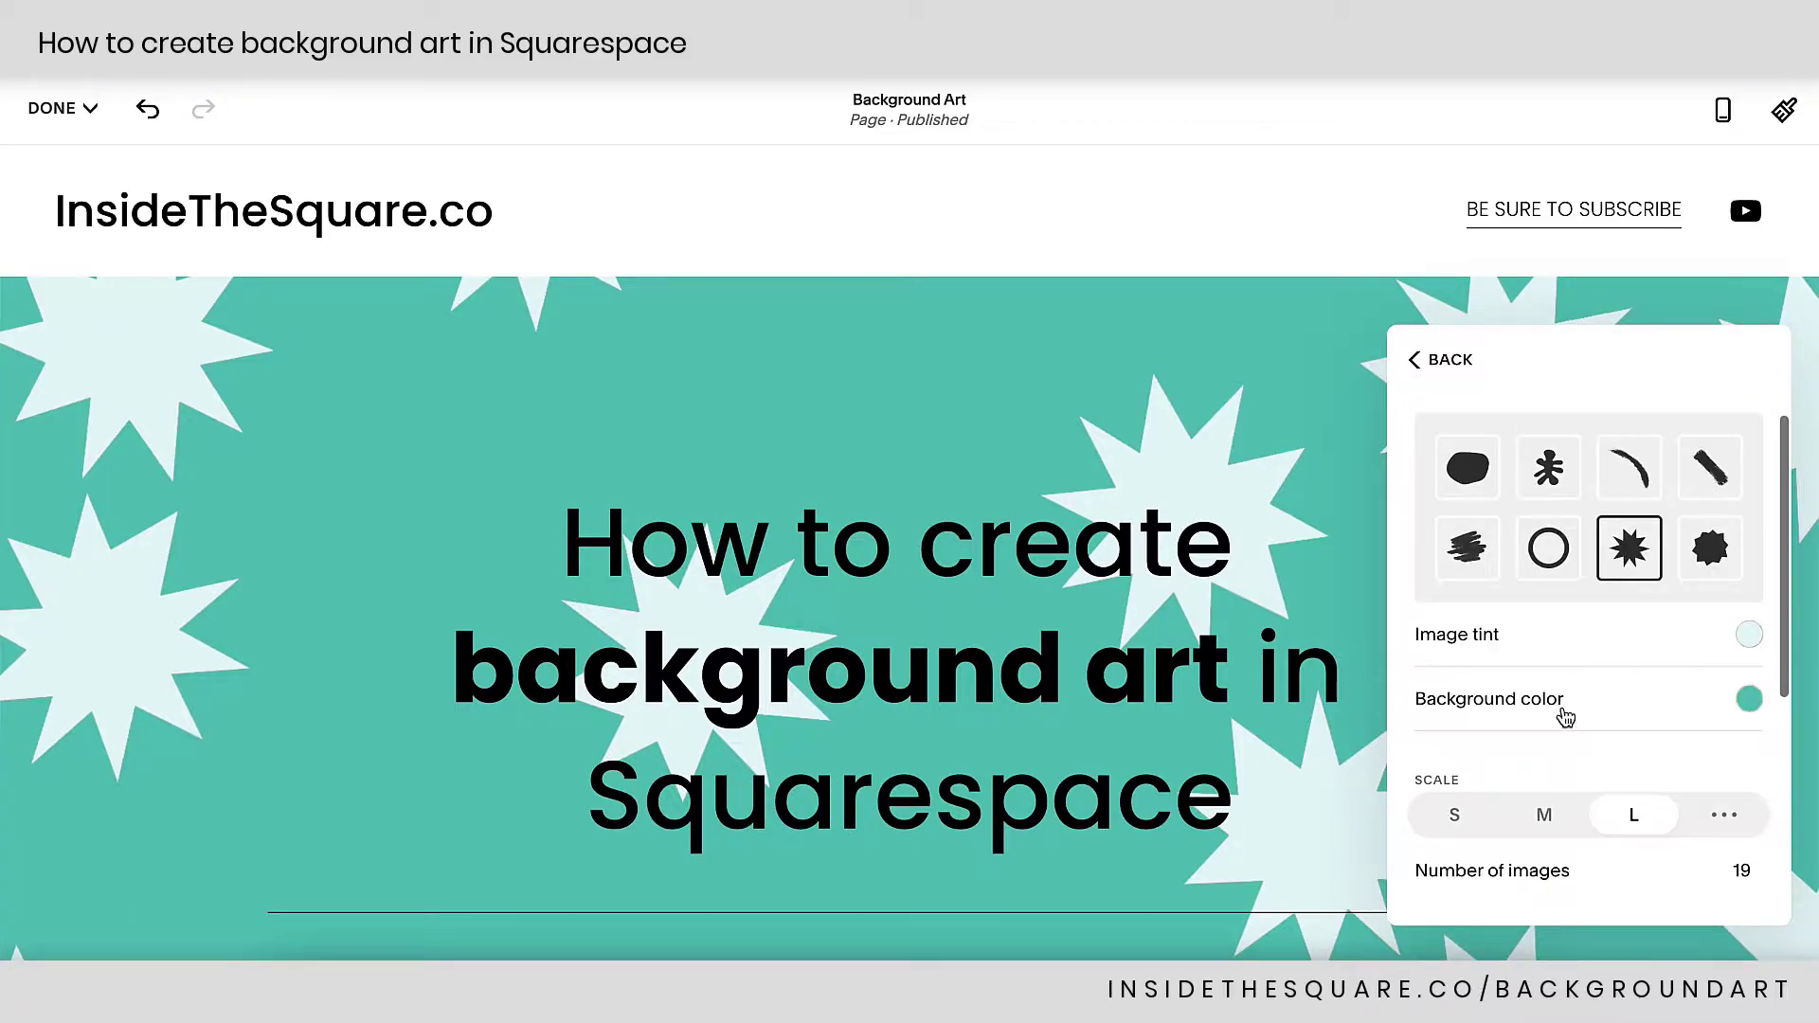
pyautogui.click(1445, 363)
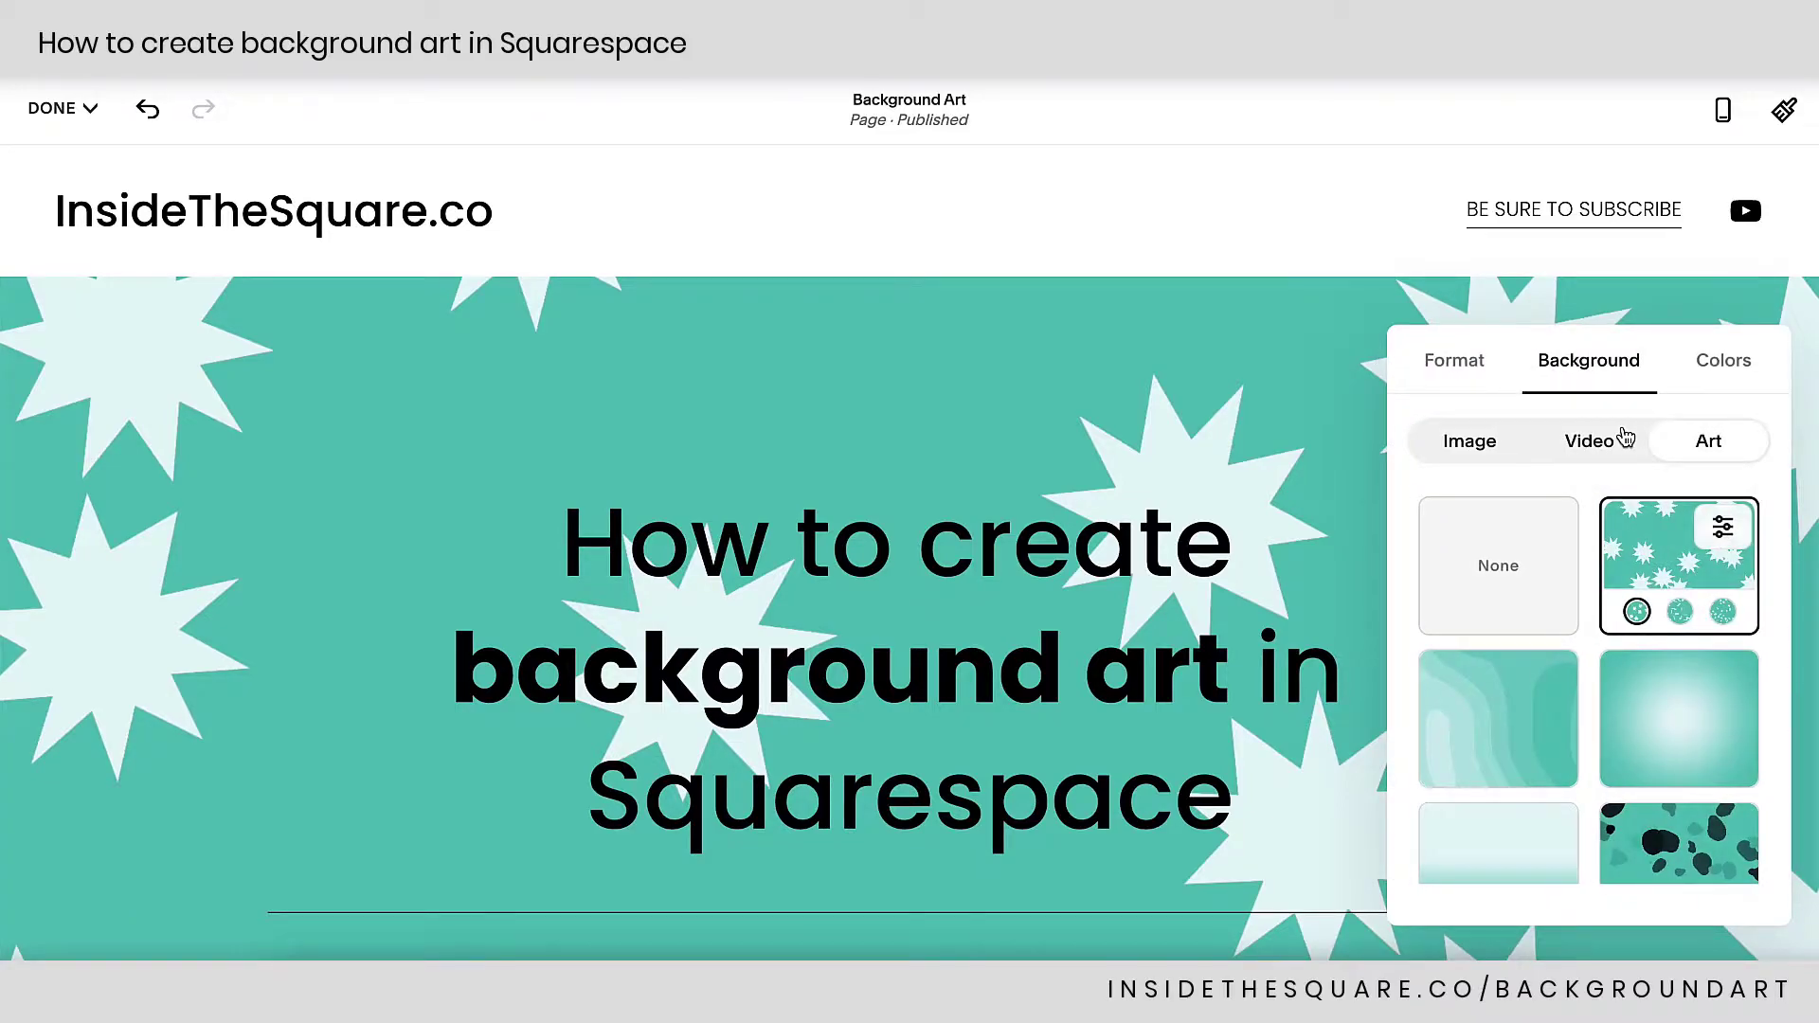
# Apply the layered wavy-band art, compare its presets, return to the second one and view its customization settings.
pyautogui.scroll(-1, 1664, 516)
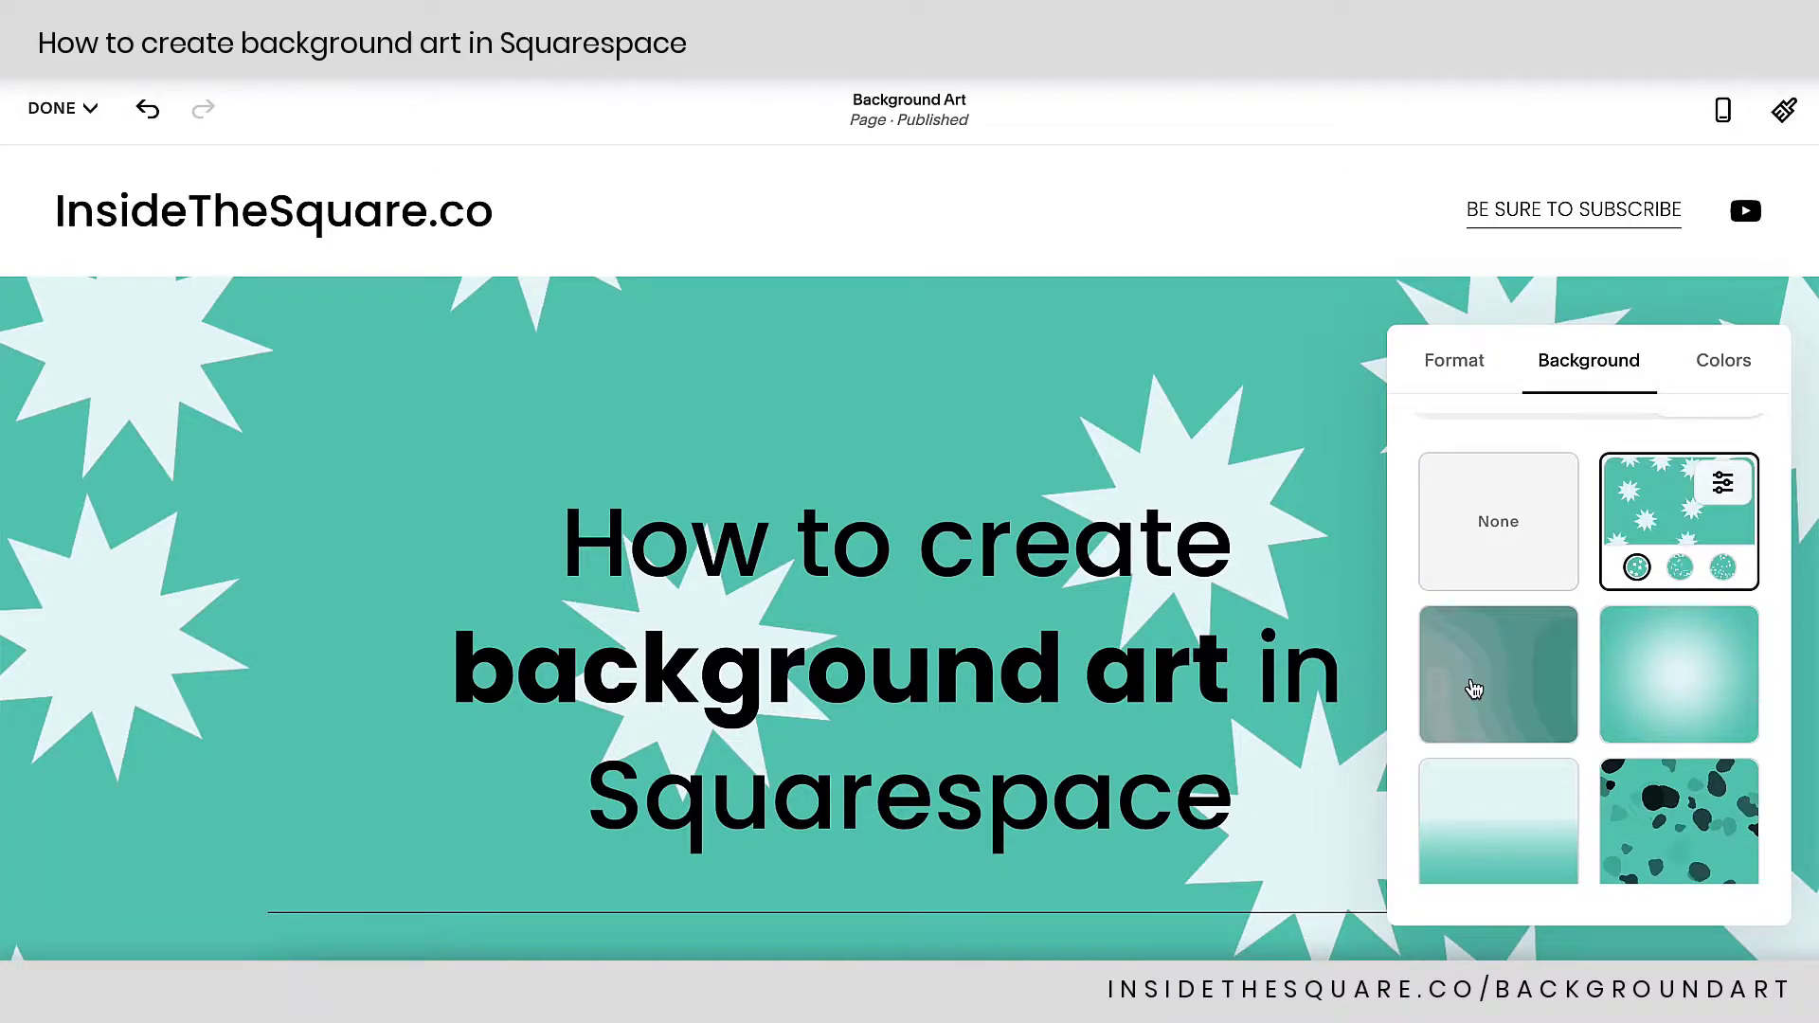
pyautogui.click(1522, 663)
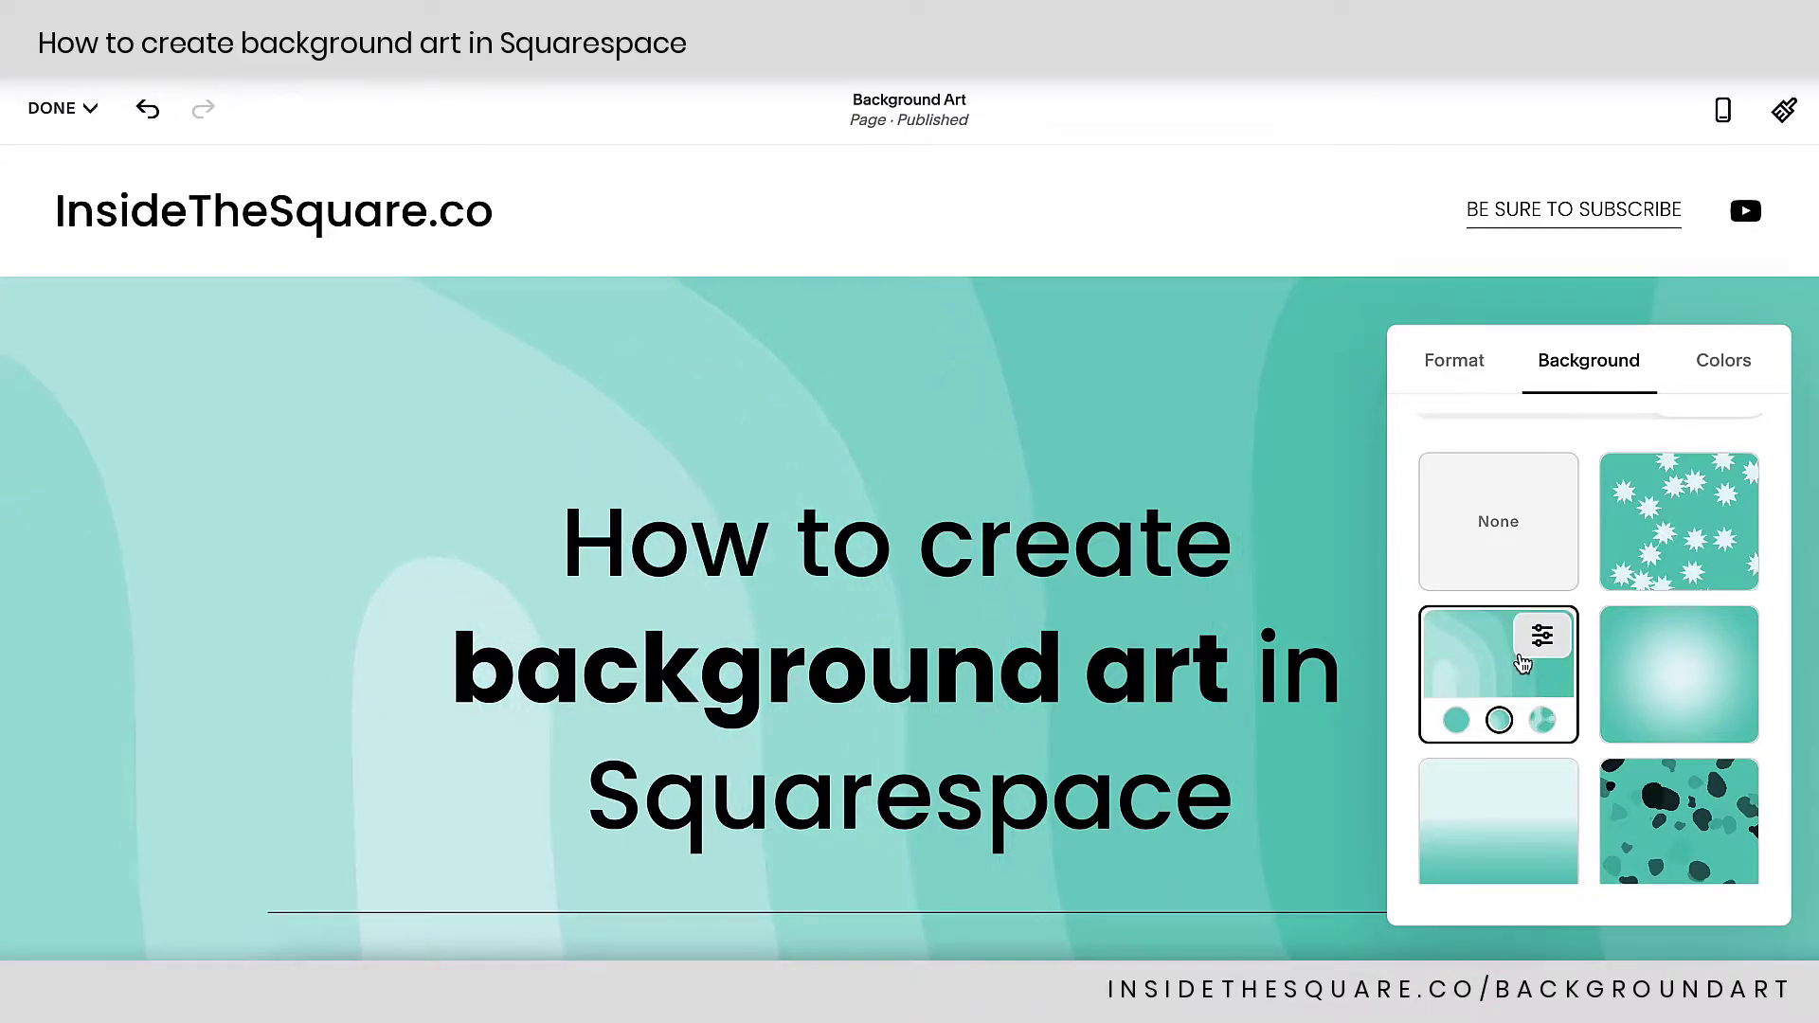
pyautogui.click(1544, 722)
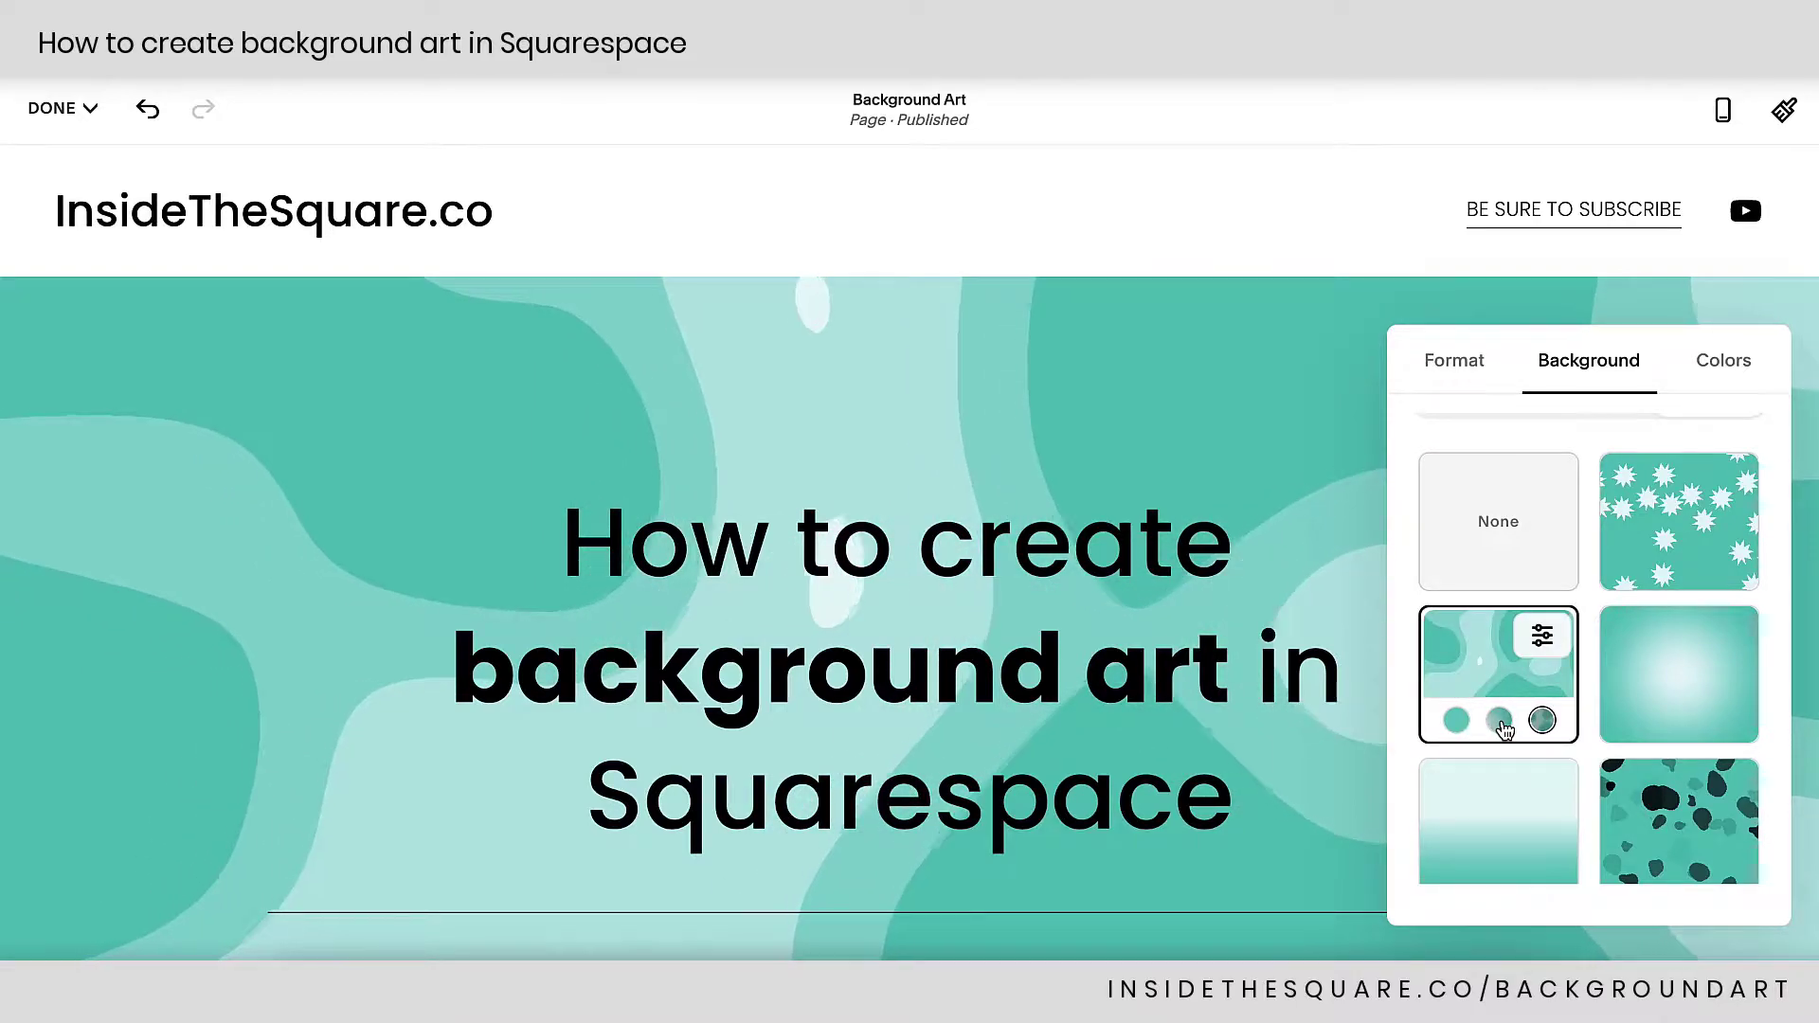
pyautogui.click(1500, 722)
pyautogui.click(1458, 722)
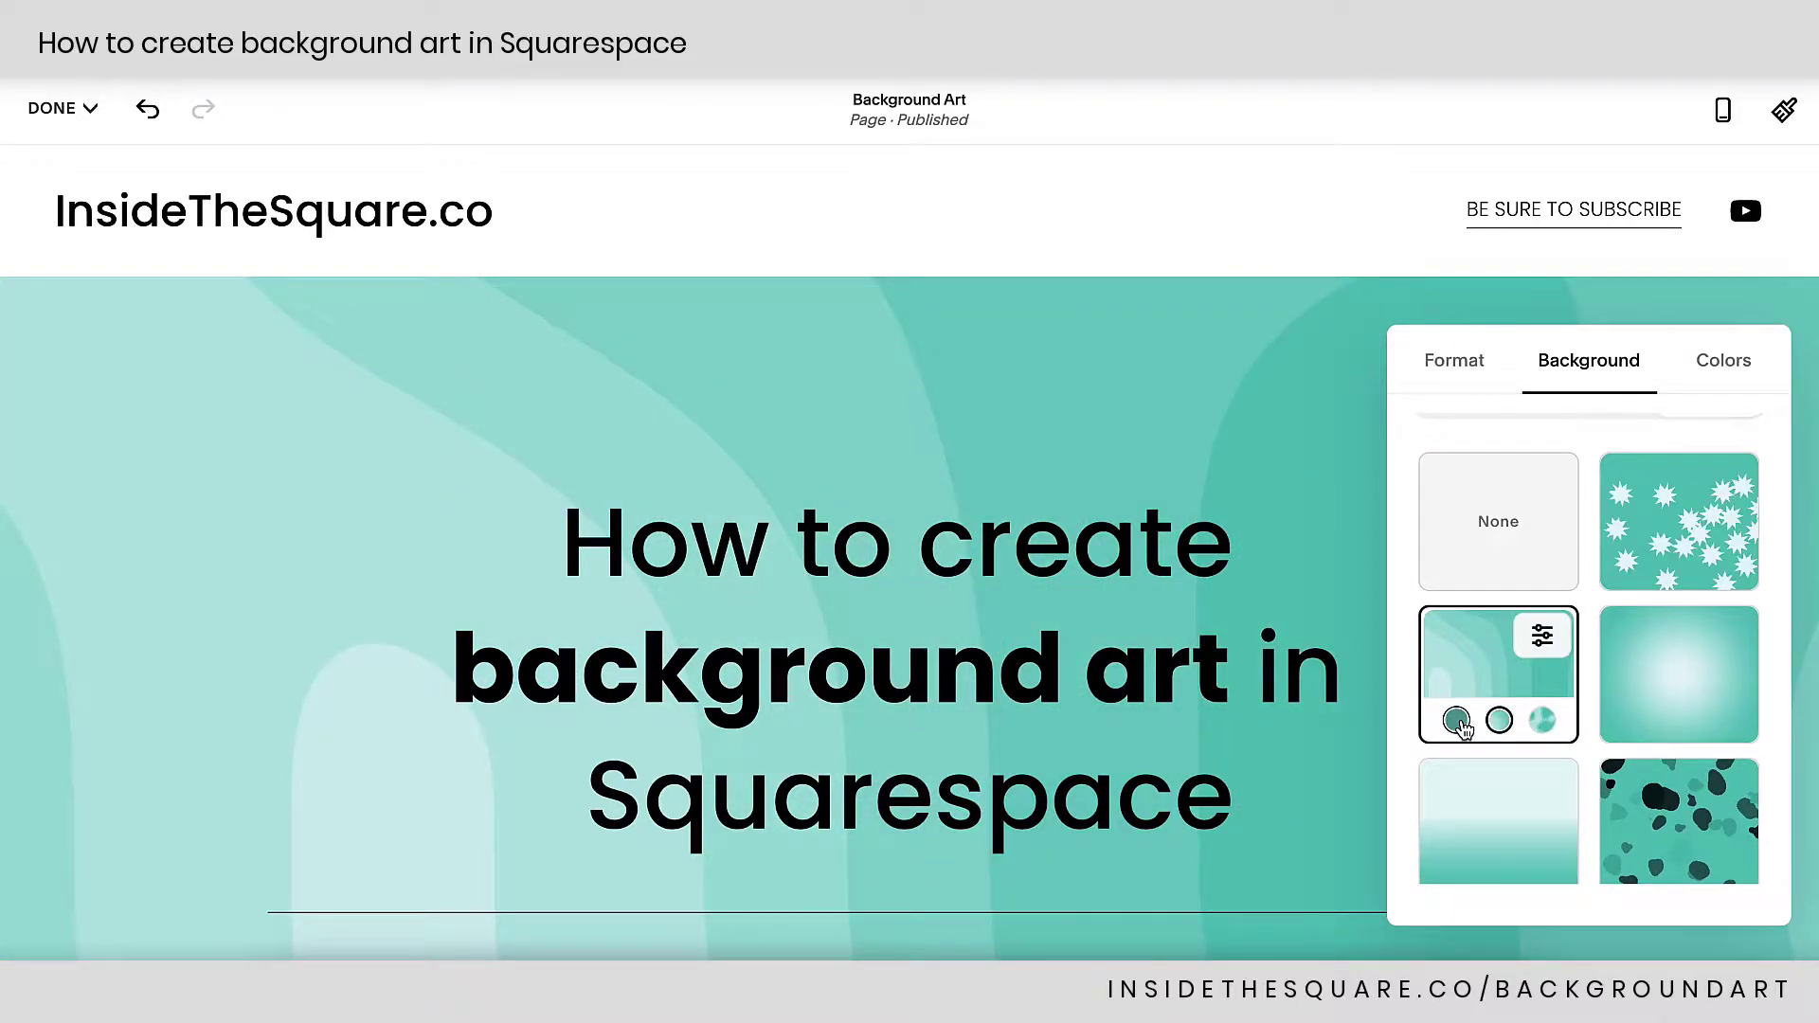
pyautogui.click(1498, 721)
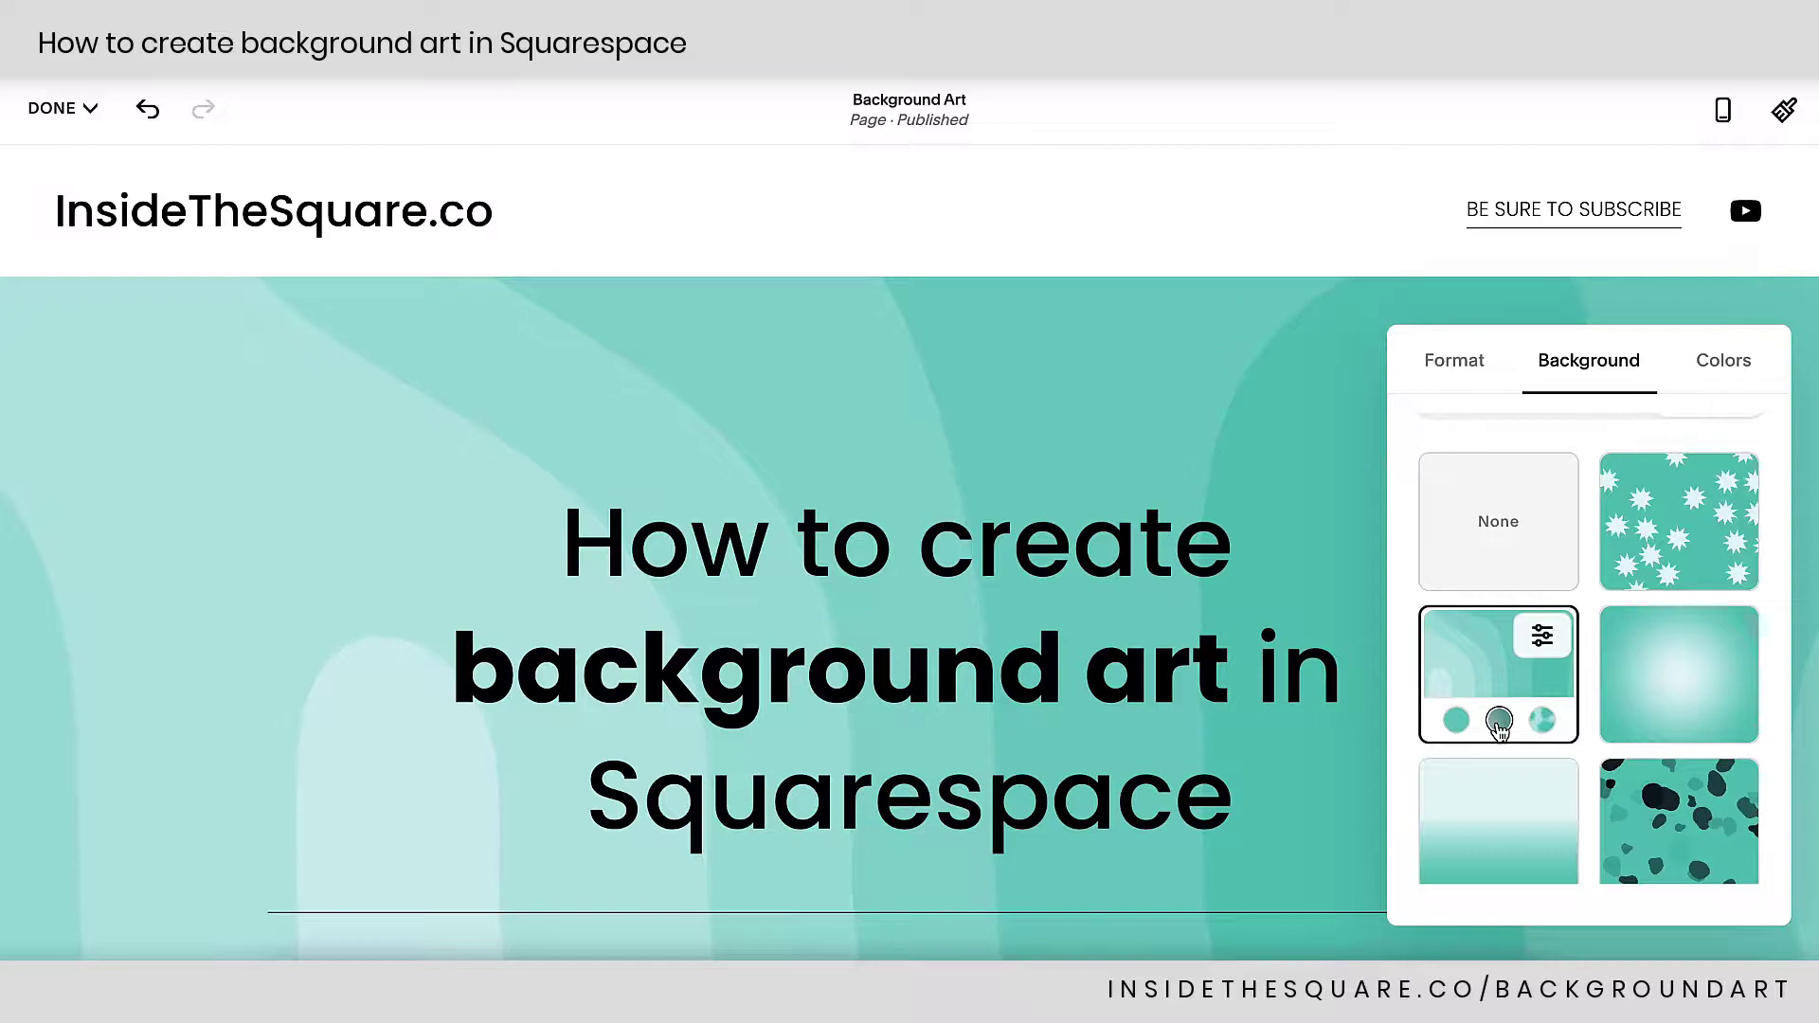
pyautogui.click(1541, 637)
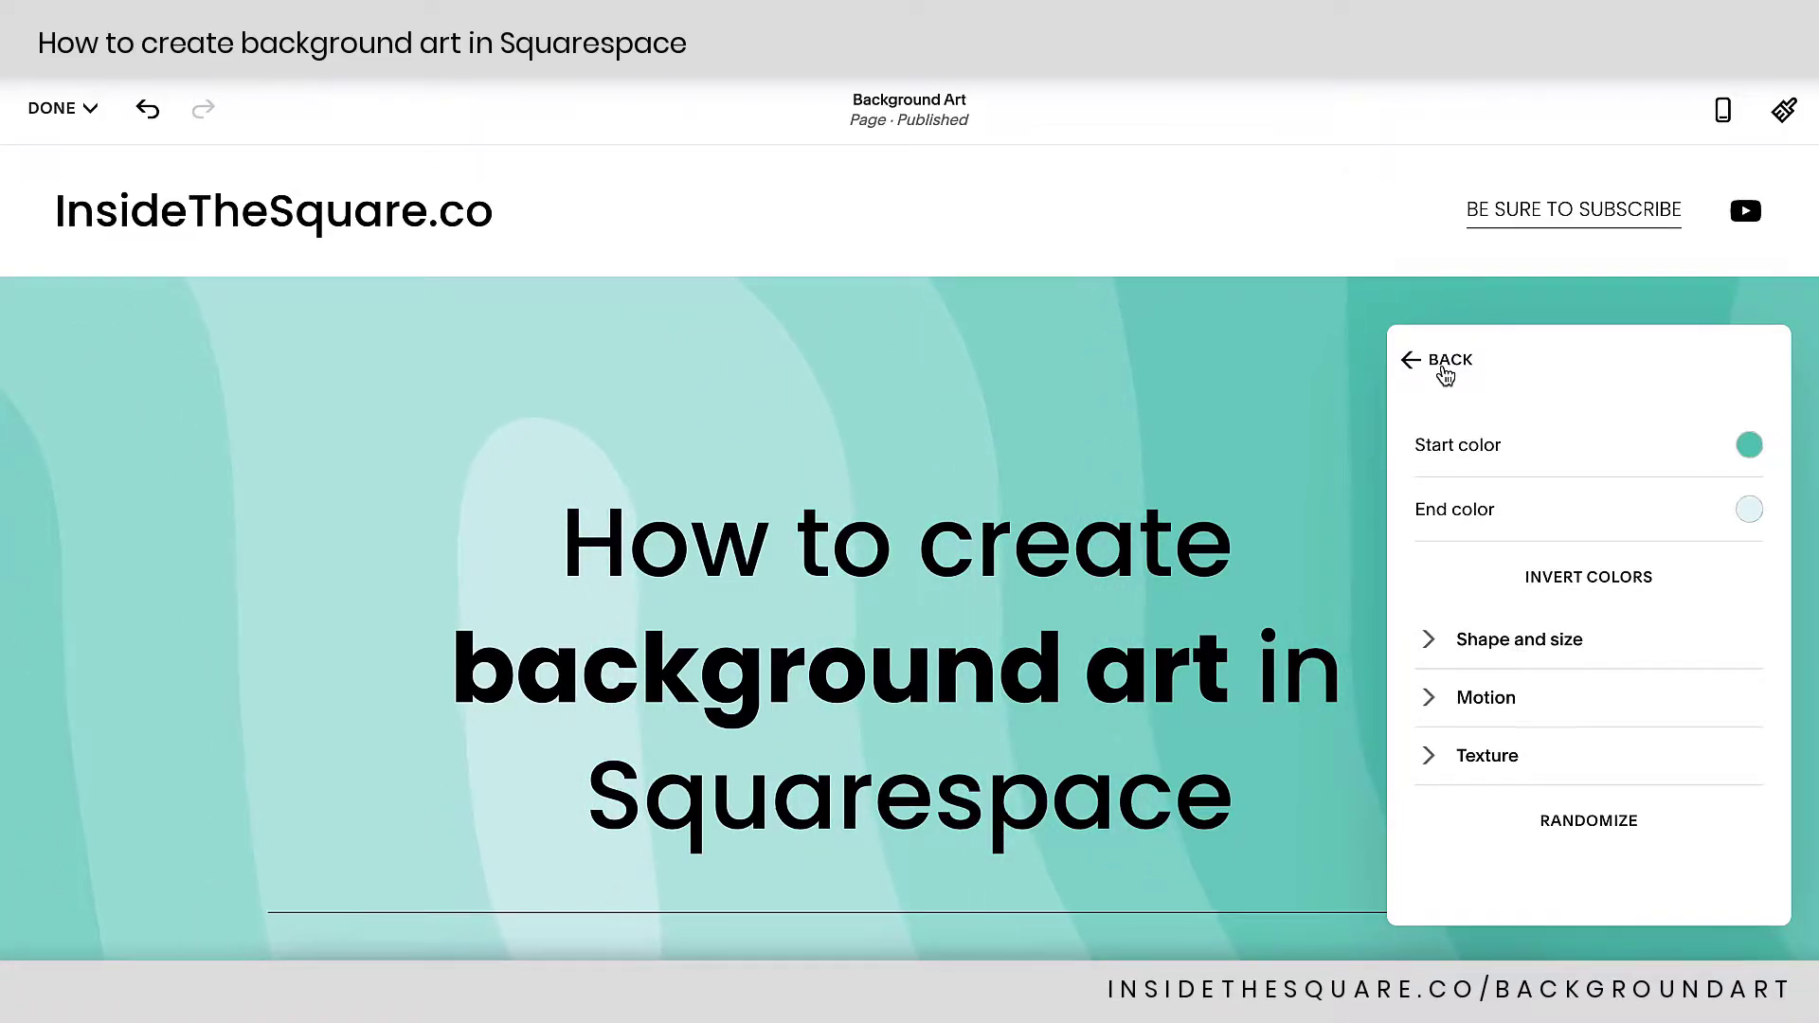
pyautogui.click(1446, 362)
# Switch the section background to the radial gradient art and try its first and third presets.
pyautogui.scroll(-3, 1597, 617)
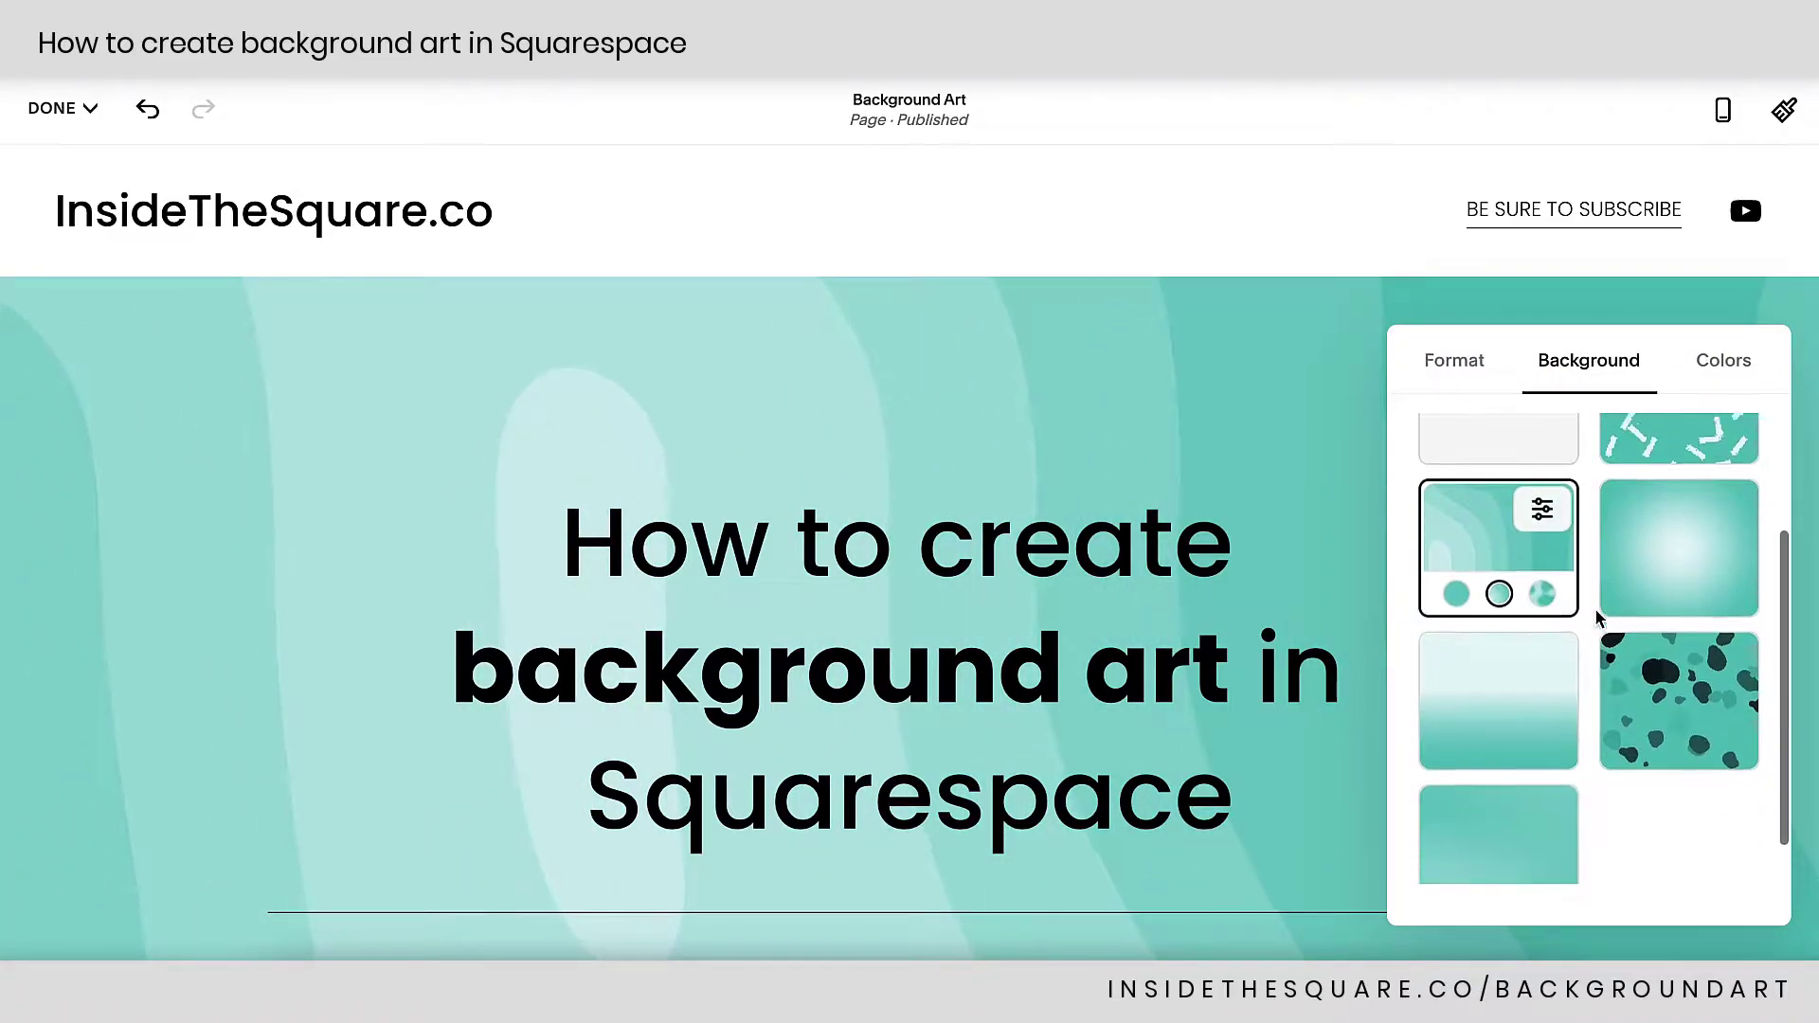
pyautogui.click(1694, 541)
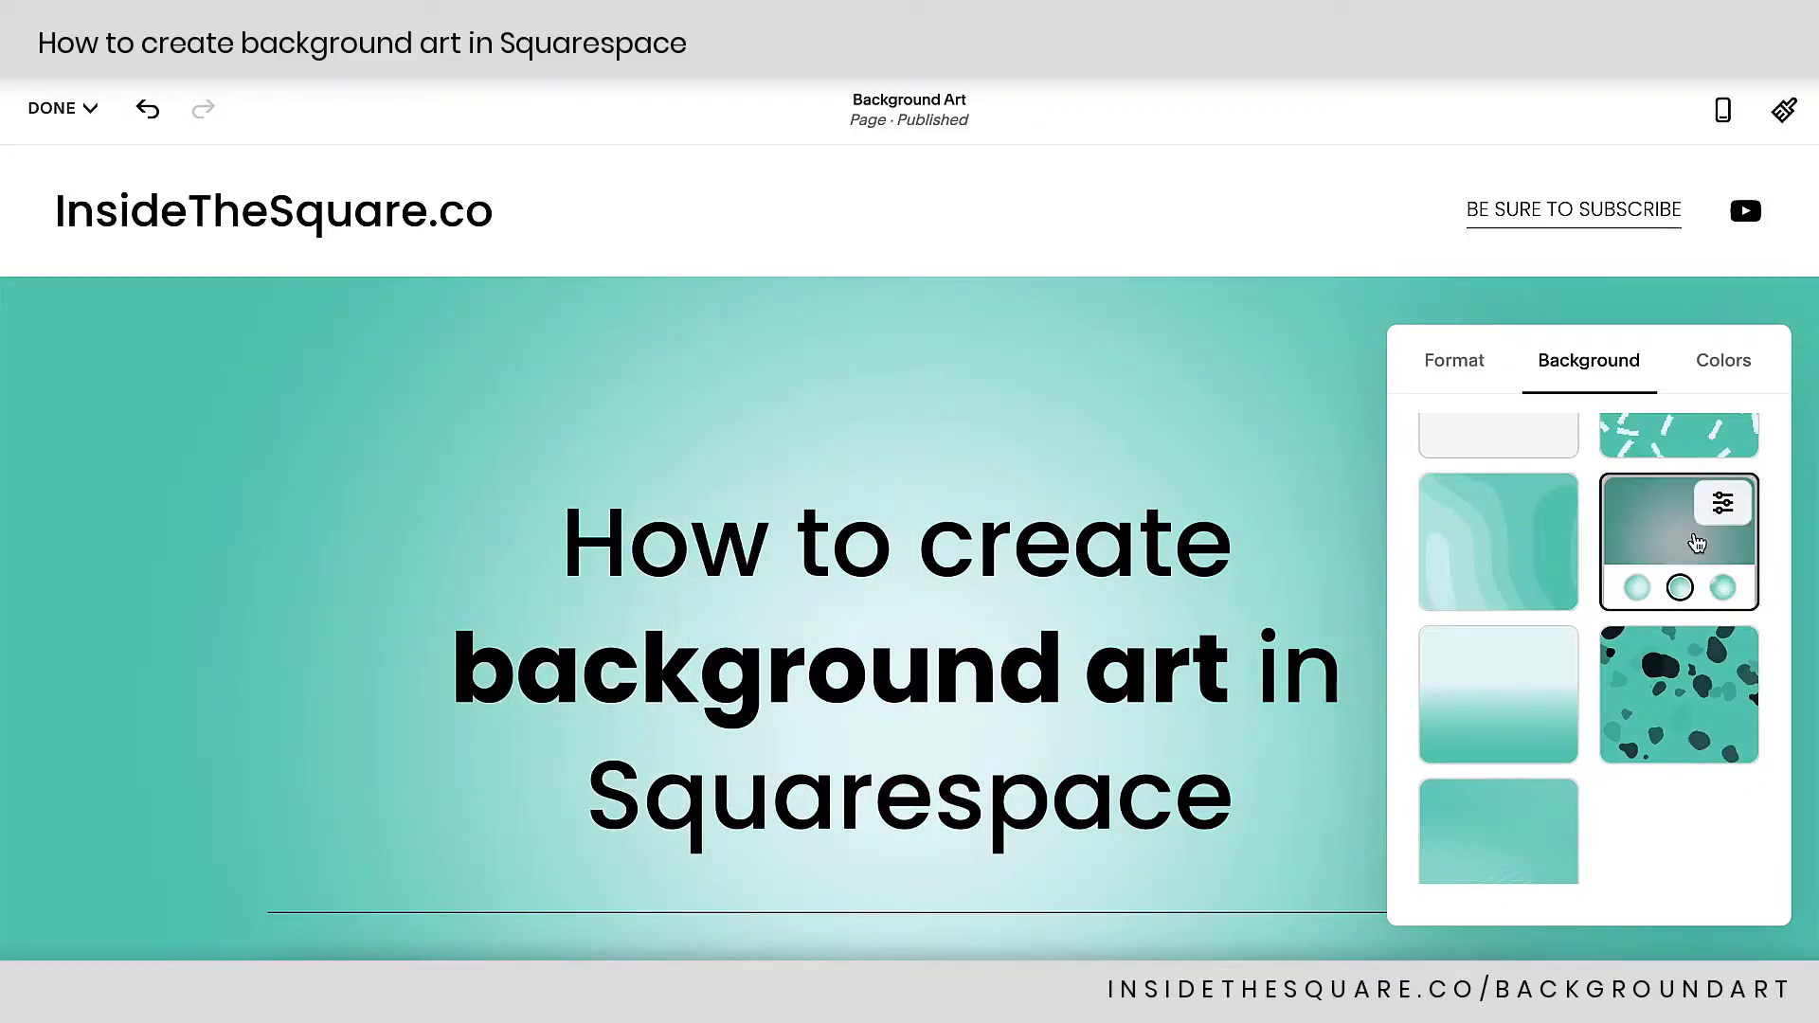
pyautogui.click(1636, 587)
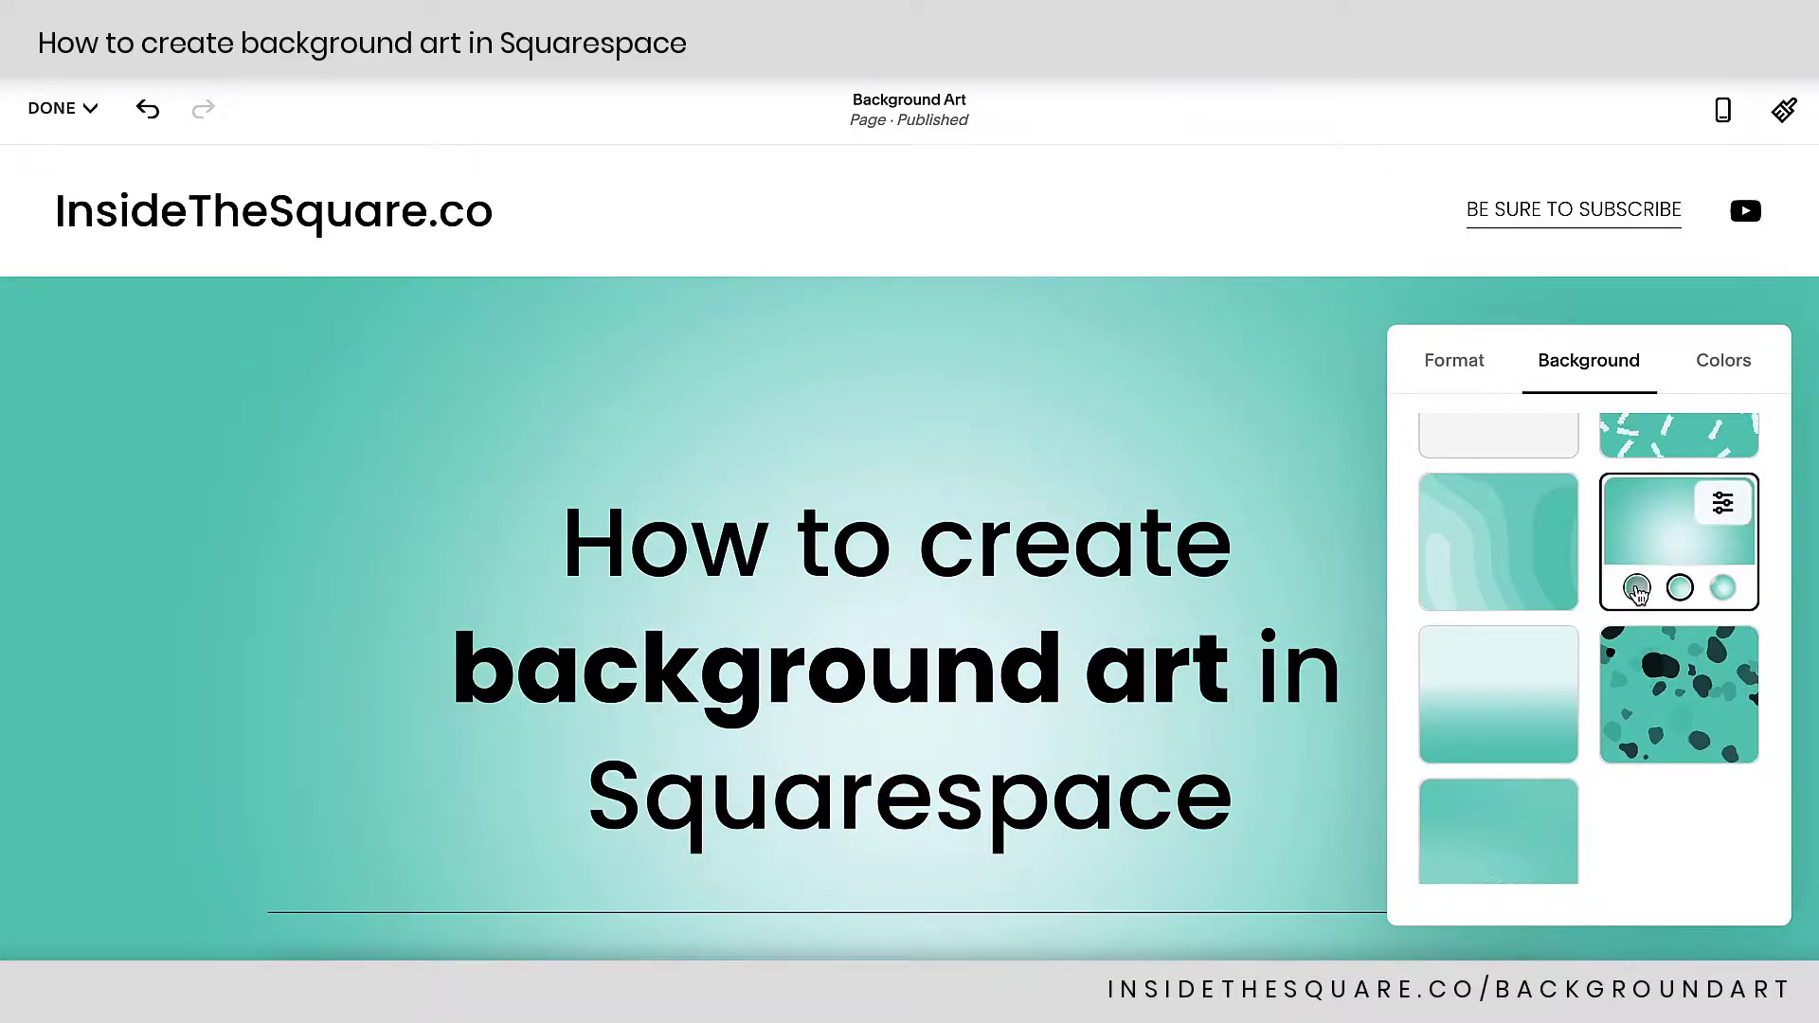
pyautogui.click(1722, 589)
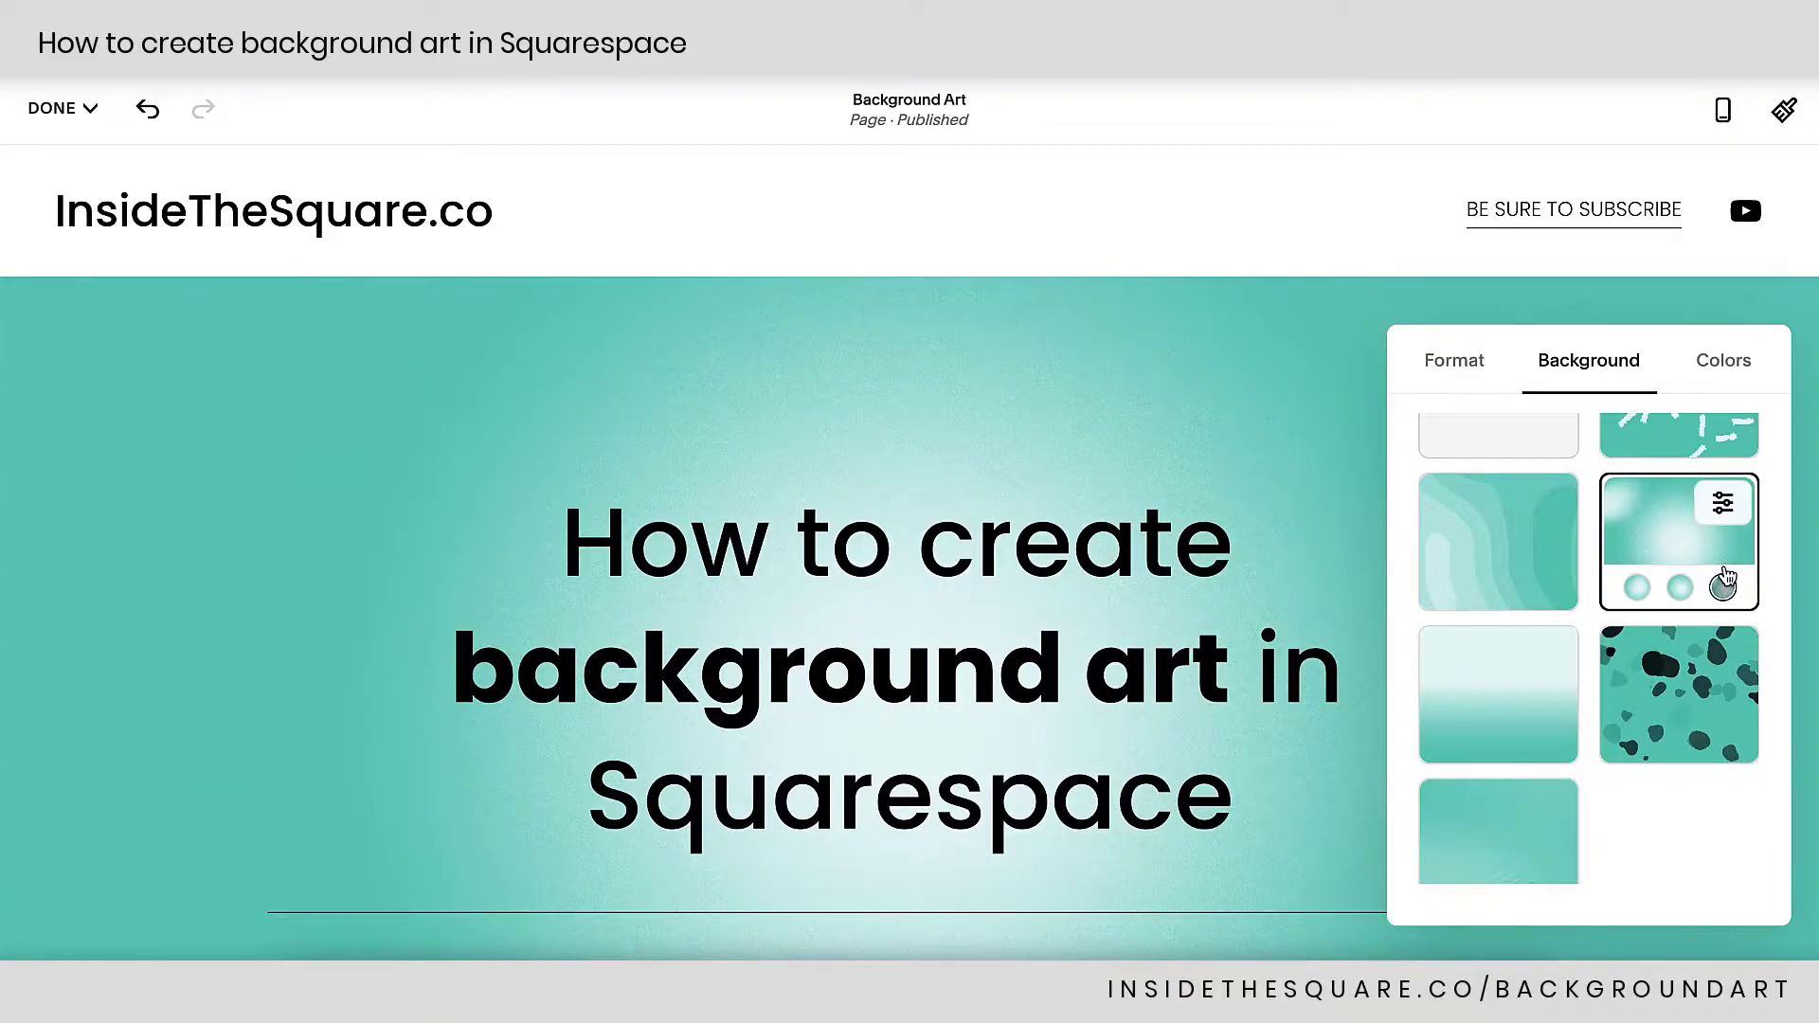
# Switch the section background to the linear gradient art and try its third and first presets.
pyautogui.scroll(-1, 1722, 578)
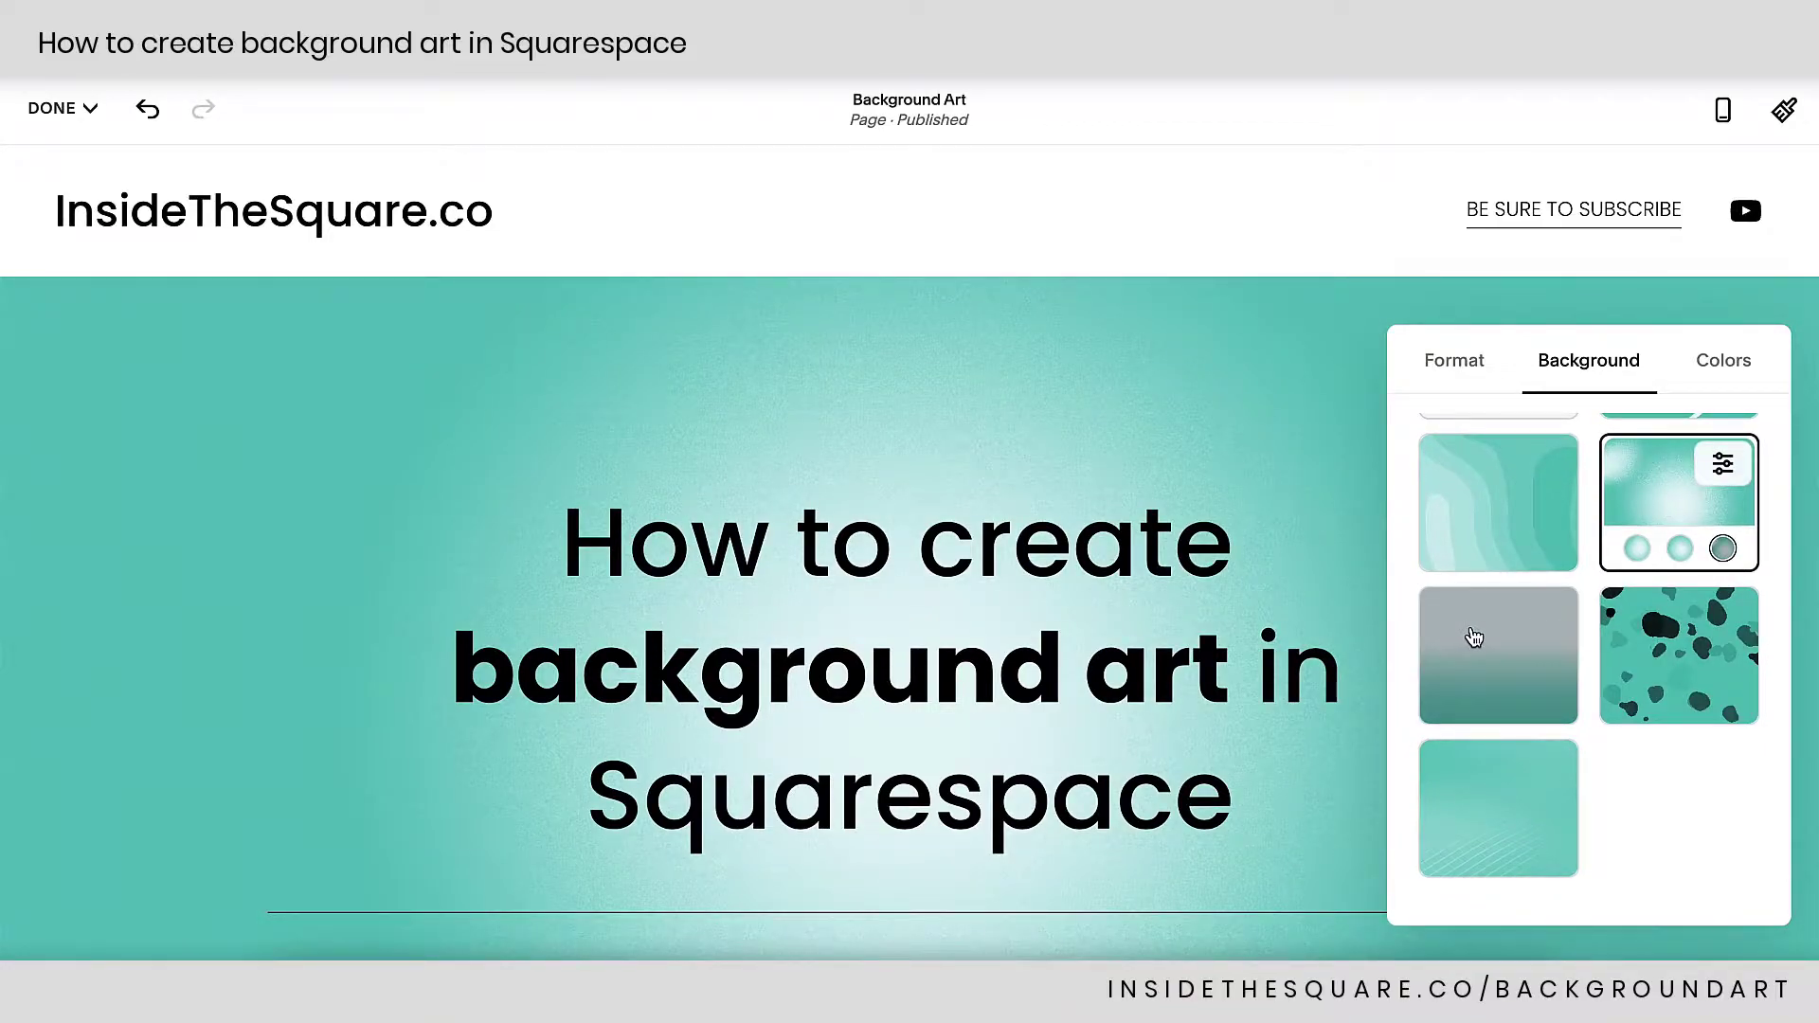
pyautogui.click(1473, 637)
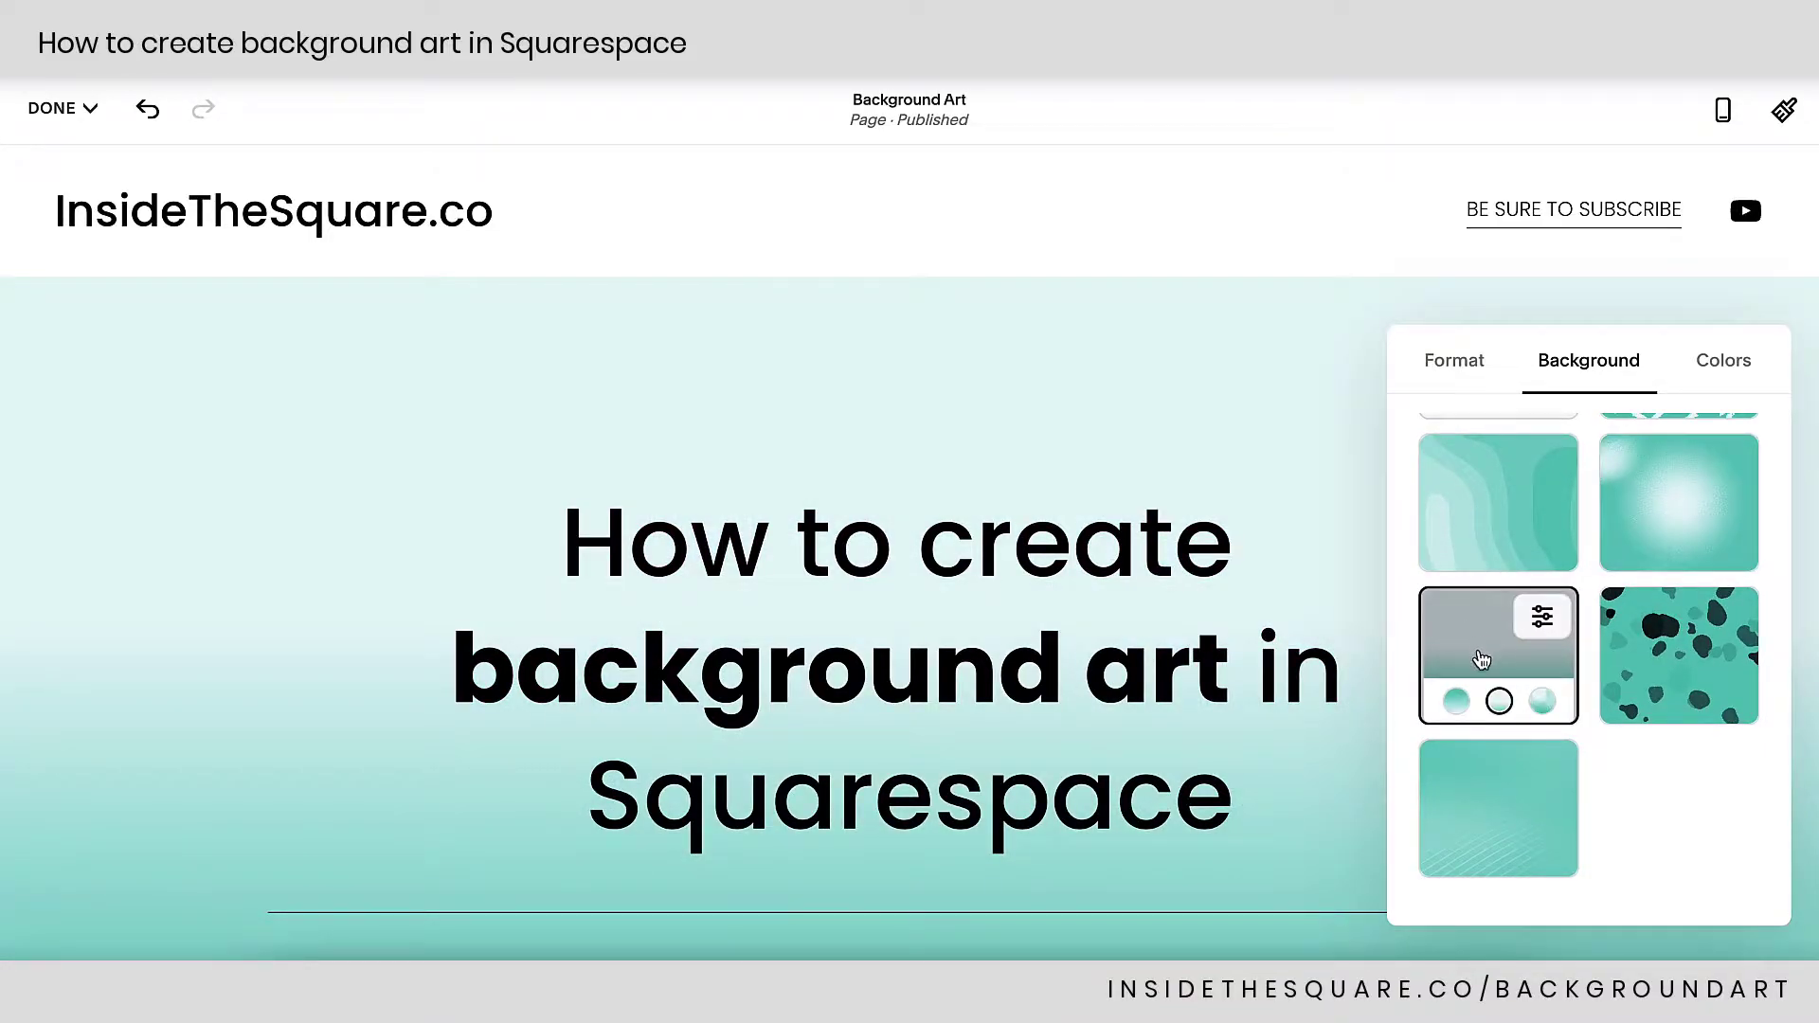
pyautogui.click(1541, 701)
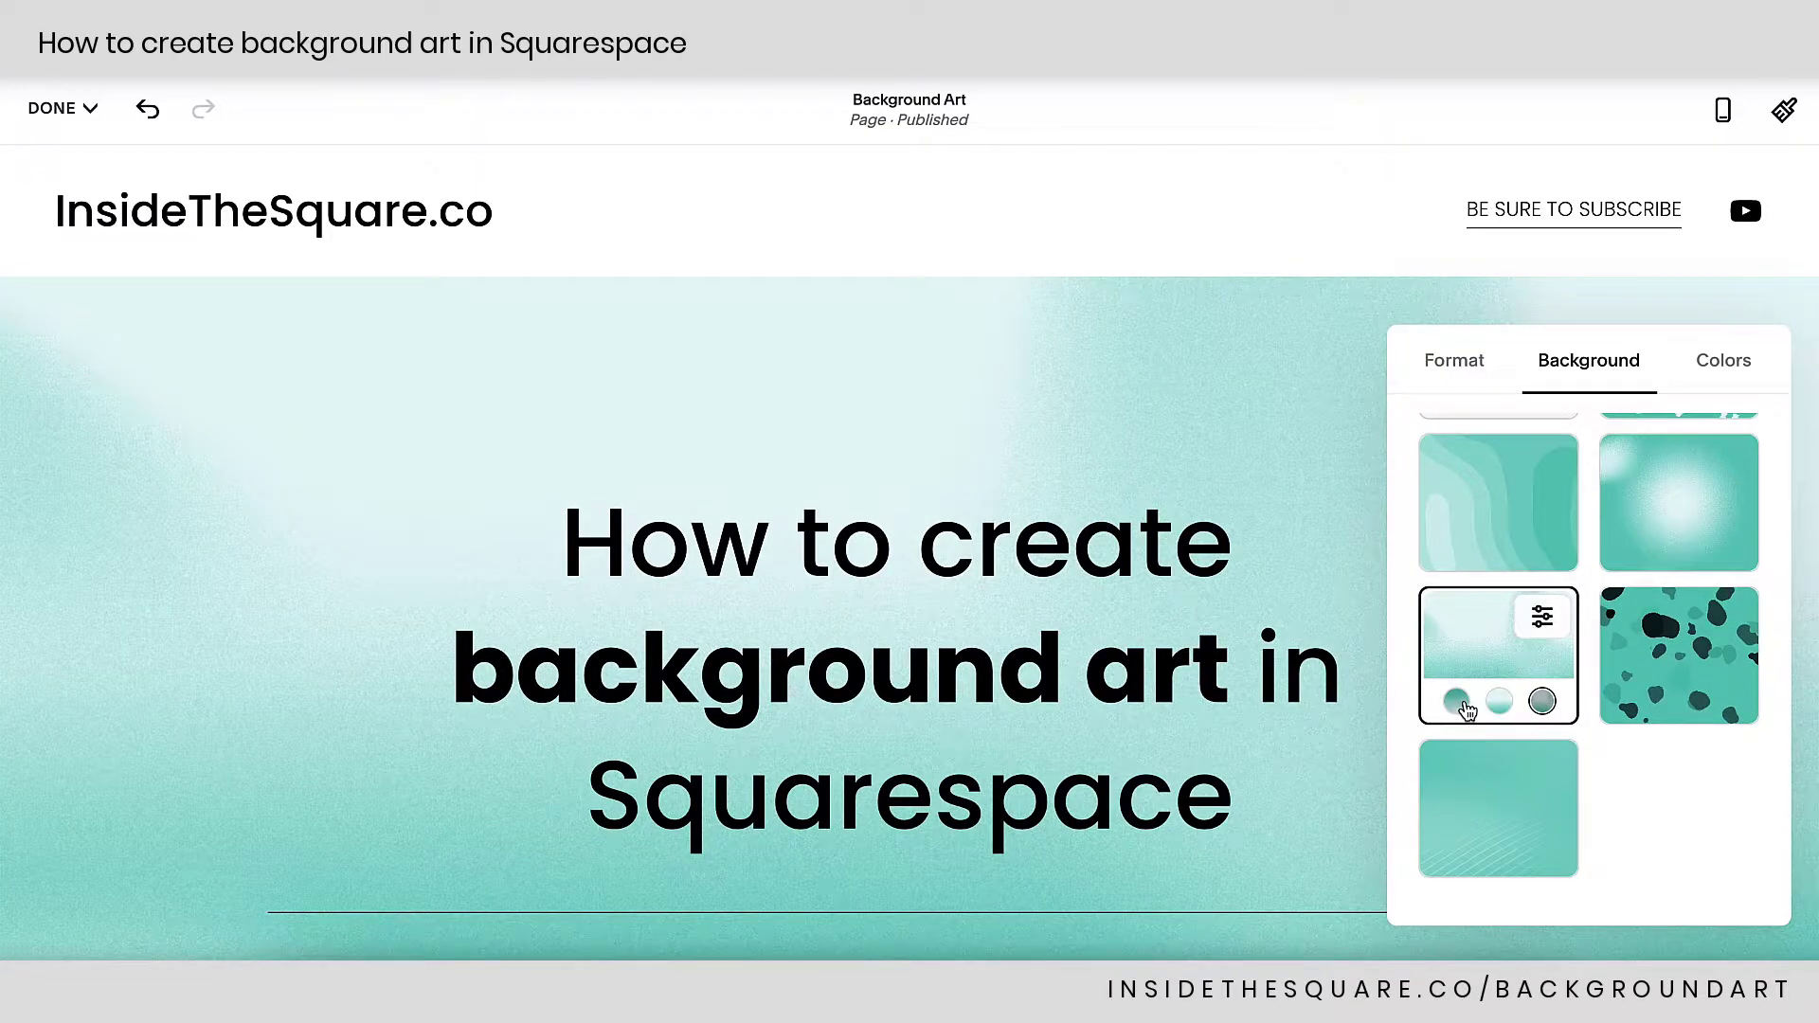
pyautogui.click(1456, 701)
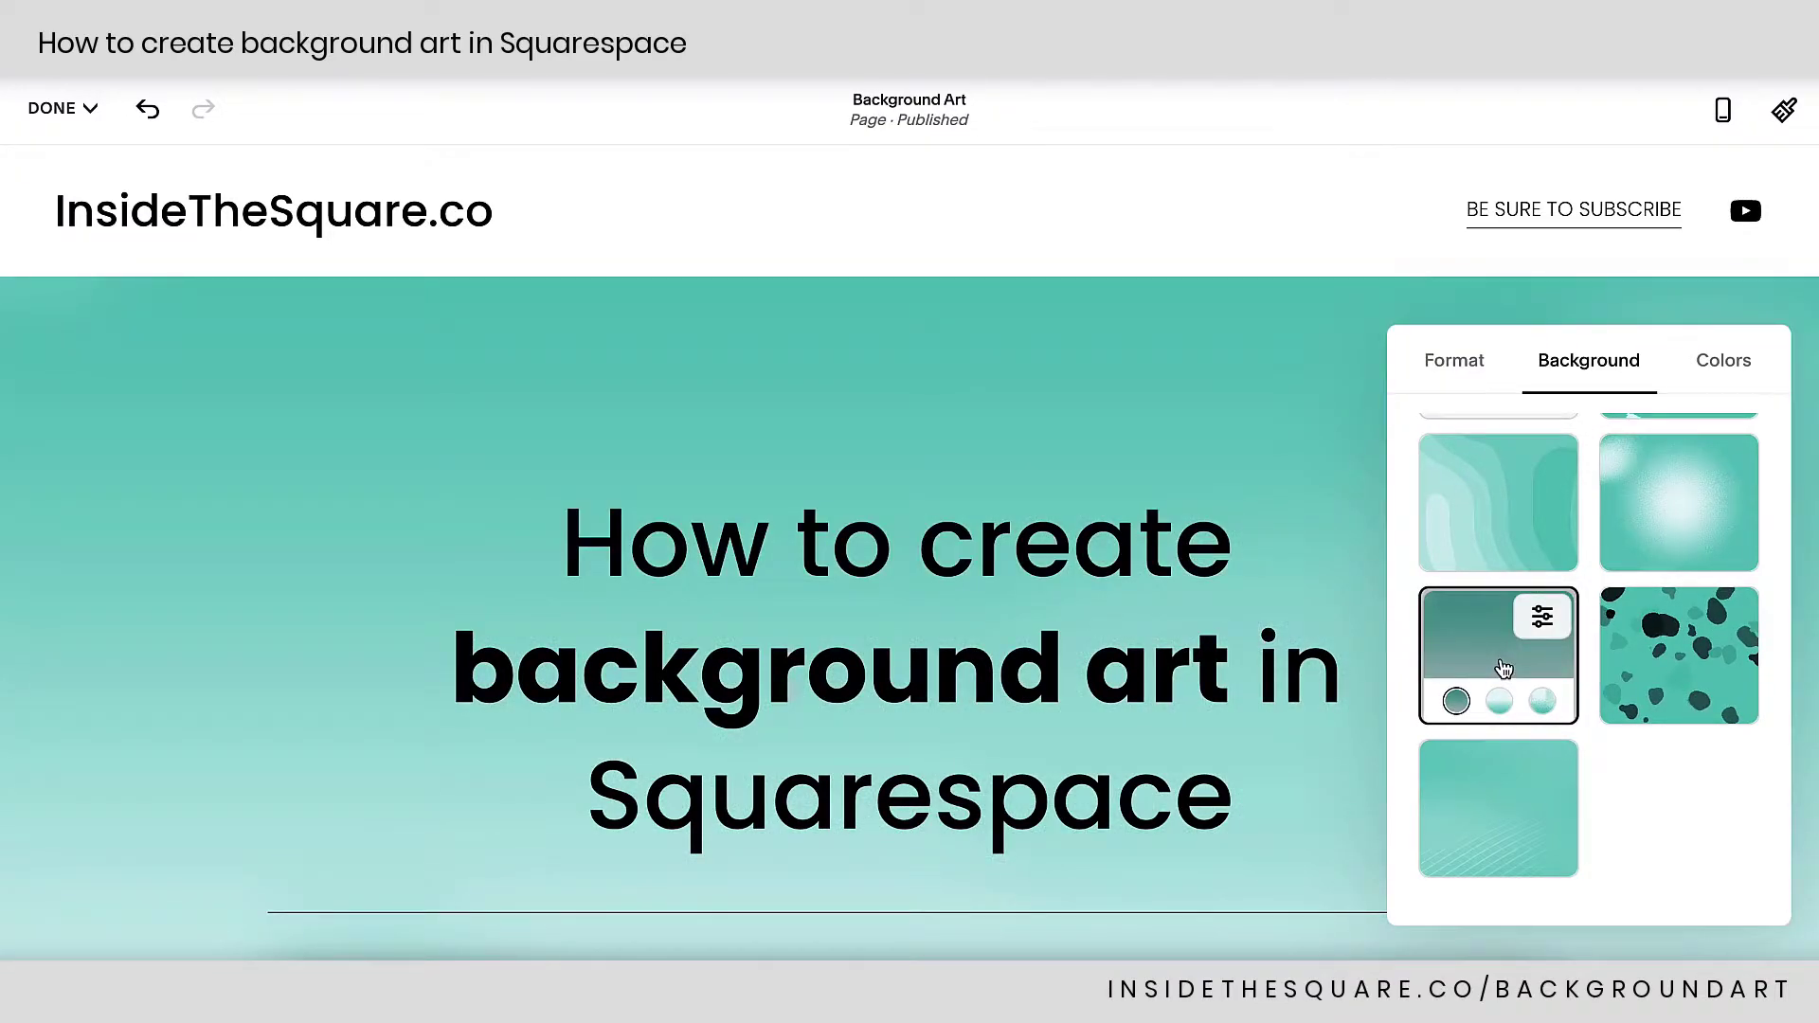
# Apply the organic blob art with its third, large-shape preset and view its shape, color and motion settings.
pyautogui.scroll(-1, 1504, 667)
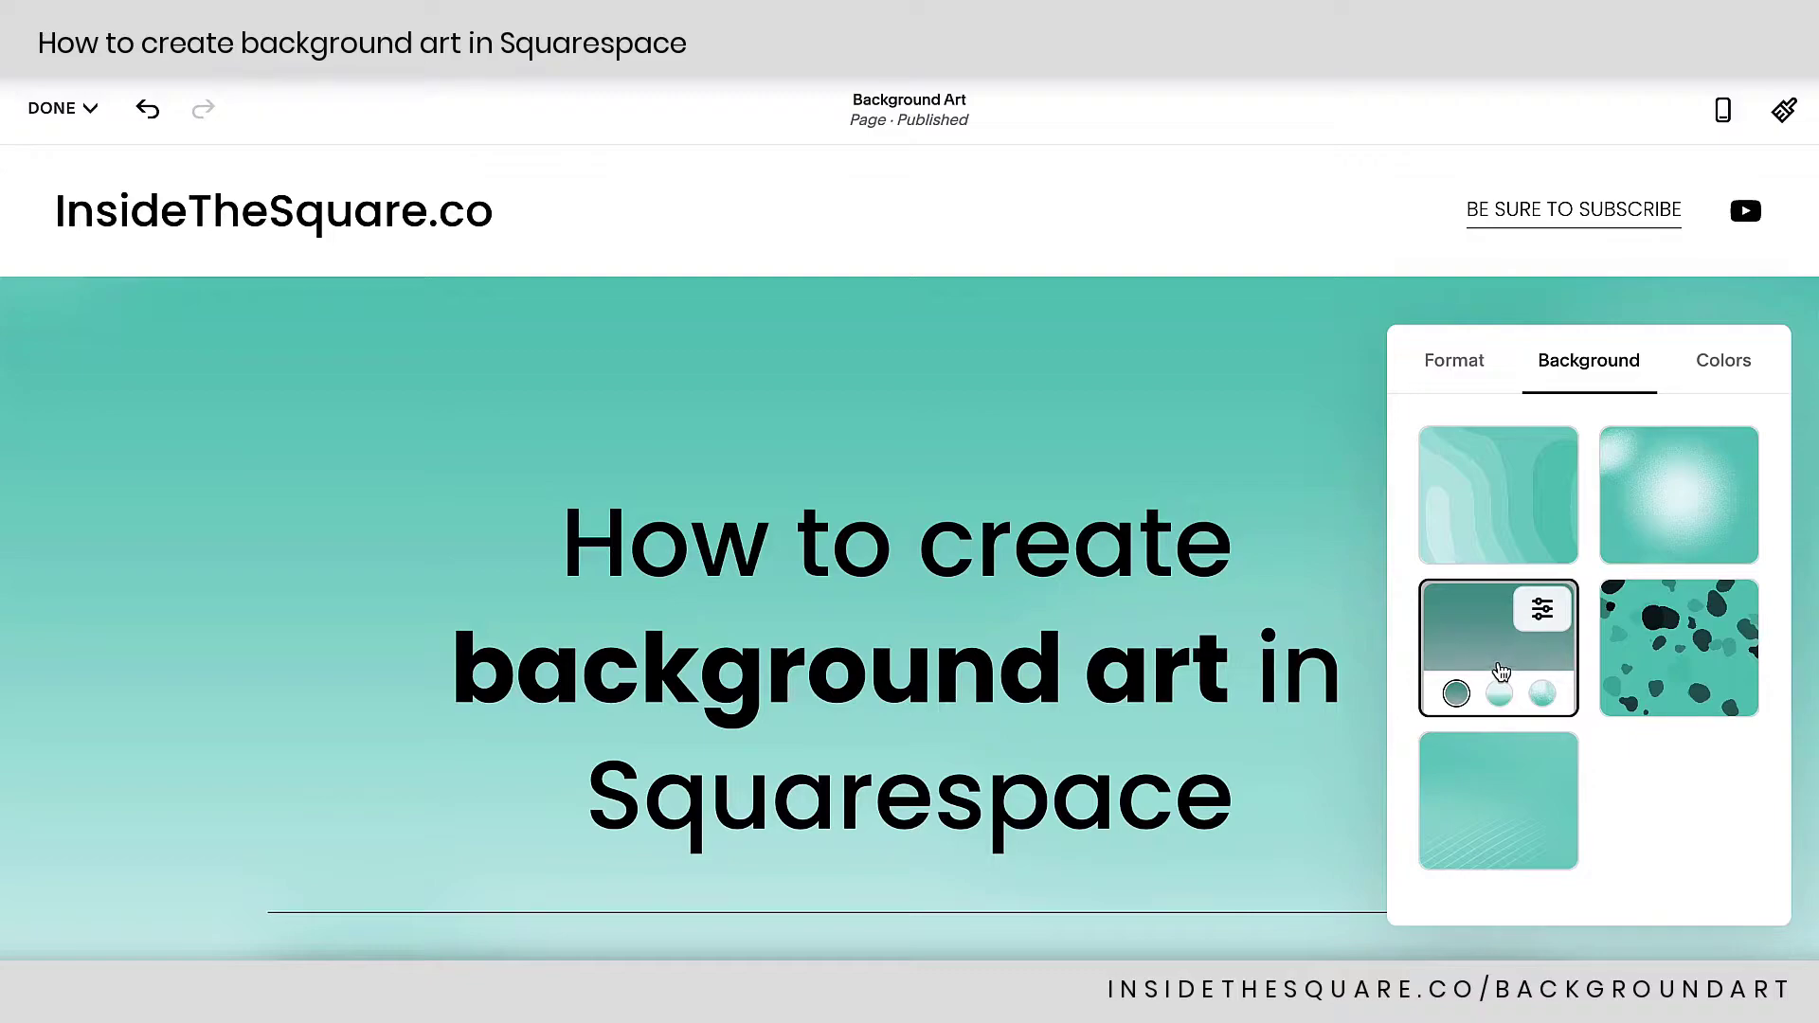
pyautogui.click(1672, 644)
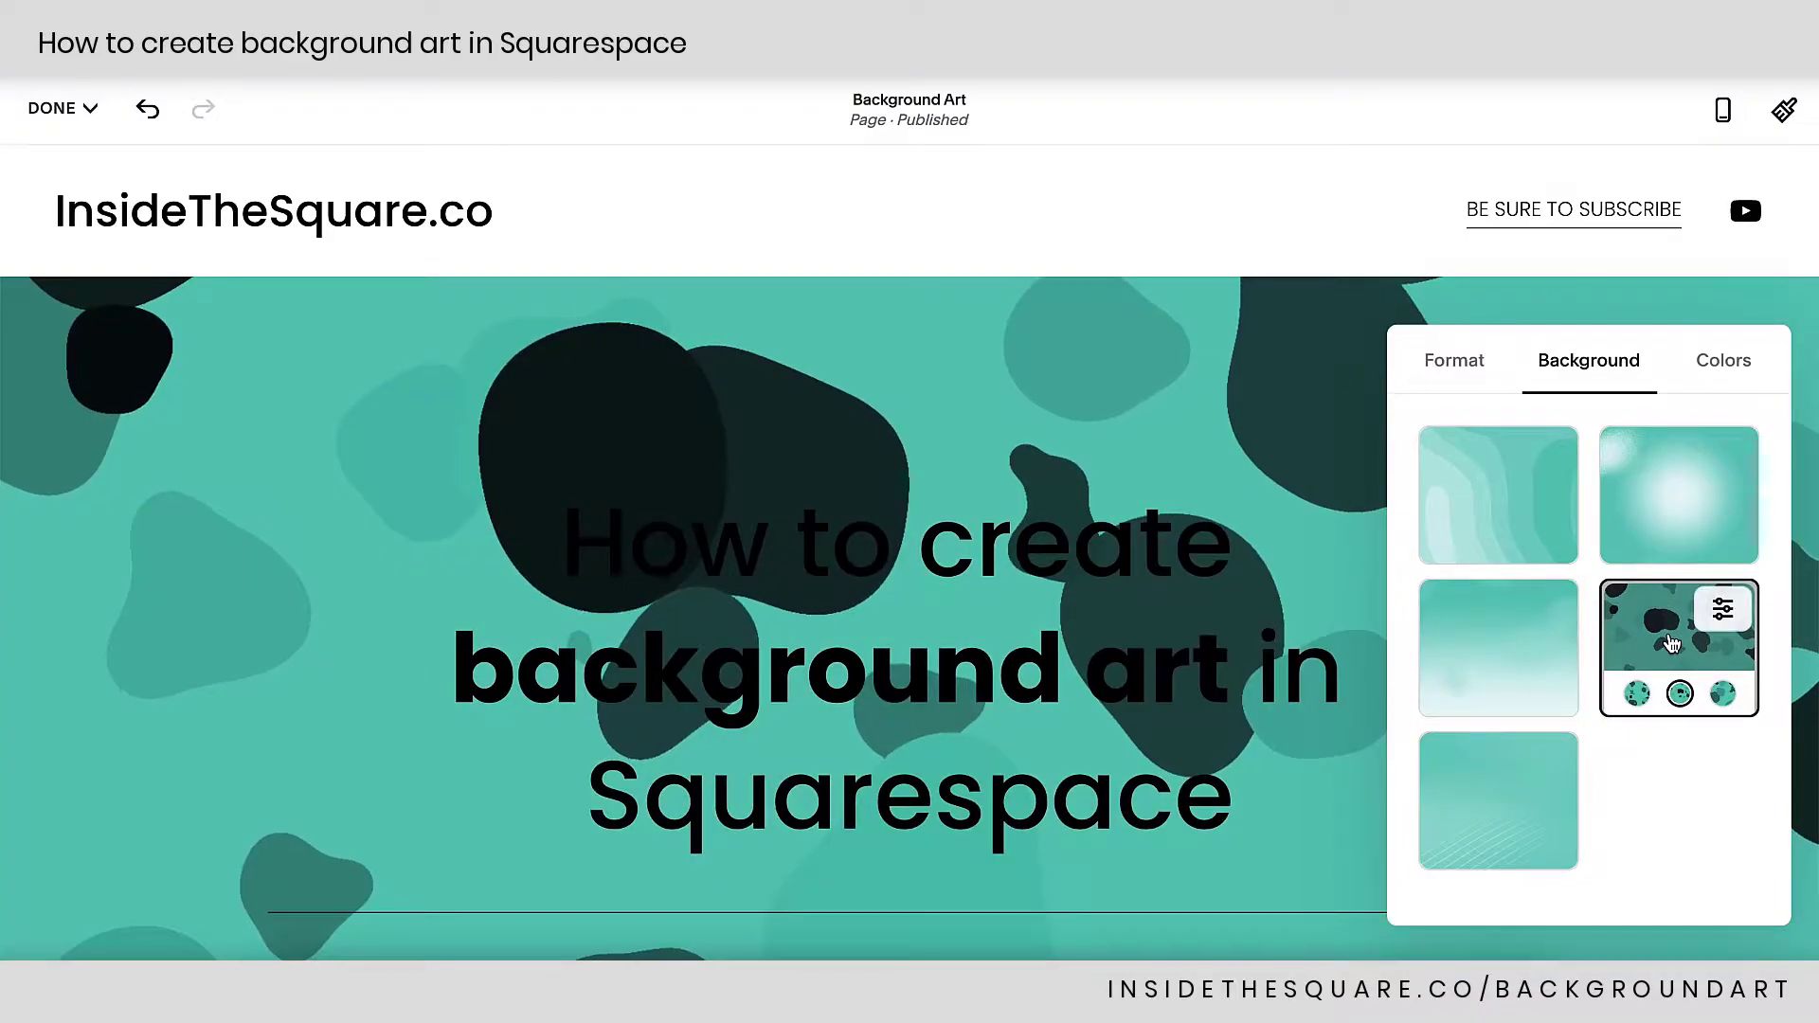
pyautogui.click(1679, 697)
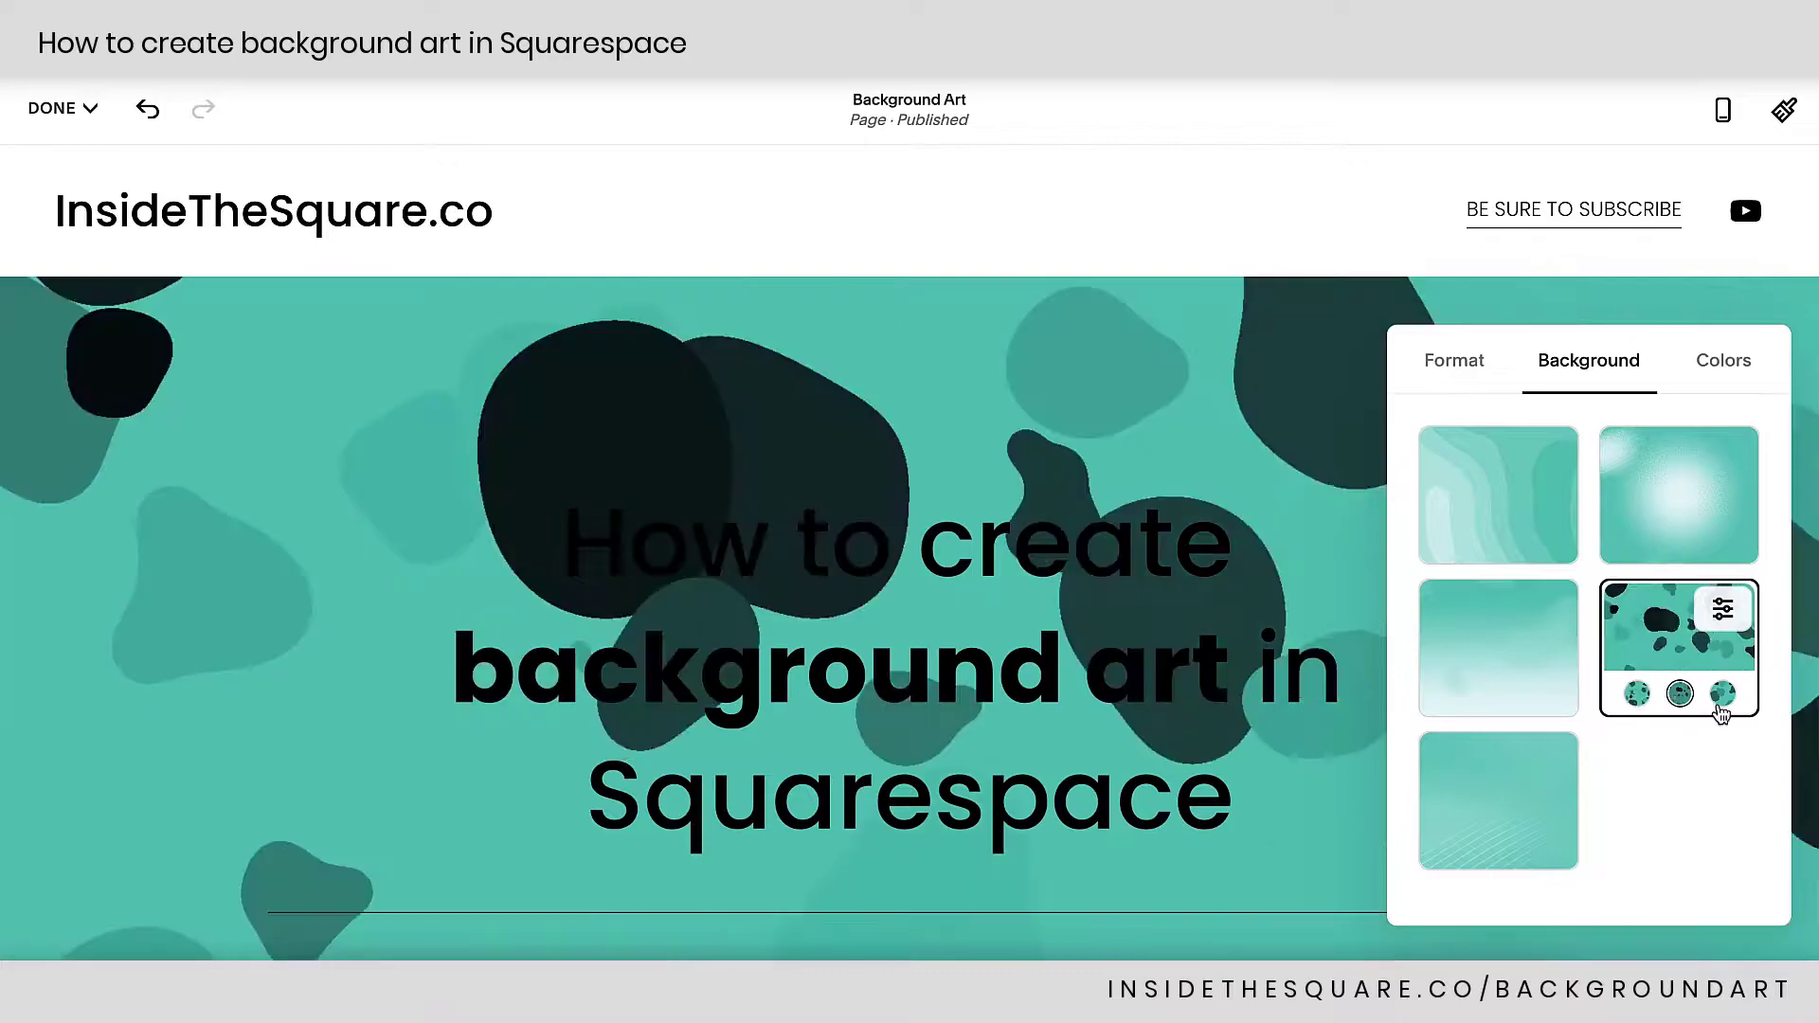
pyautogui.click(1722, 694)
pyautogui.click(1722, 694)
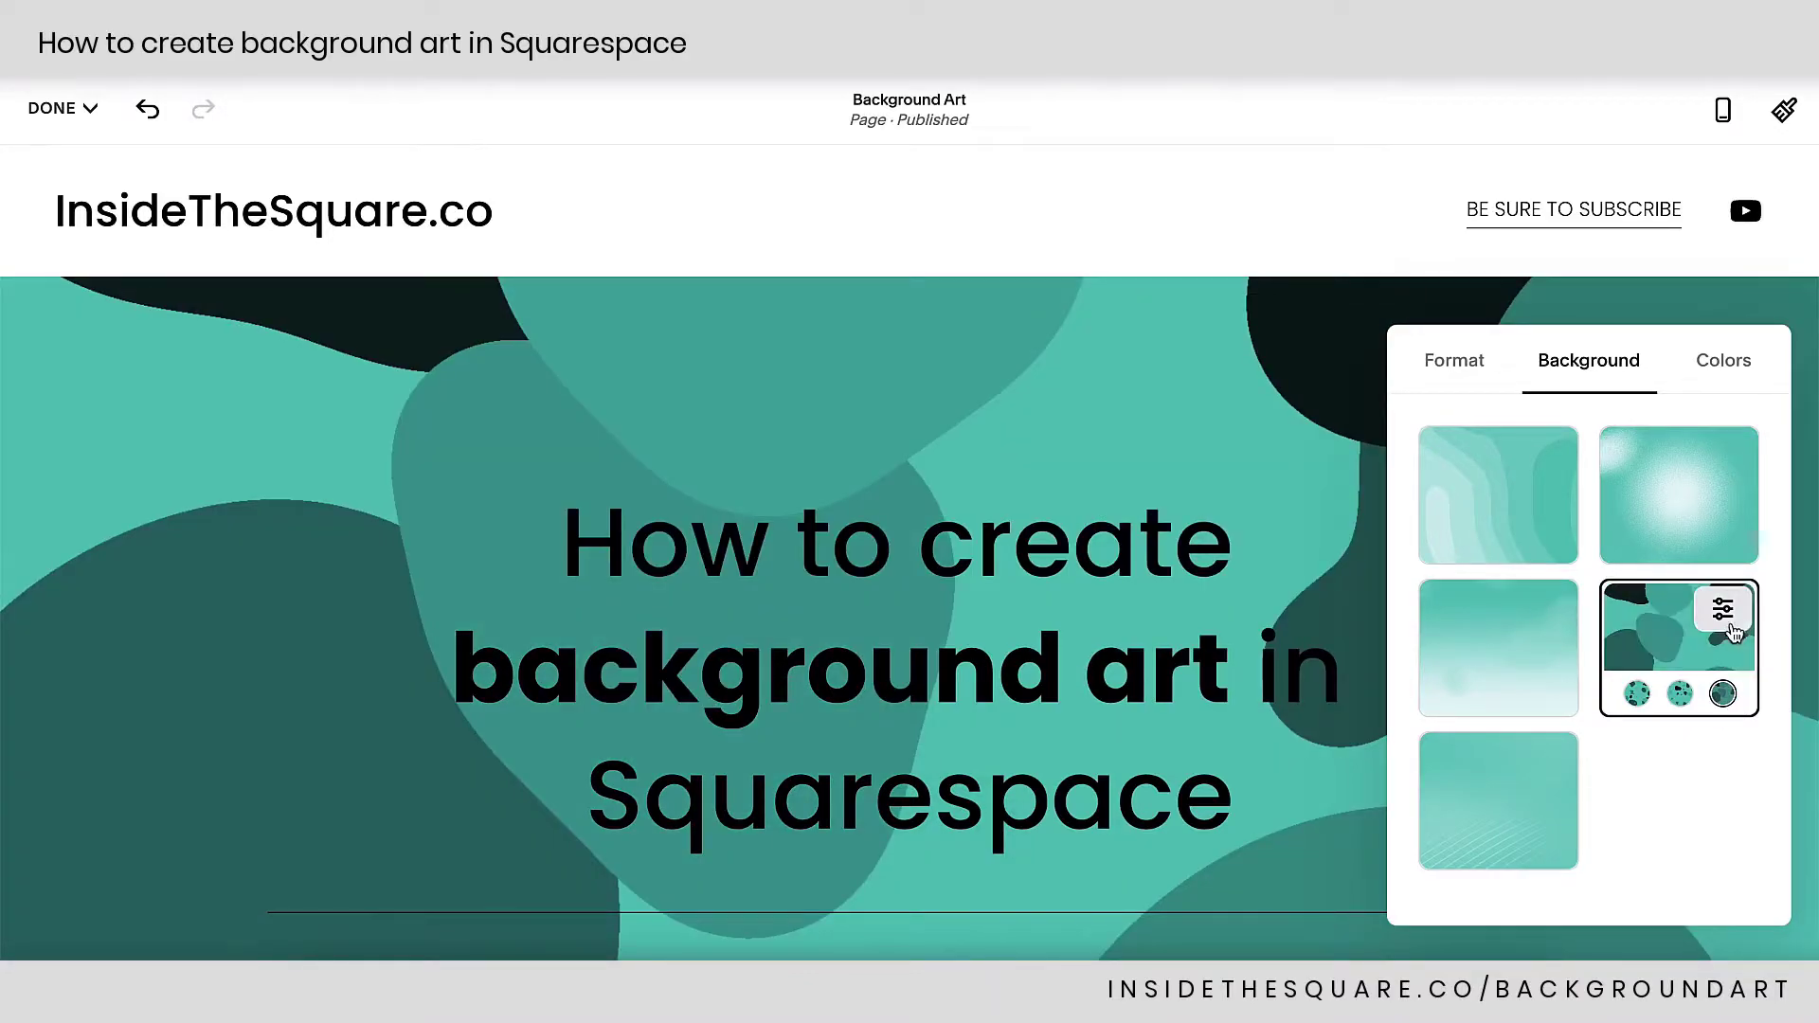
pyautogui.click(1730, 616)
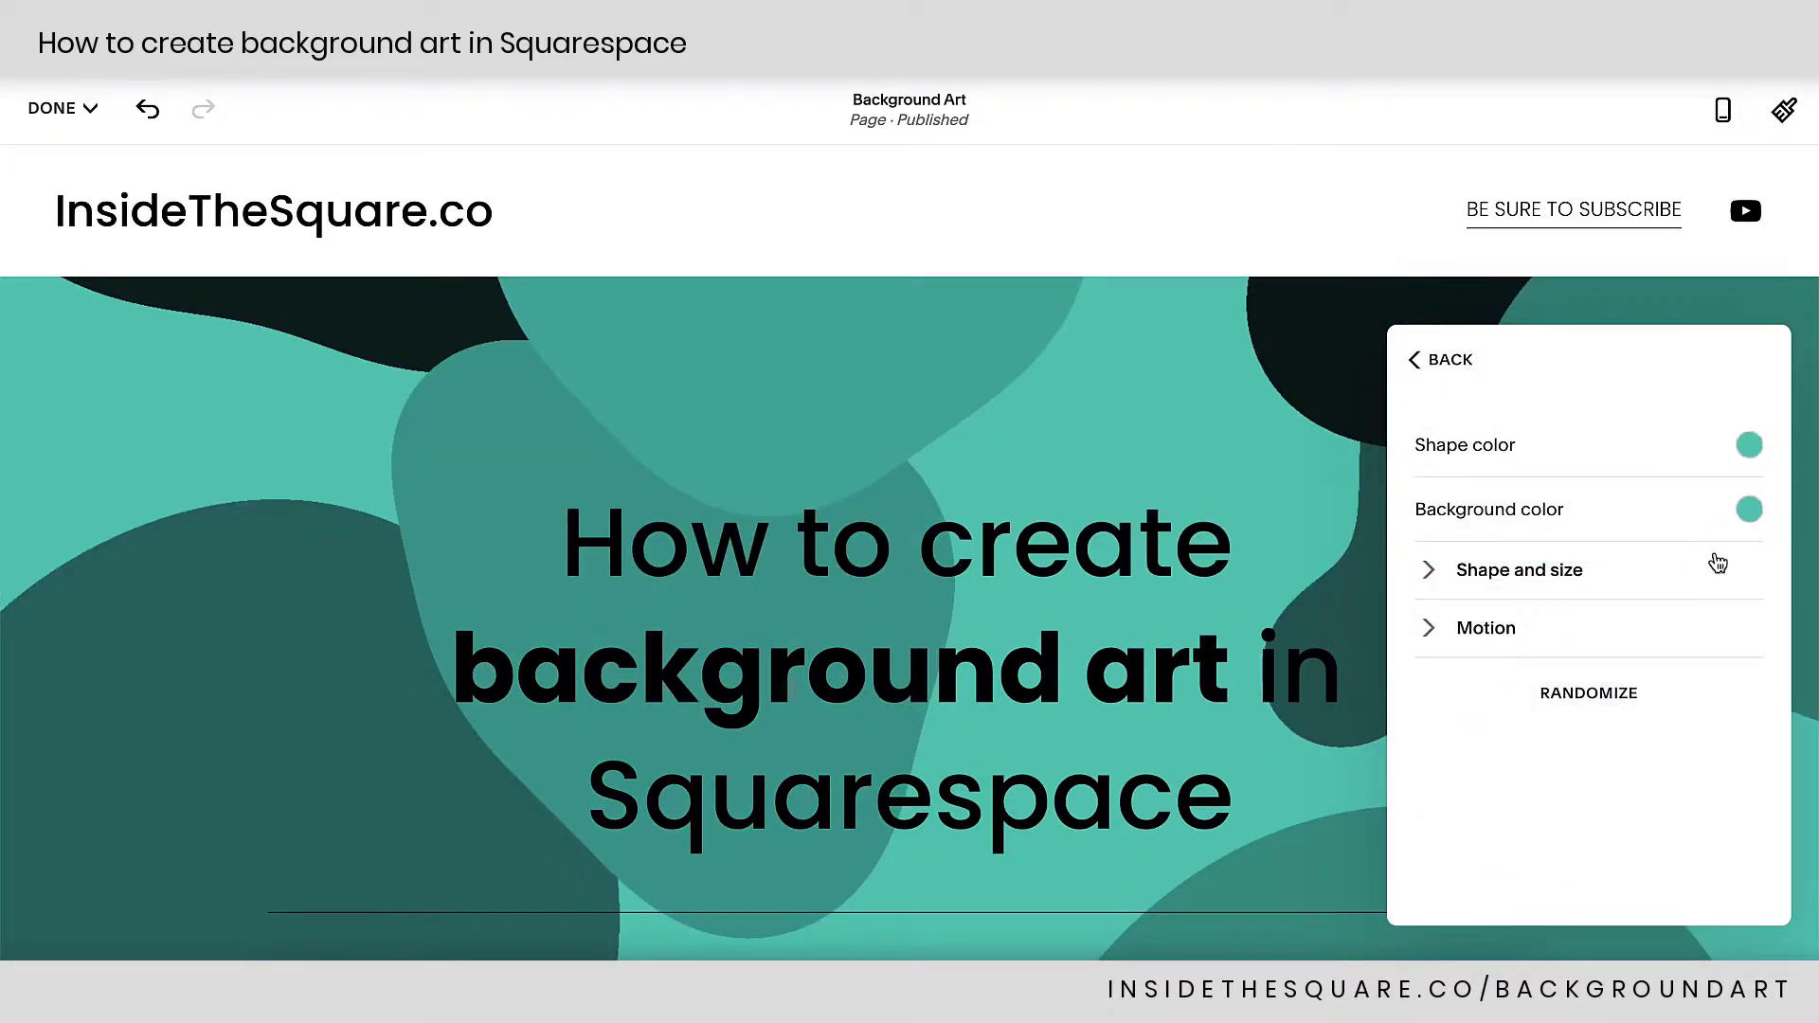
pyautogui.click(1464, 380)
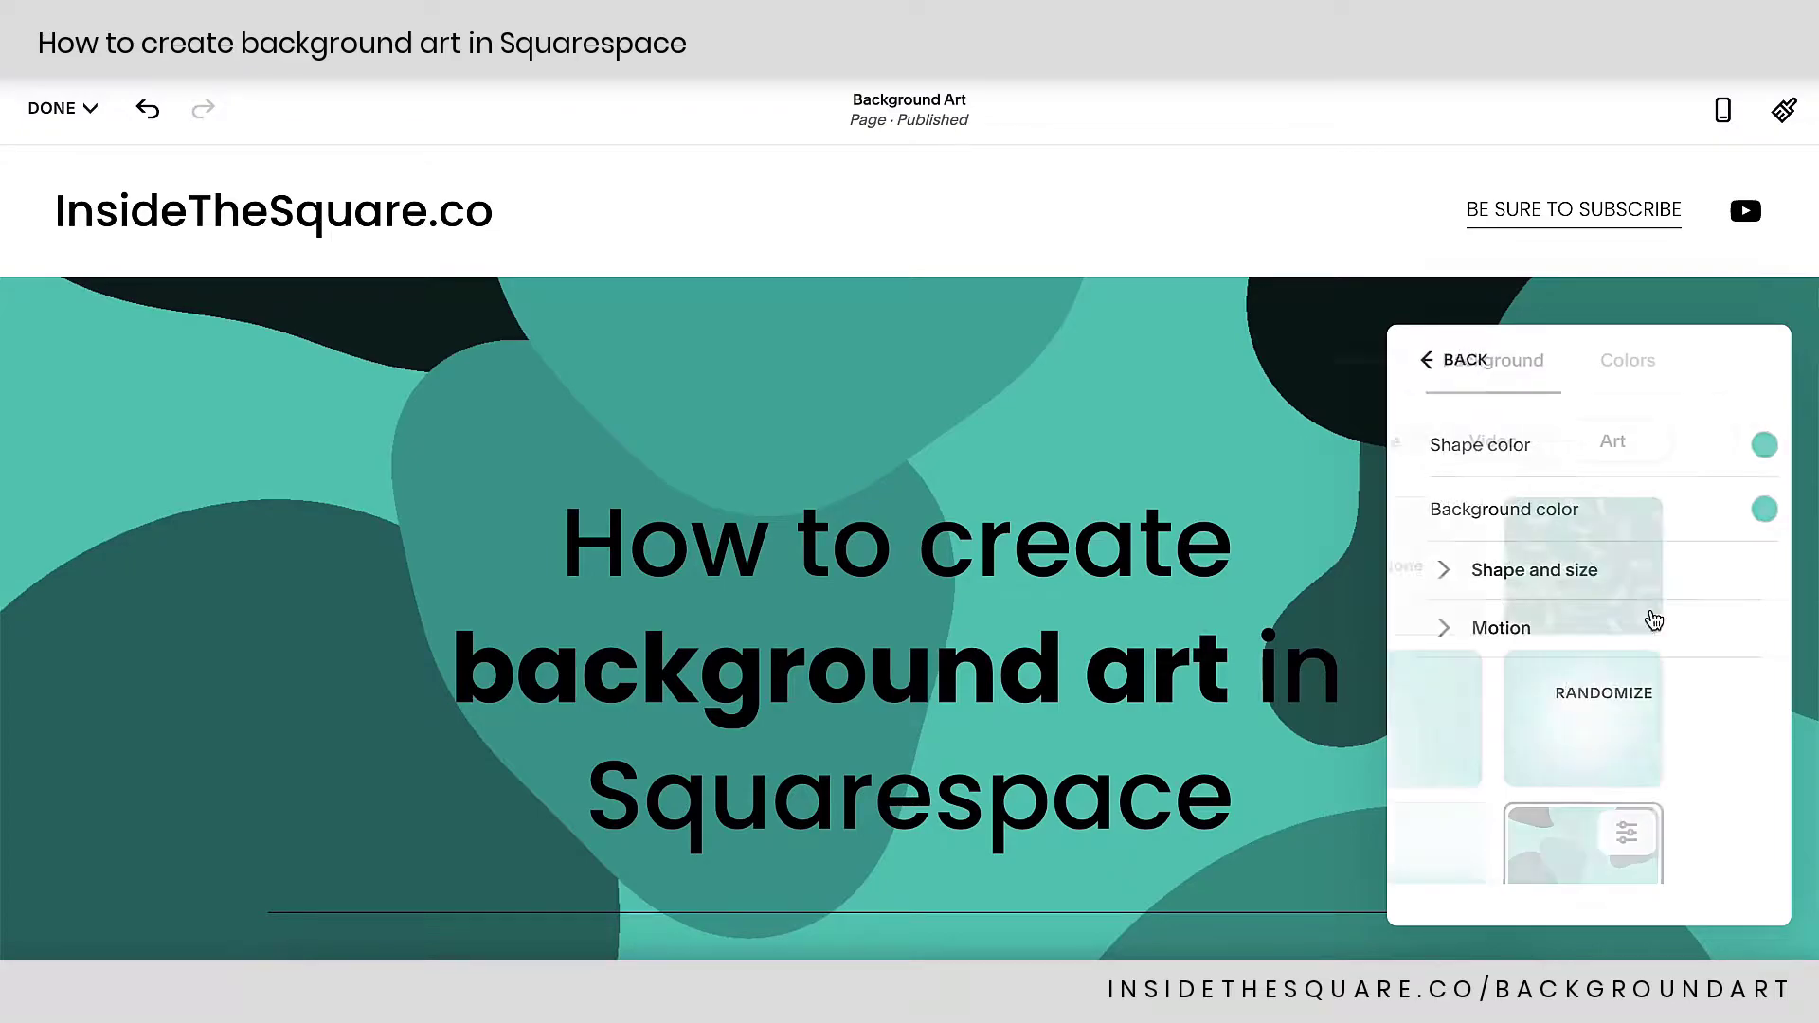
# Apply the diagonal line-pattern art to the section background and choose its third preset, the isometric cubes.
pyautogui.scroll(-3, 1695, 777)
pyautogui.click(1432, 805)
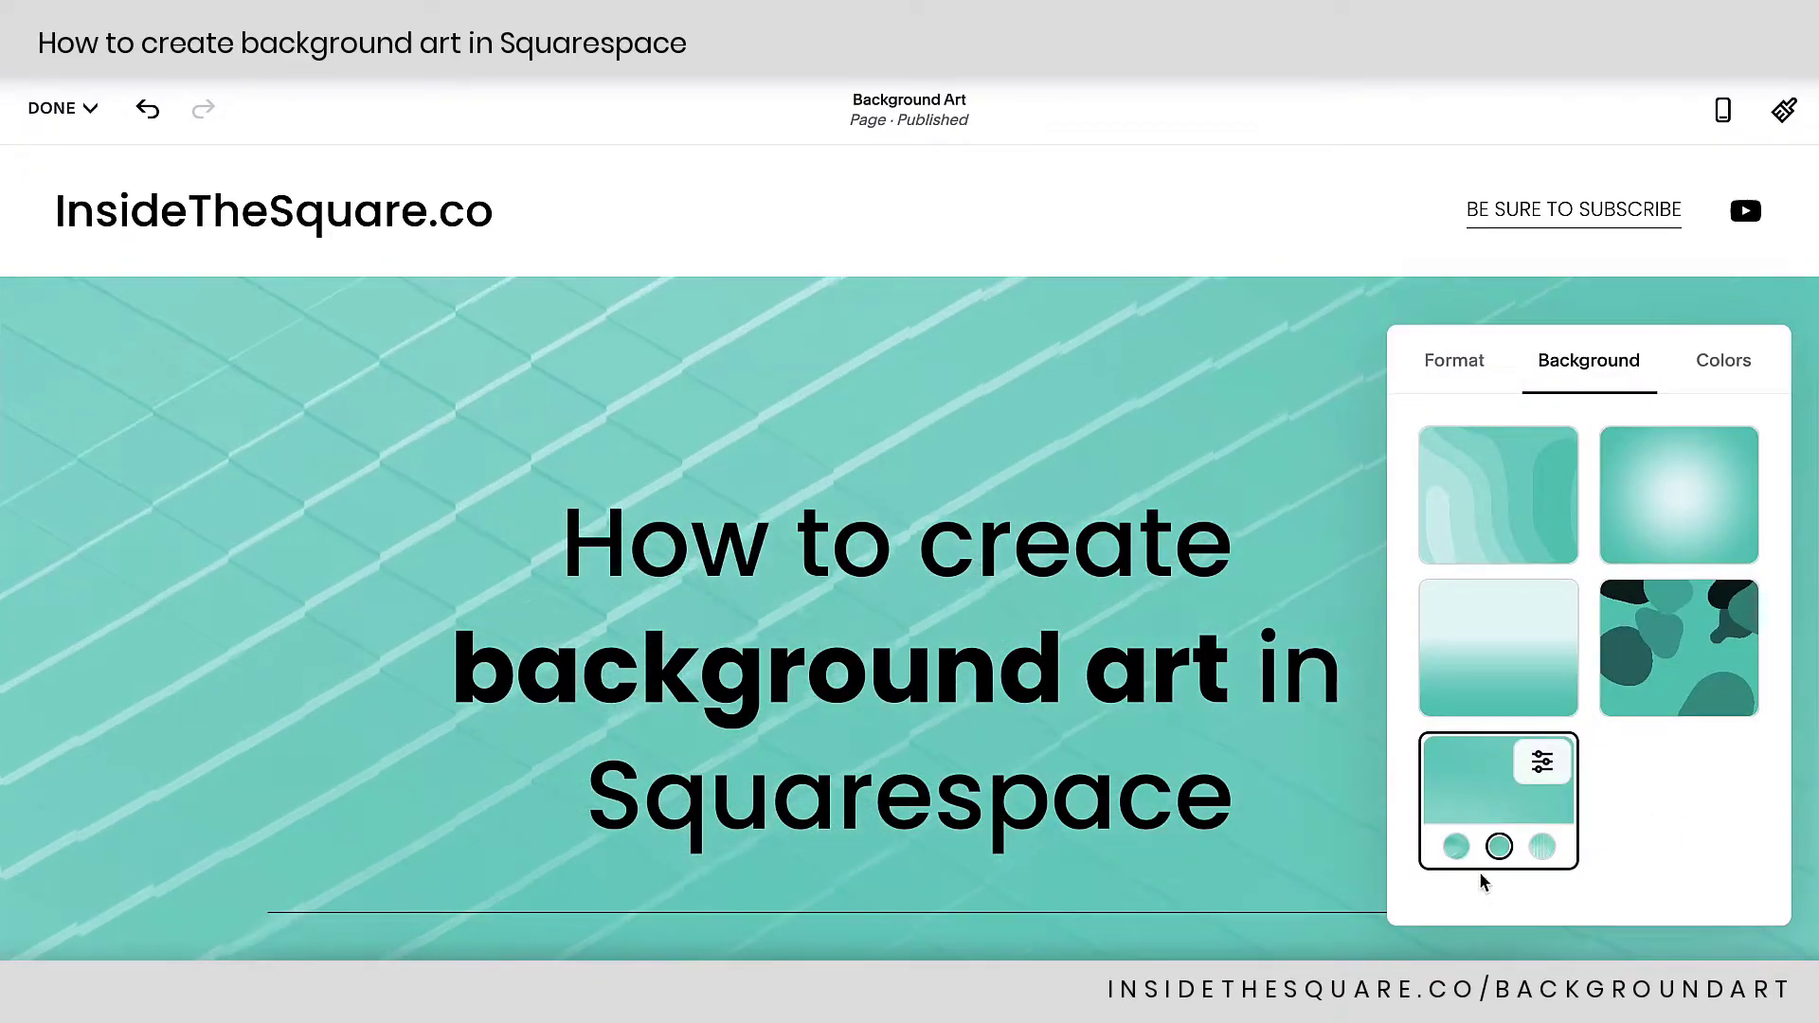
pyautogui.click(1458, 849)
pyautogui.click(1545, 848)
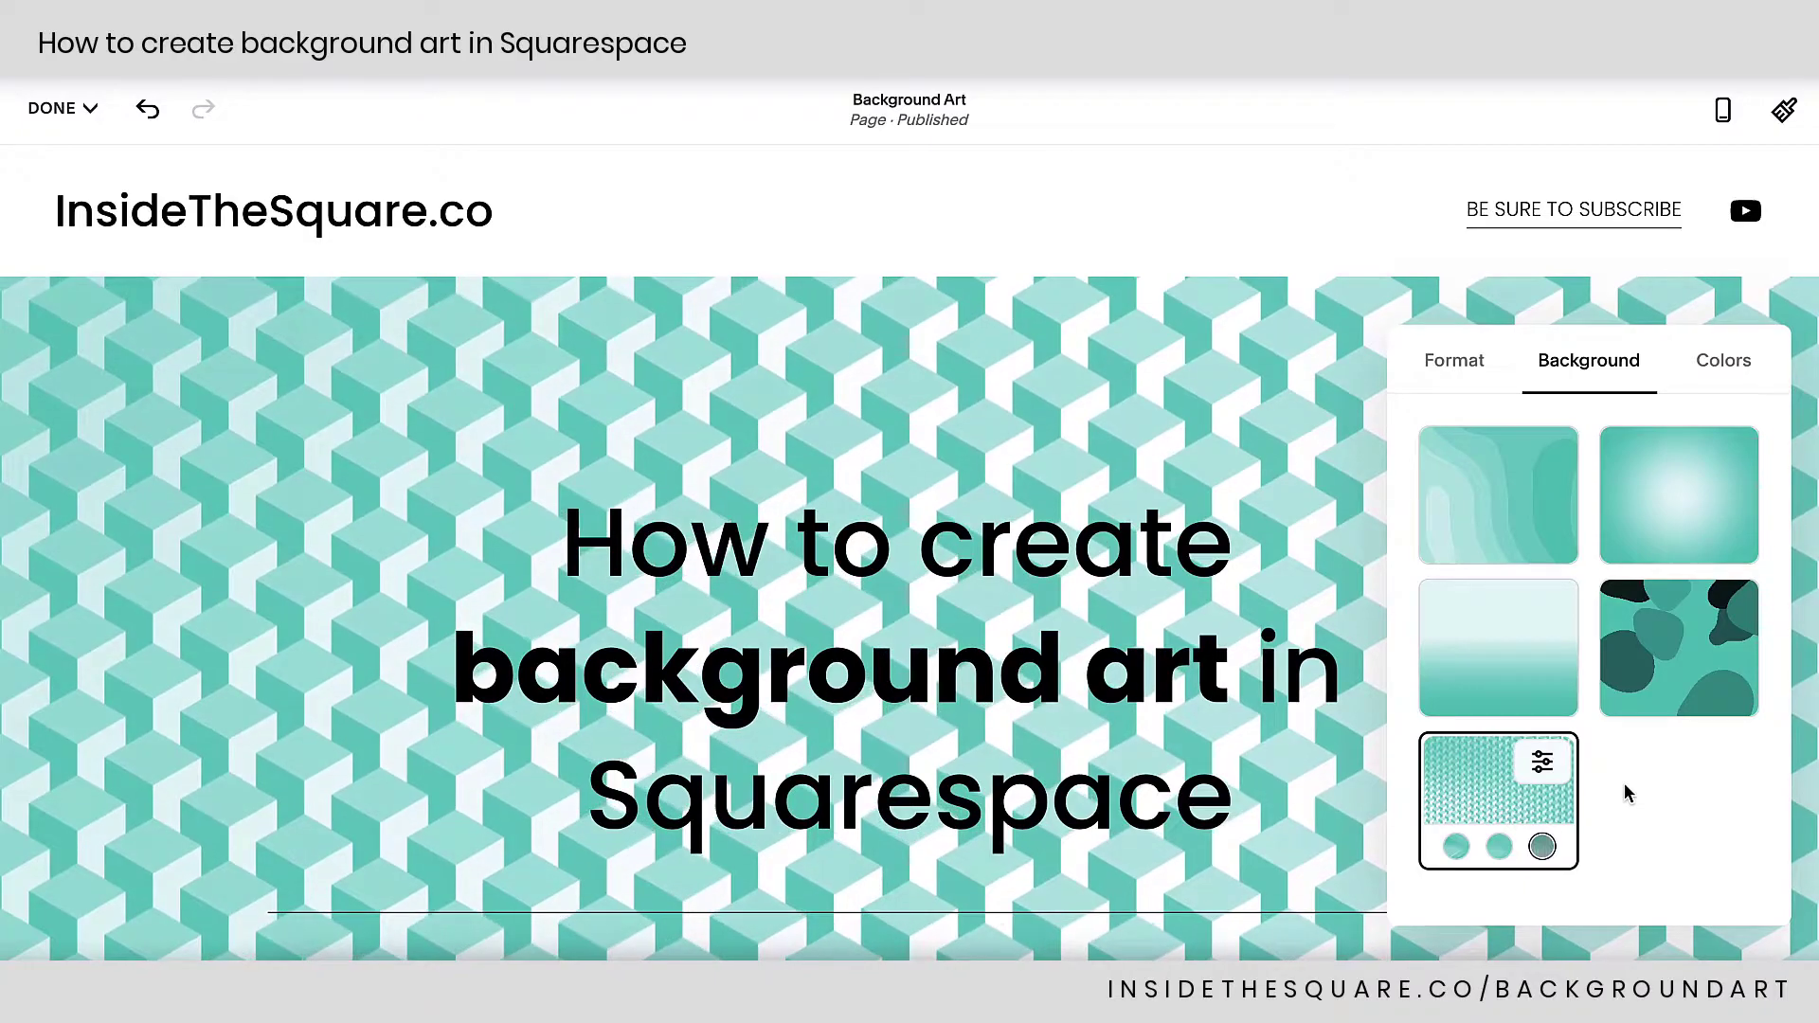
# Close and reopen the section's background settings, and set the background art to None.
pyautogui.click(1292, 458)
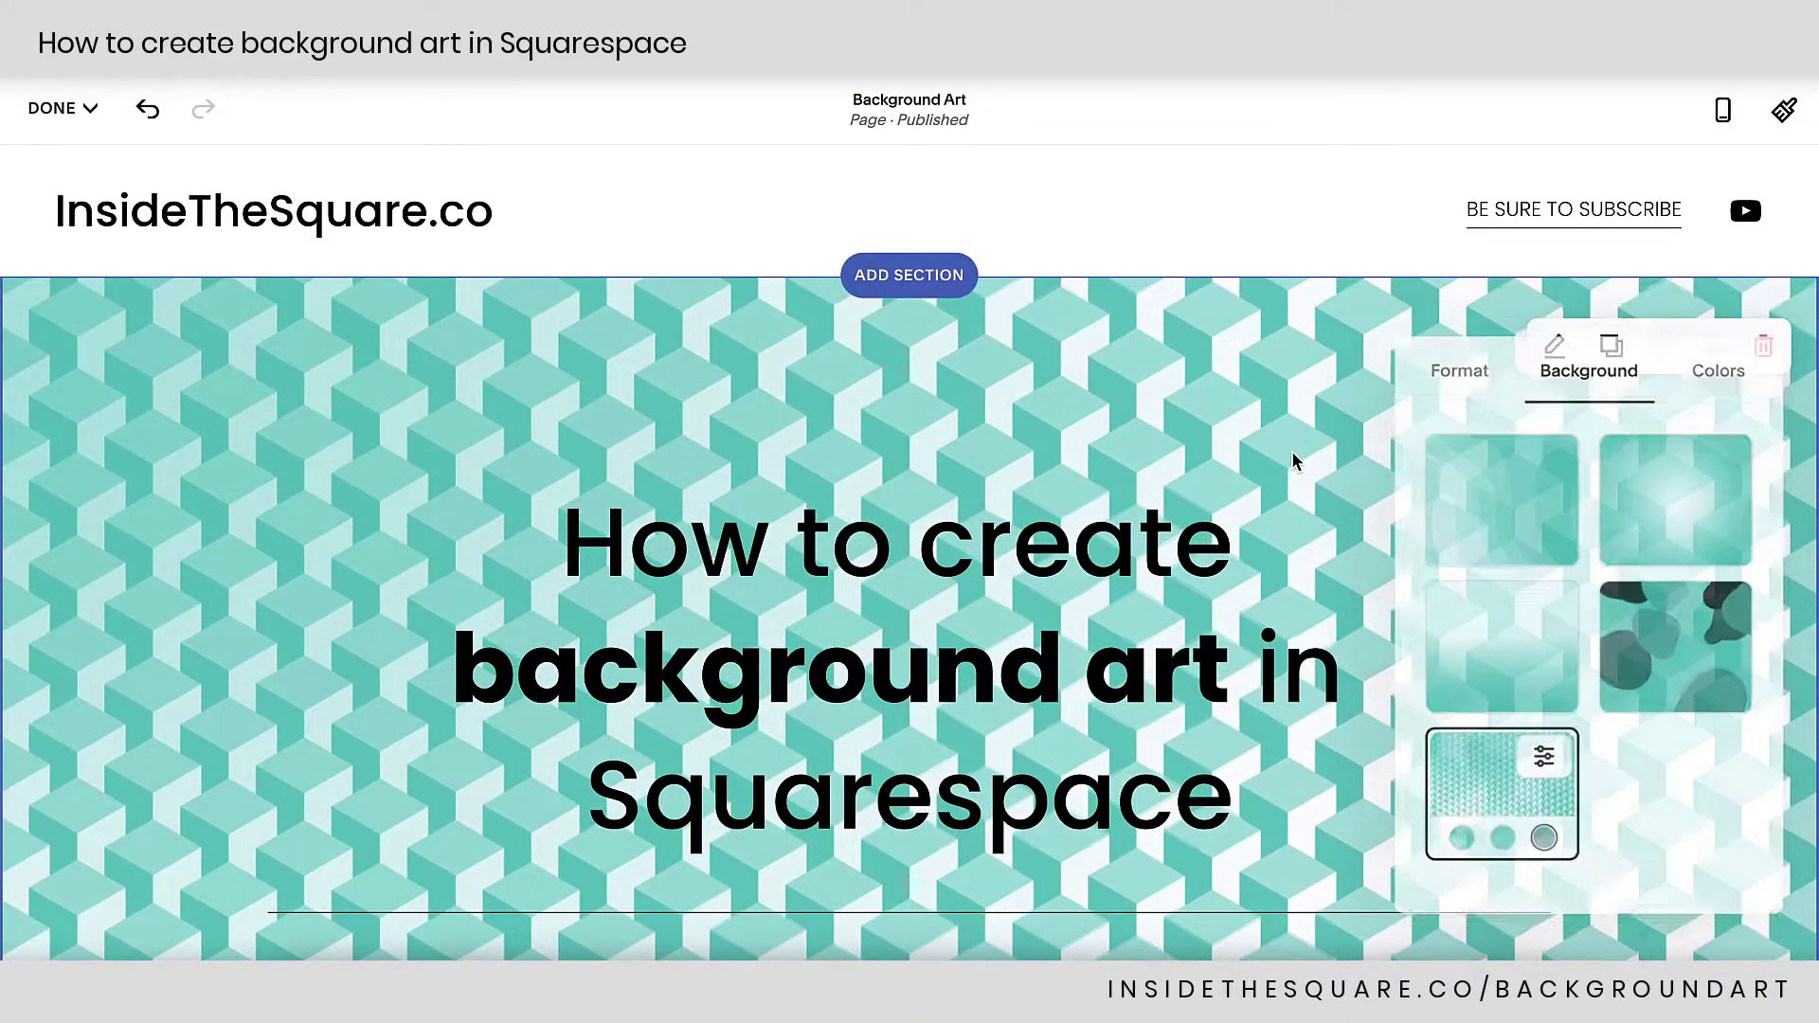
pyautogui.scroll(-1, 1293, 459)
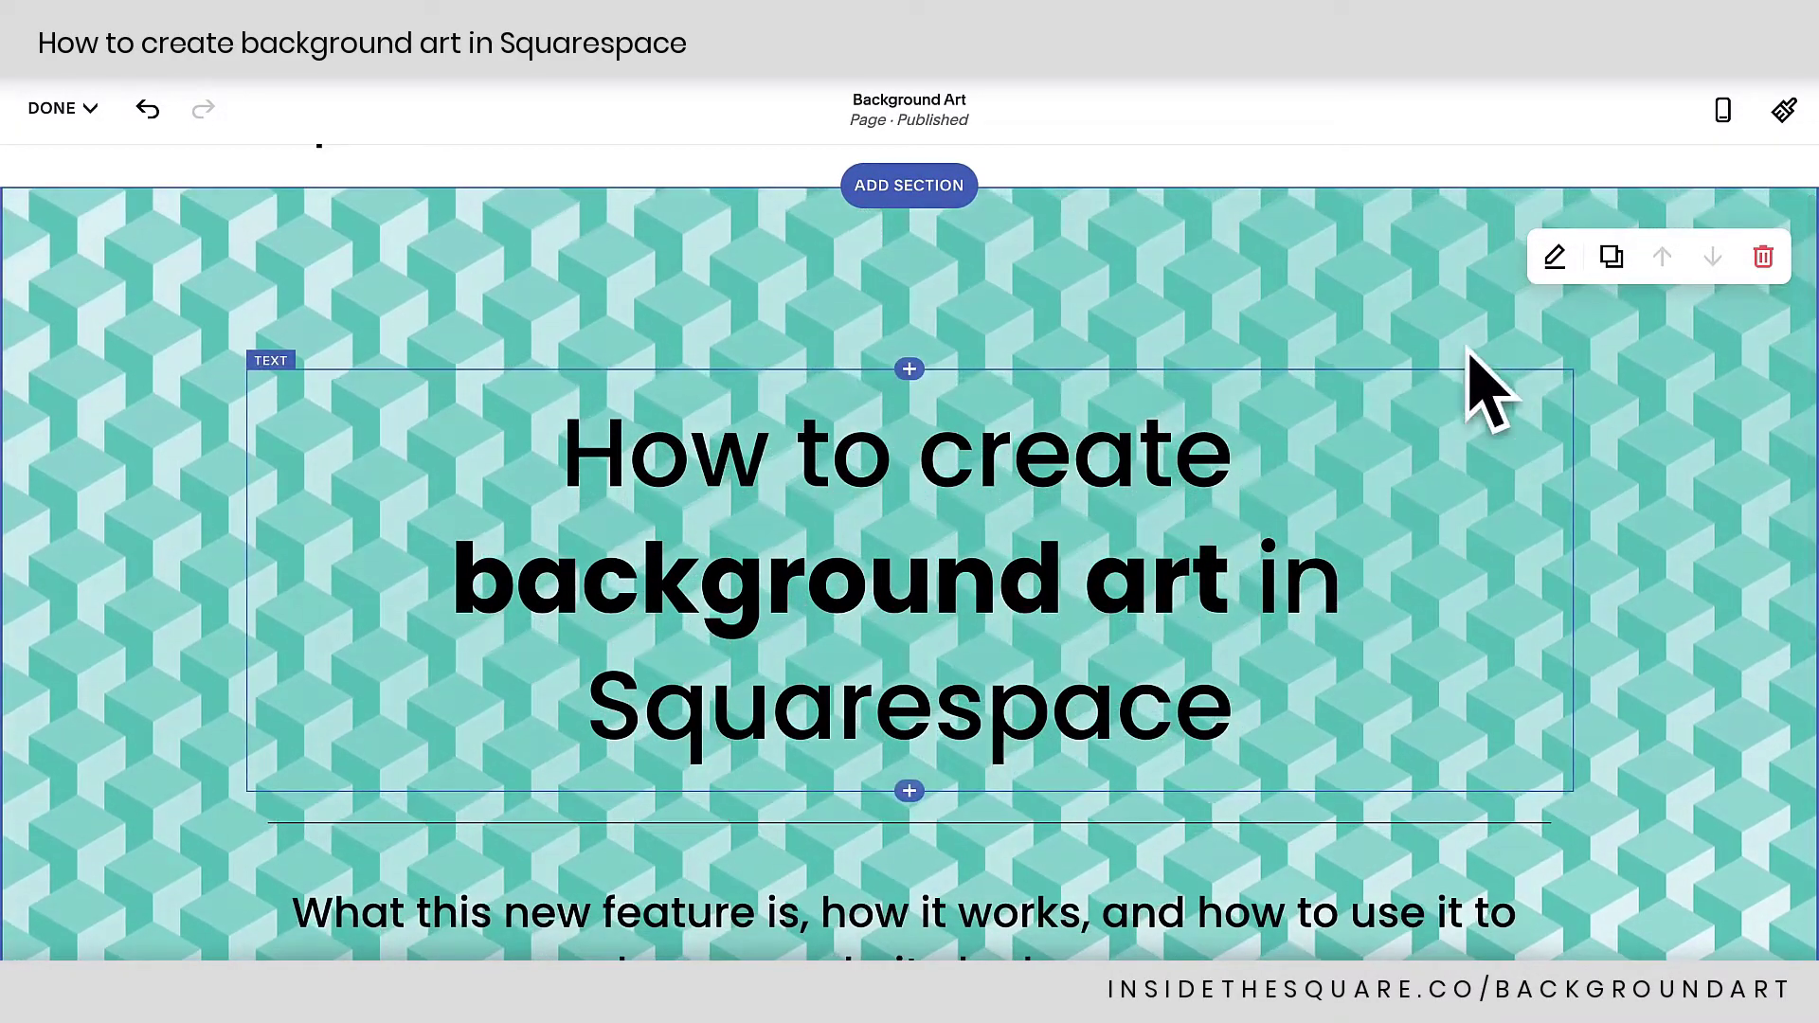
pyautogui.scroll(1, 1478, 366)
pyautogui.click(1554, 310)
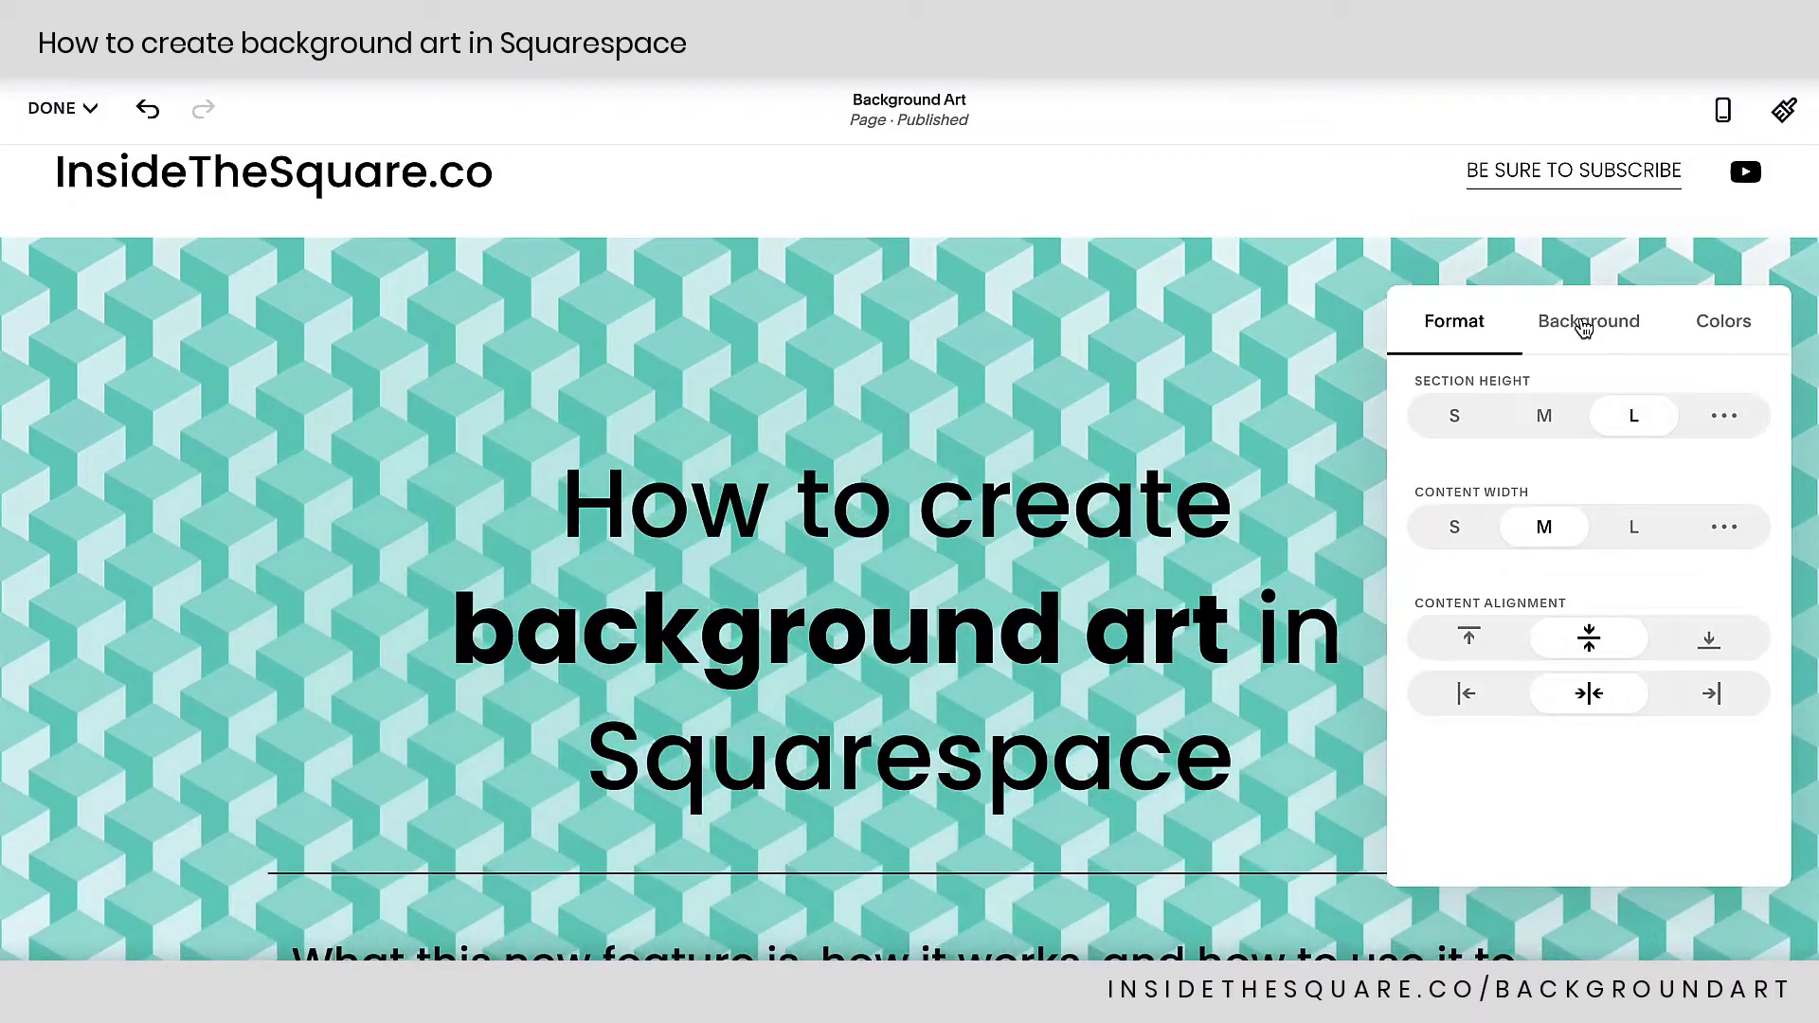
pyautogui.click(1585, 324)
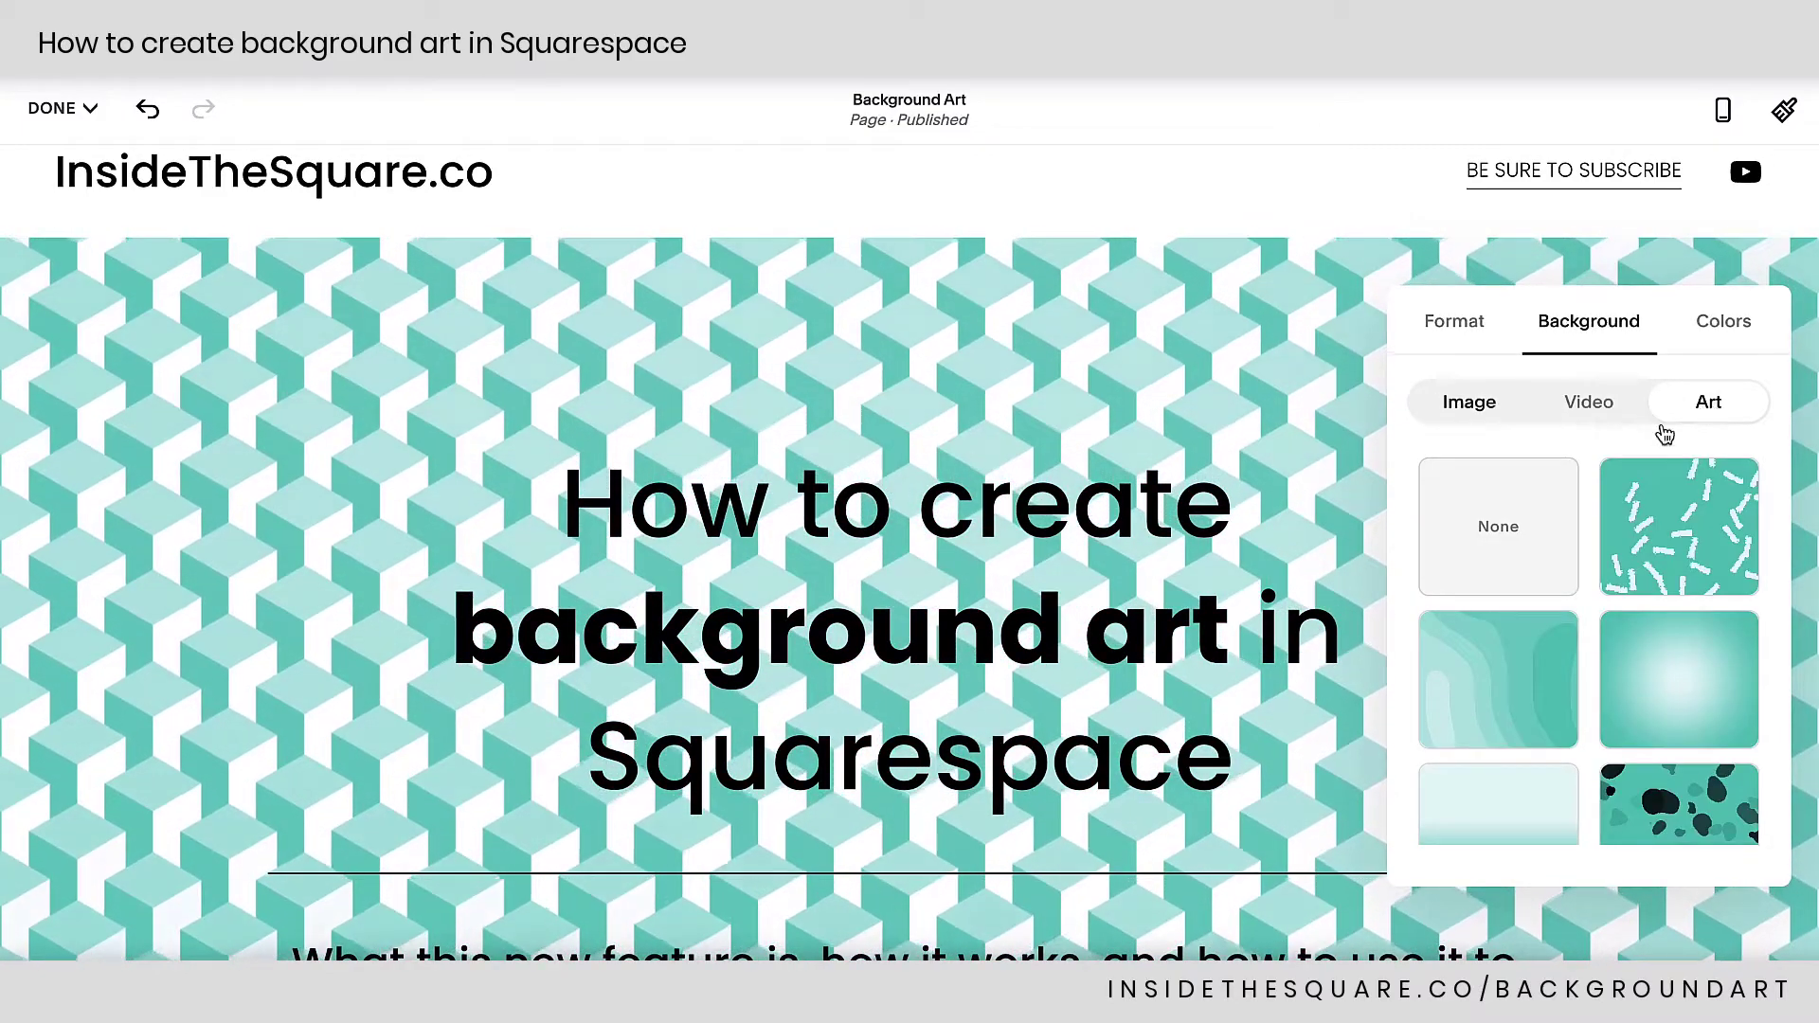
pyautogui.click(1492, 547)
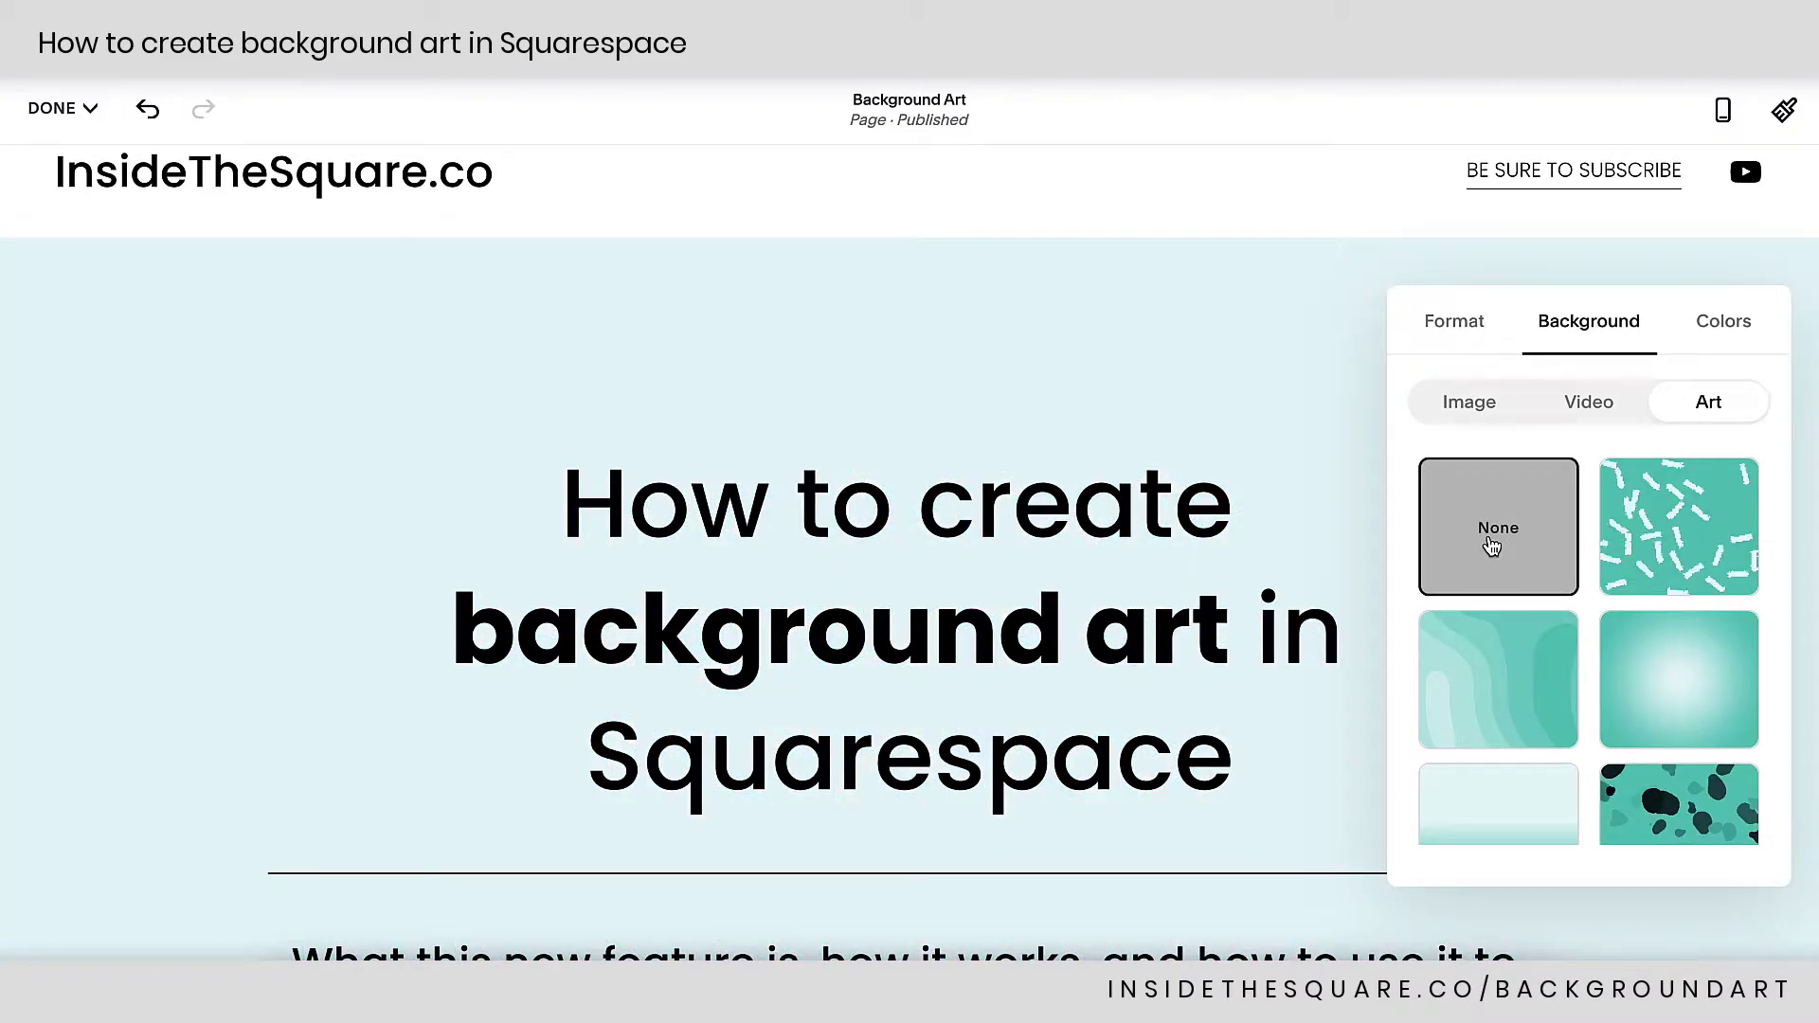
# Apply the scattered-shapes art to the section background, try its presets and choose the first one with large starbursts.
pyautogui.scroll(-3, 1573, 653)
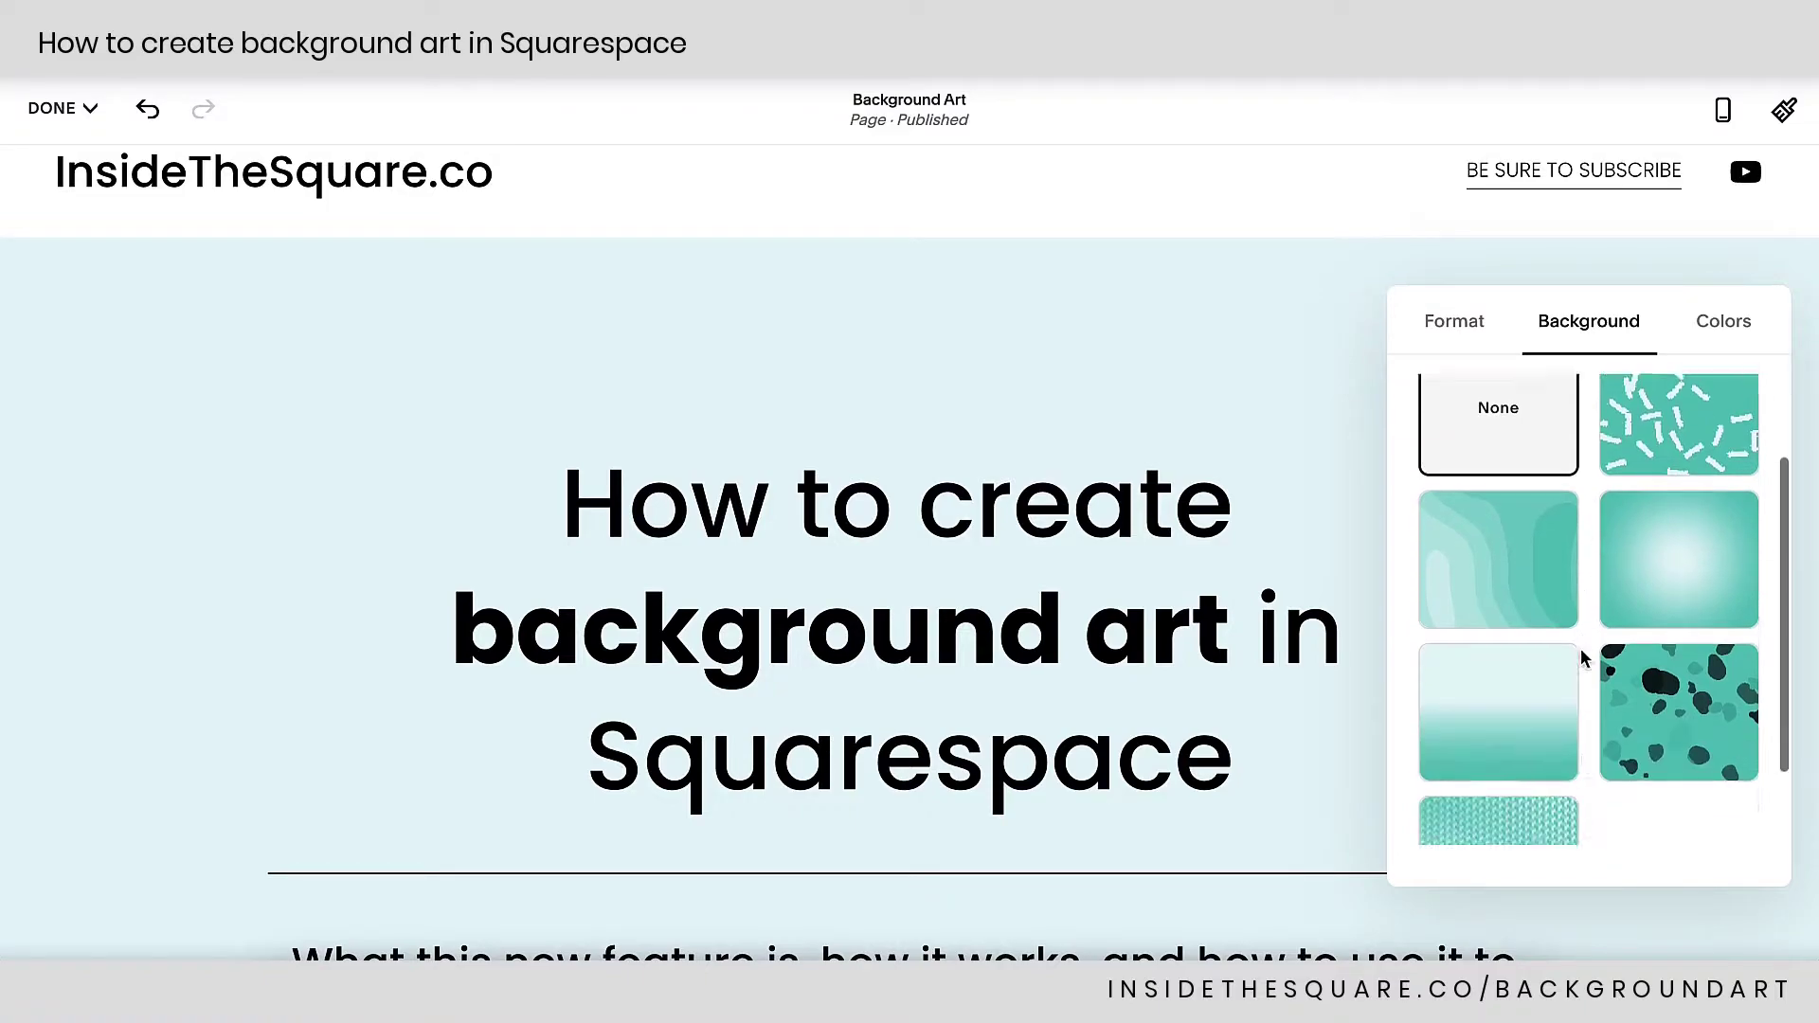
pyautogui.scroll(3, 1568, 653)
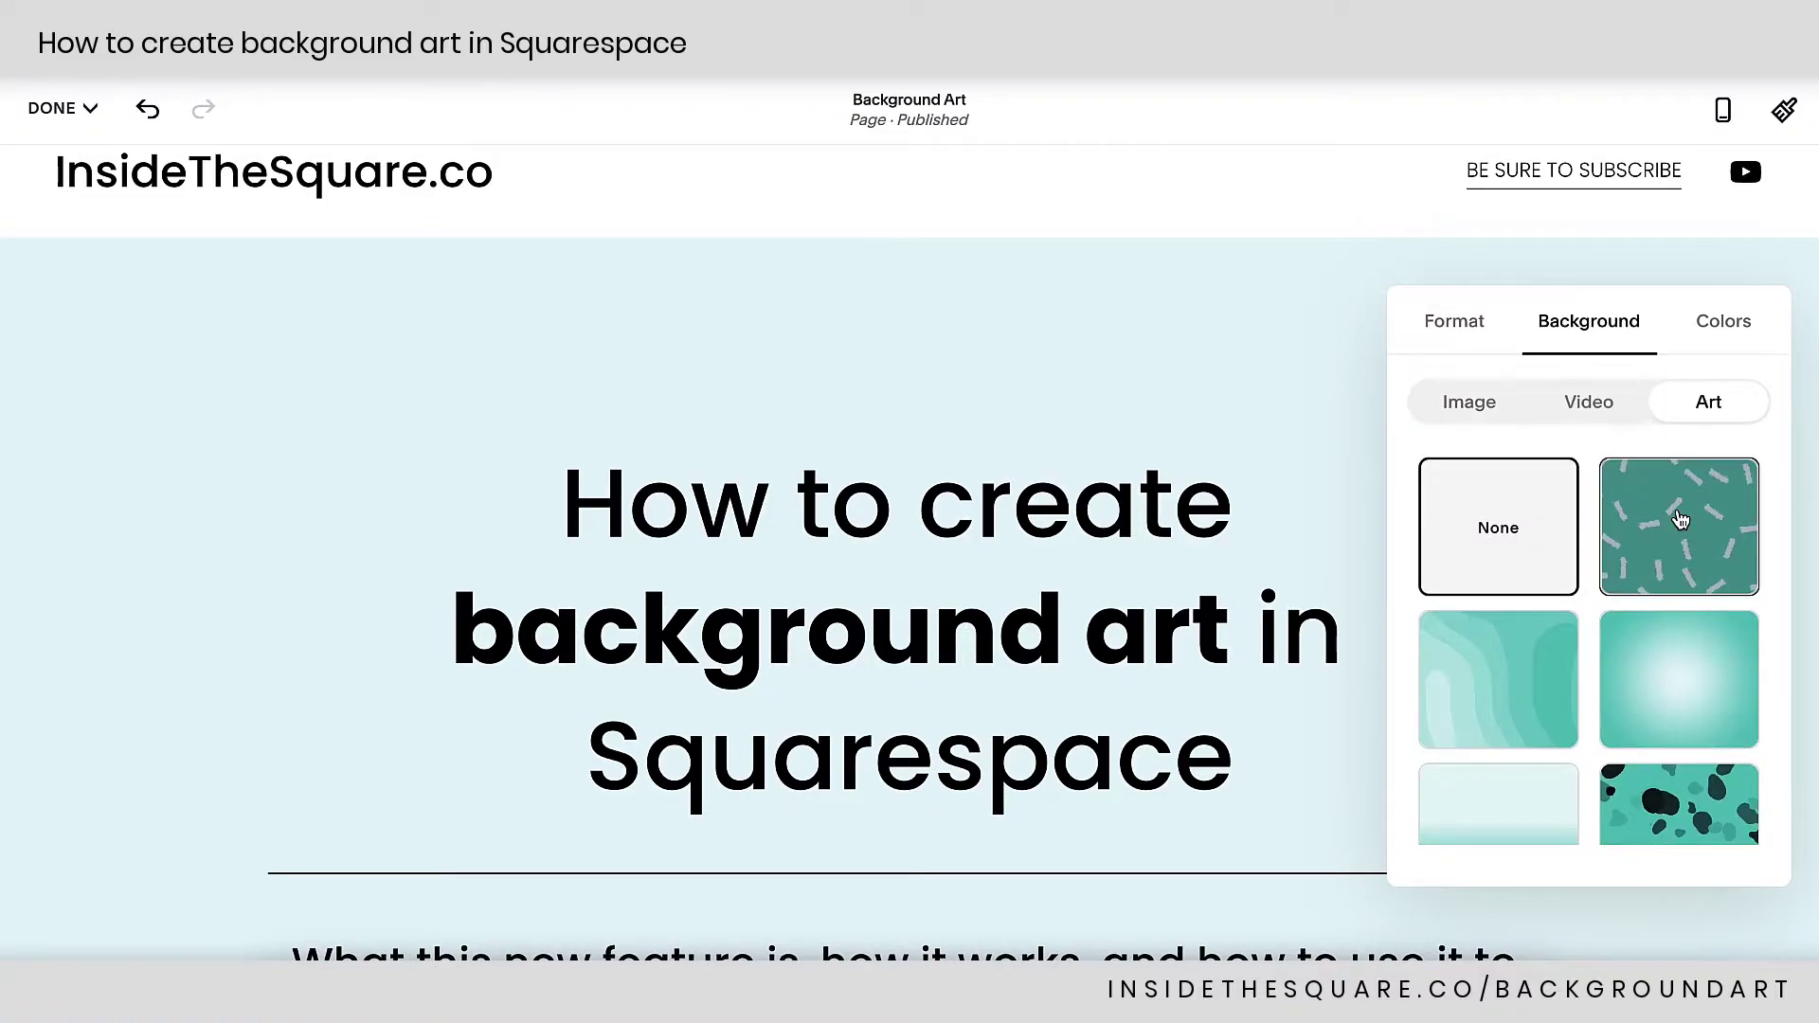
pyautogui.click(1678, 521)
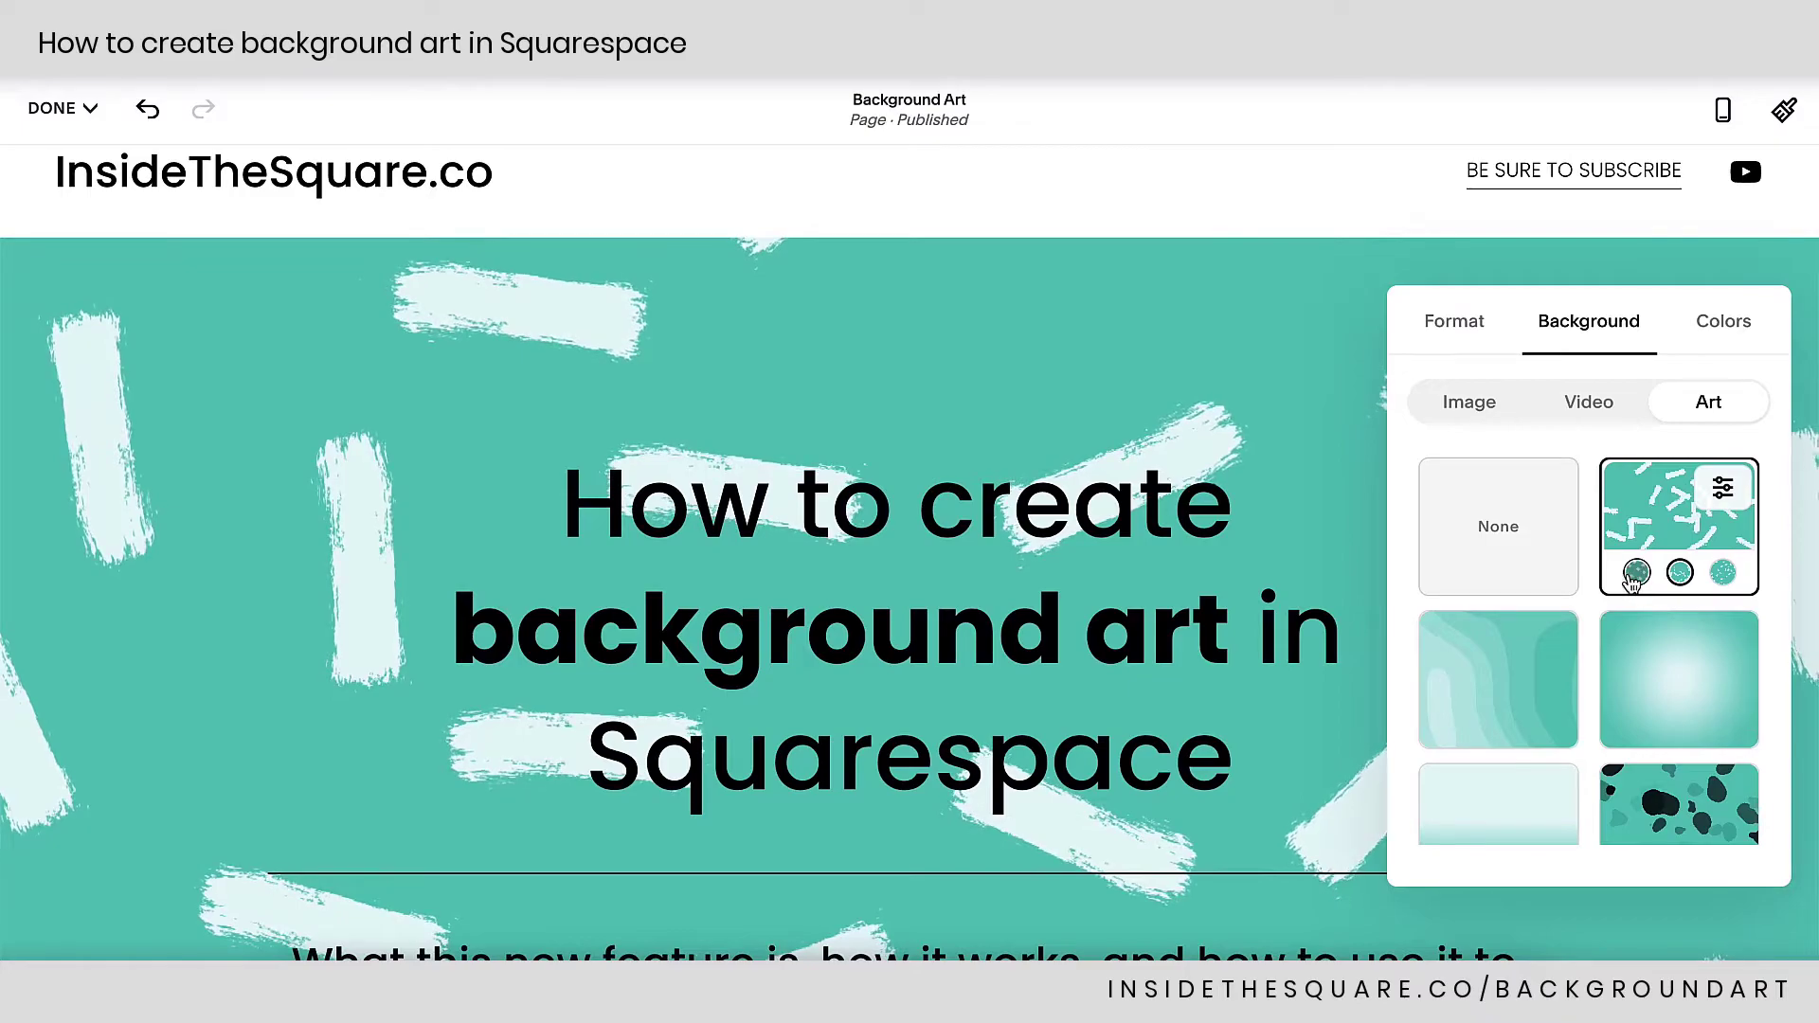
pyautogui.click(1636, 572)
pyautogui.click(1722, 574)
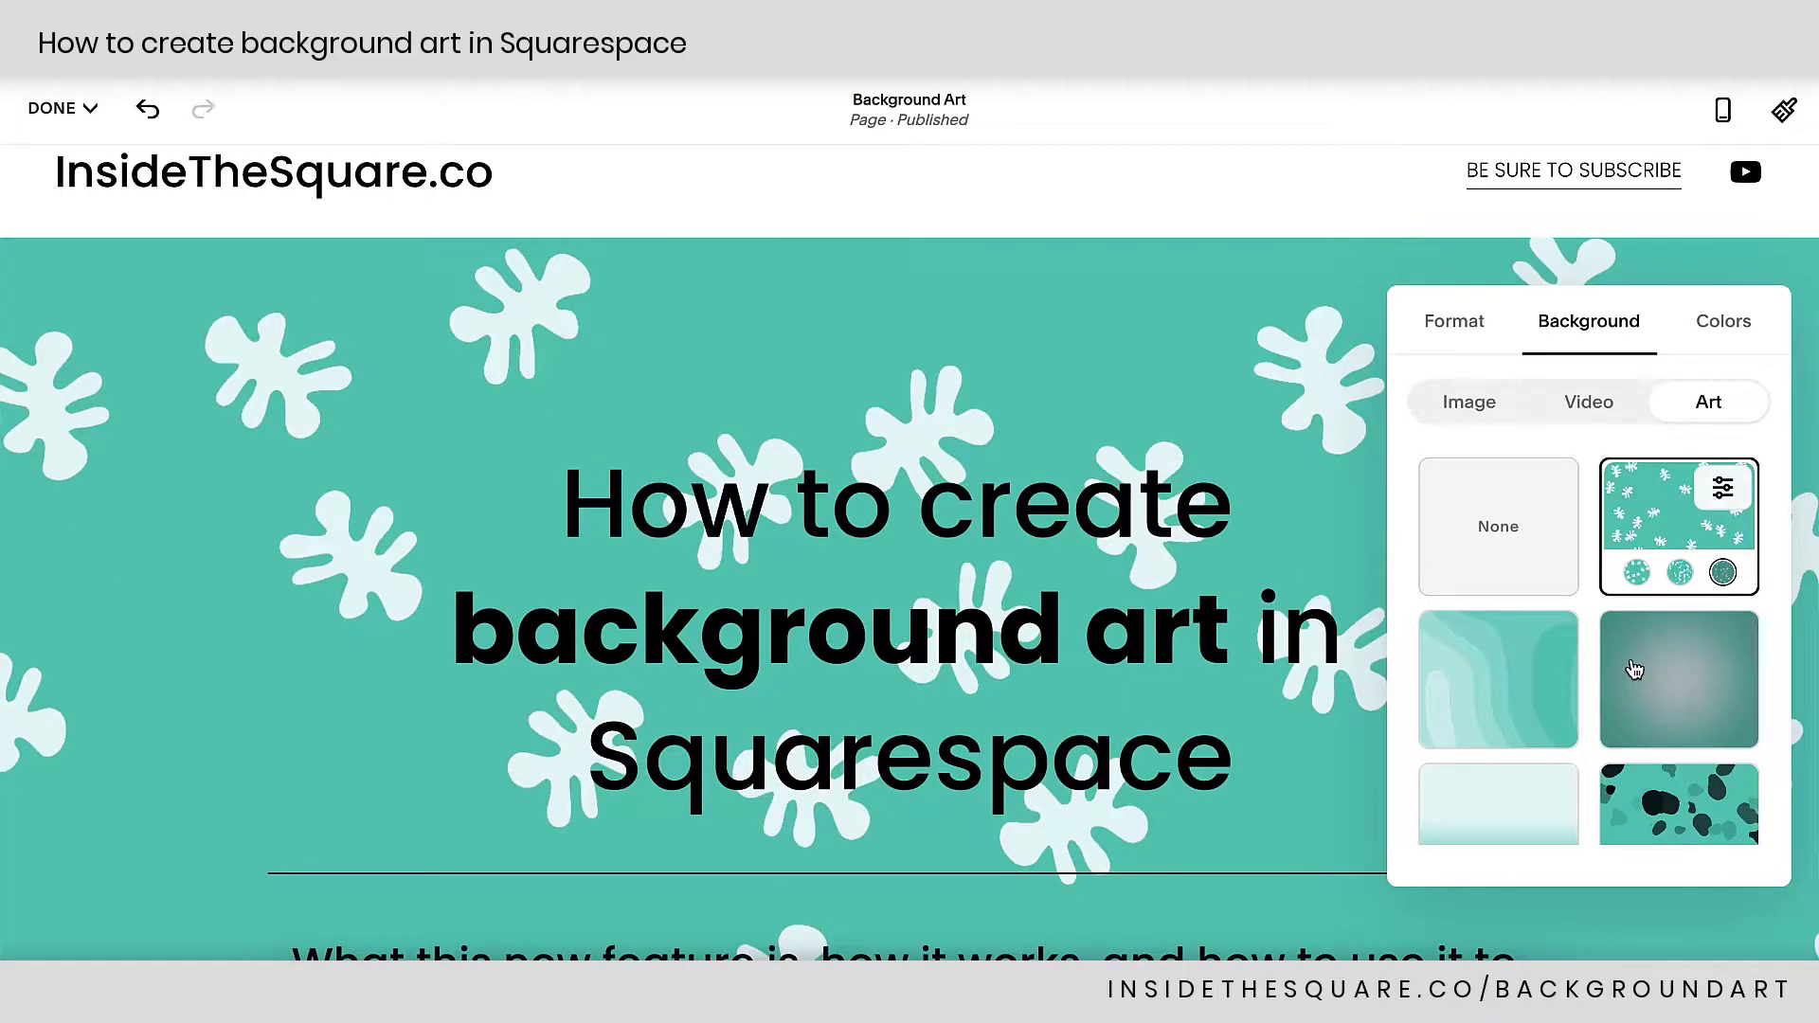
pyautogui.click(1636, 573)
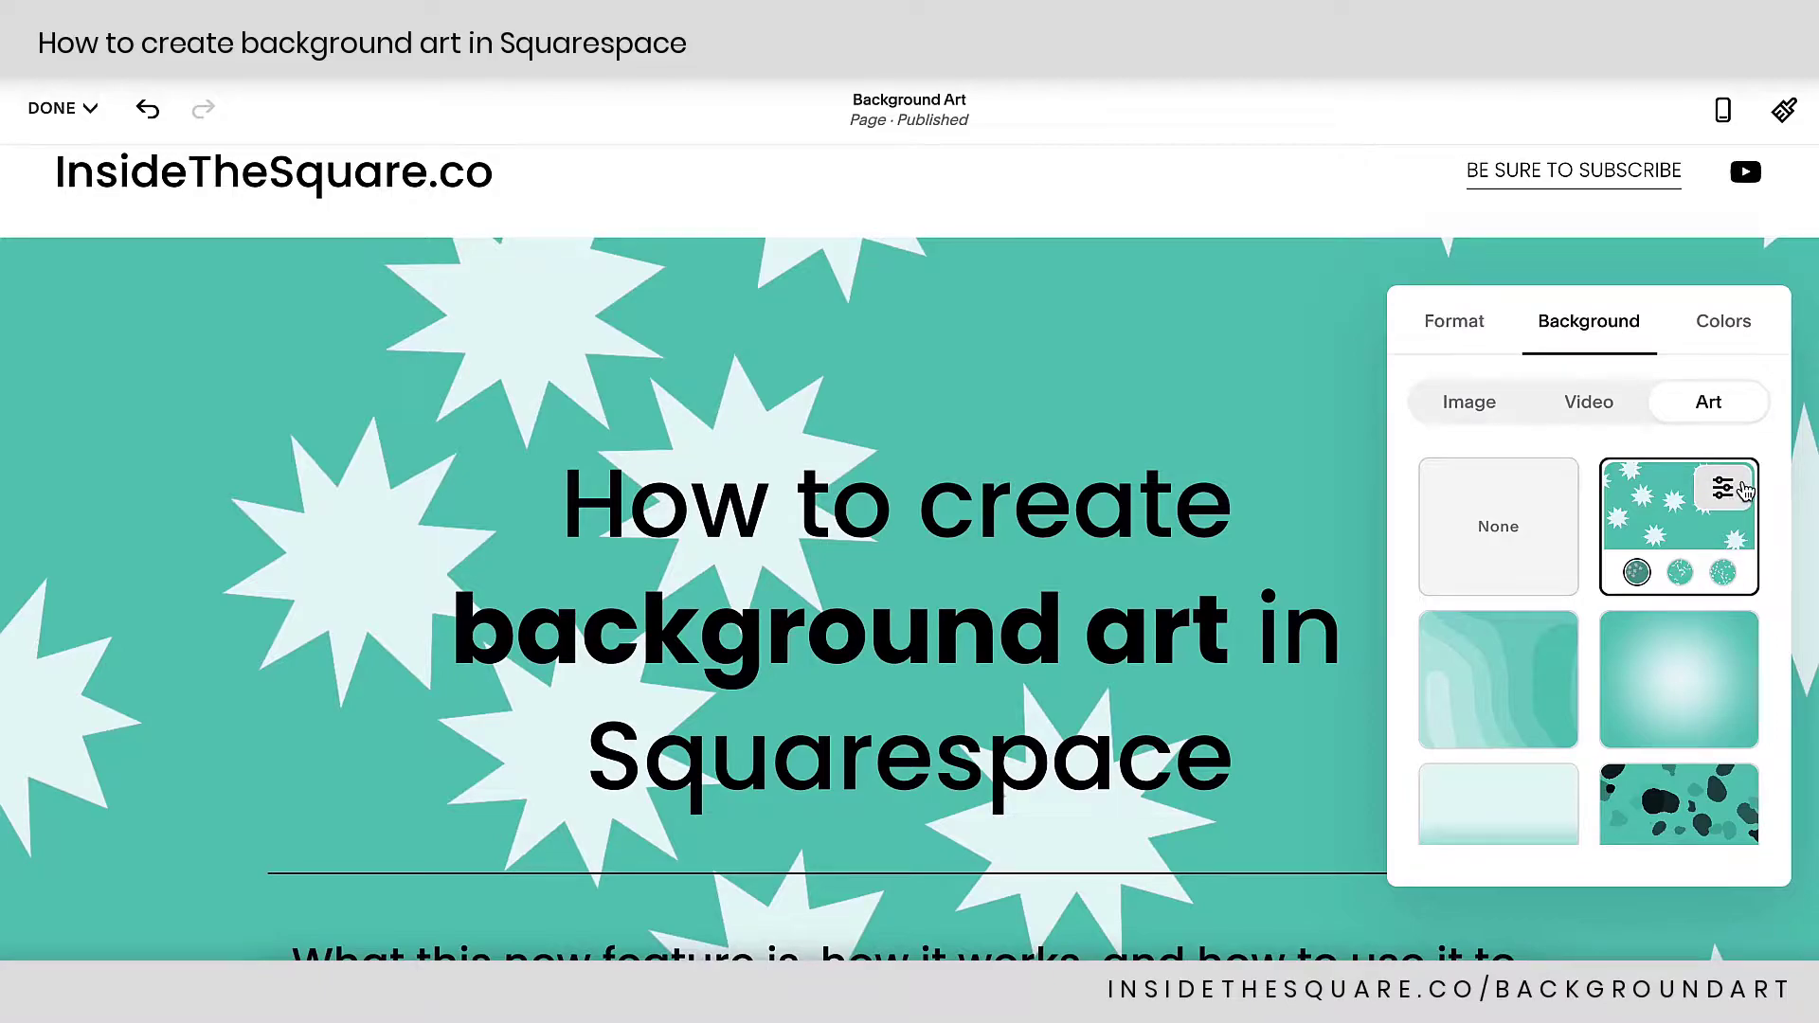
# Try the wavy layered, radial gradient, linear gradient, organic blob and line-pattern arts as the section background.
pyautogui.click(1495, 692)
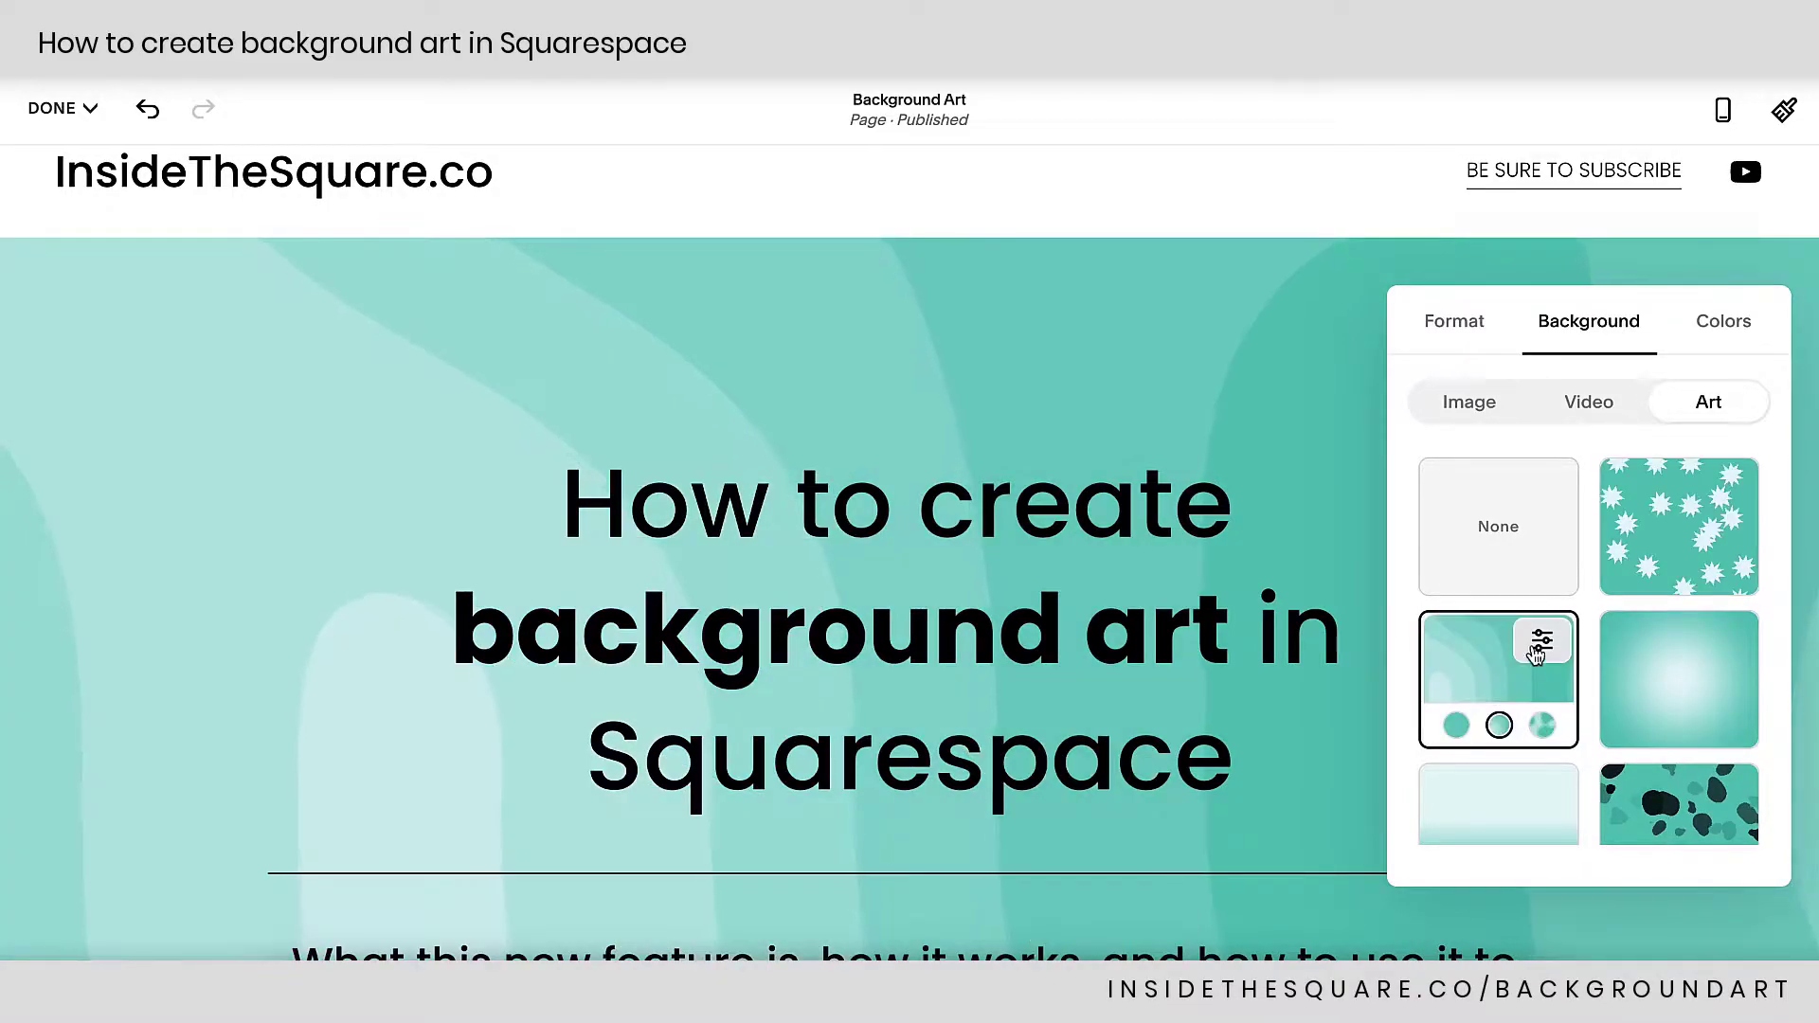
pyautogui.click(1679, 678)
pyautogui.scroll(-2, 1726, 647)
pyautogui.click(1495, 611)
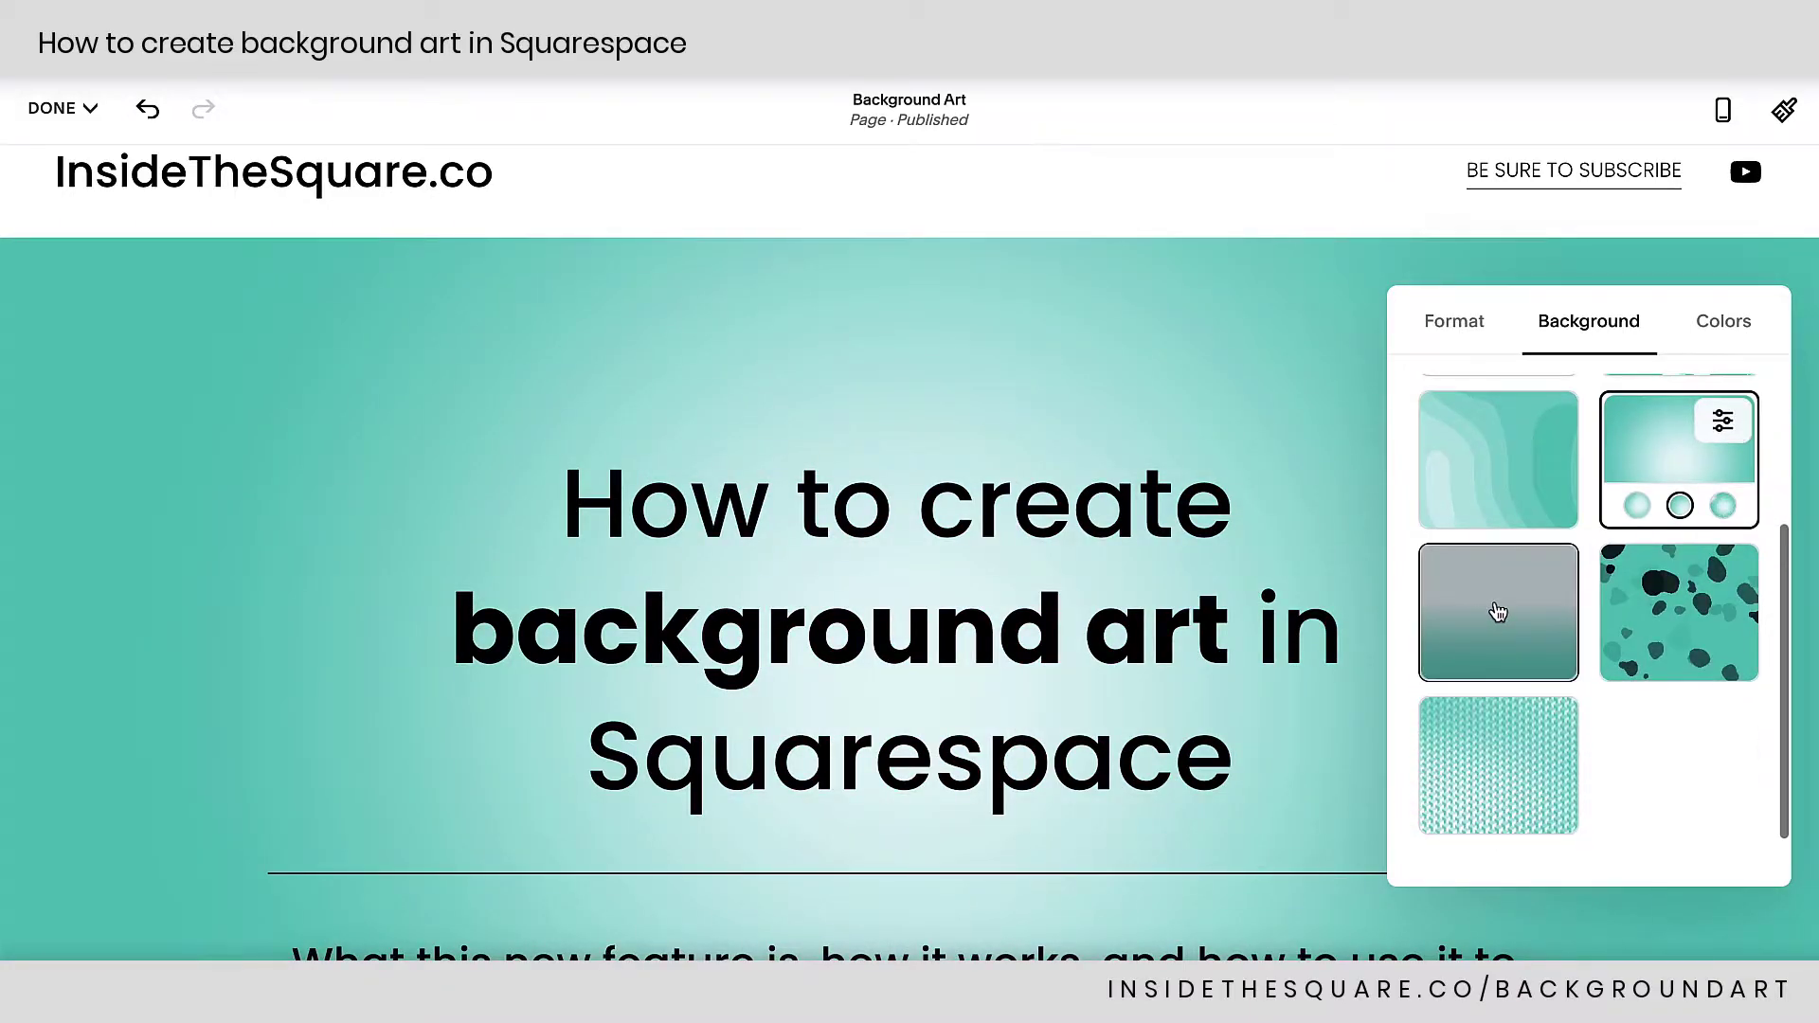
pyautogui.click(1653, 607)
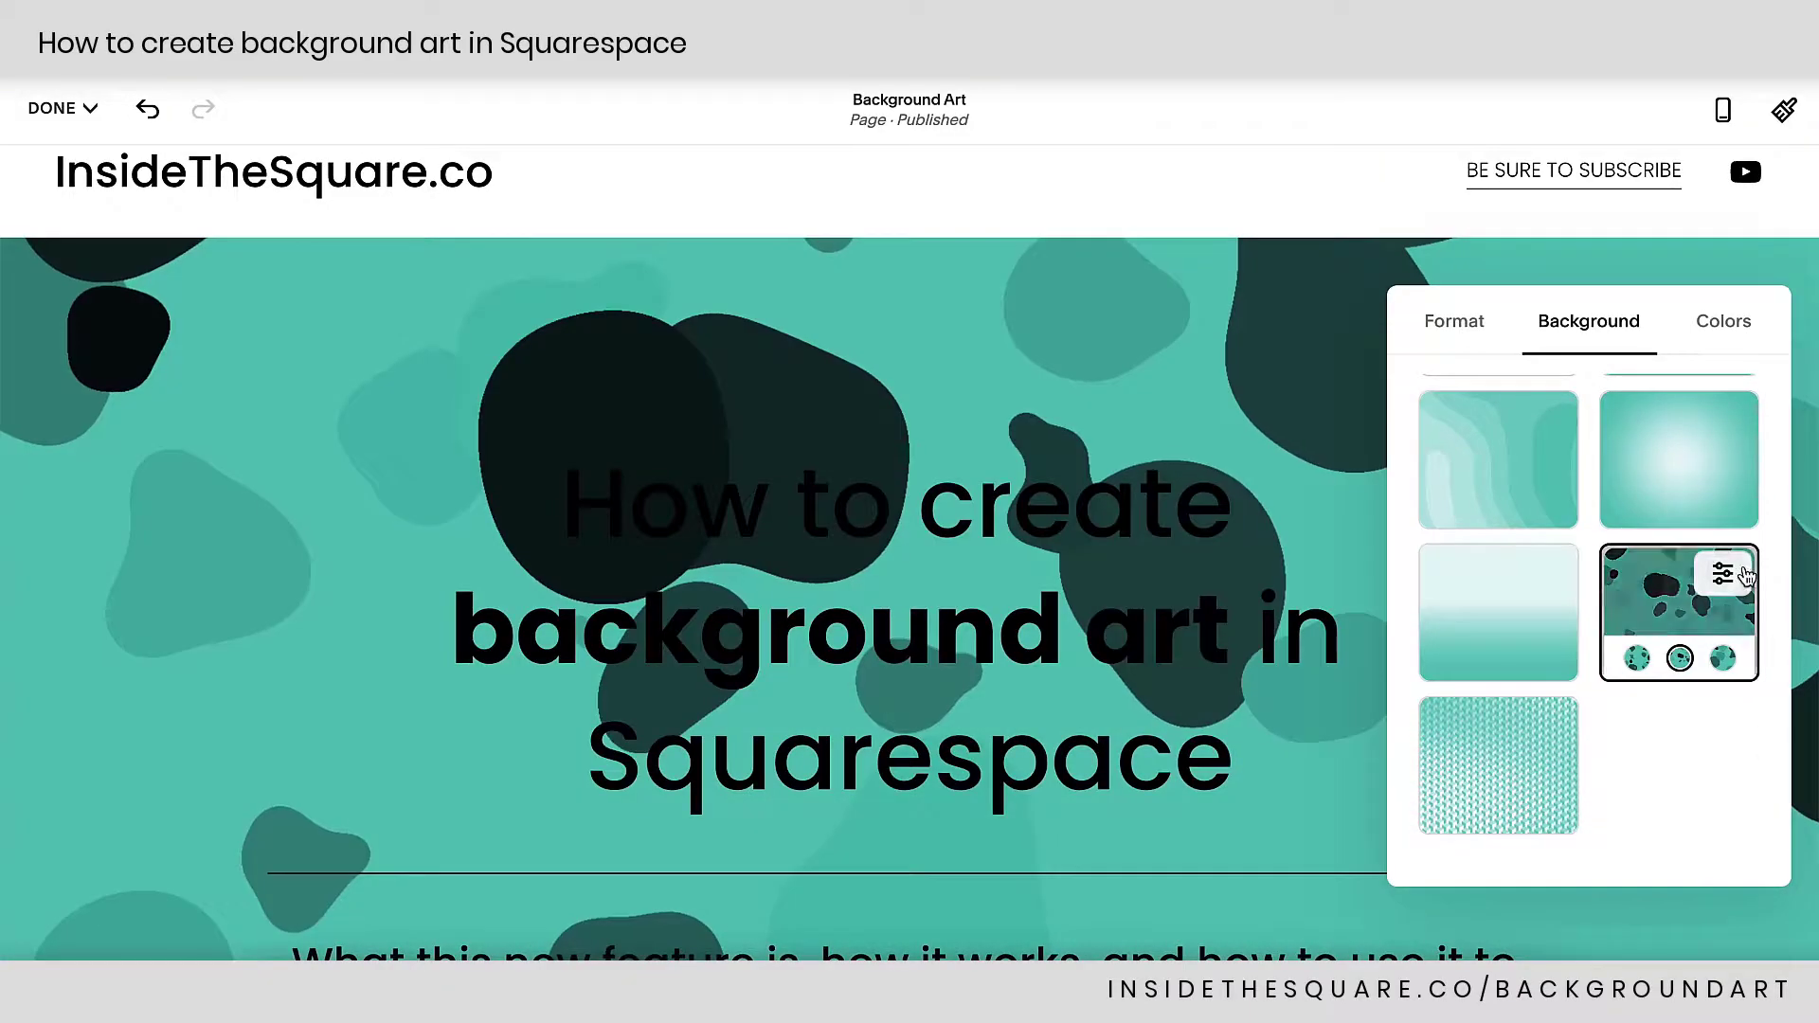
pyautogui.click(1470, 819)
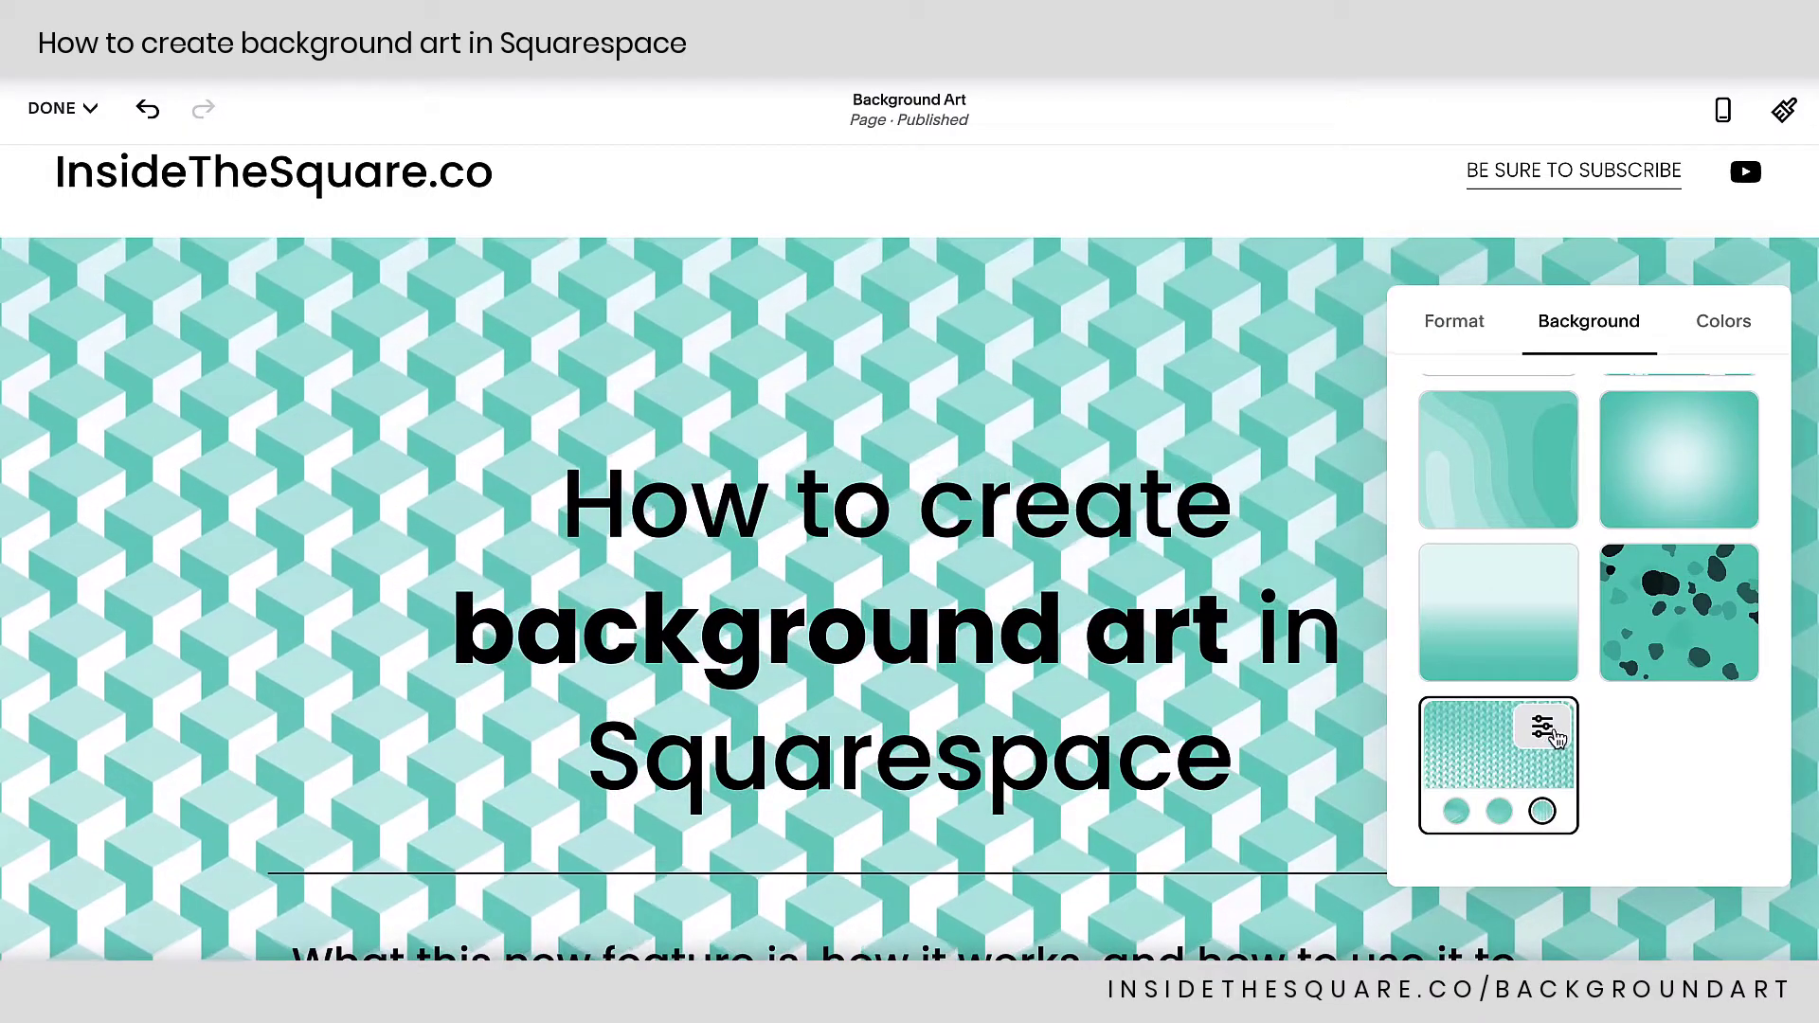
# Reapply the starburst art to the section background and look through the other art styles.
pyautogui.scroll(3, 1679, 718)
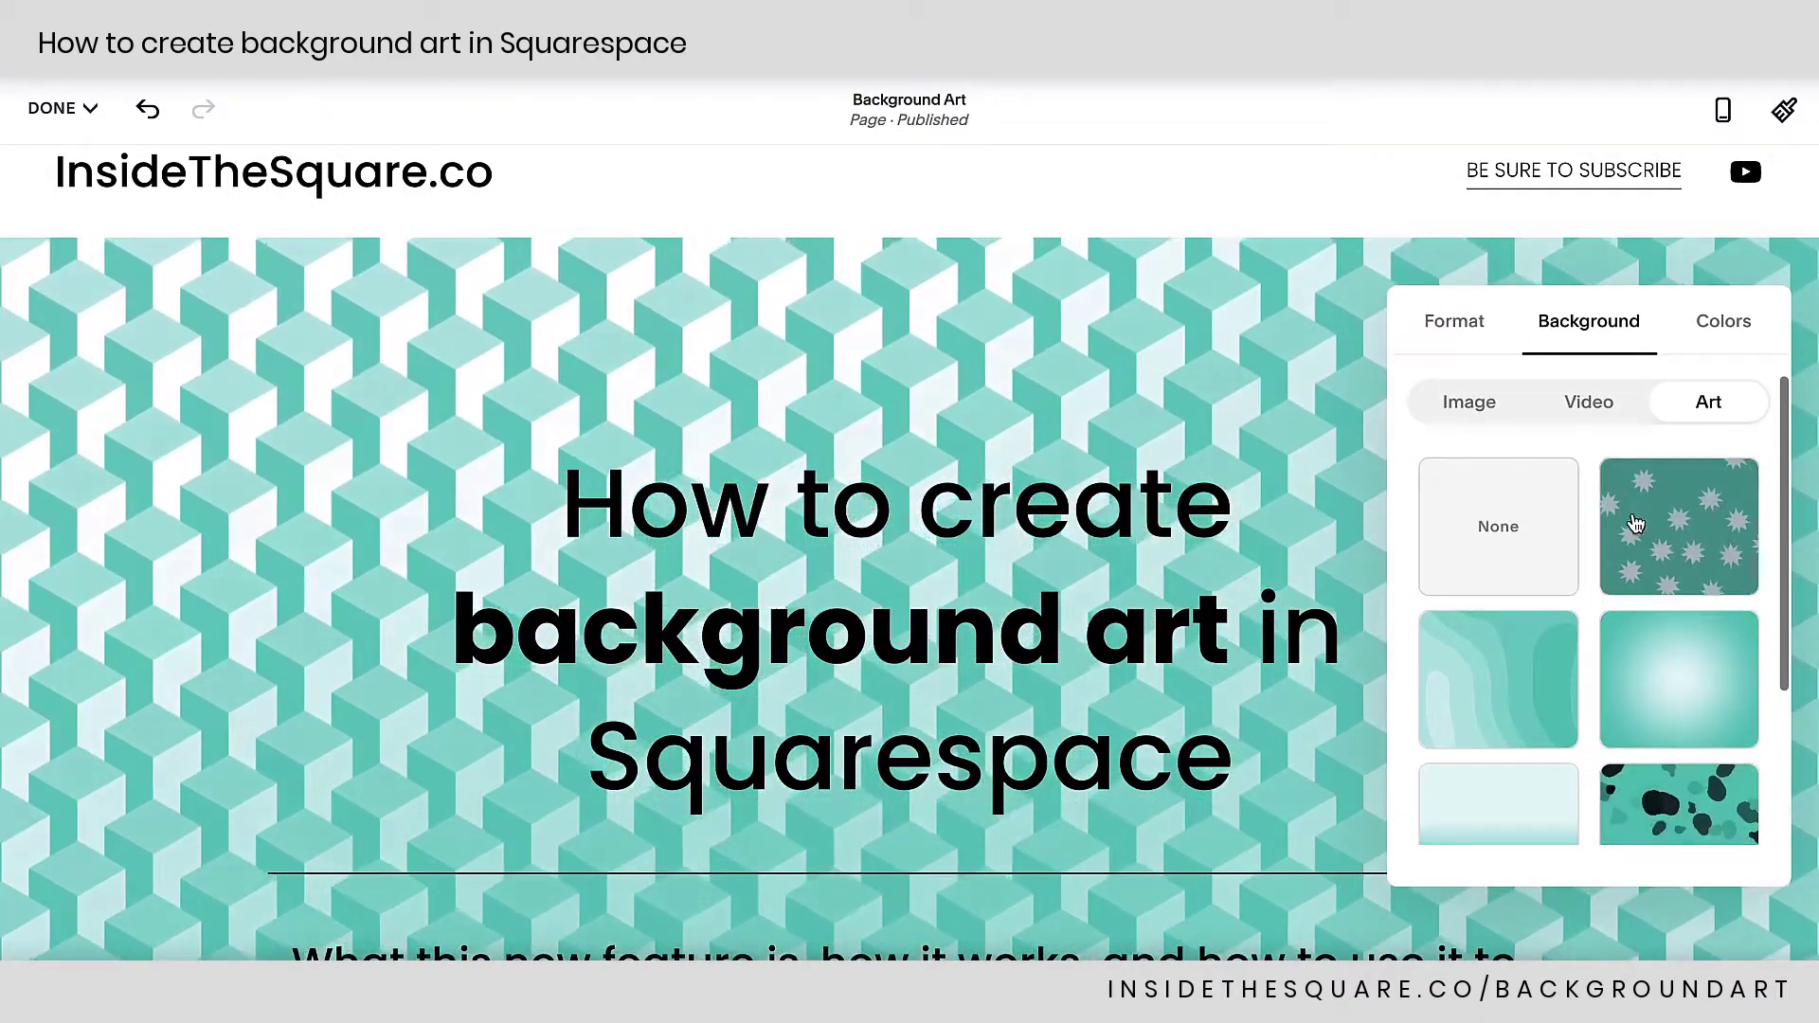
pyautogui.click(1679, 502)
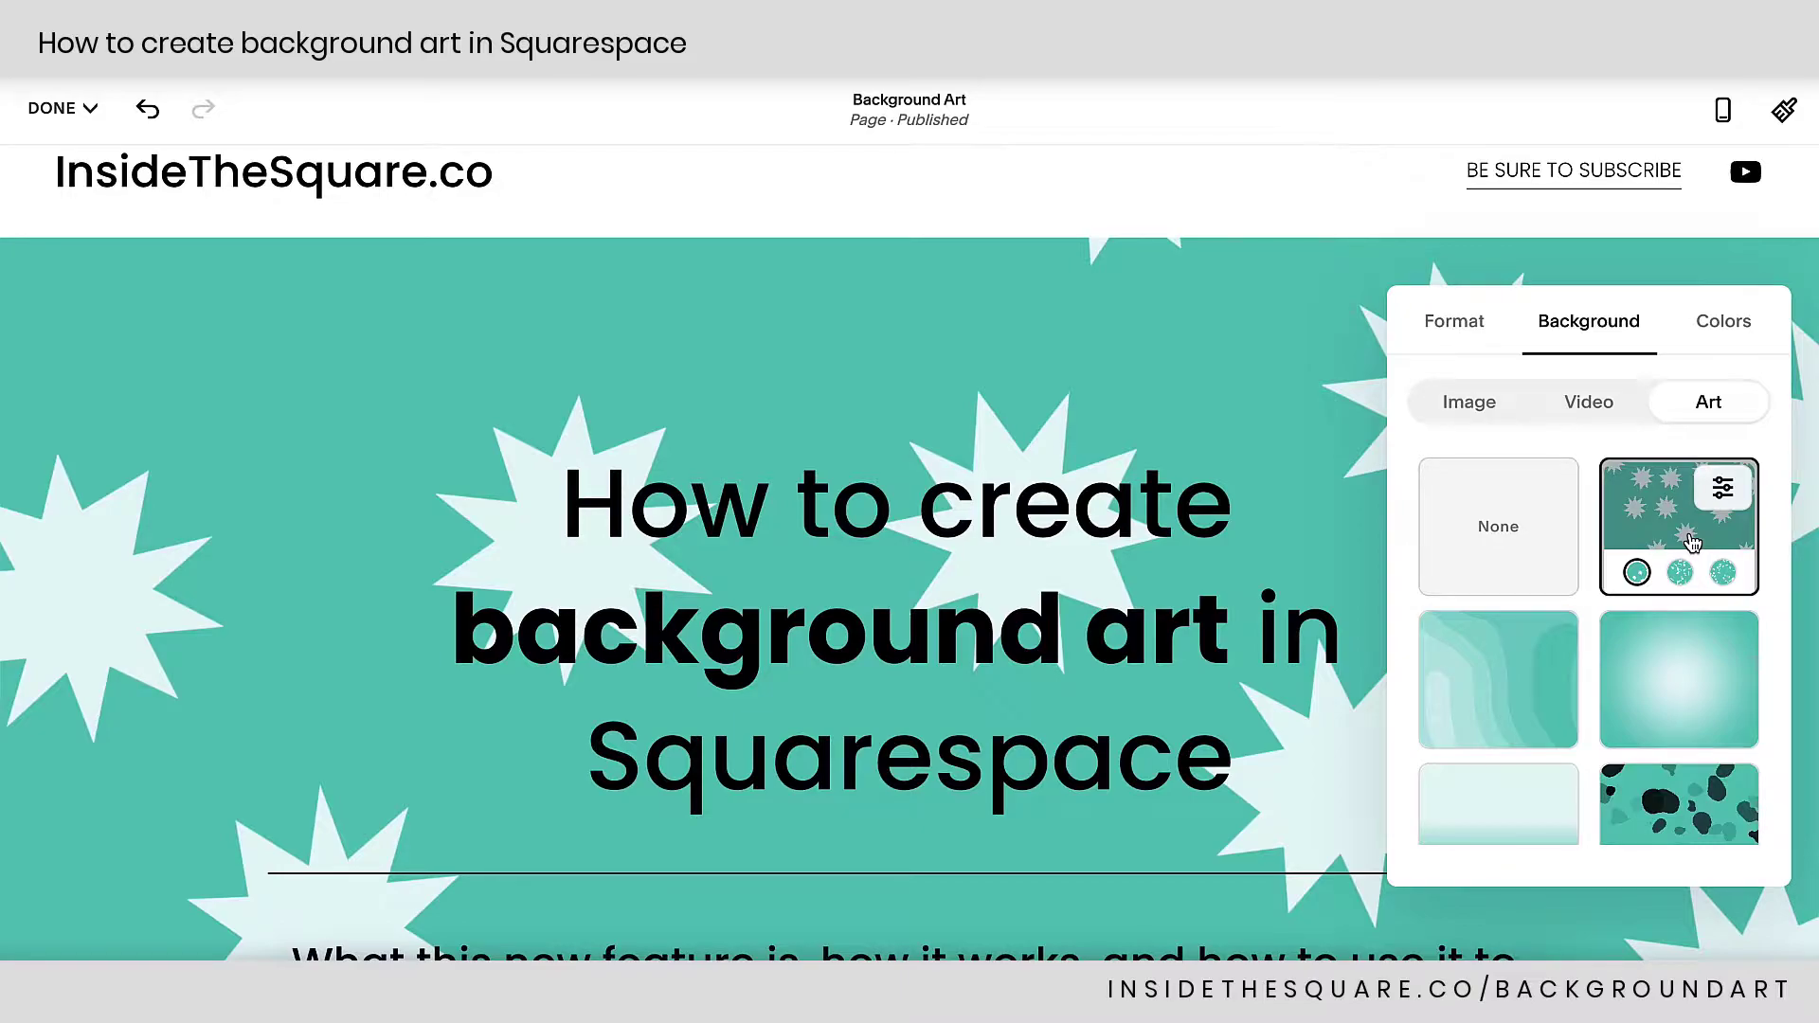
pyautogui.scroll(-3, 1691, 540)
pyautogui.scroll(3, 1692, 540)
pyautogui.scroll(-5, 1692, 540)
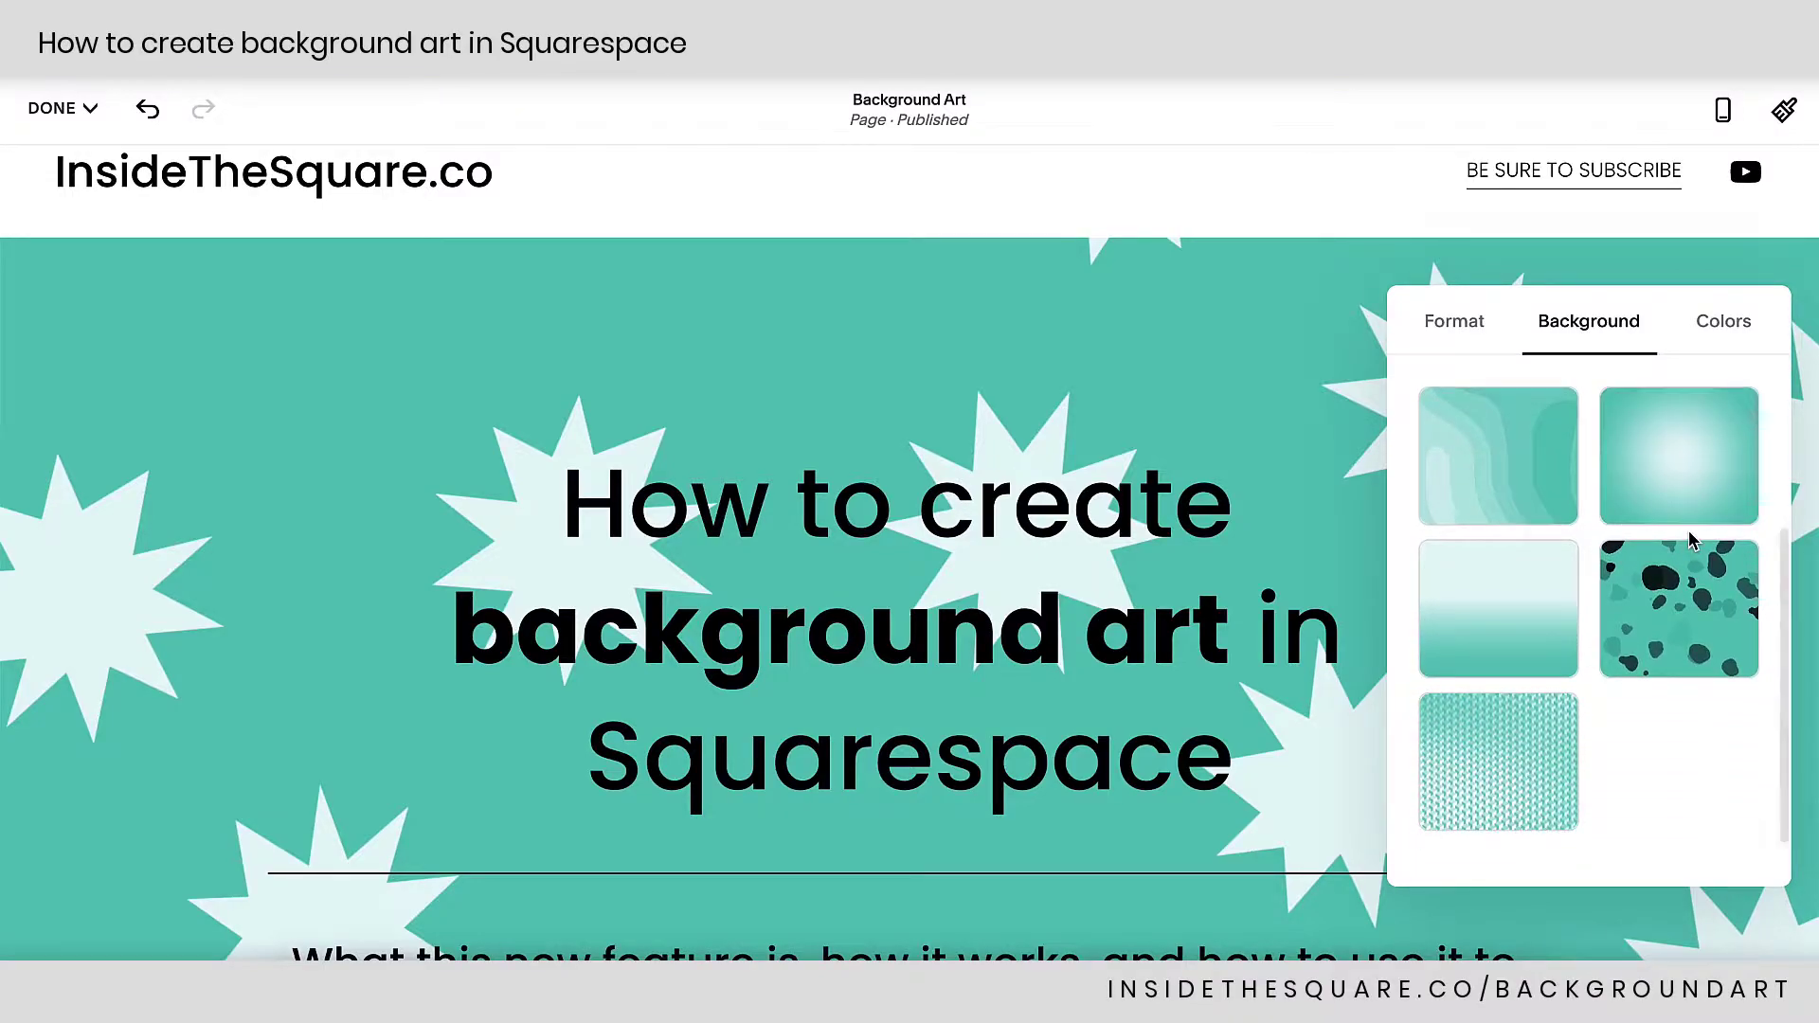
pyautogui.scroll(5, 1689, 534)
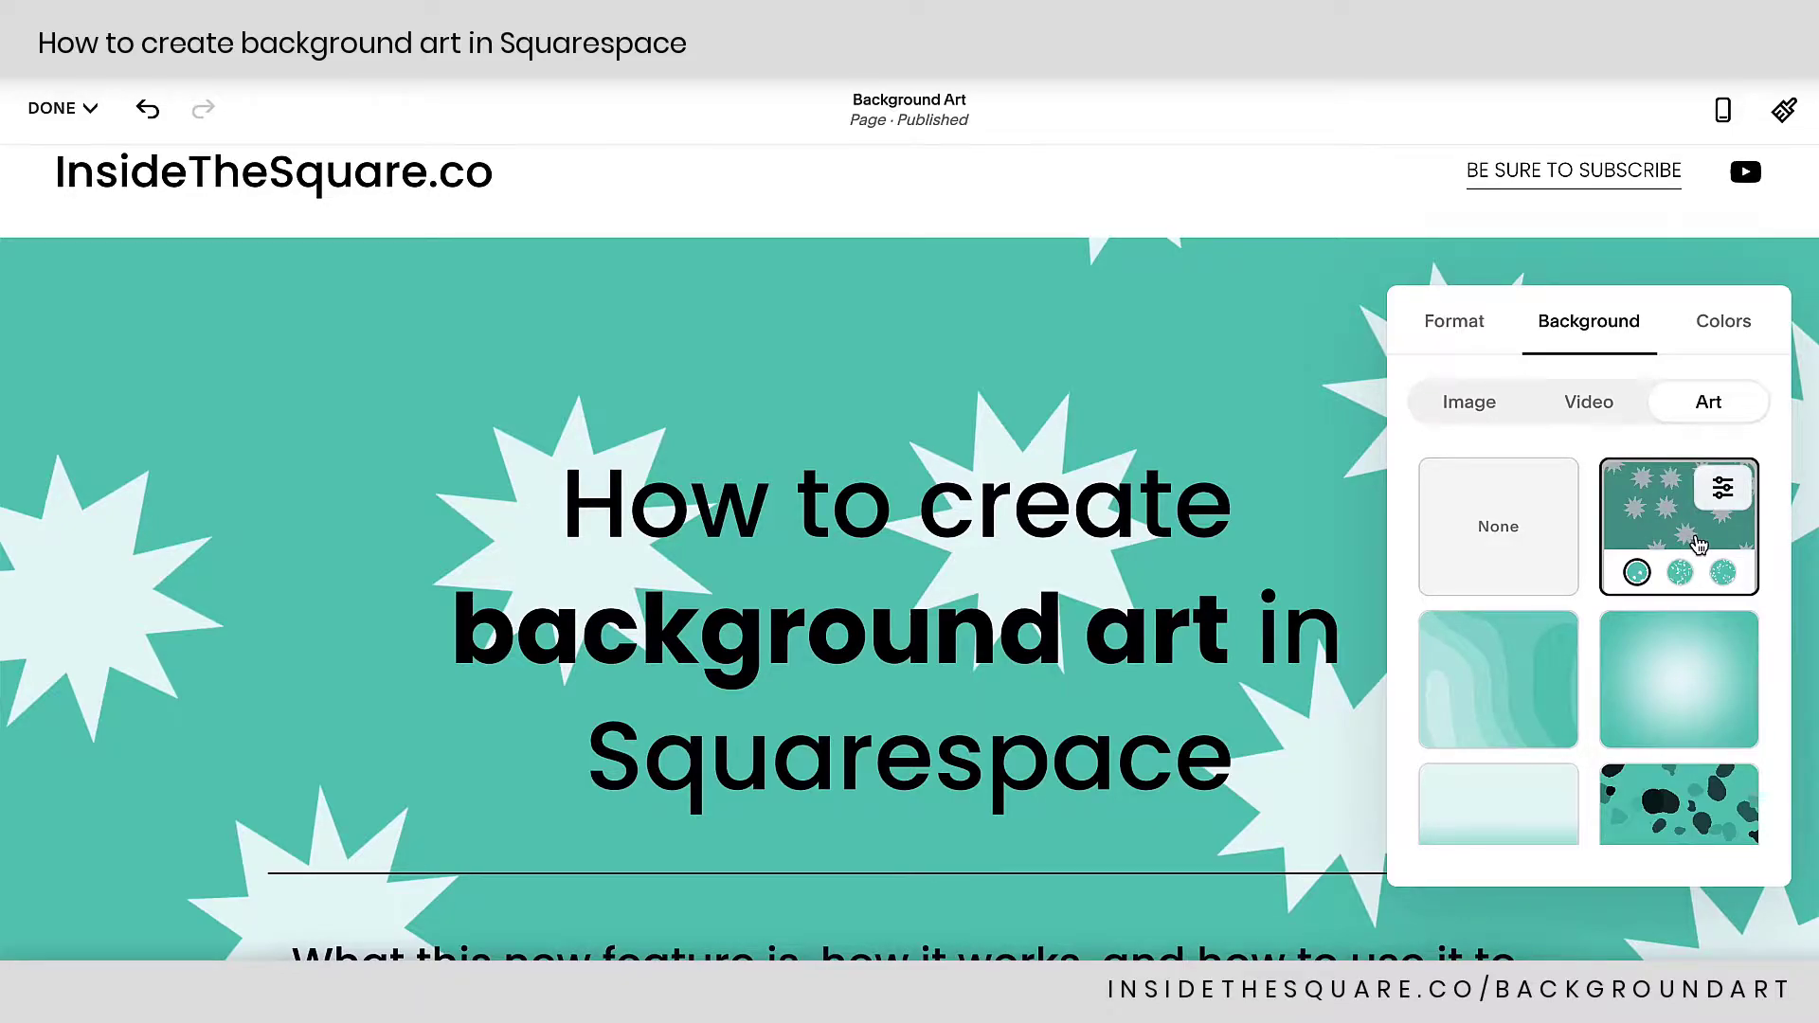
# Open the starburst art's settings, try several other shapes and choose the short-pointed badge shape.
pyautogui.click(1723, 489)
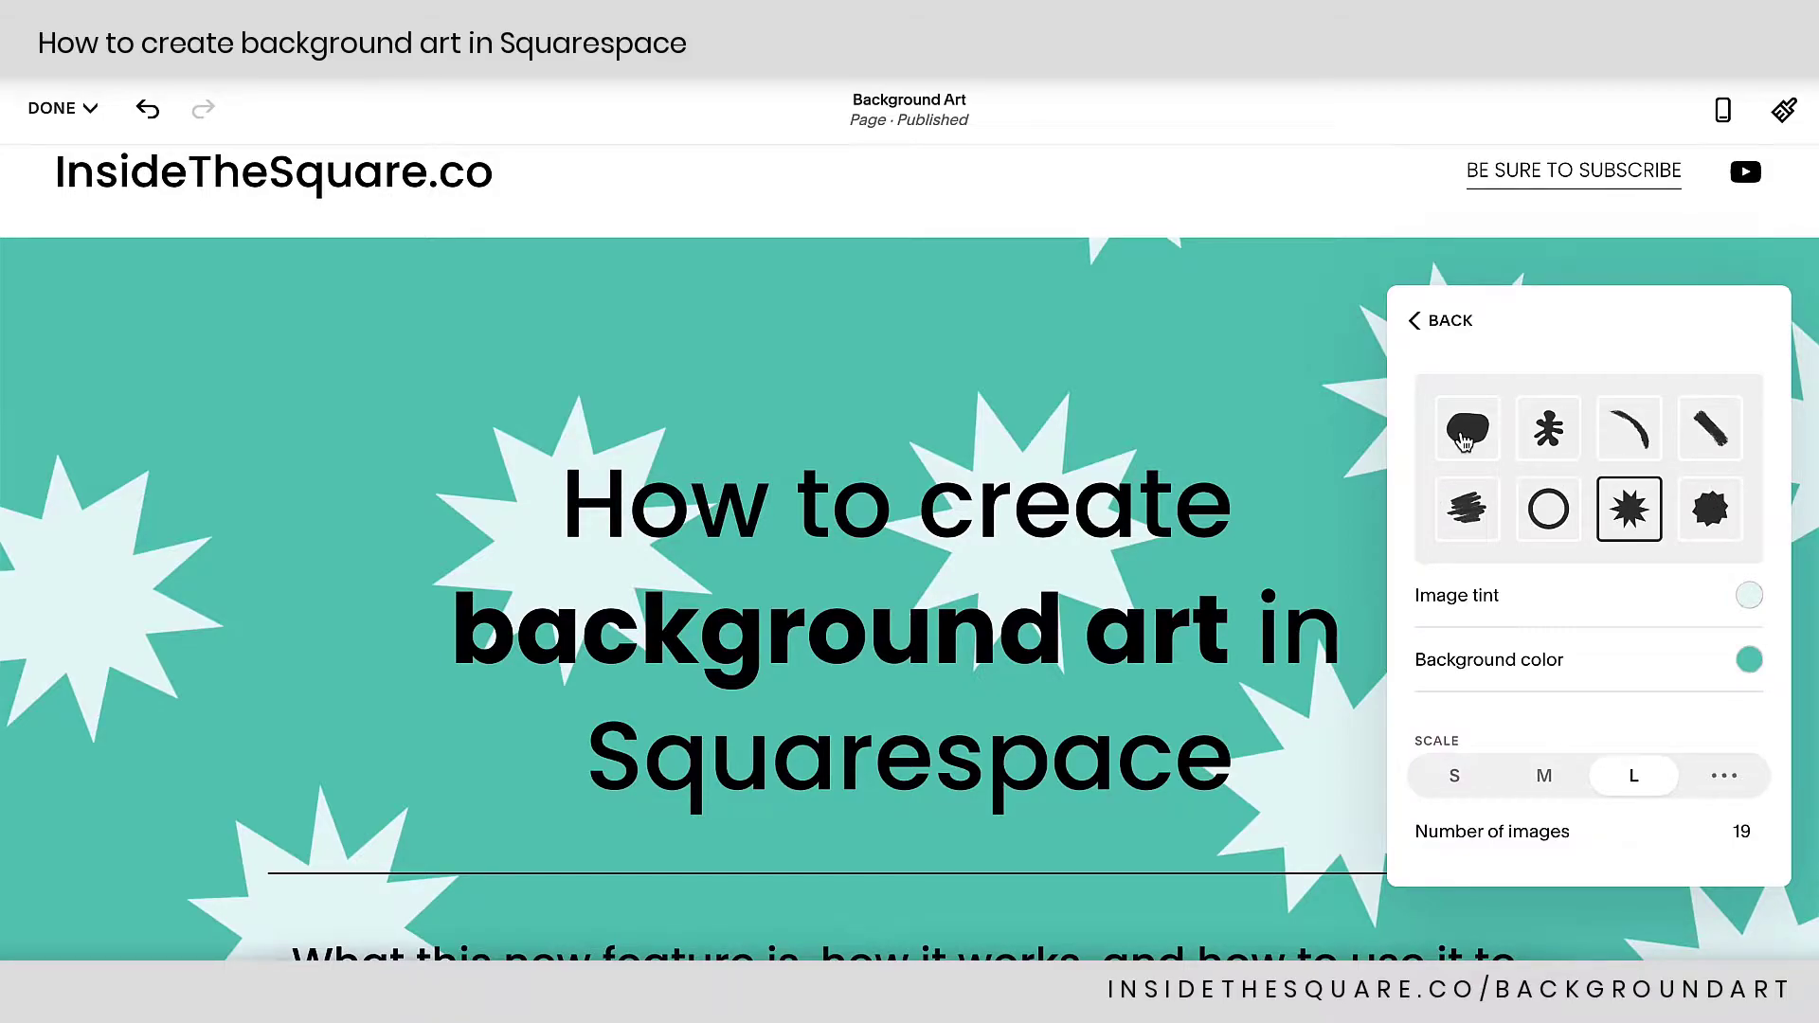
pyautogui.click(1540, 431)
pyautogui.click(1618, 435)
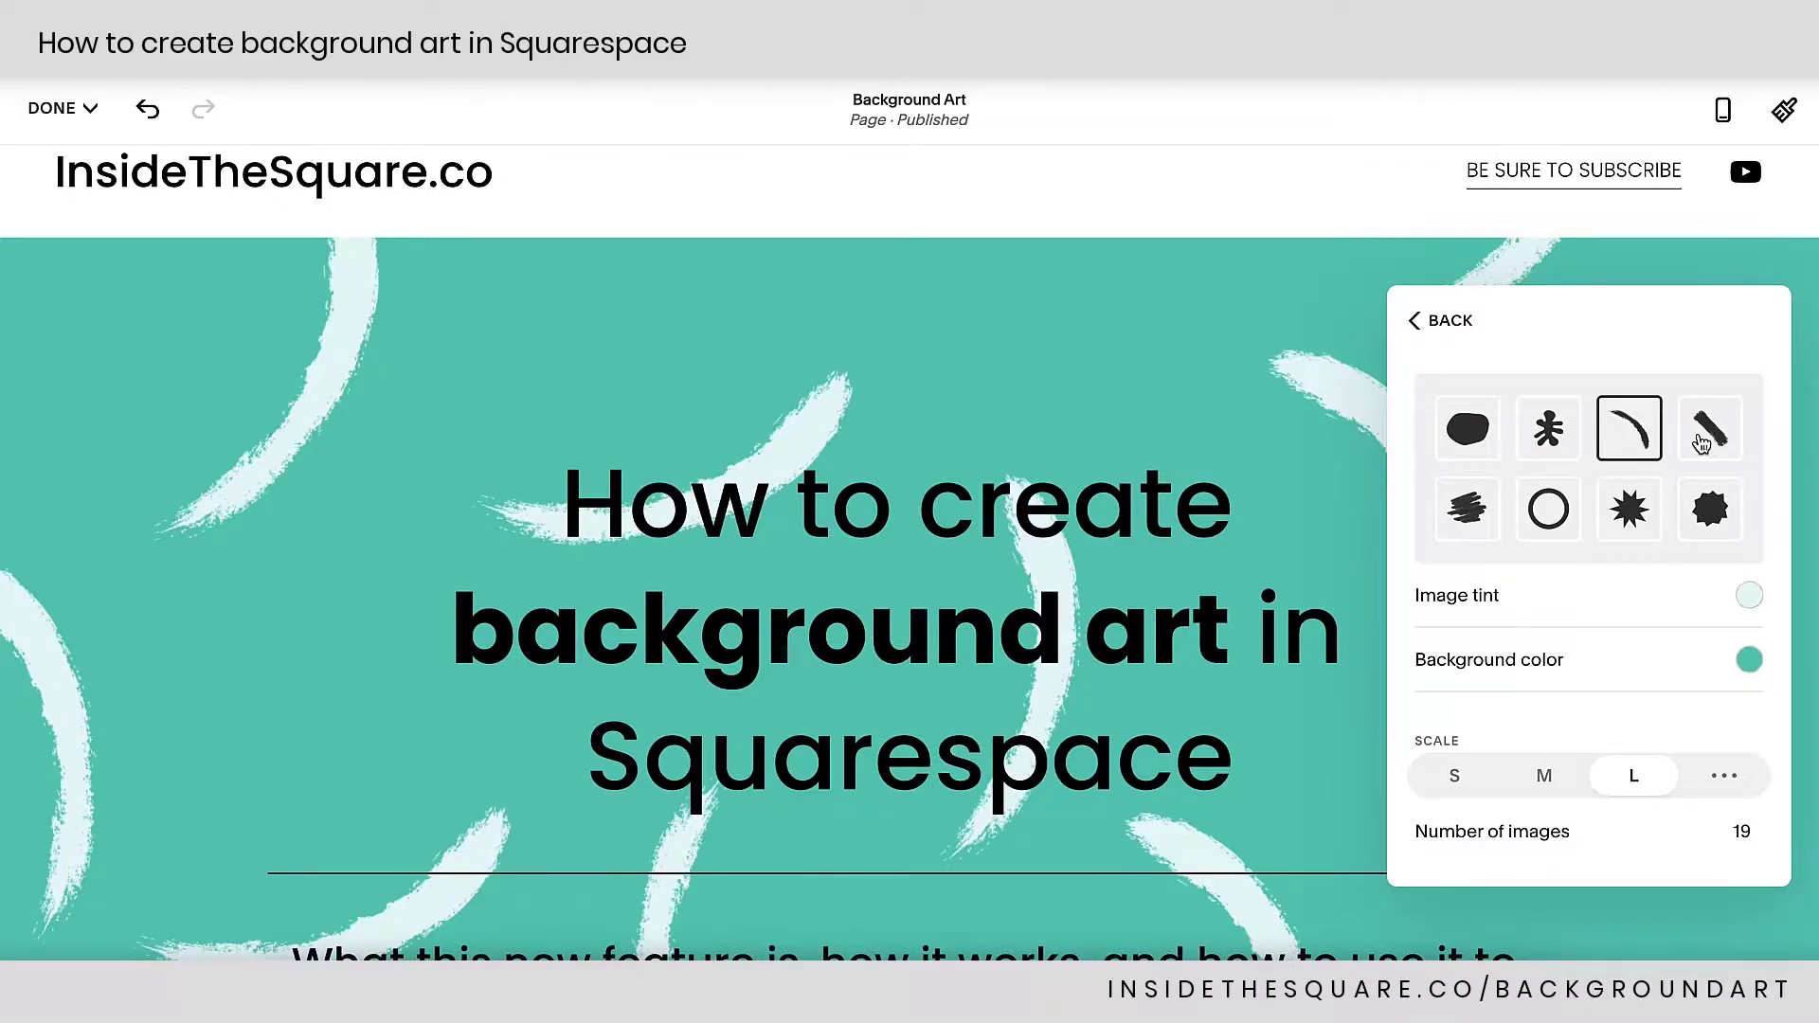
pyautogui.click(1702, 444)
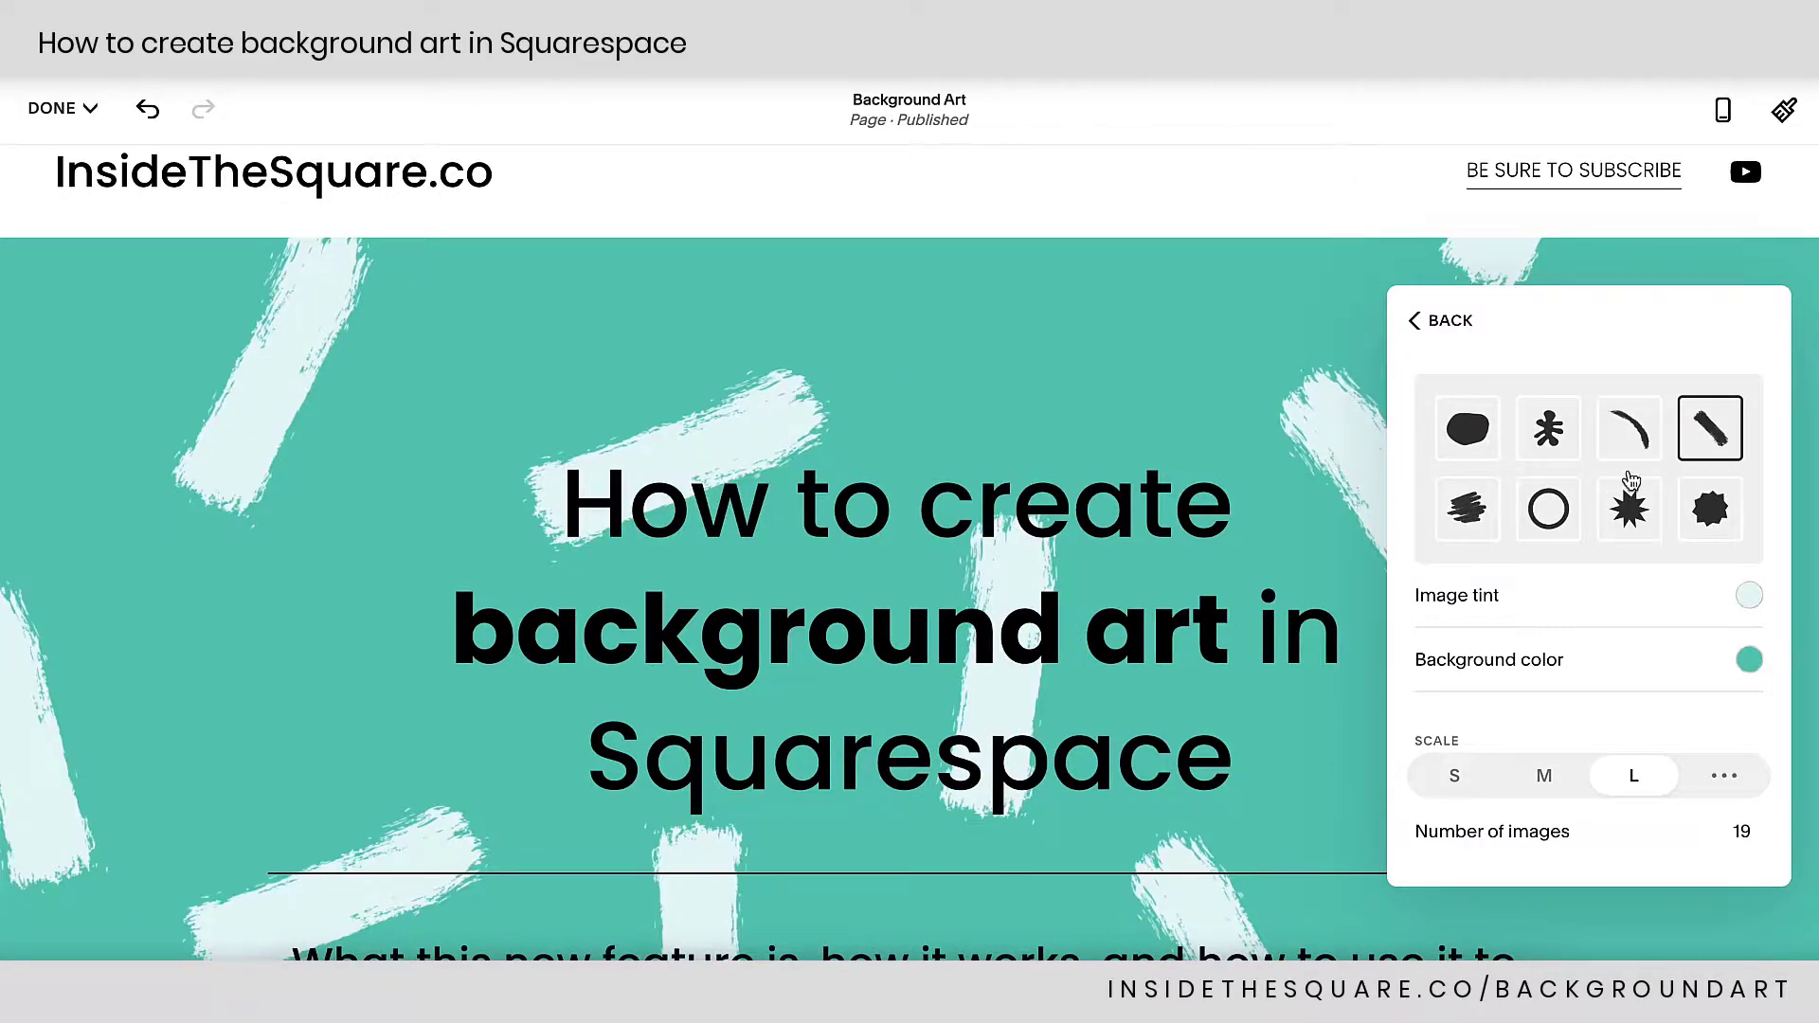
pyautogui.click(1452, 530)
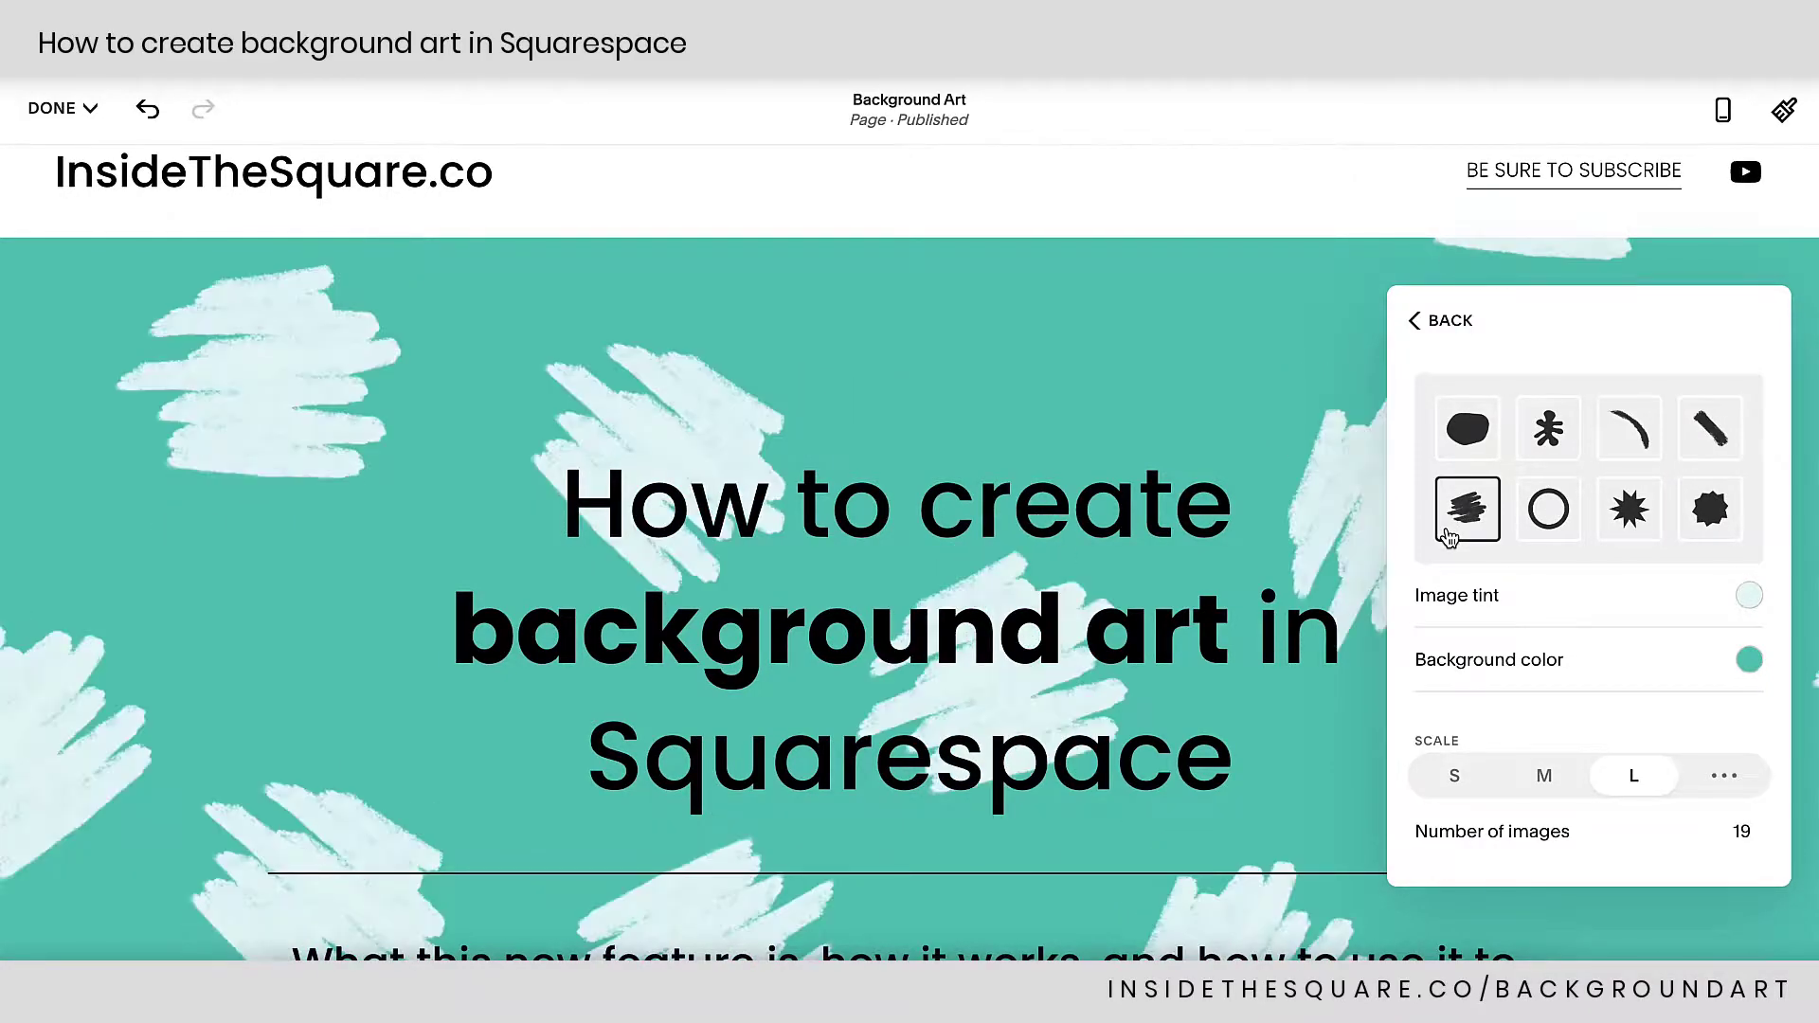
pyautogui.click(1534, 521)
pyautogui.click(1629, 523)
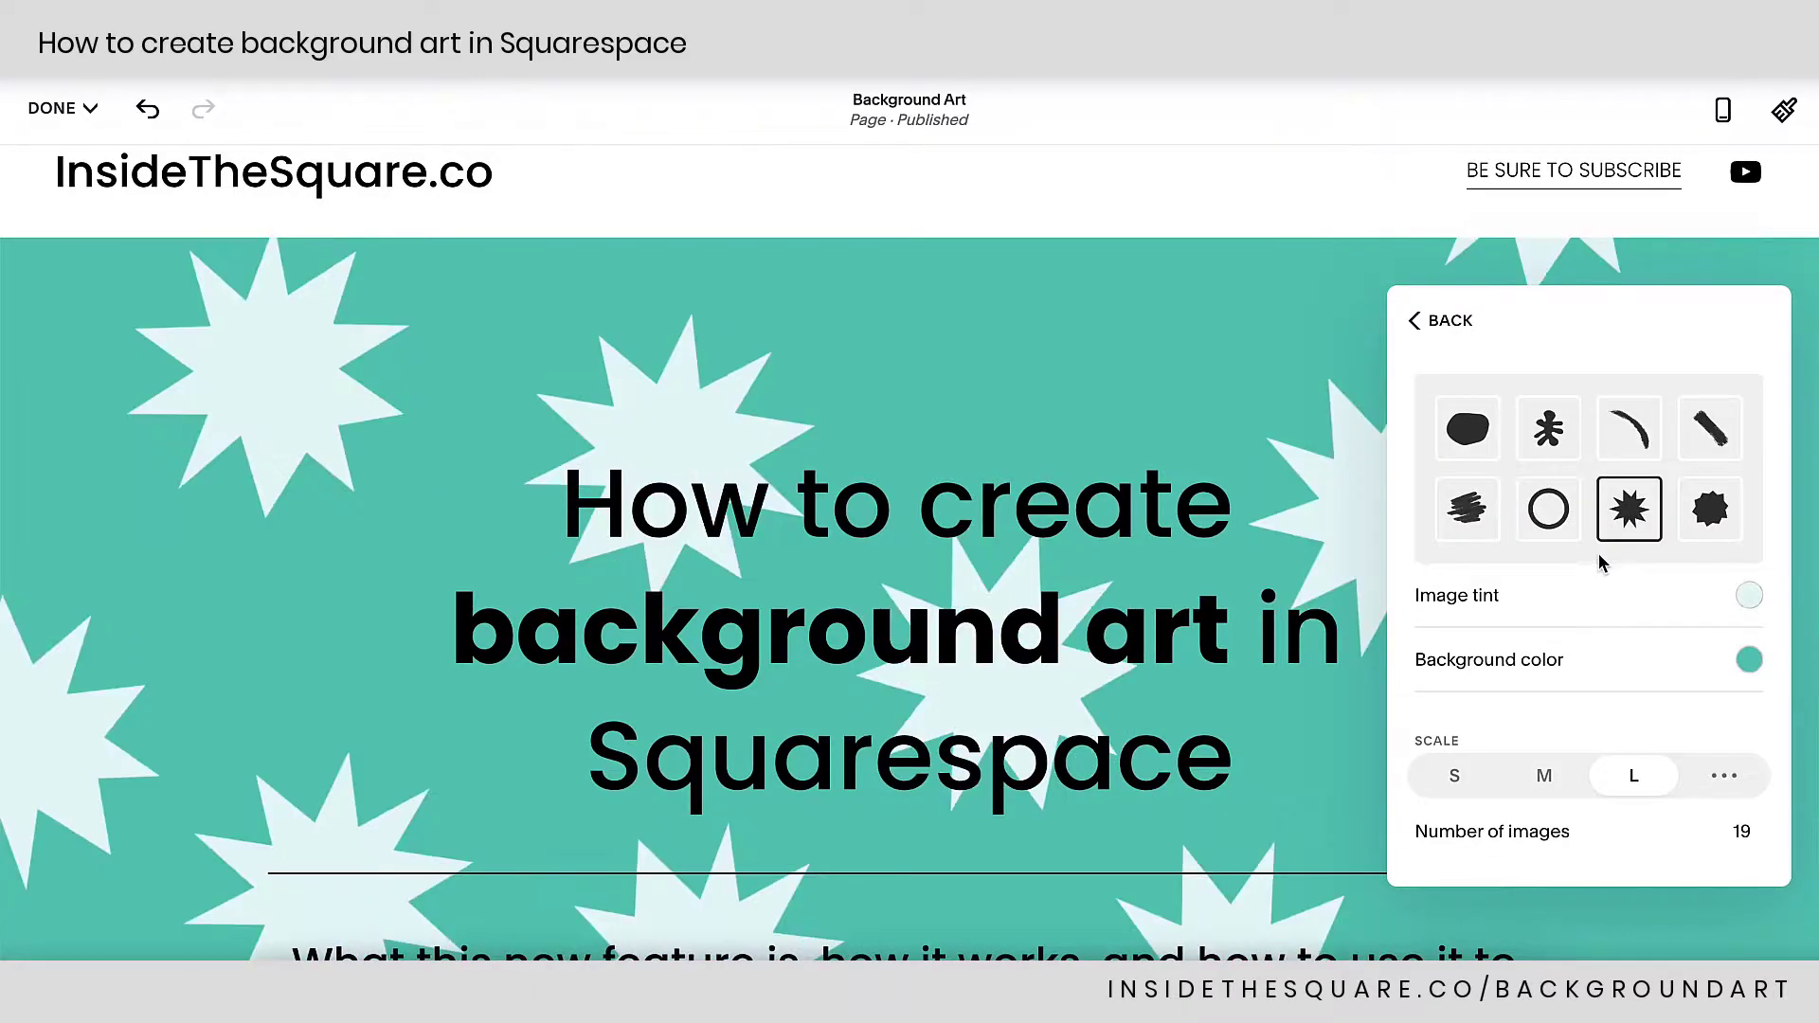
pyautogui.click(1720, 526)
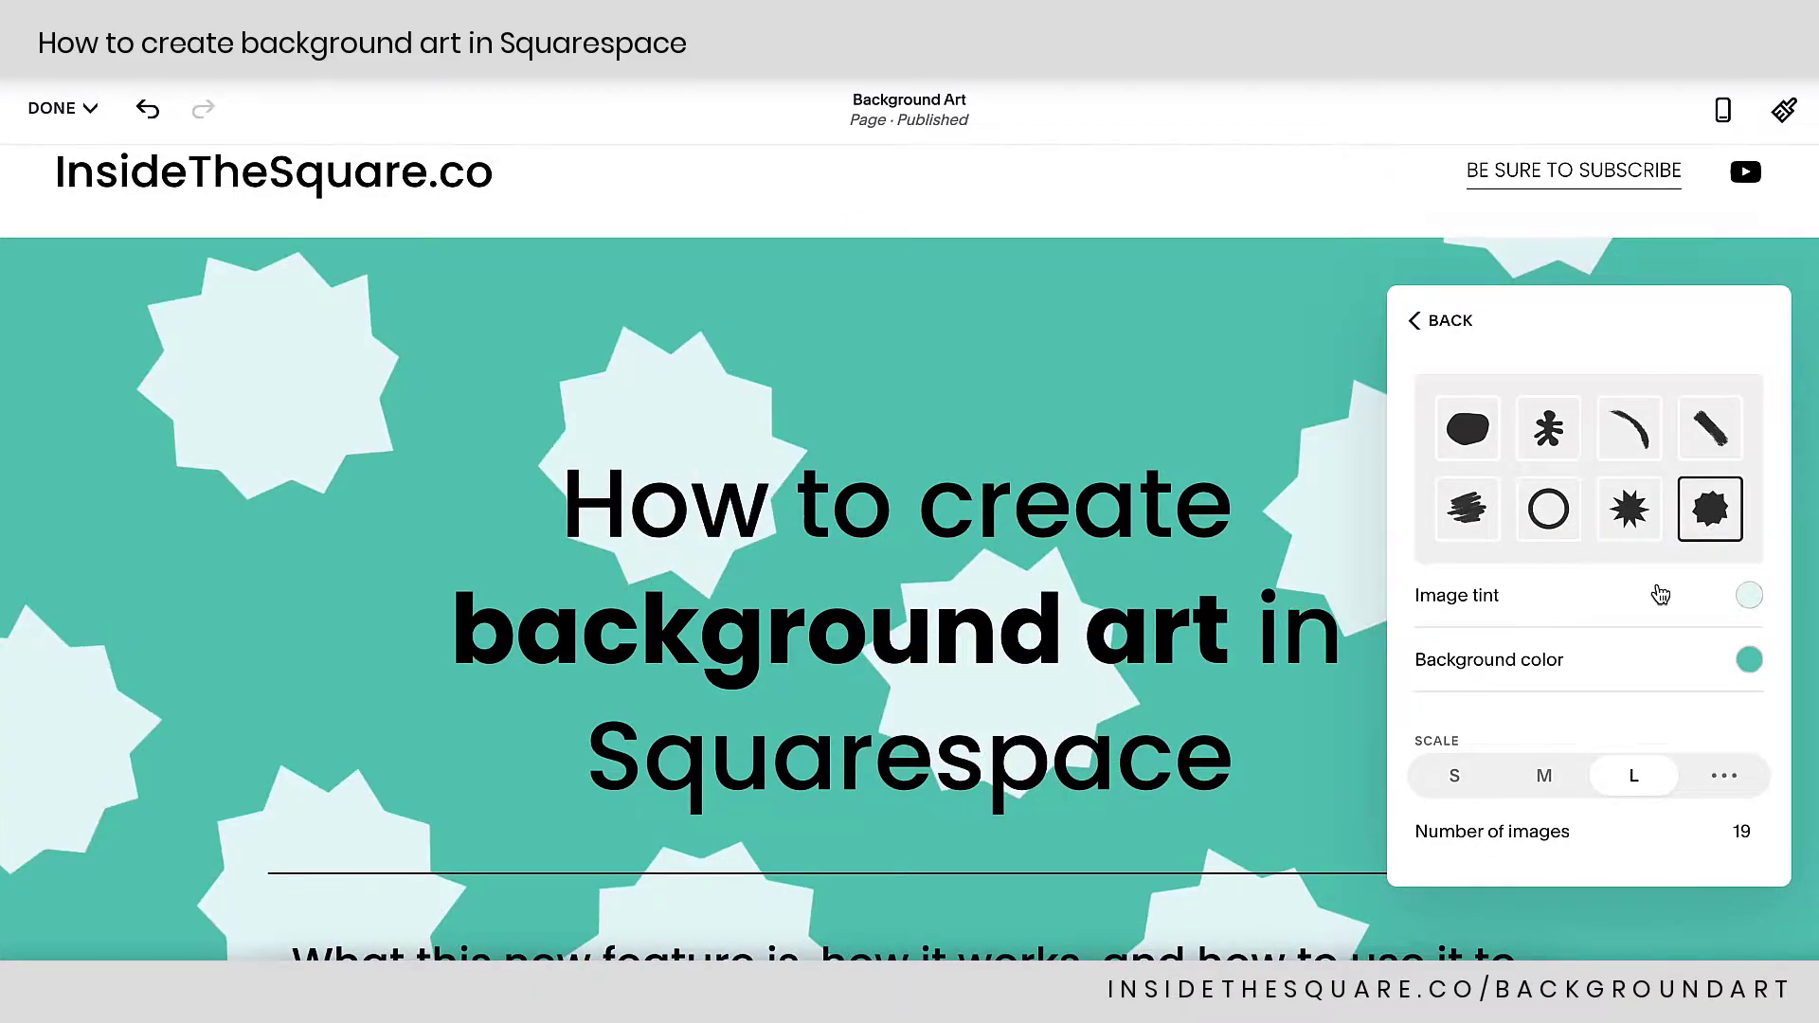
# Try white and black palette colors as the image tint of the badge shapes.
pyautogui.scroll(-2, 1660, 594)
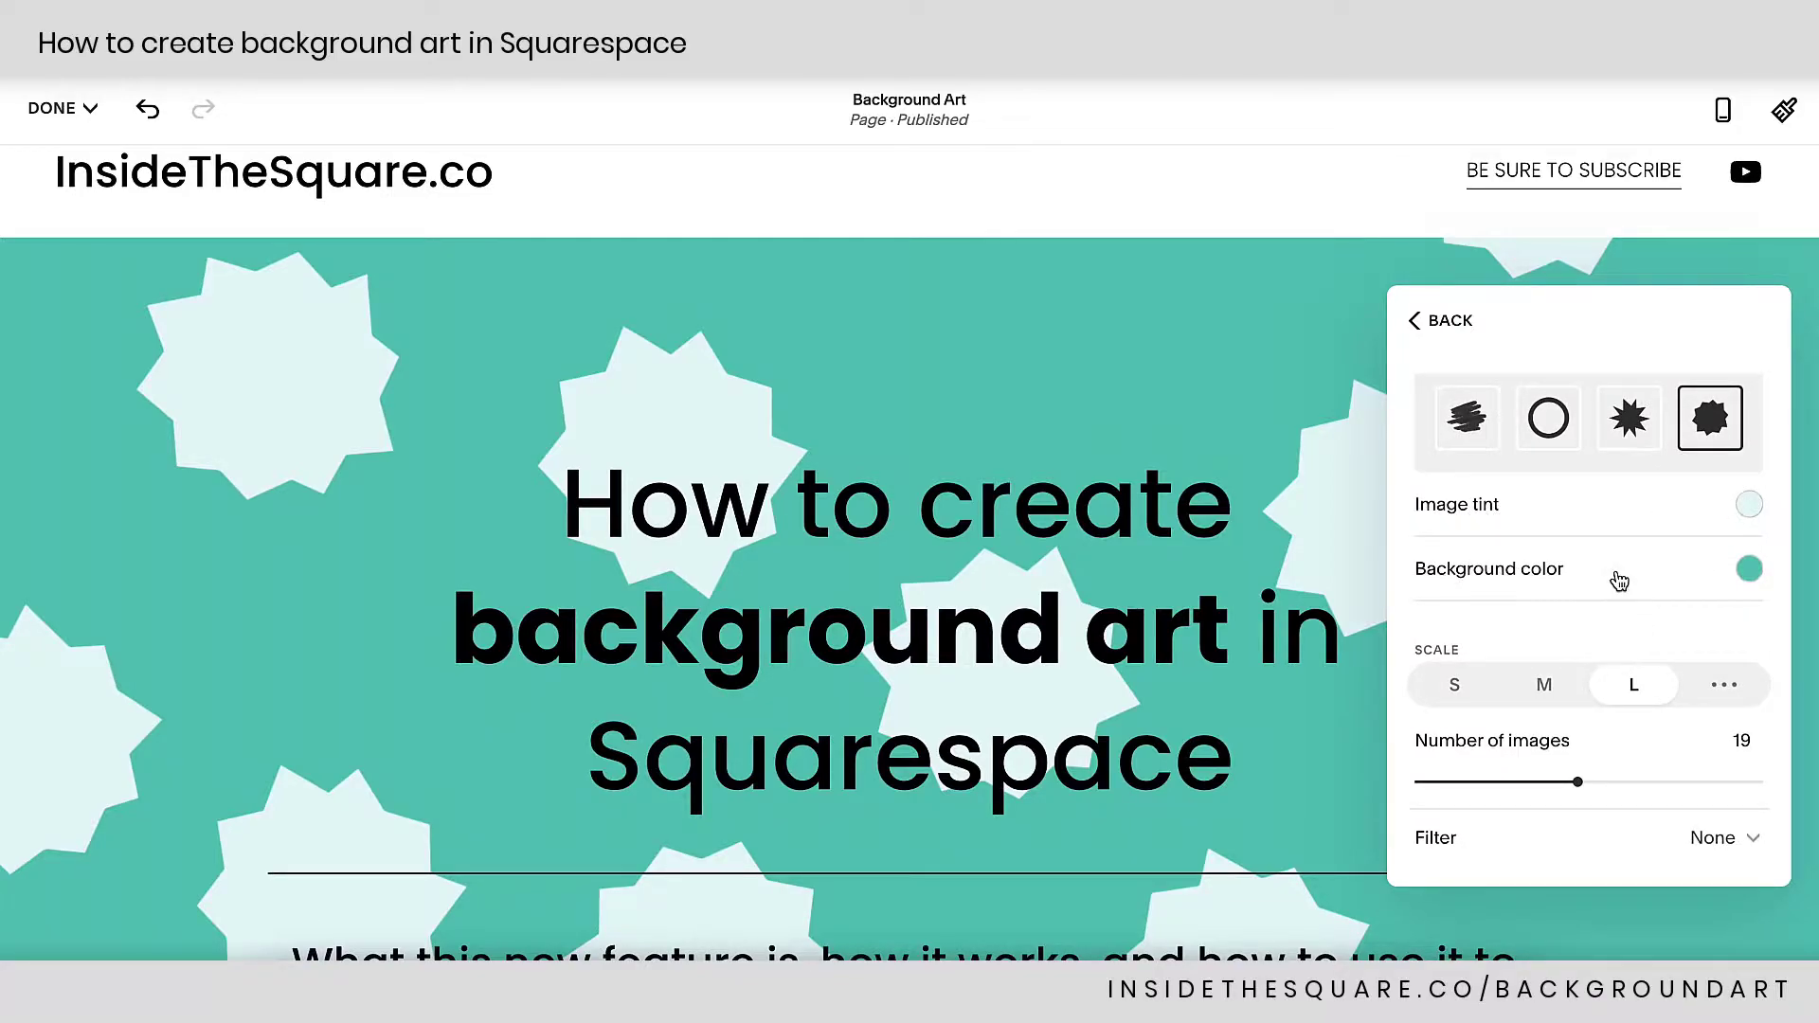
pyautogui.click(1748, 508)
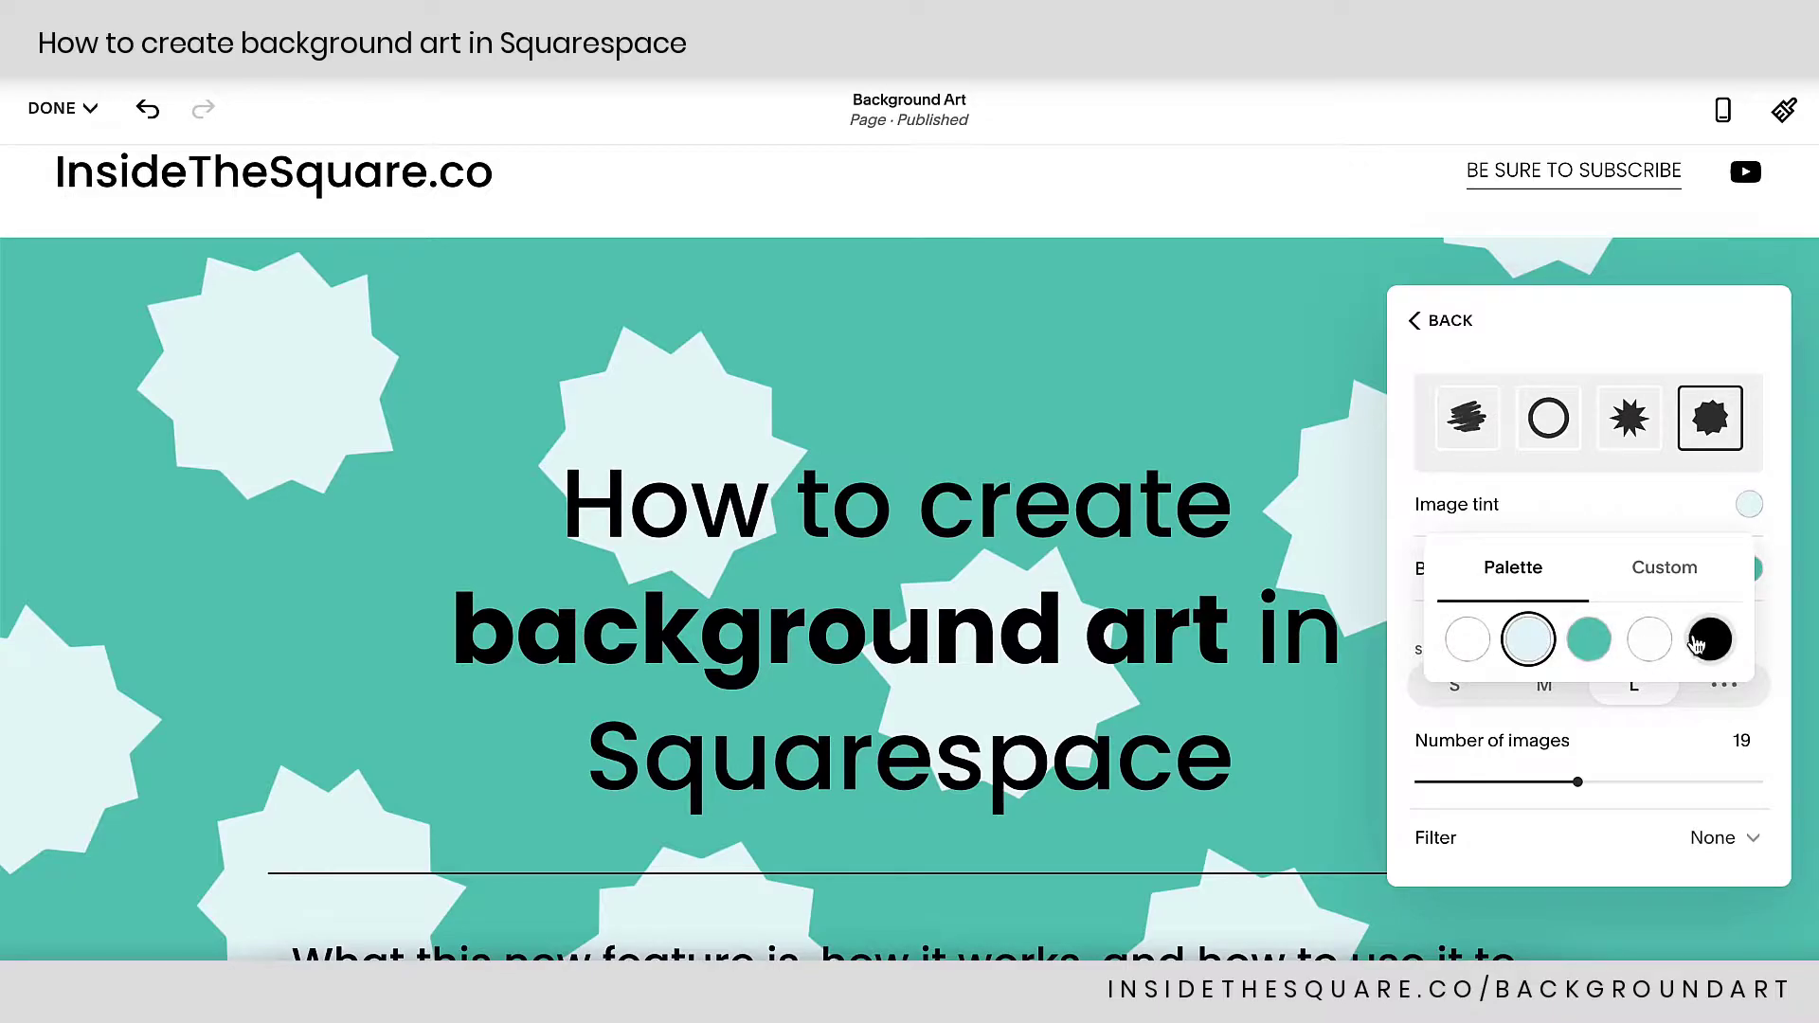
pyautogui.click(1648, 649)
pyautogui.click(1715, 637)
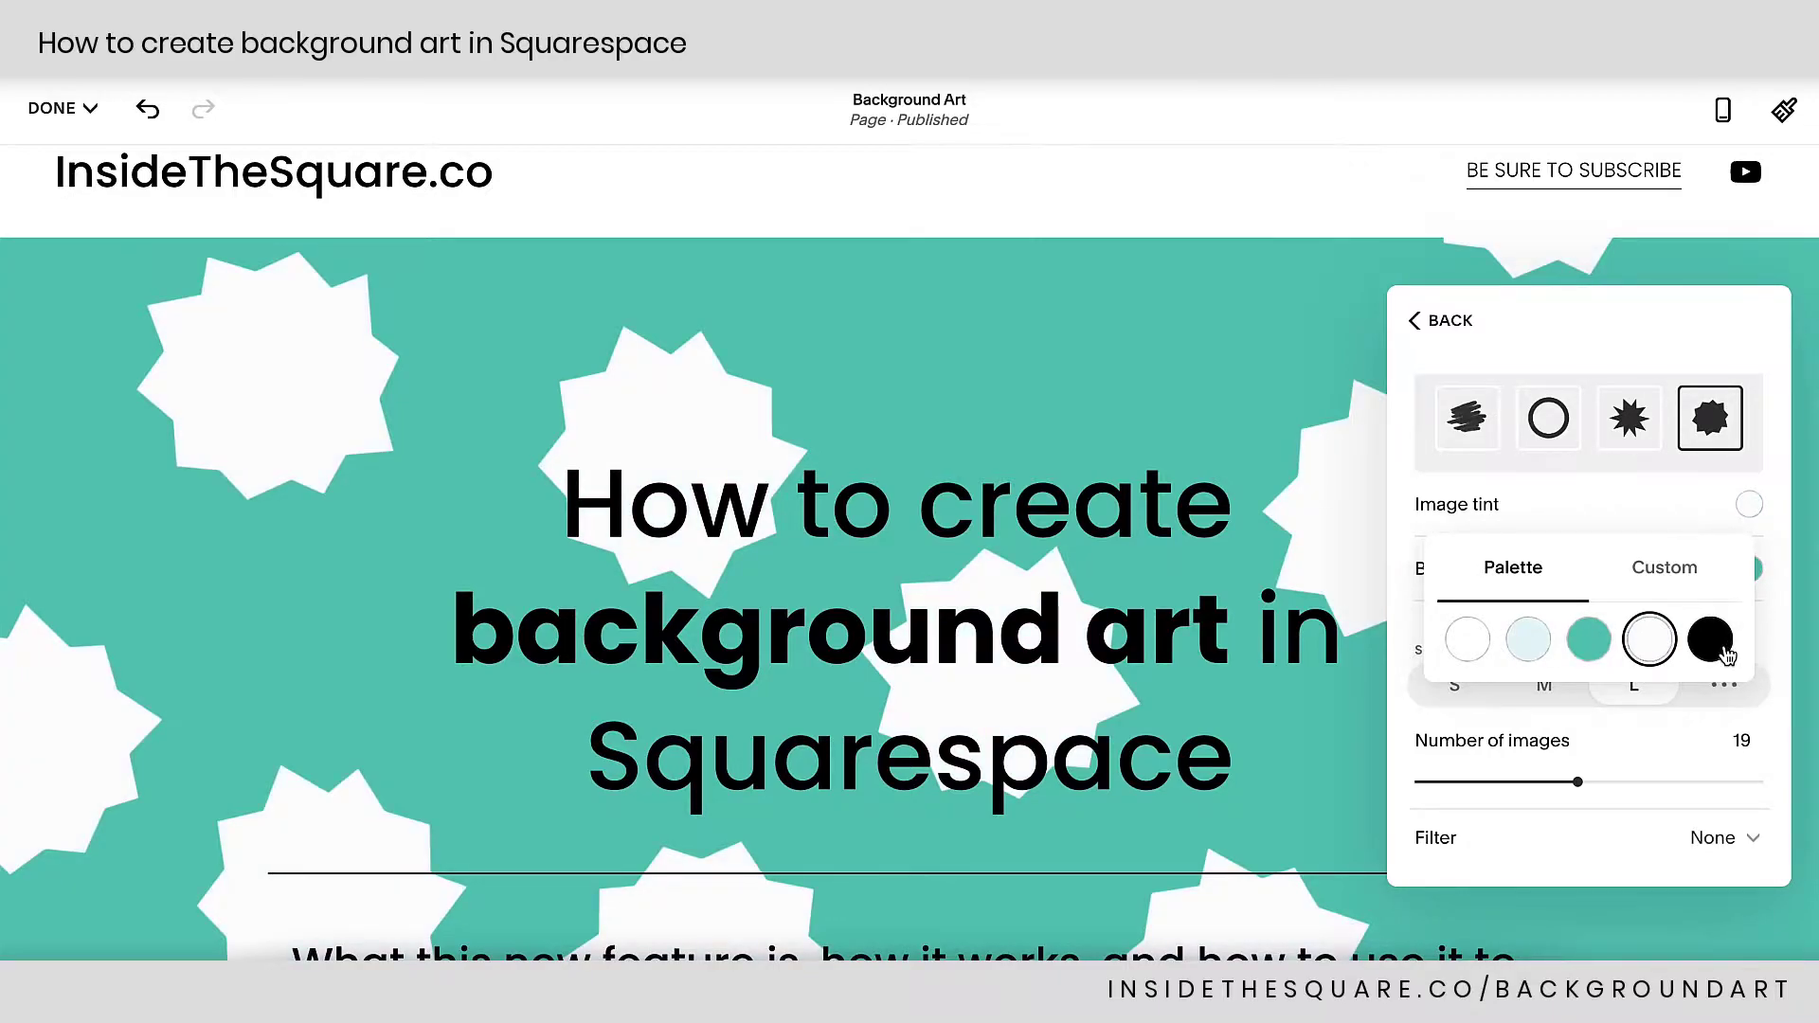
# Try a custom dark purple and a custom light pink as the image tint, and select its hex code.
pyautogui.click(1668, 580)
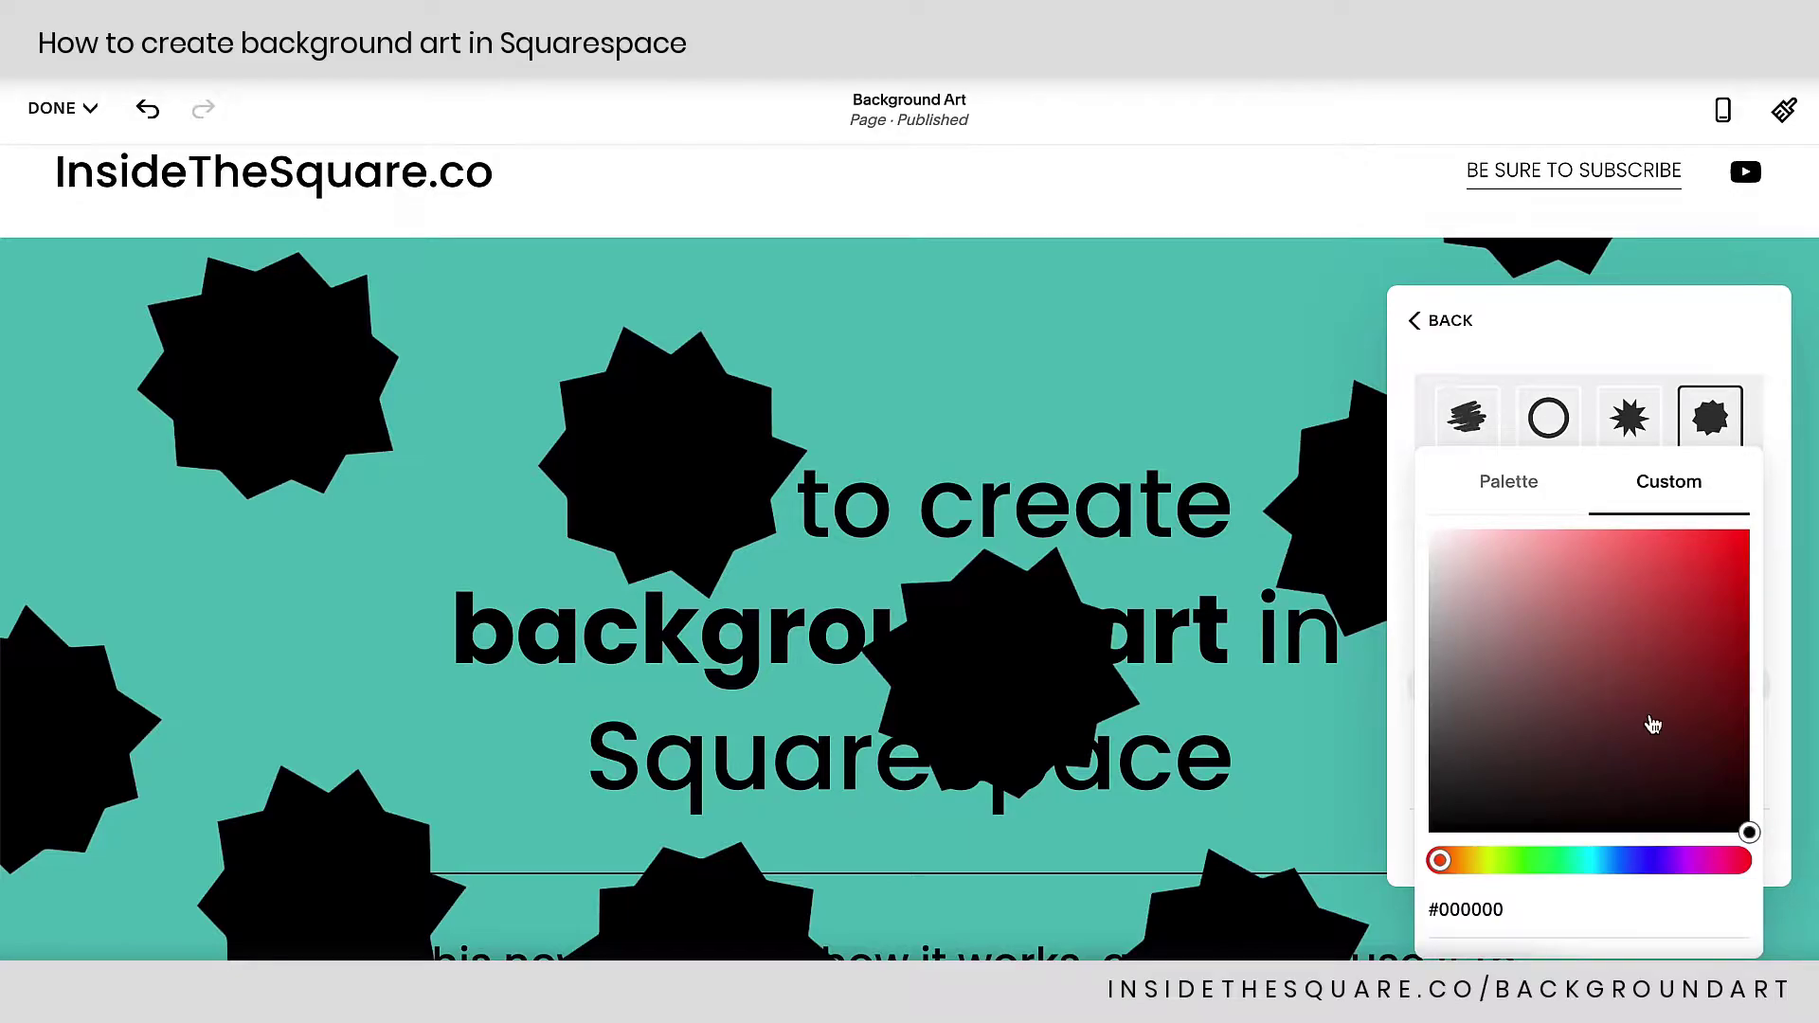
pyautogui.click(1639, 659)
pyautogui.click(1705, 861)
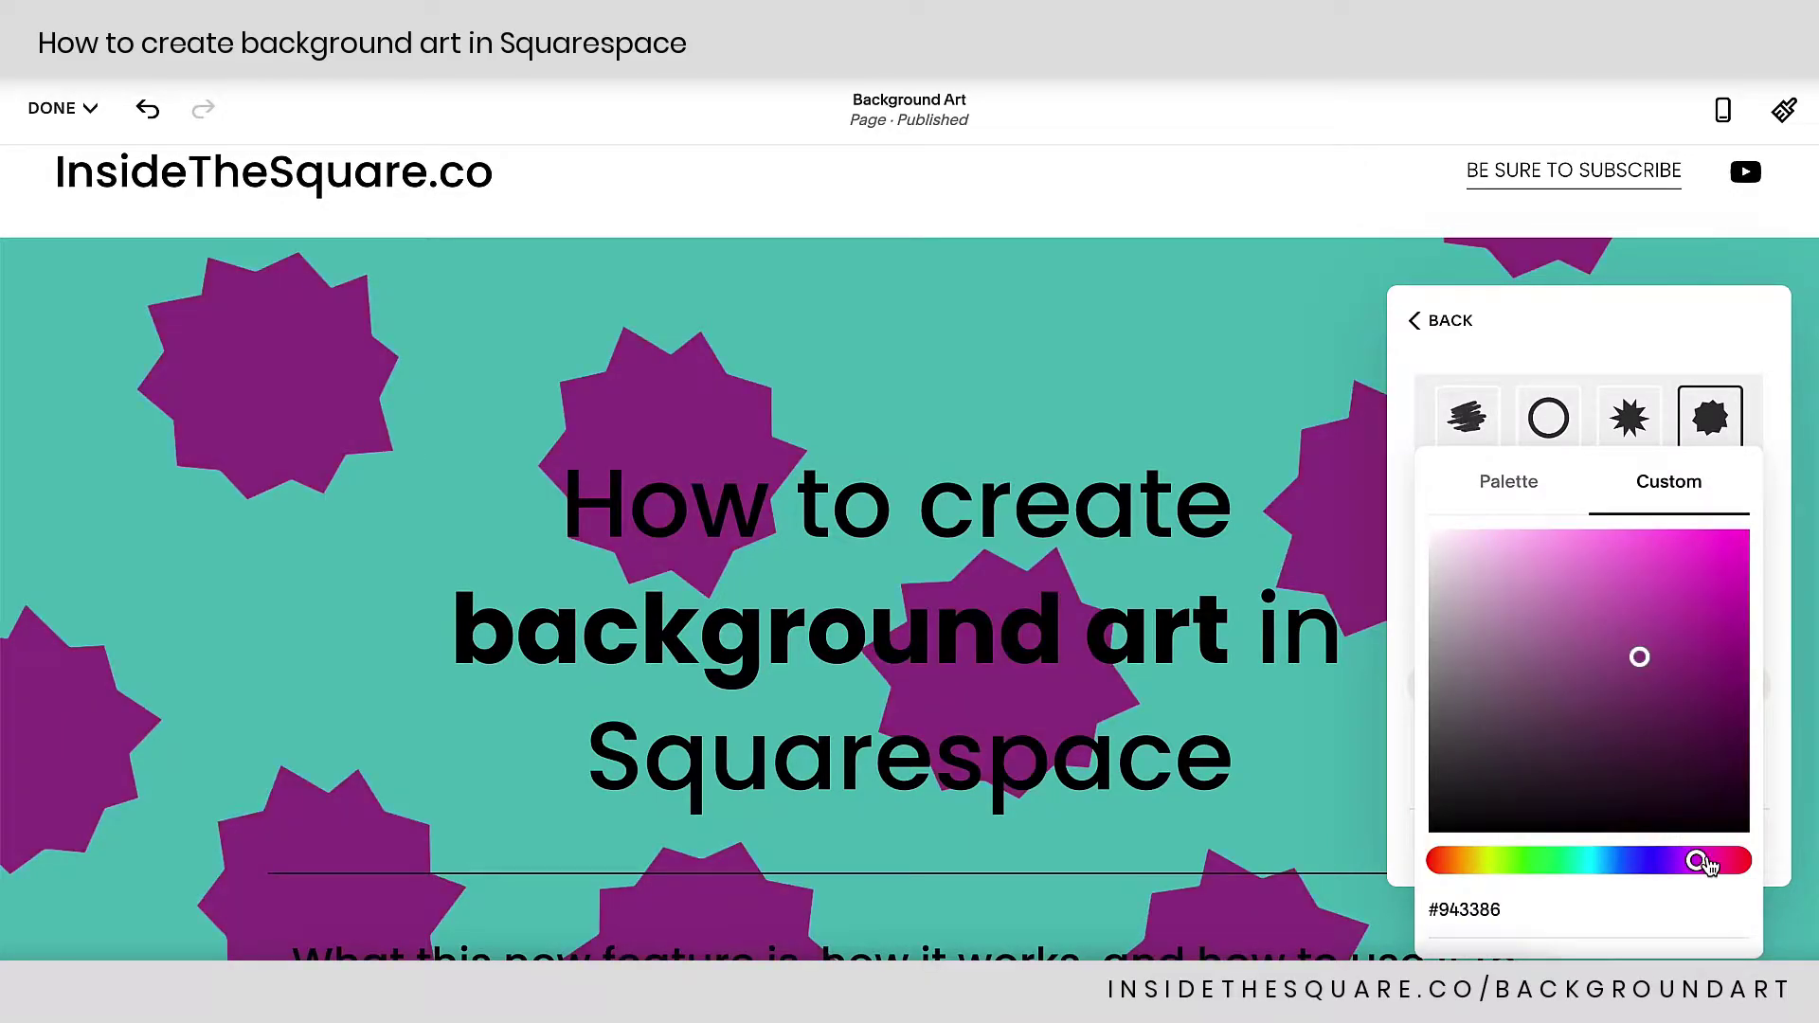
pyautogui.click(1522, 572)
pyautogui.moveTo(1512, 909); pyautogui.dragTo(1449, 911)
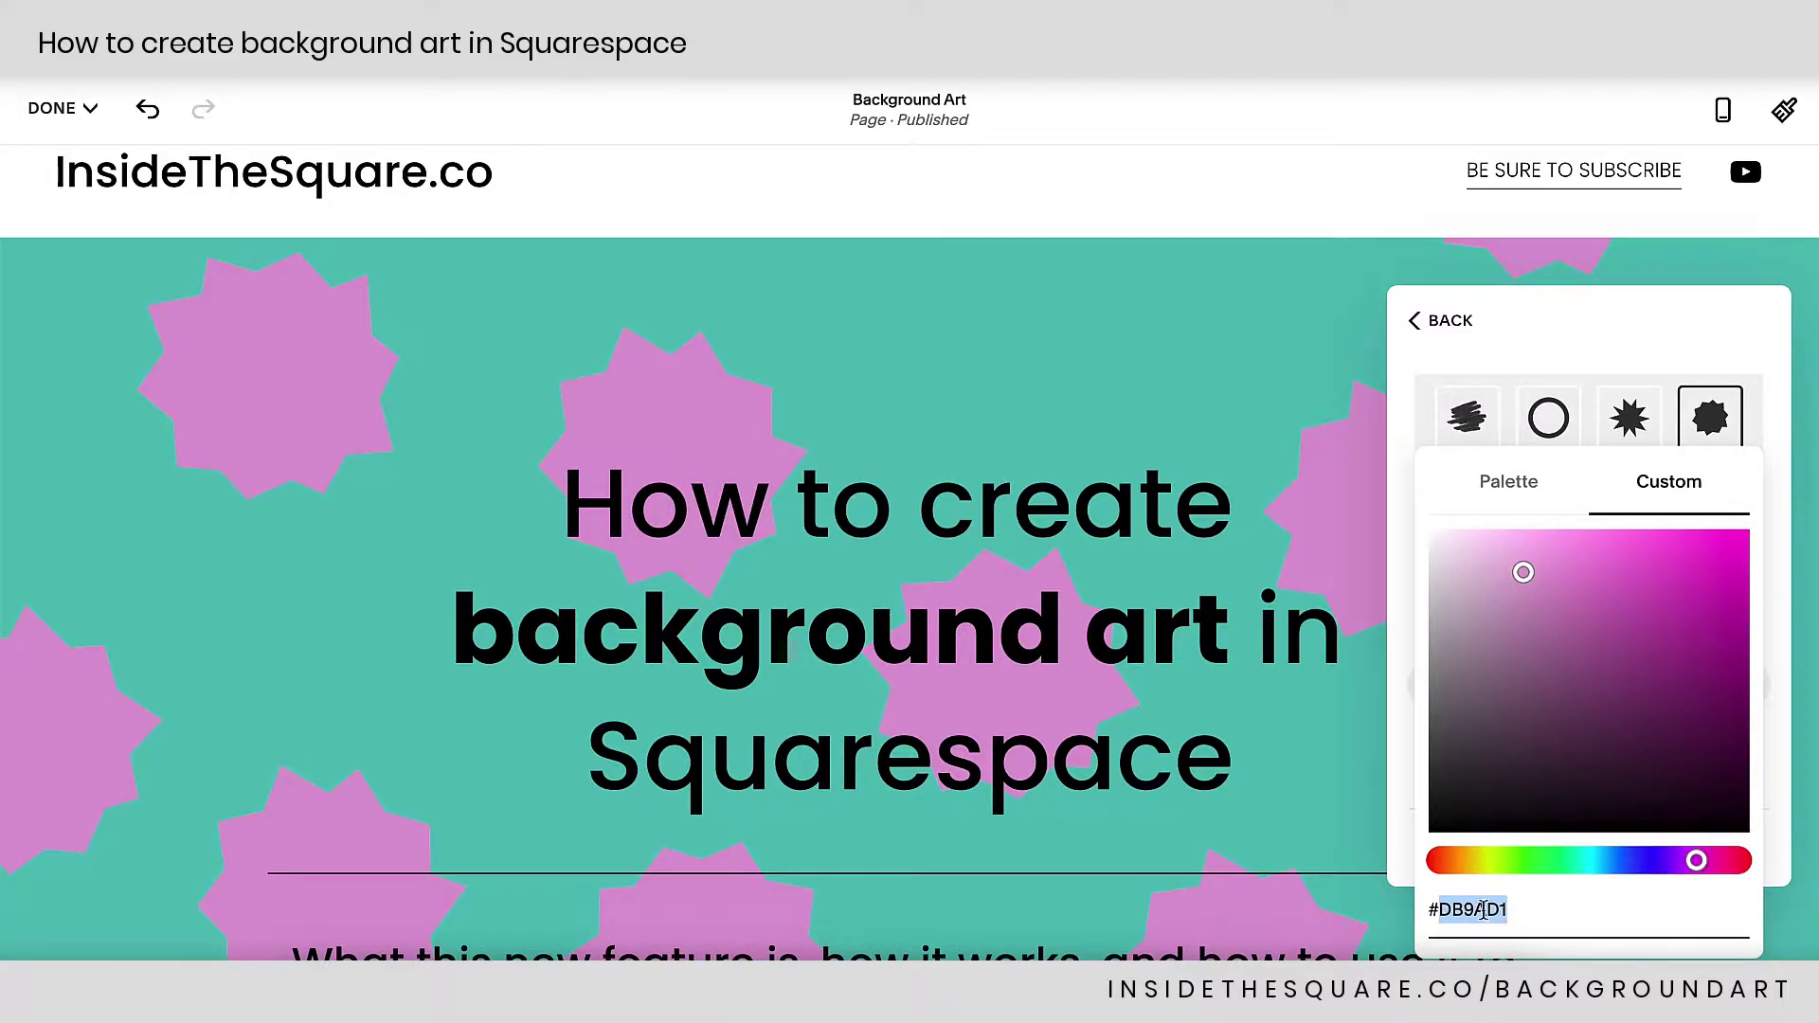
# Set the image tint to the light aqua palette color and view its custom color value.
pyautogui.click(1534, 488)
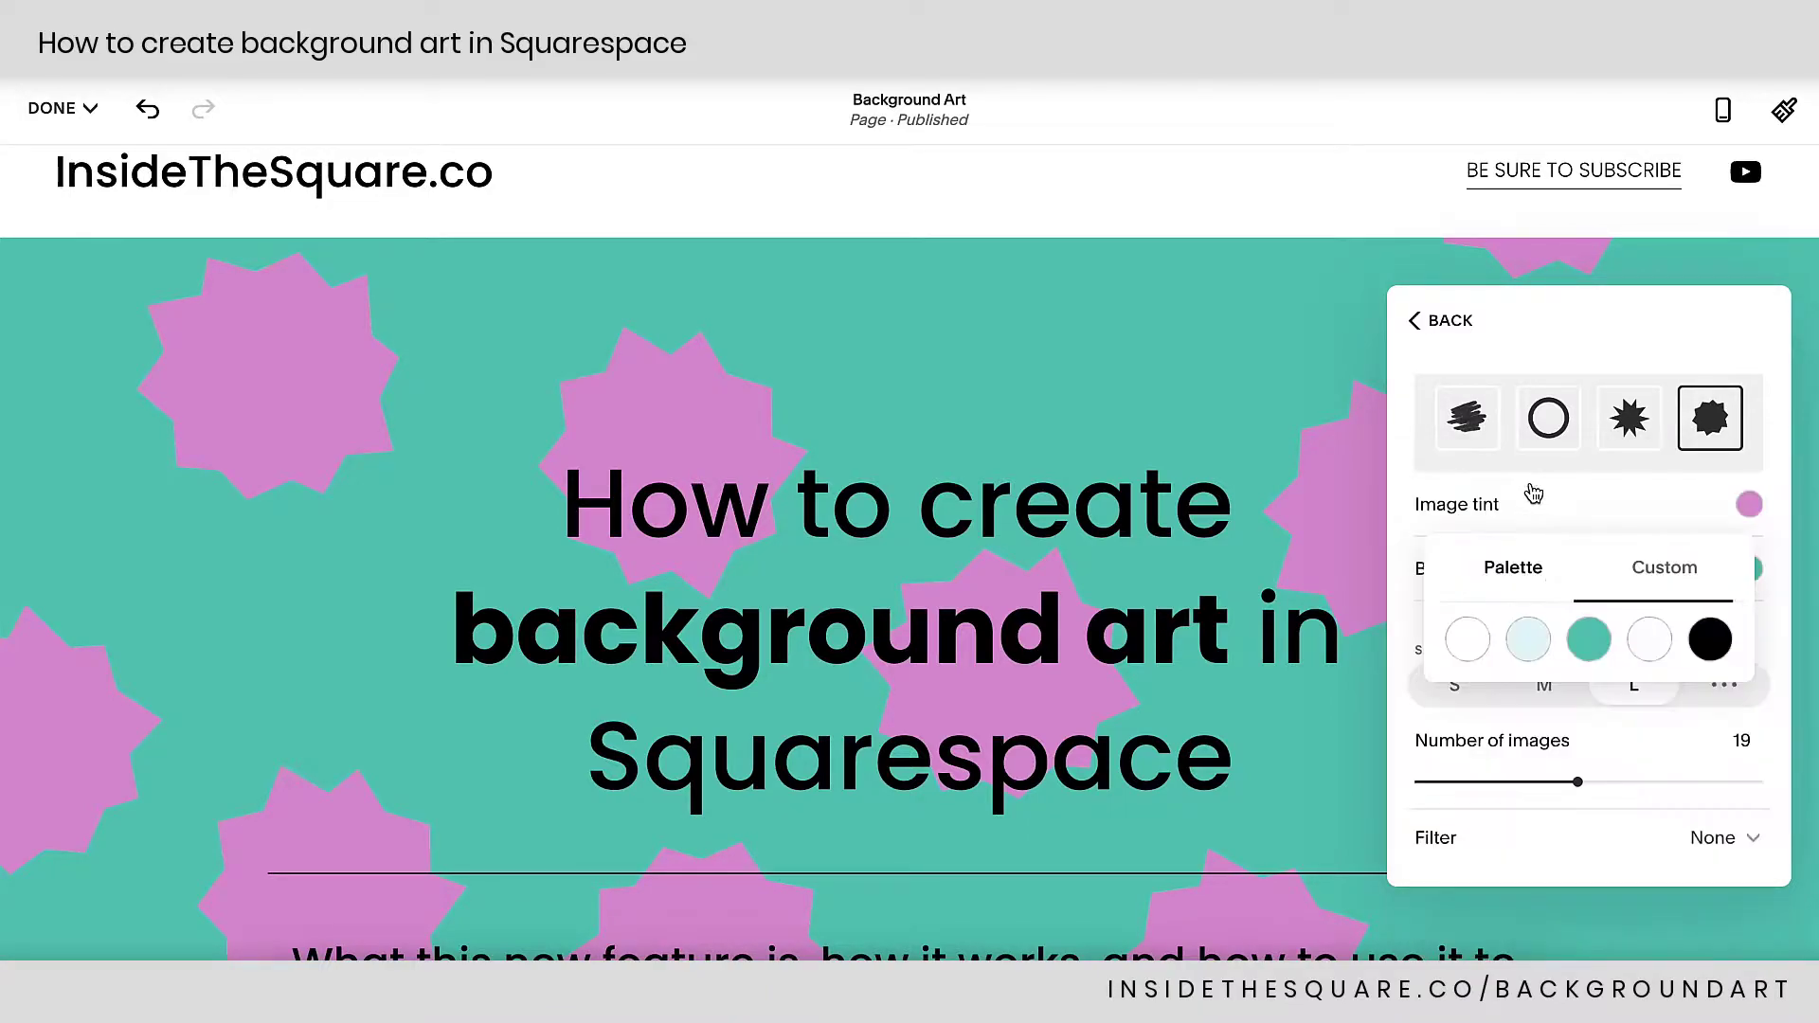
pyautogui.click(1520, 644)
pyautogui.click(1672, 573)
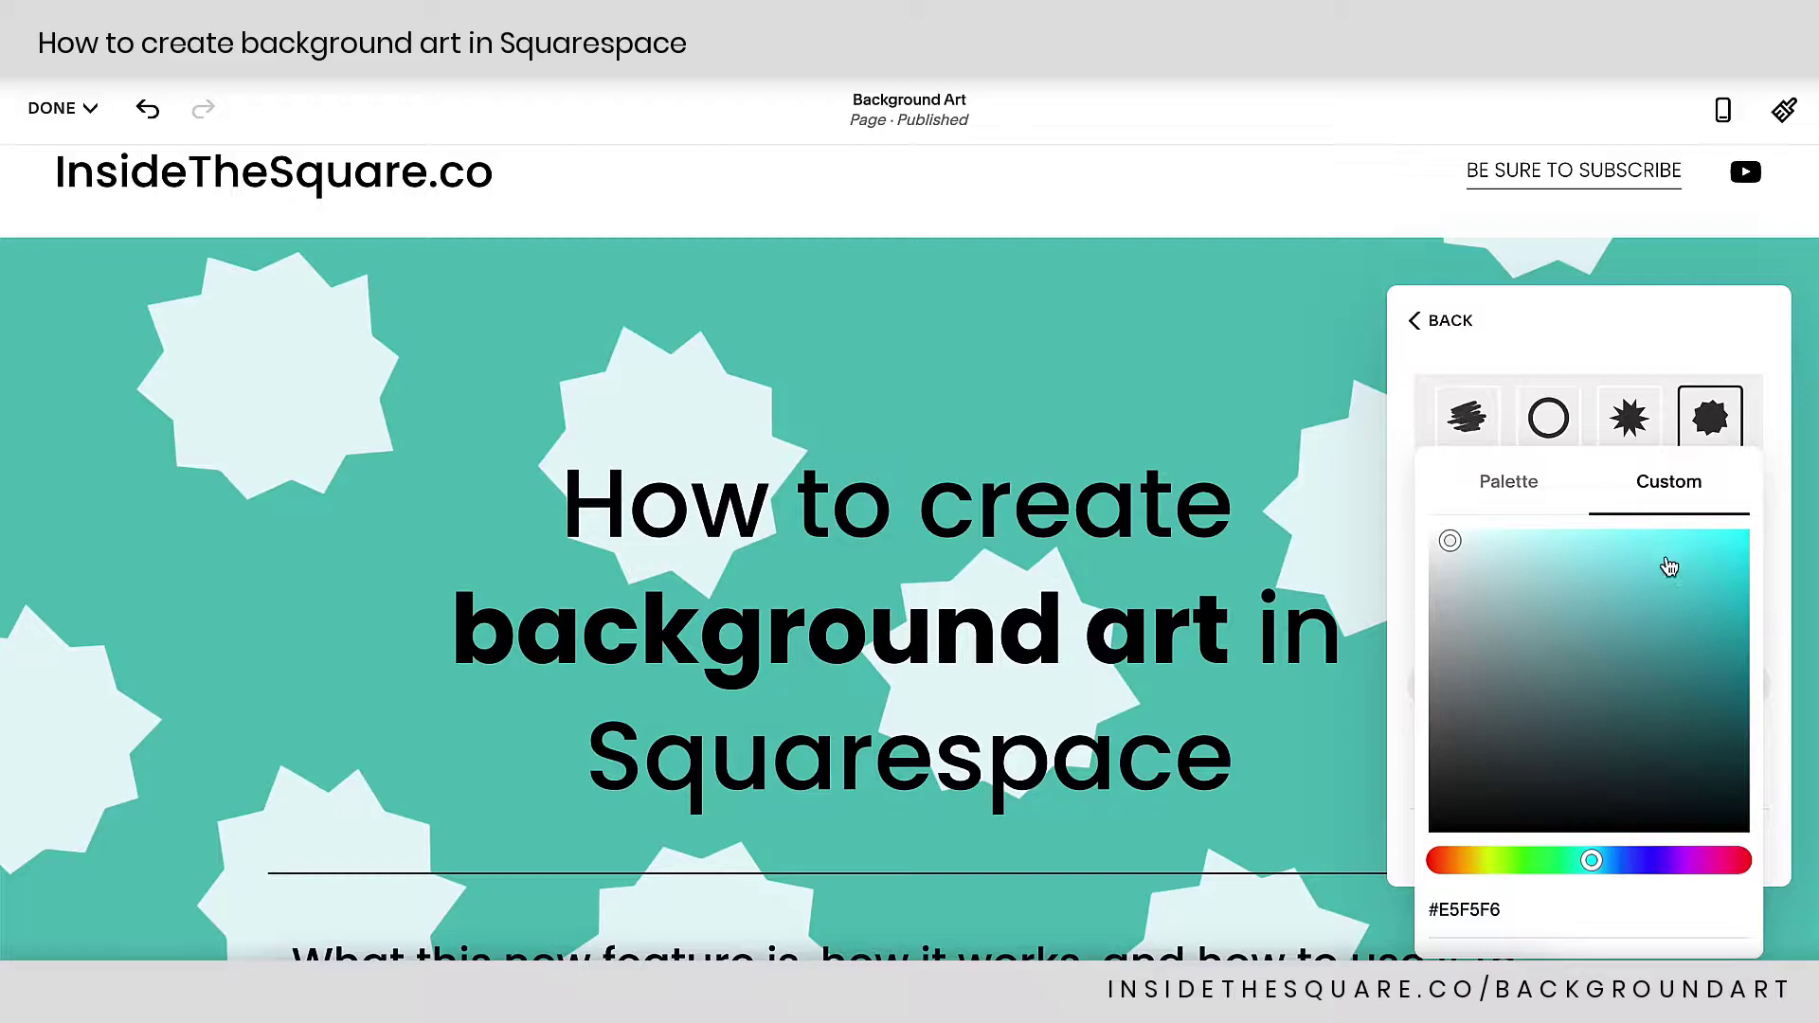
pyautogui.click(1786, 504)
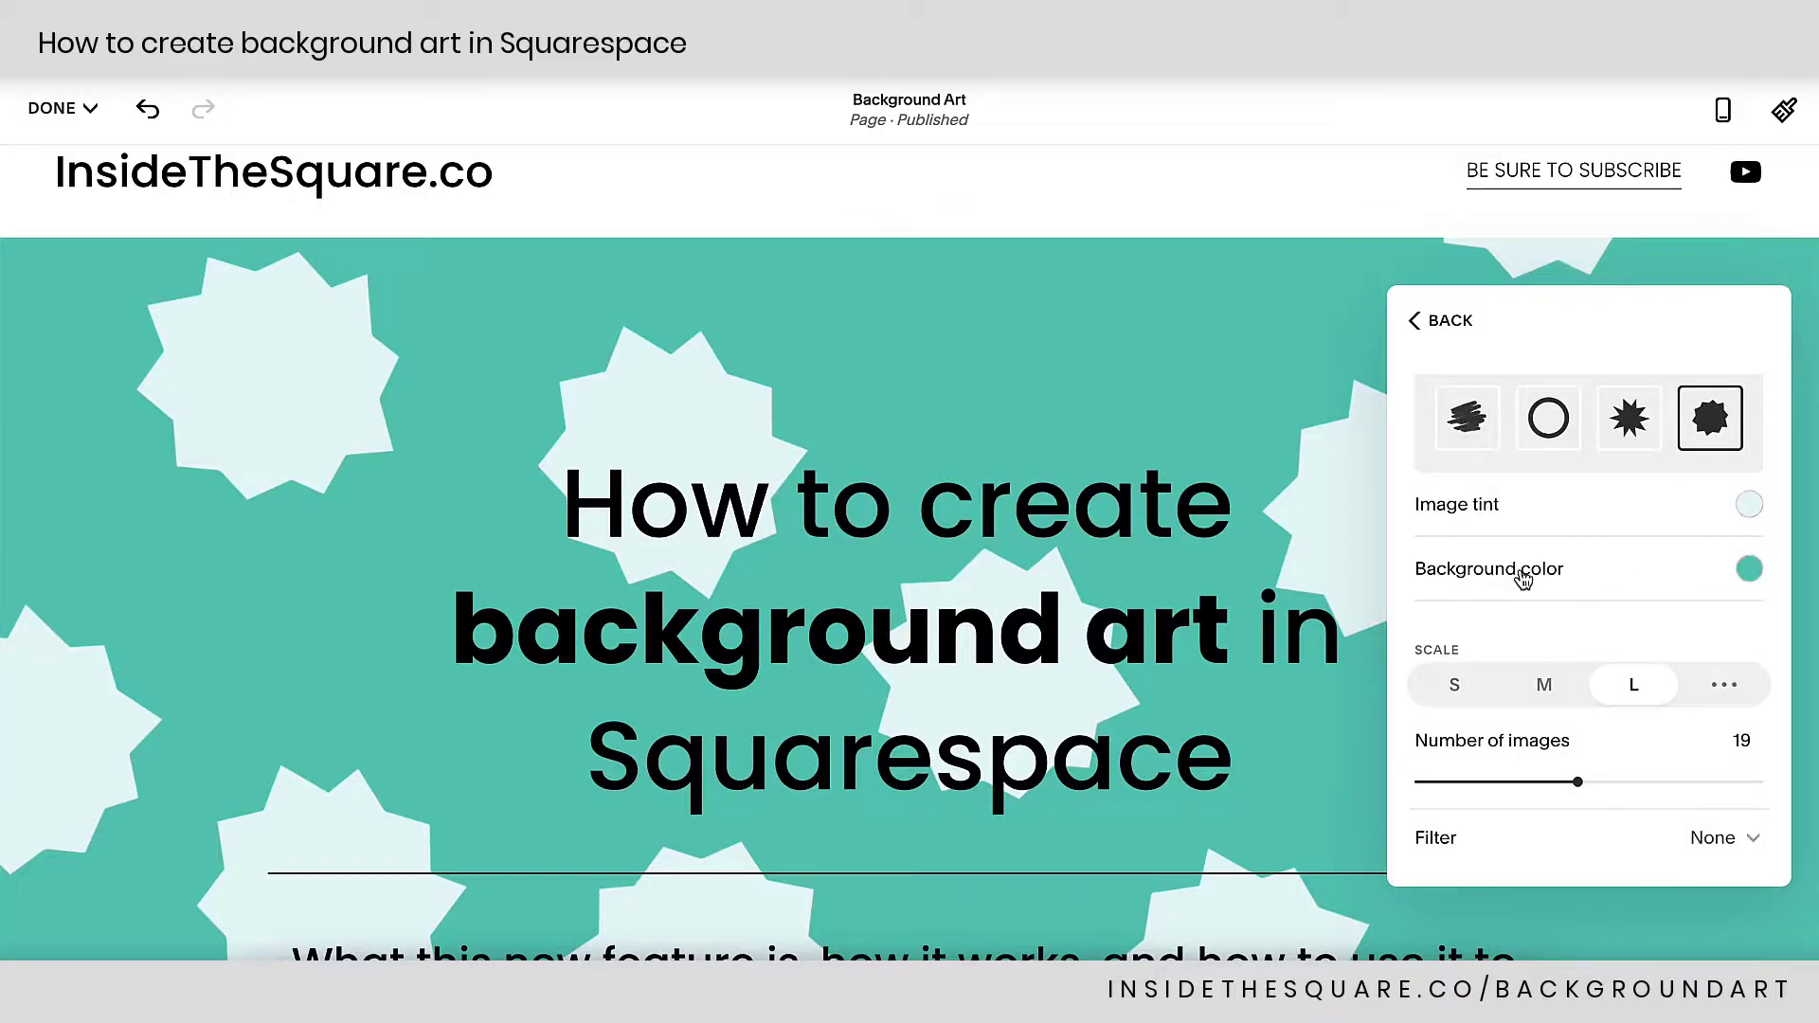
# Try white and a custom light green as the art's background color, and restore the teal palette color.
pyautogui.click(1749, 571)
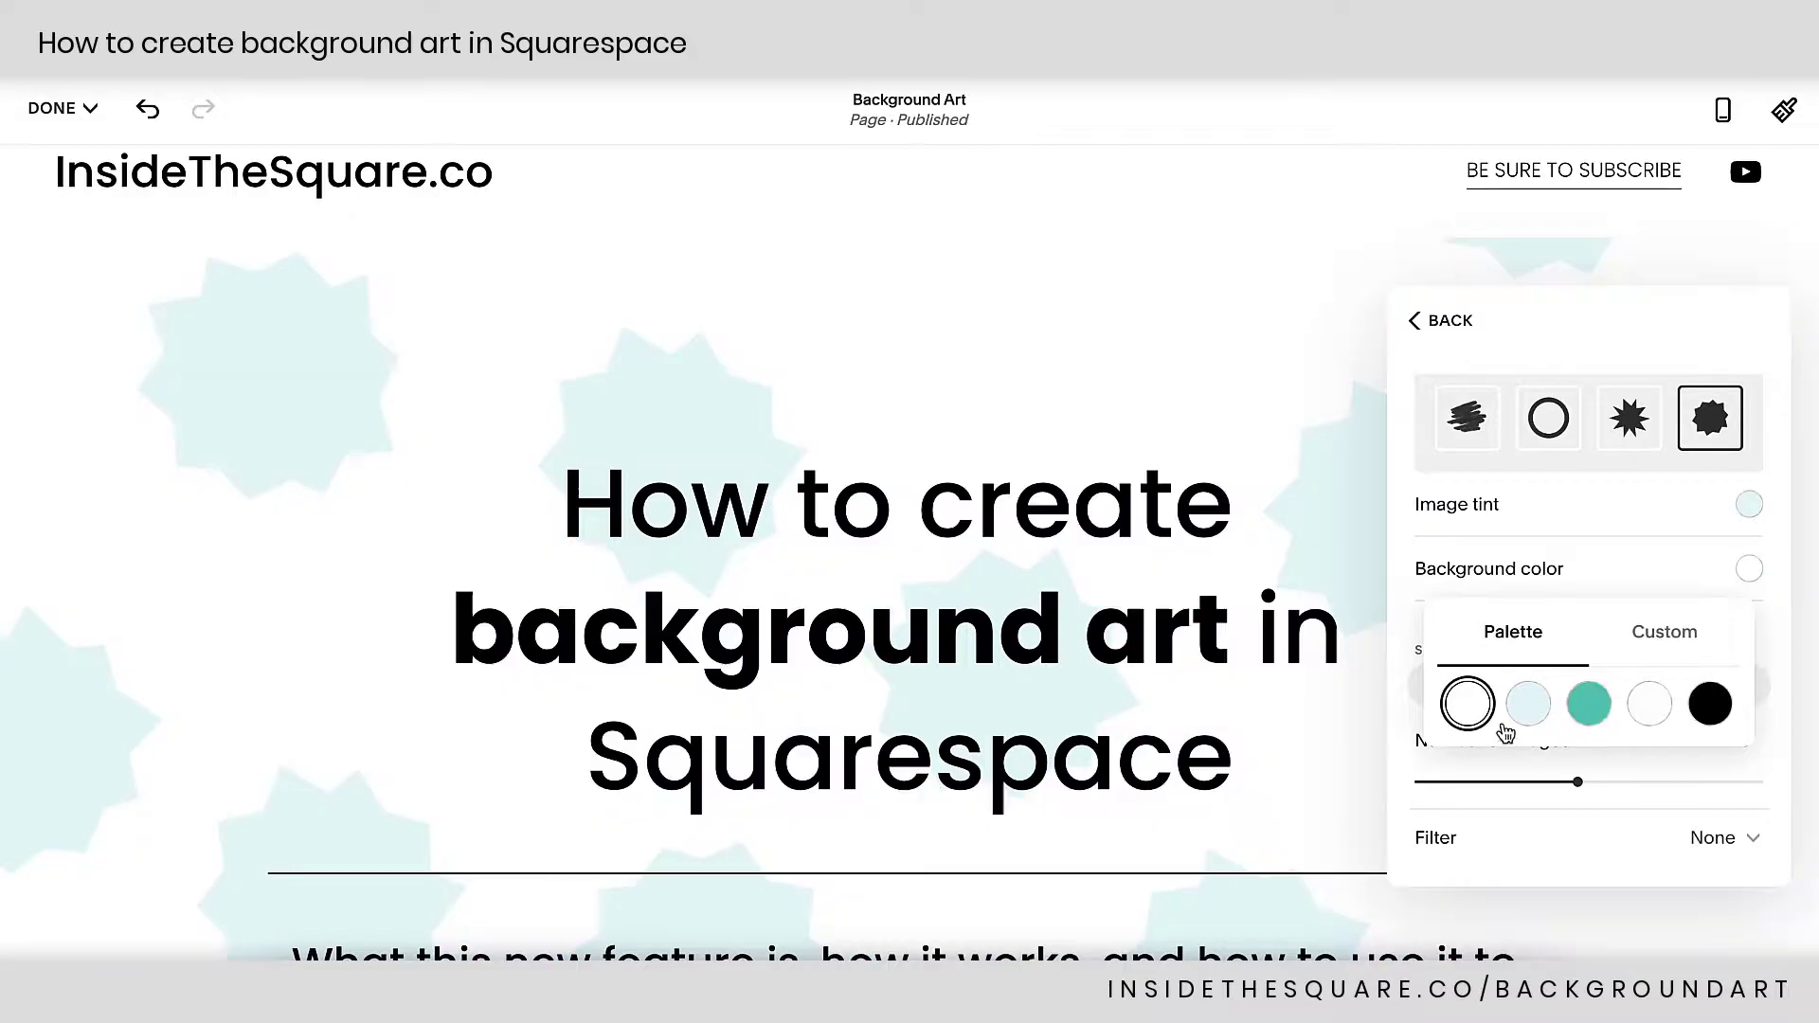
pyautogui.click(1466, 704)
pyautogui.click(1664, 637)
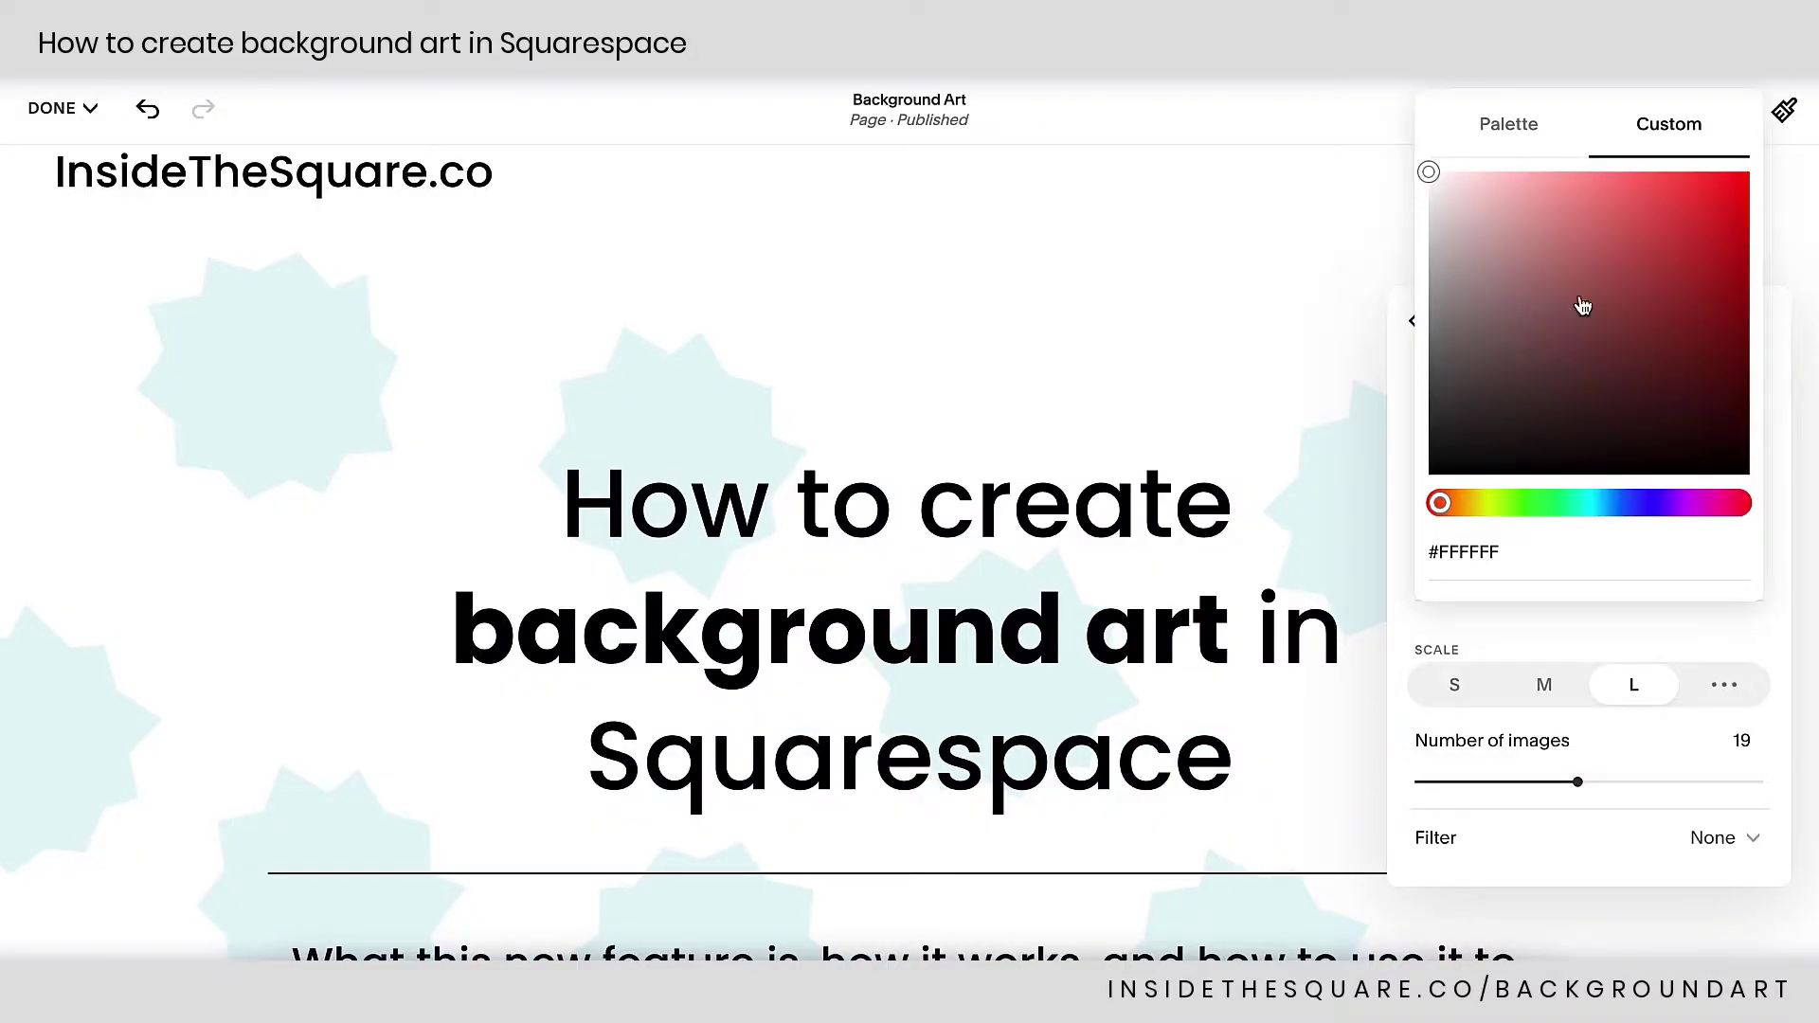
pyautogui.click(1537, 204)
pyautogui.moveTo(1544, 503); pyautogui.dragTo(1505, 508)
pyautogui.click(1530, 139)
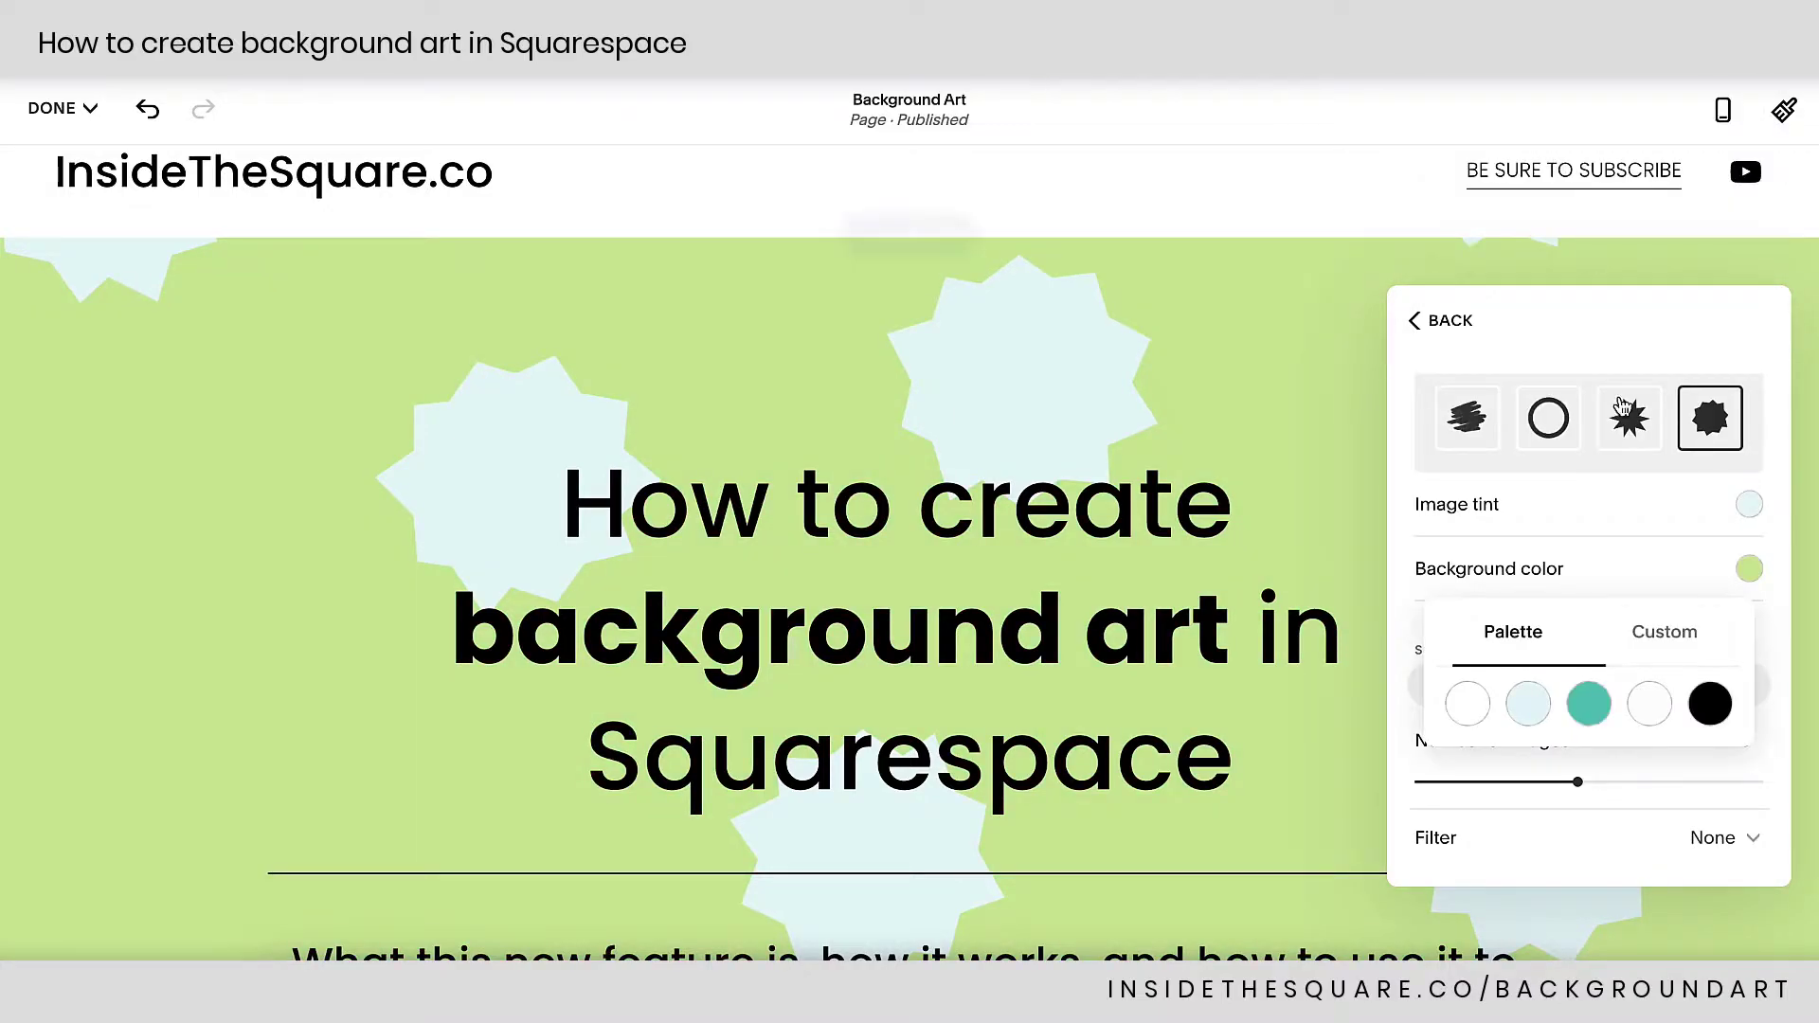
pyautogui.click(1590, 706)
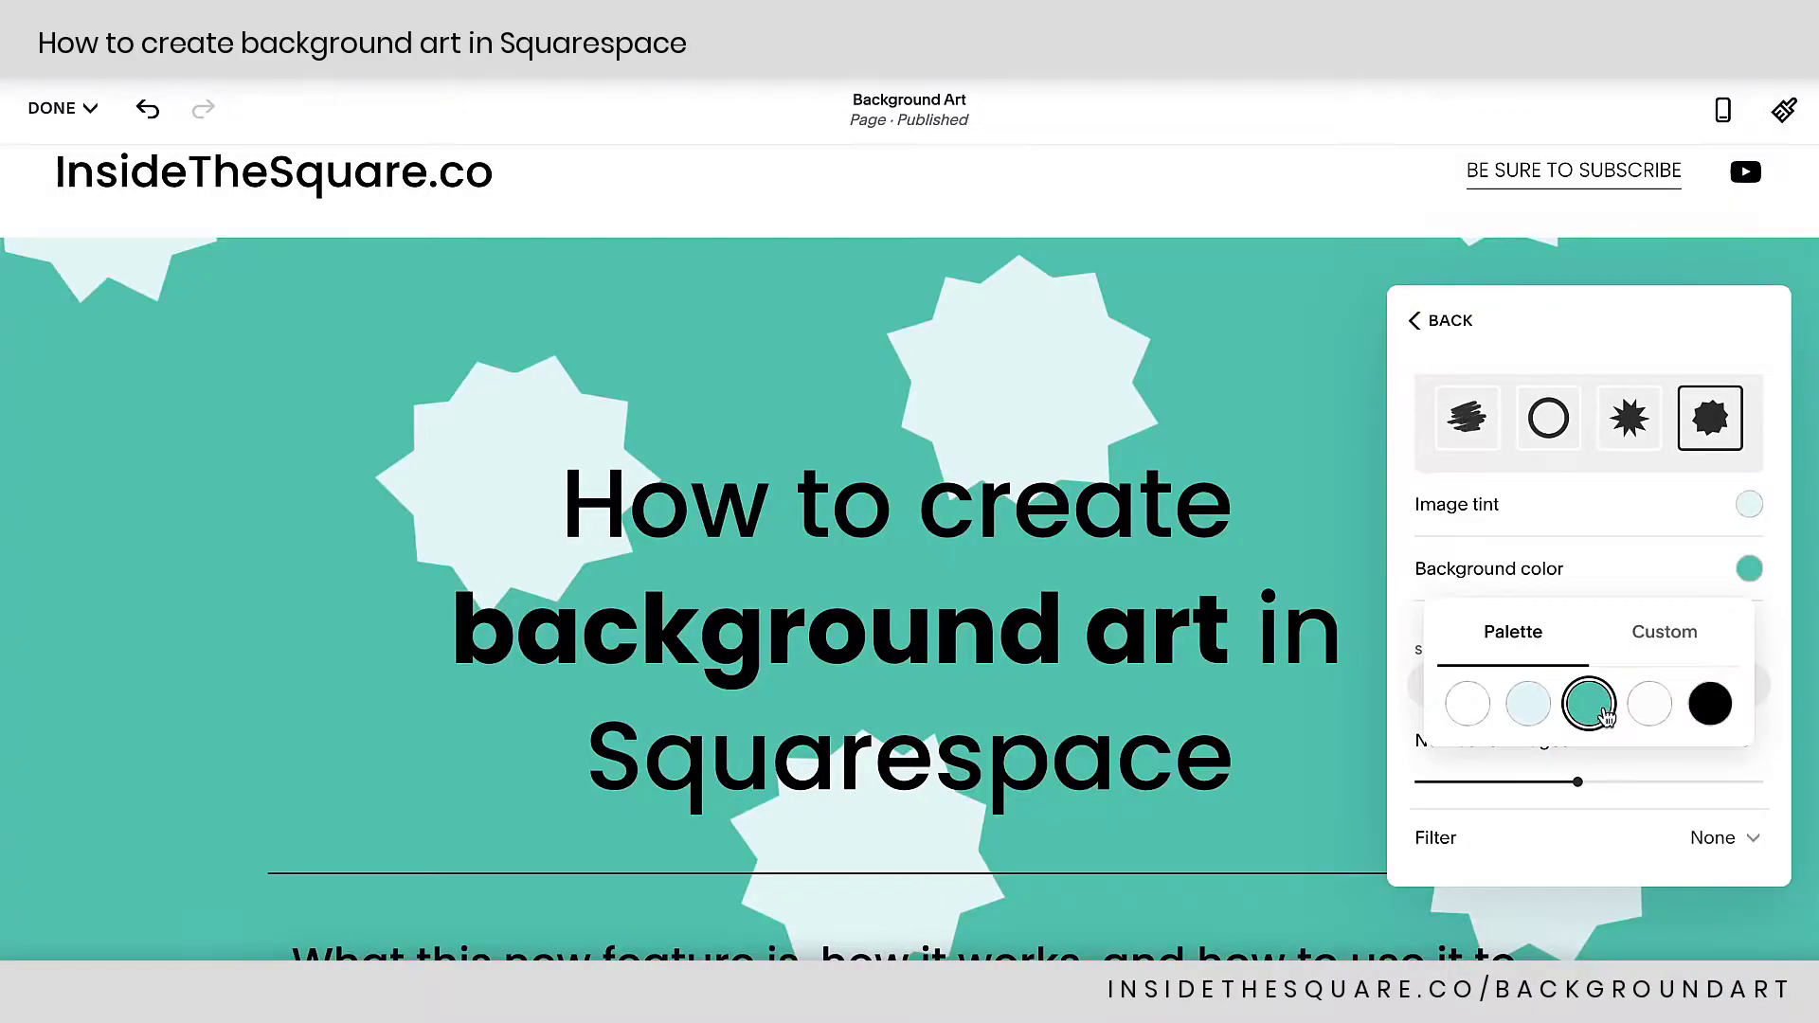
pyautogui.click(1781, 609)
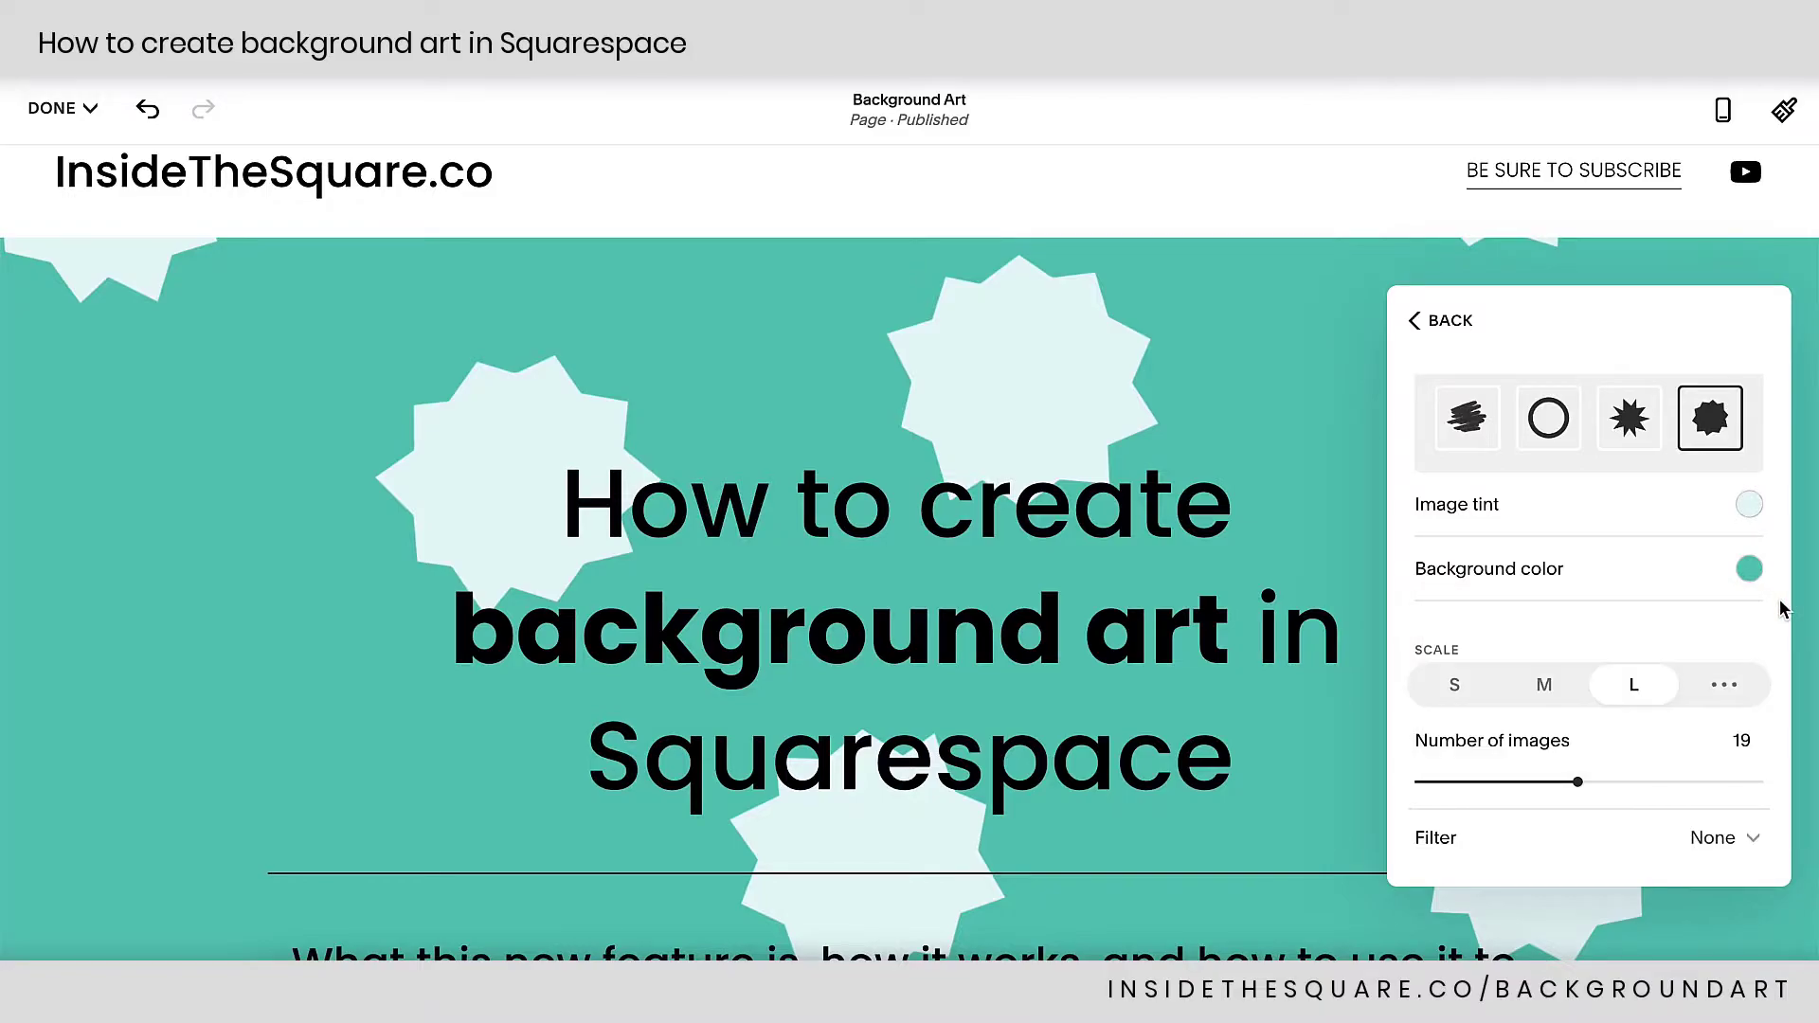
# Try the S, M and L scales for the badge shapes and set a custom scale of 62.
pyautogui.scroll(-3, 1748, 609)
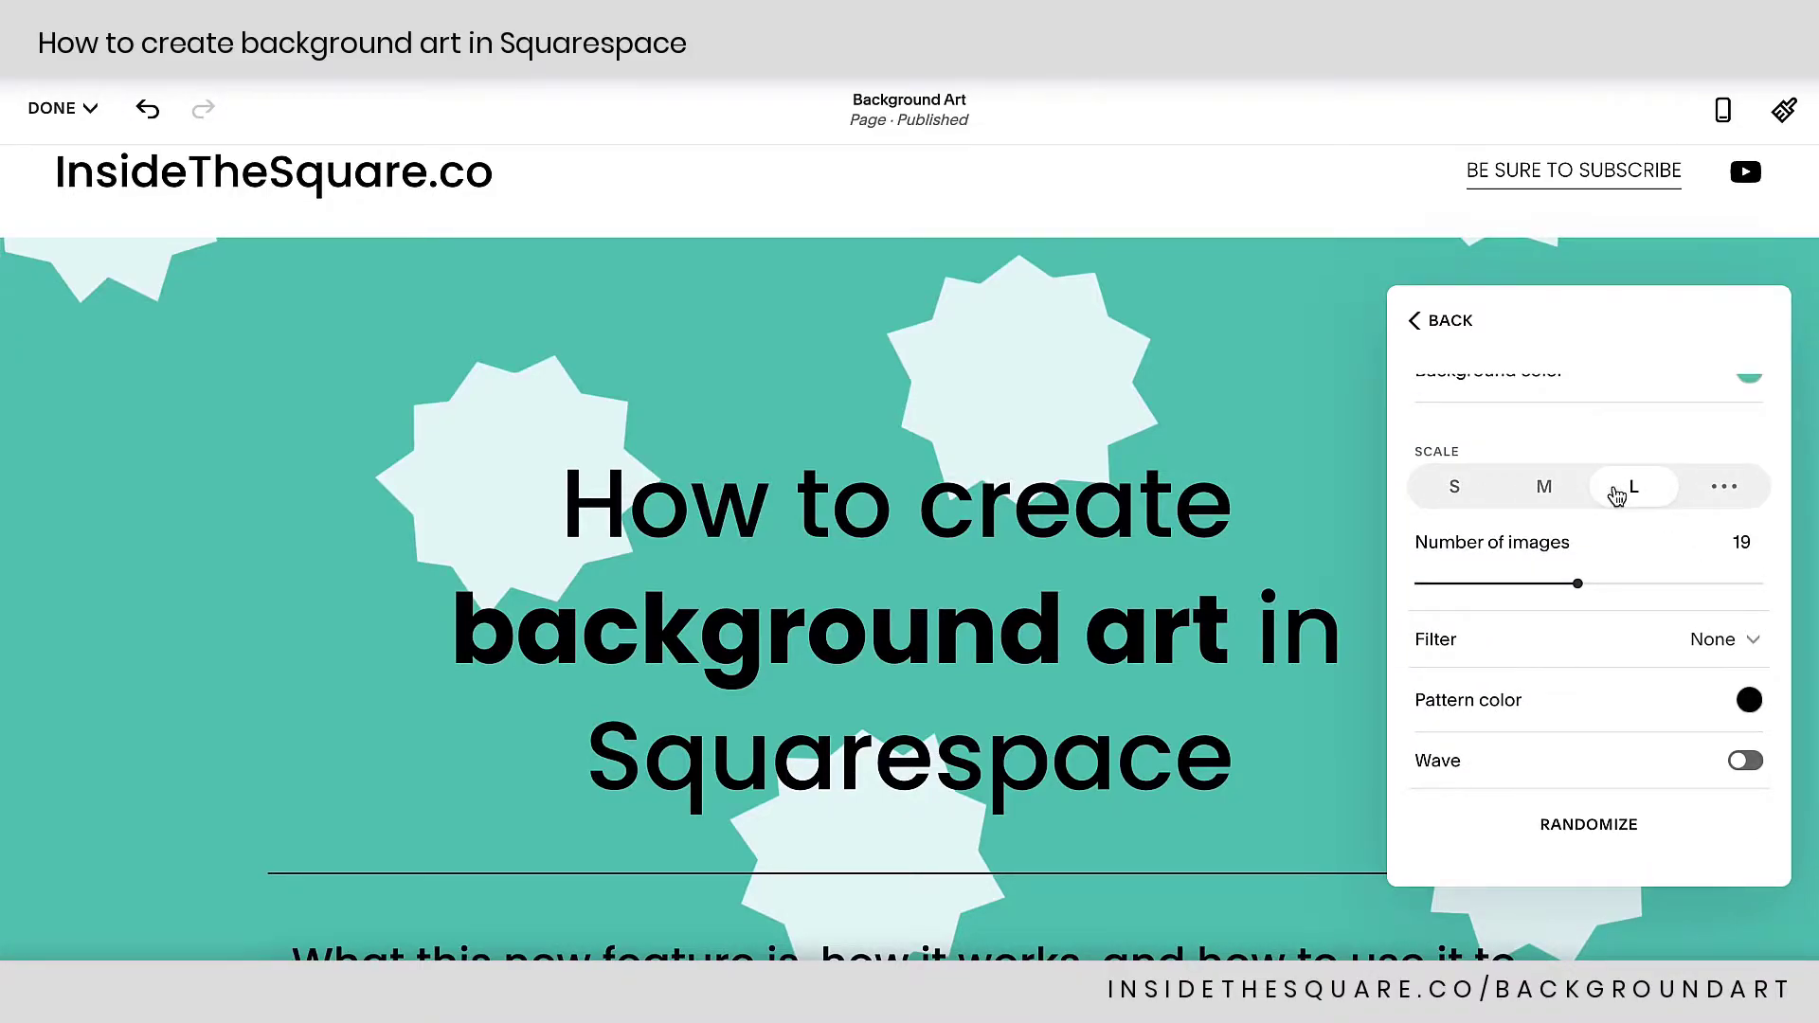
pyautogui.click(1455, 486)
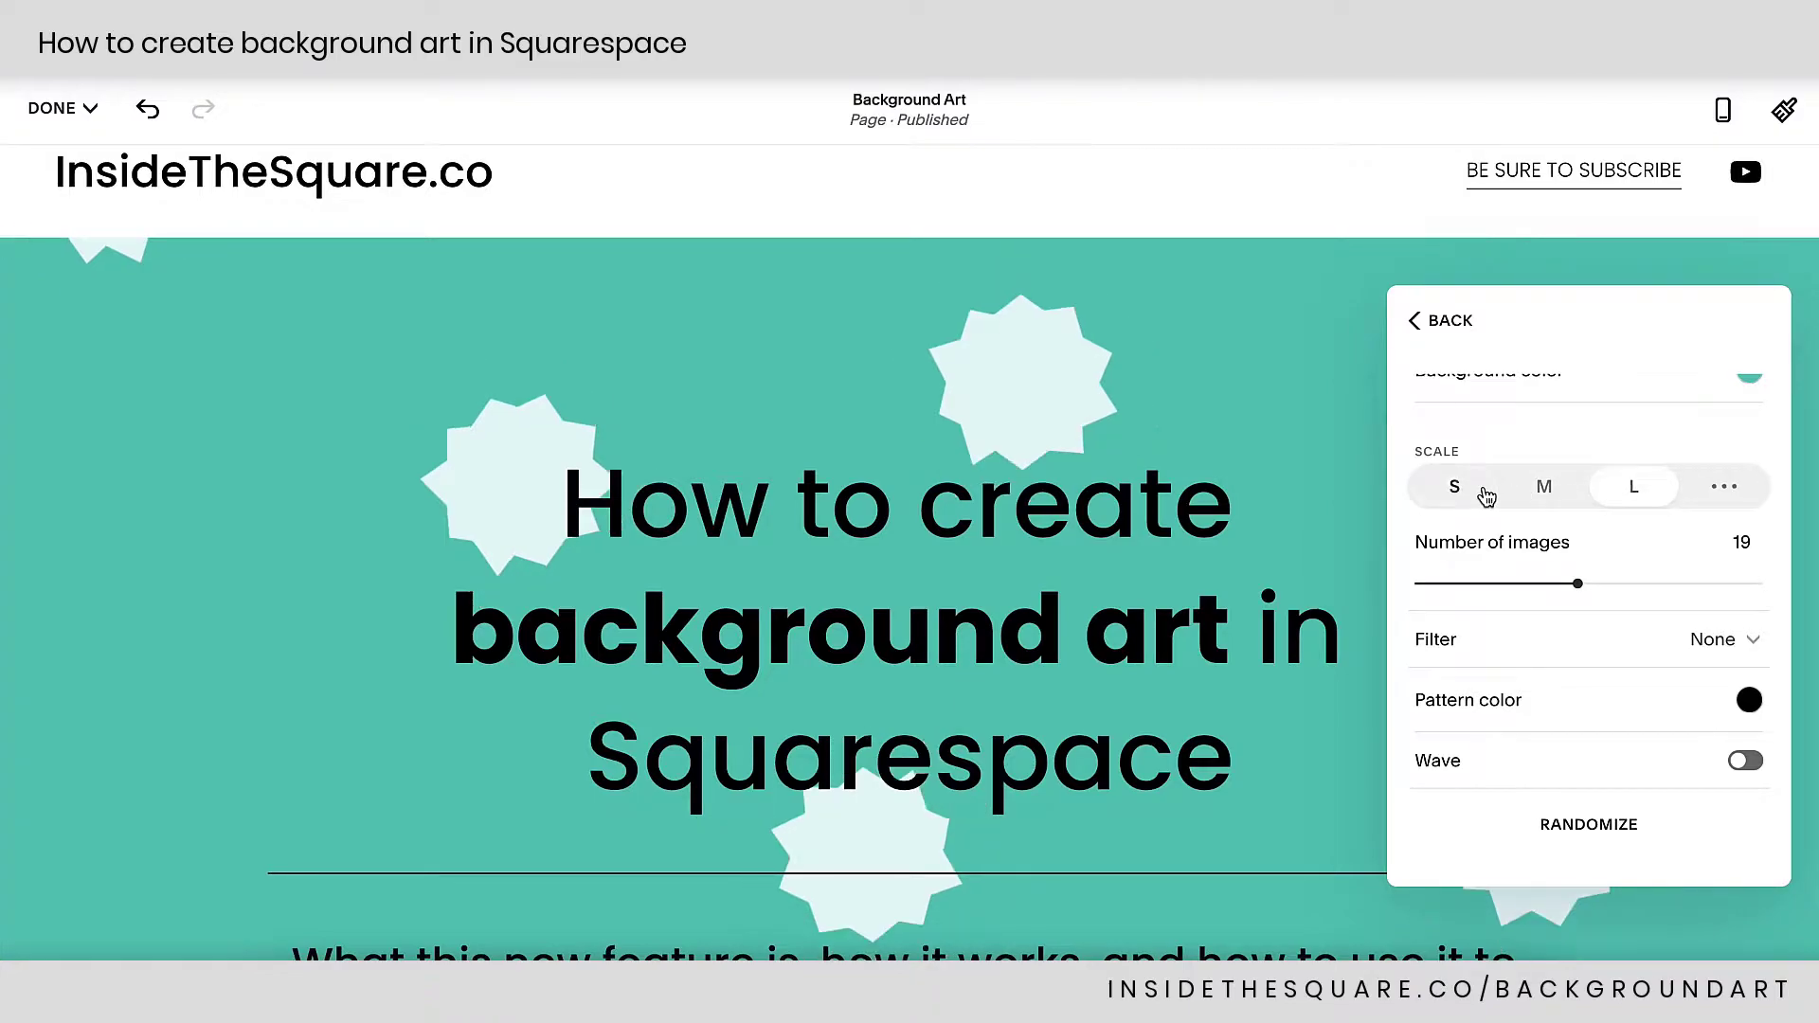
pyautogui.click(1557, 487)
pyautogui.click(1640, 491)
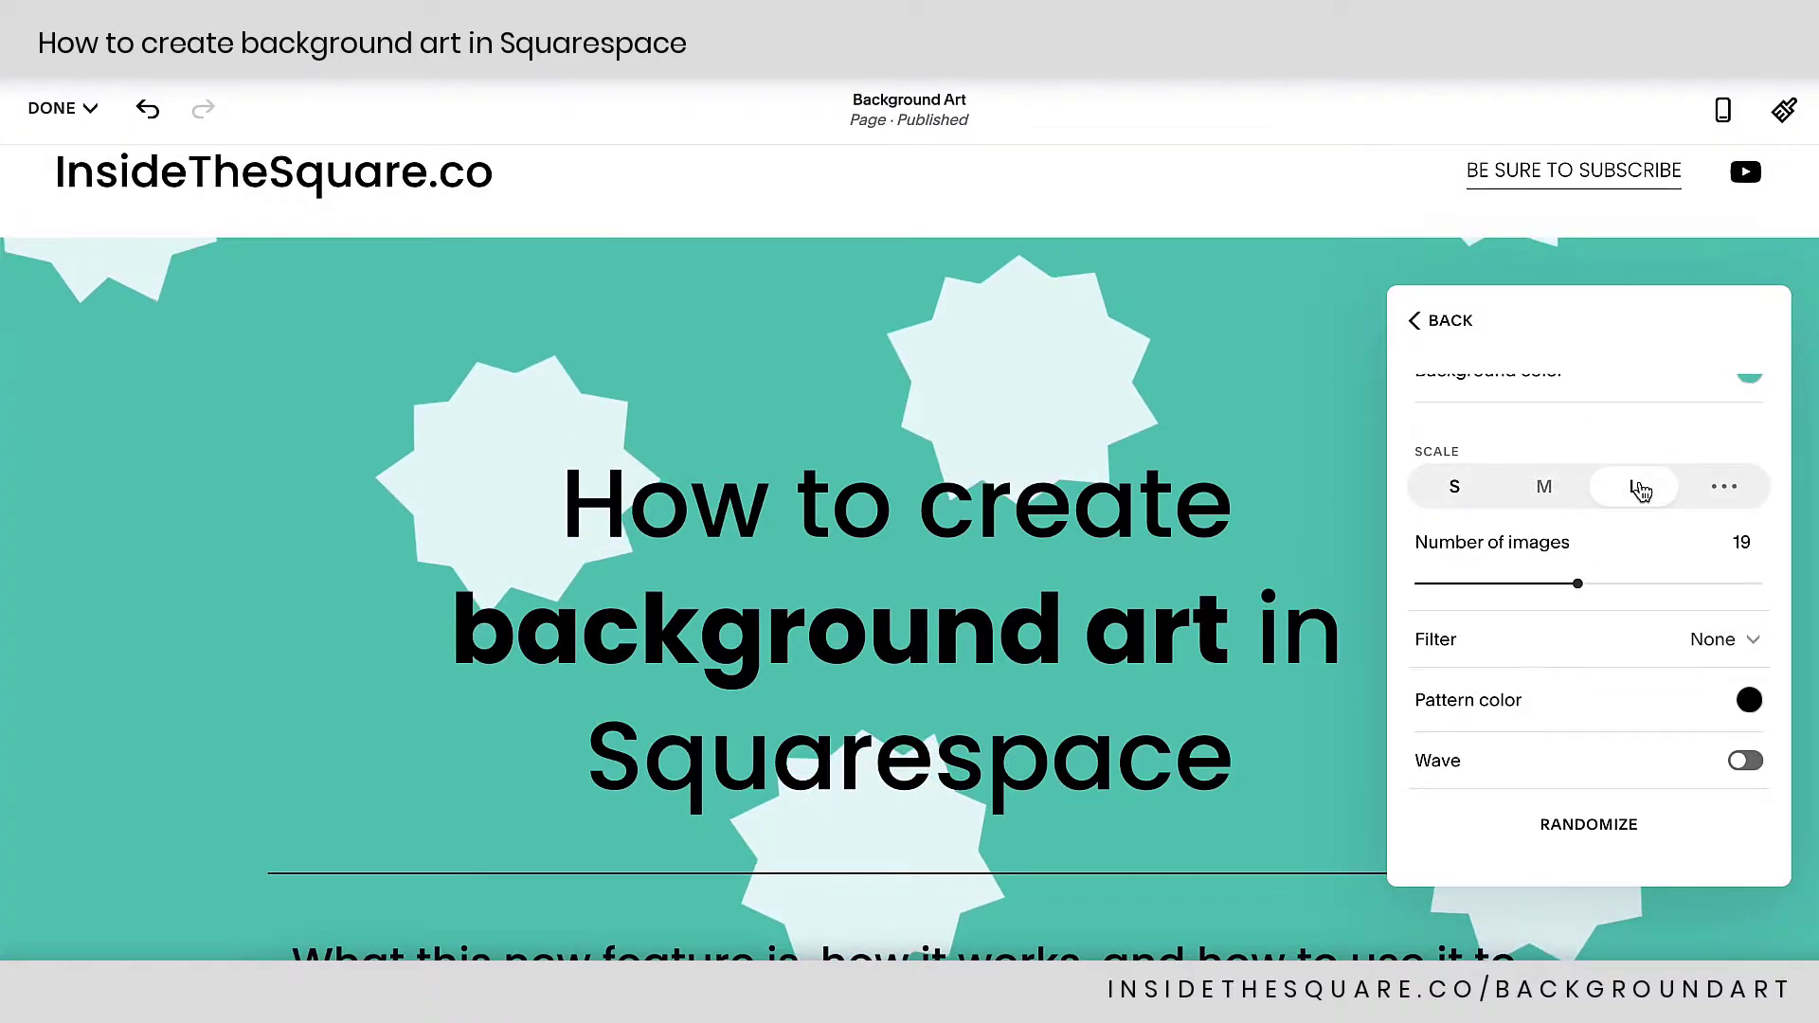
pyautogui.click(1722, 492)
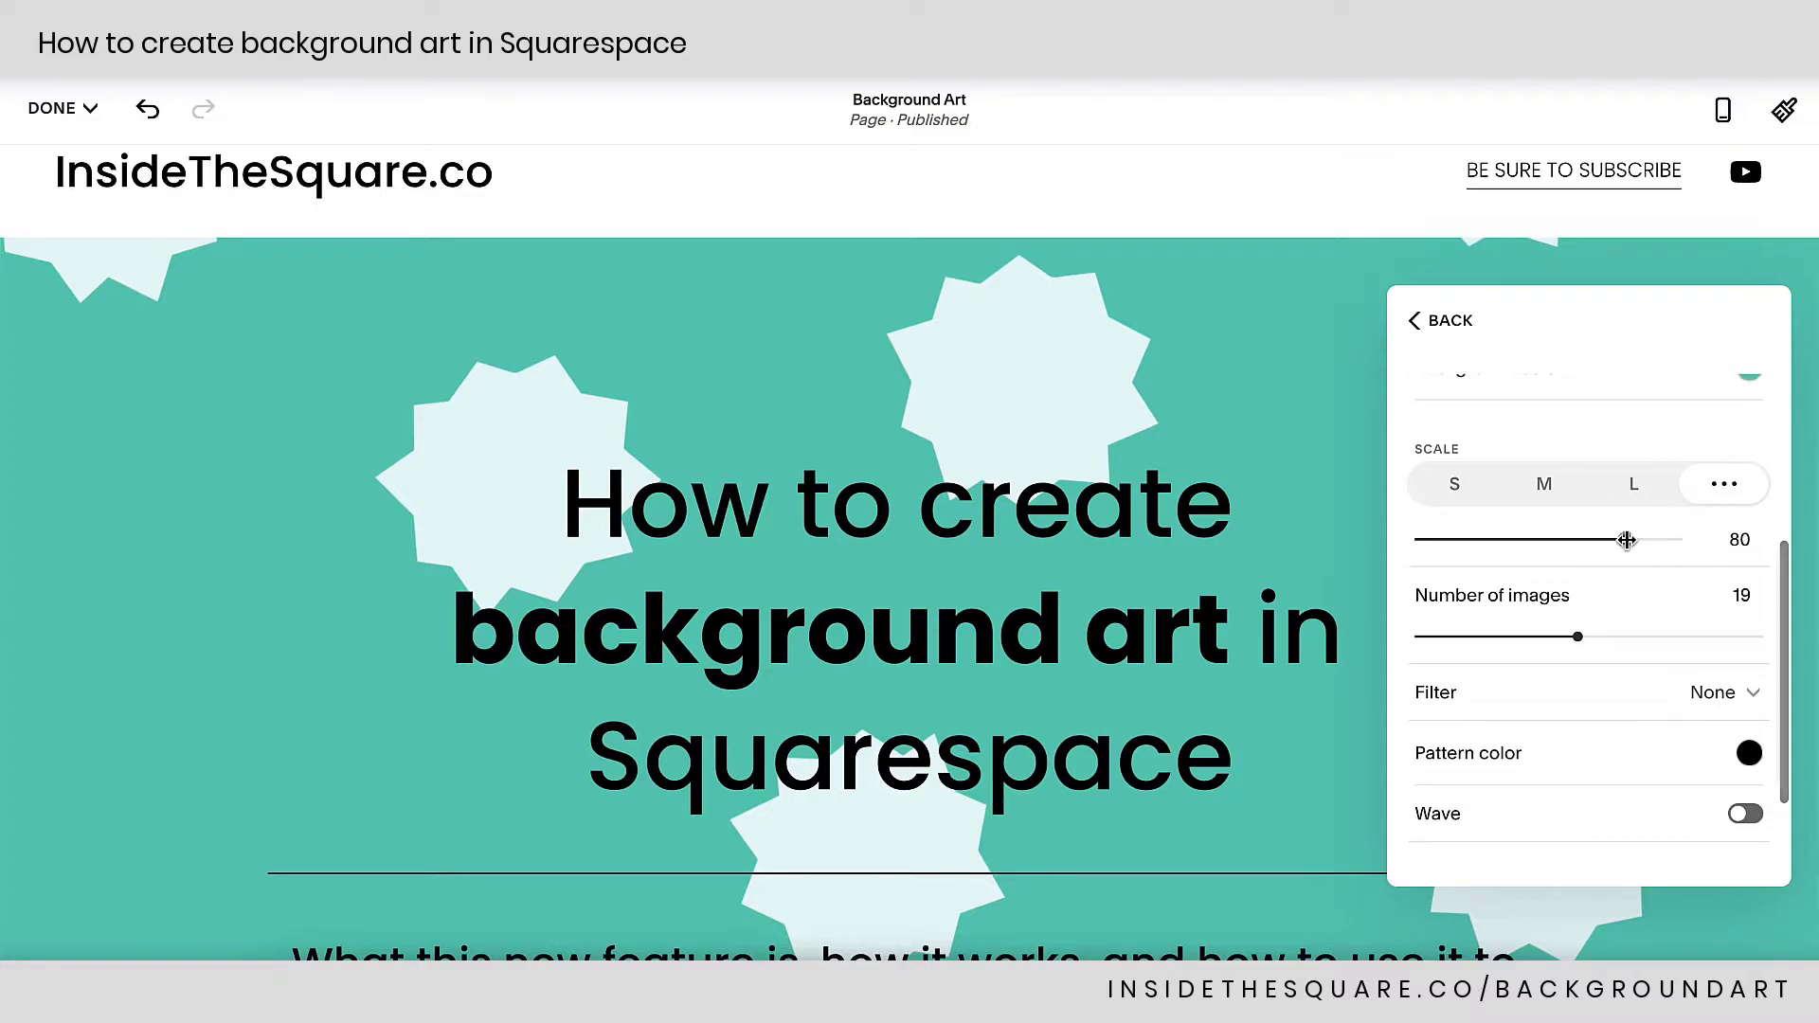
pyautogui.moveTo(1665, 538); pyautogui.dragTo(1578, 520)
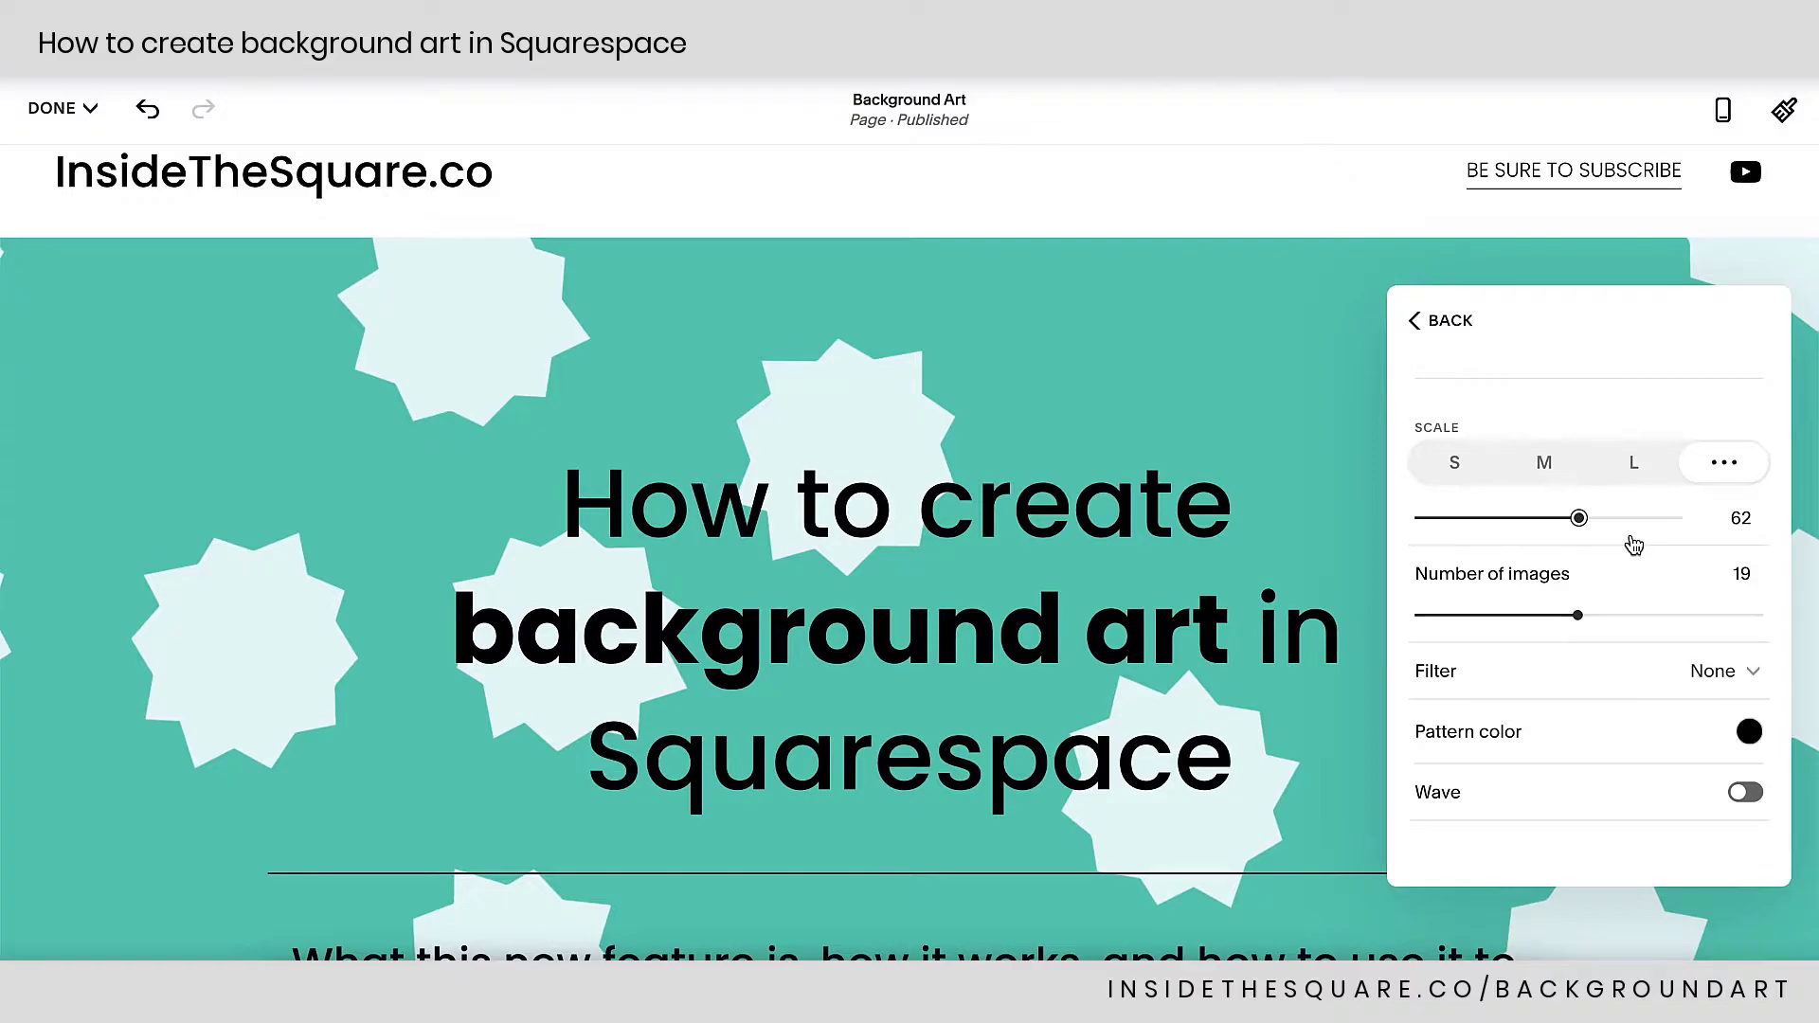
# Set the number of images to 31 and view the available filters, keeping None.
pyautogui.scroll(-1, 1631, 540)
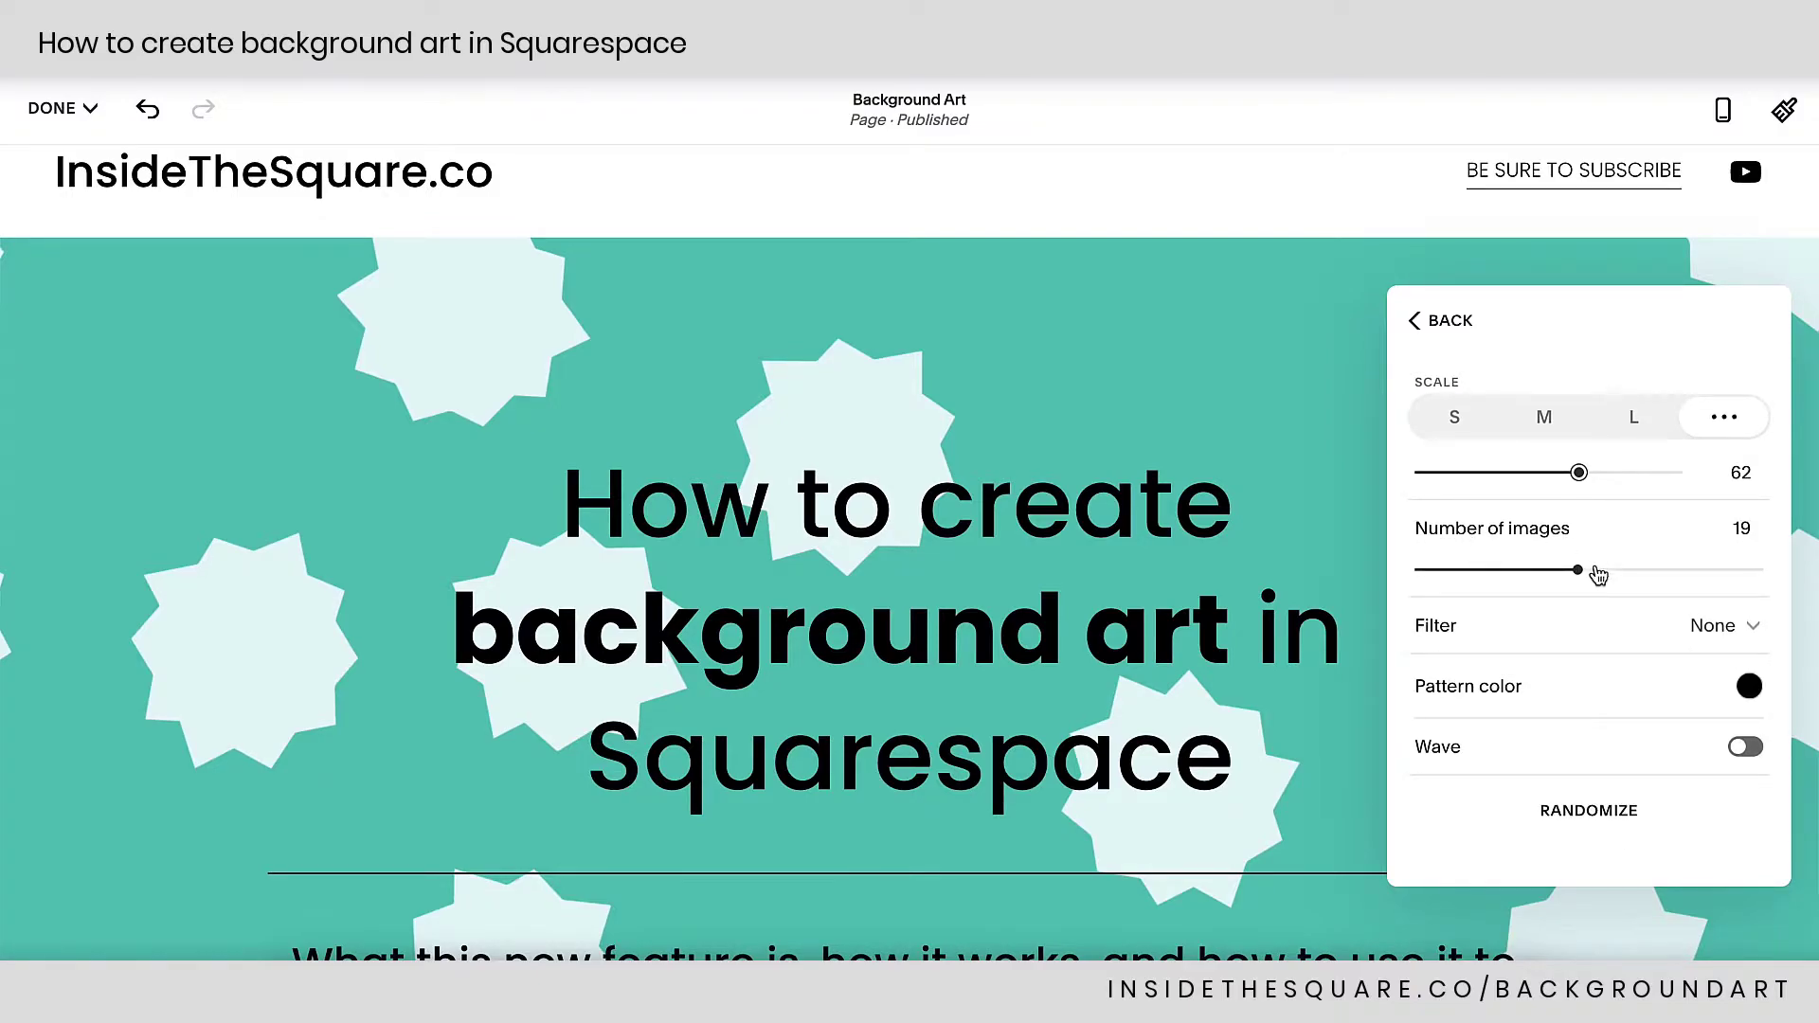
pyautogui.moveTo(1576, 568); pyautogui.dragTo(1711, 569)
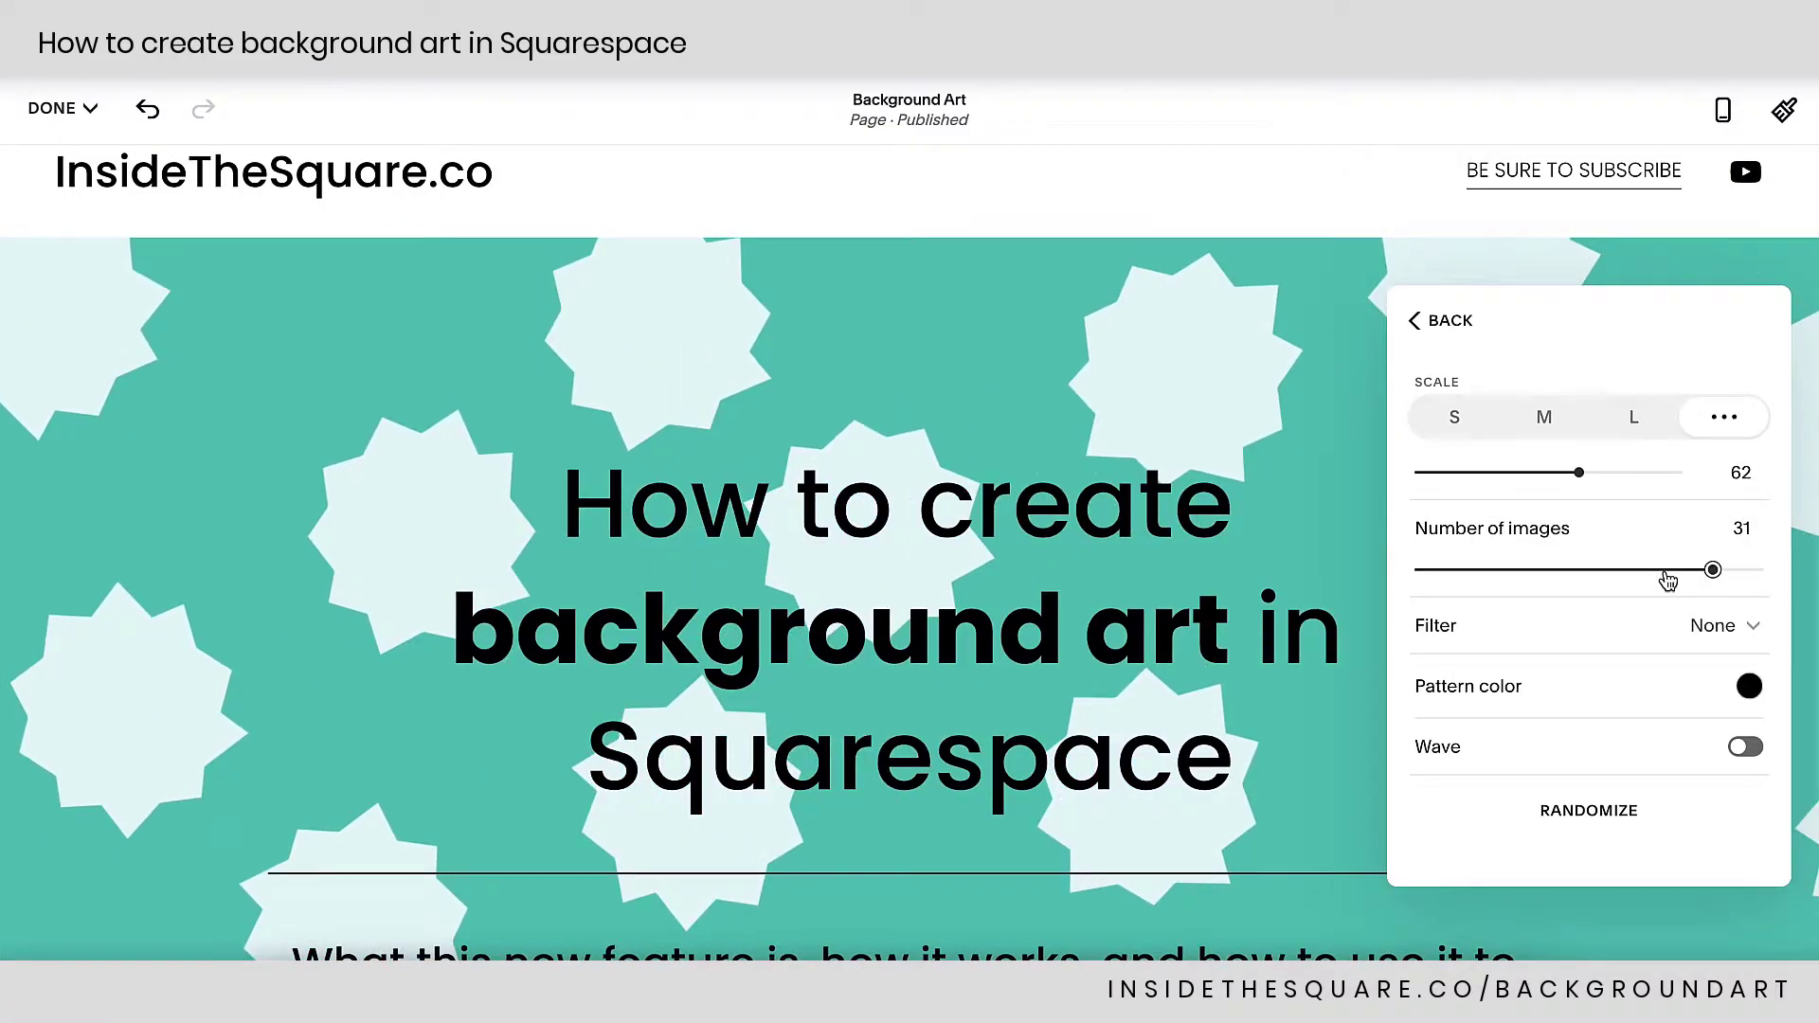
pyautogui.click(1650, 625)
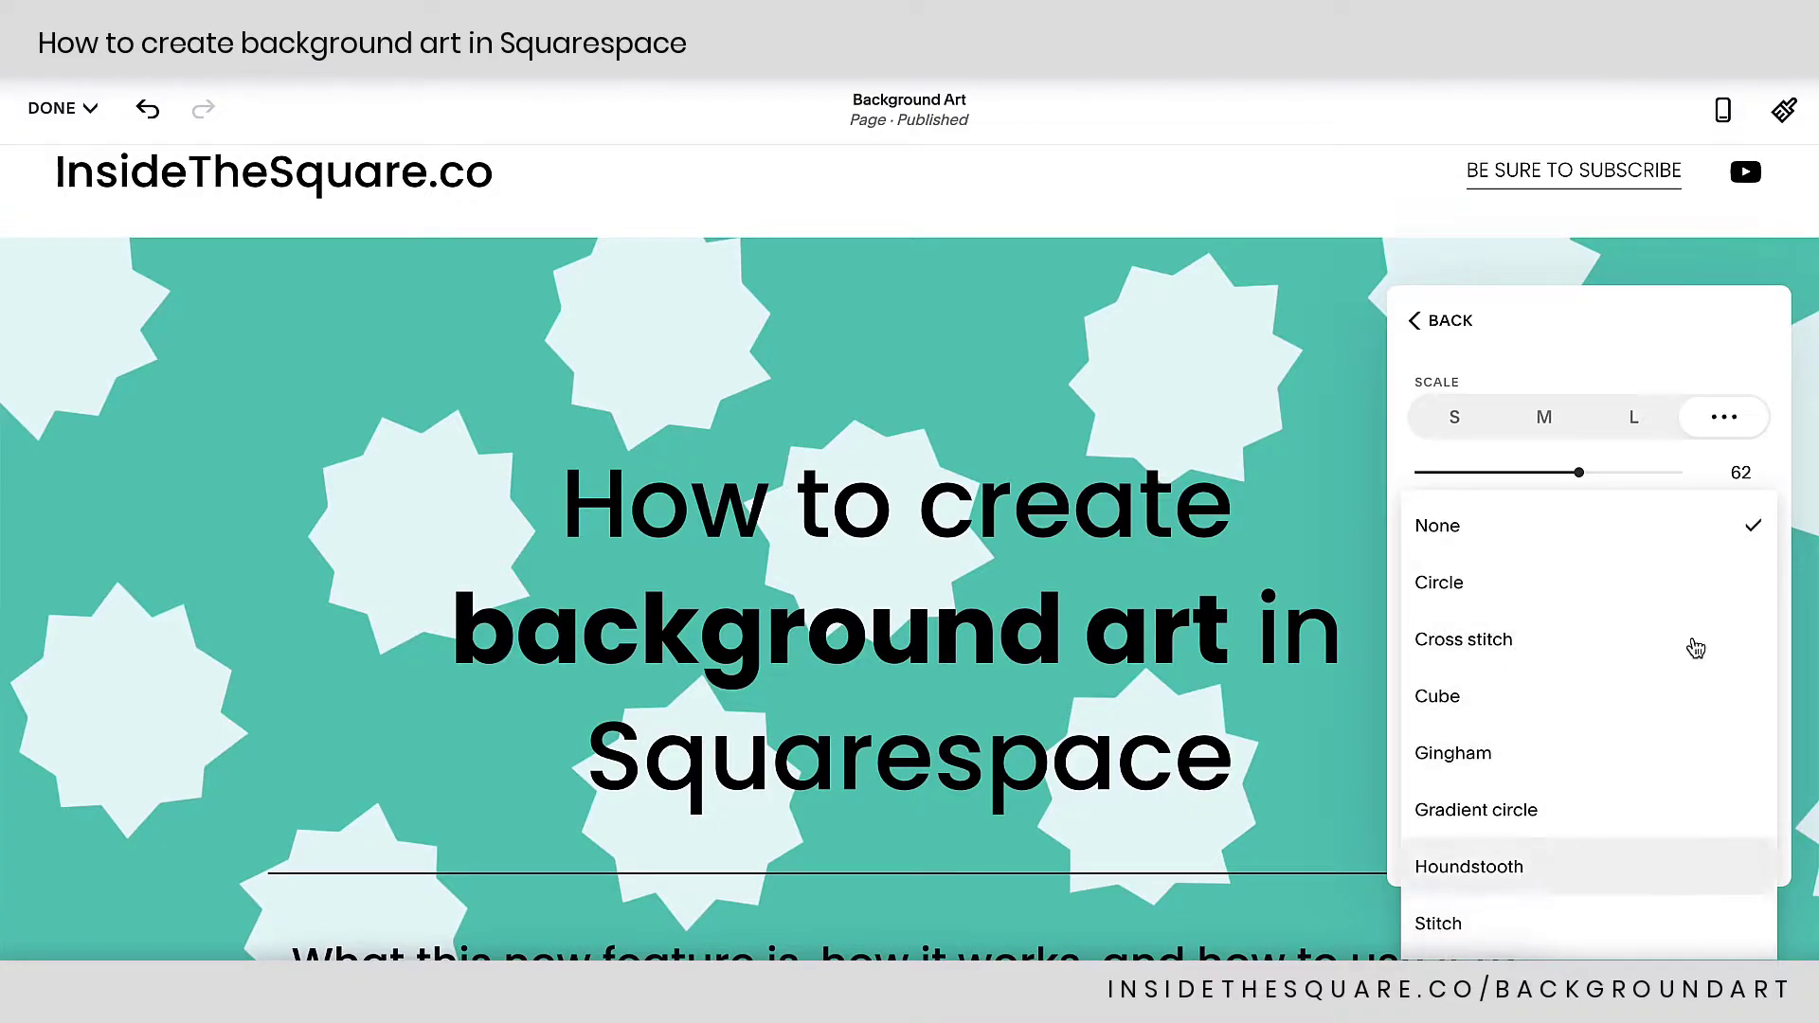
pyautogui.click(1776, 464)
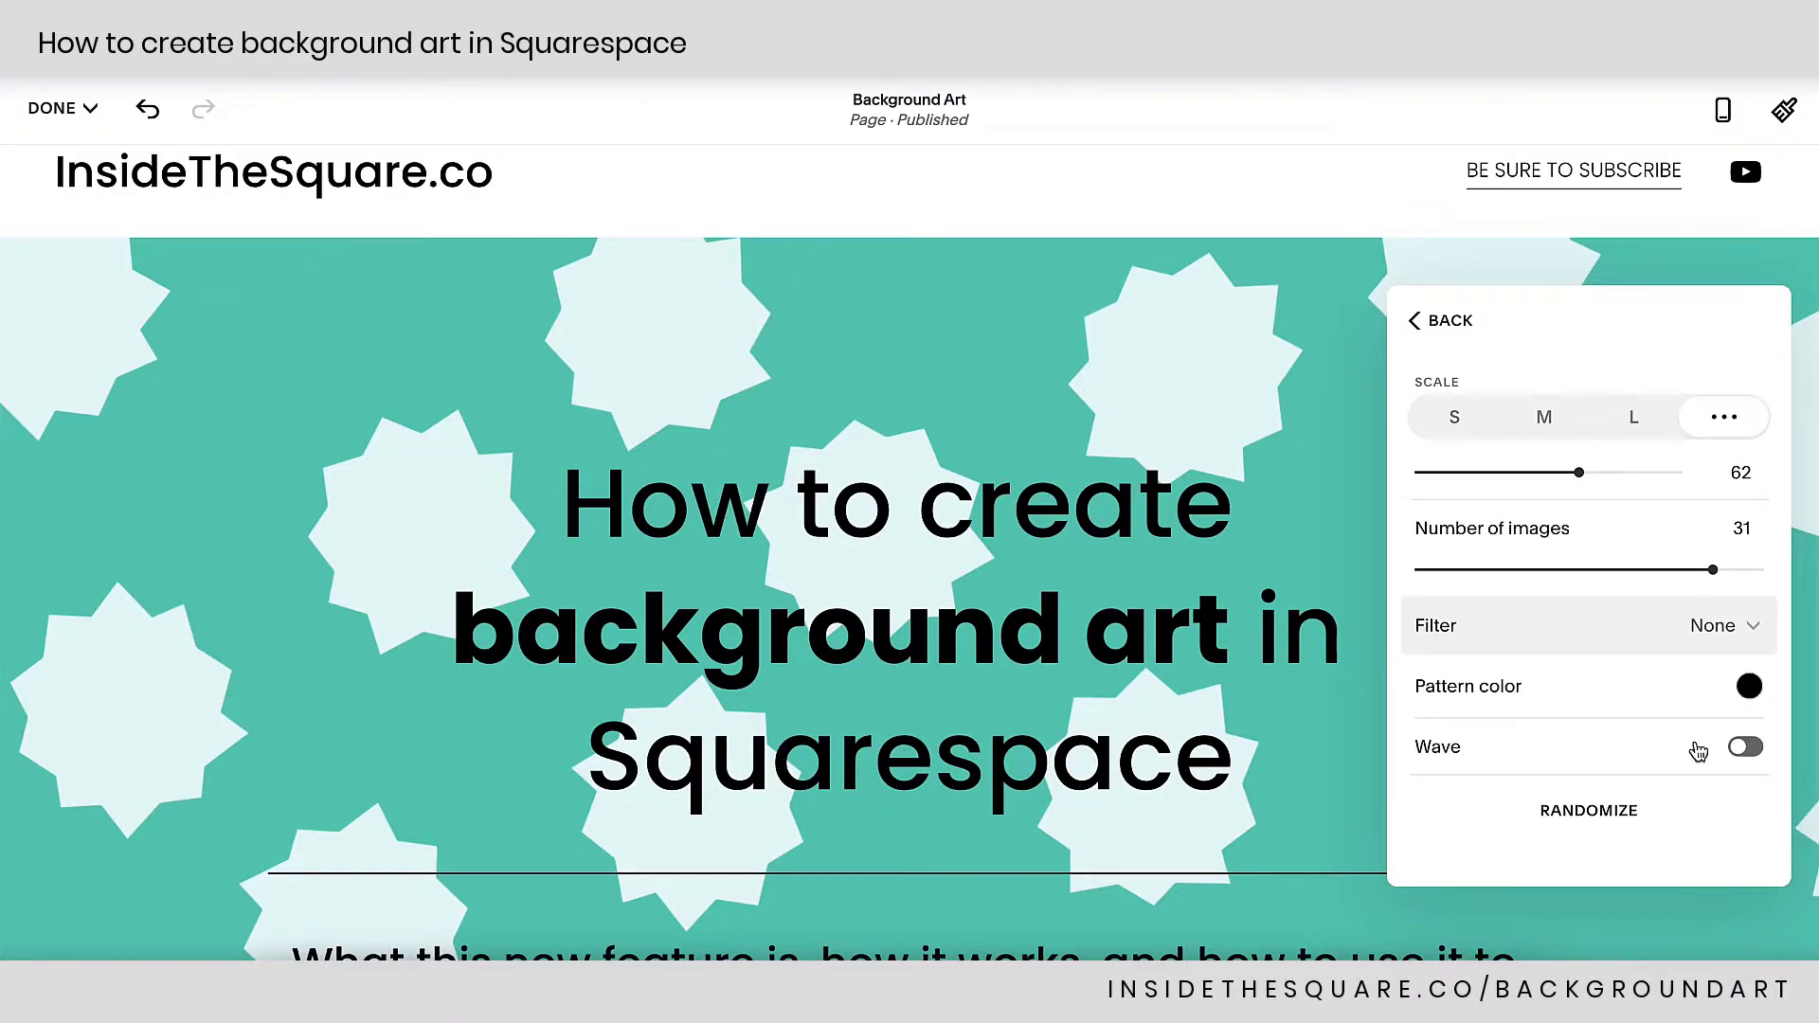
# Turn on the wave effect with speed 12, complexity 14, depth 16 and shadow depth 16.
pyautogui.click(1746, 747)
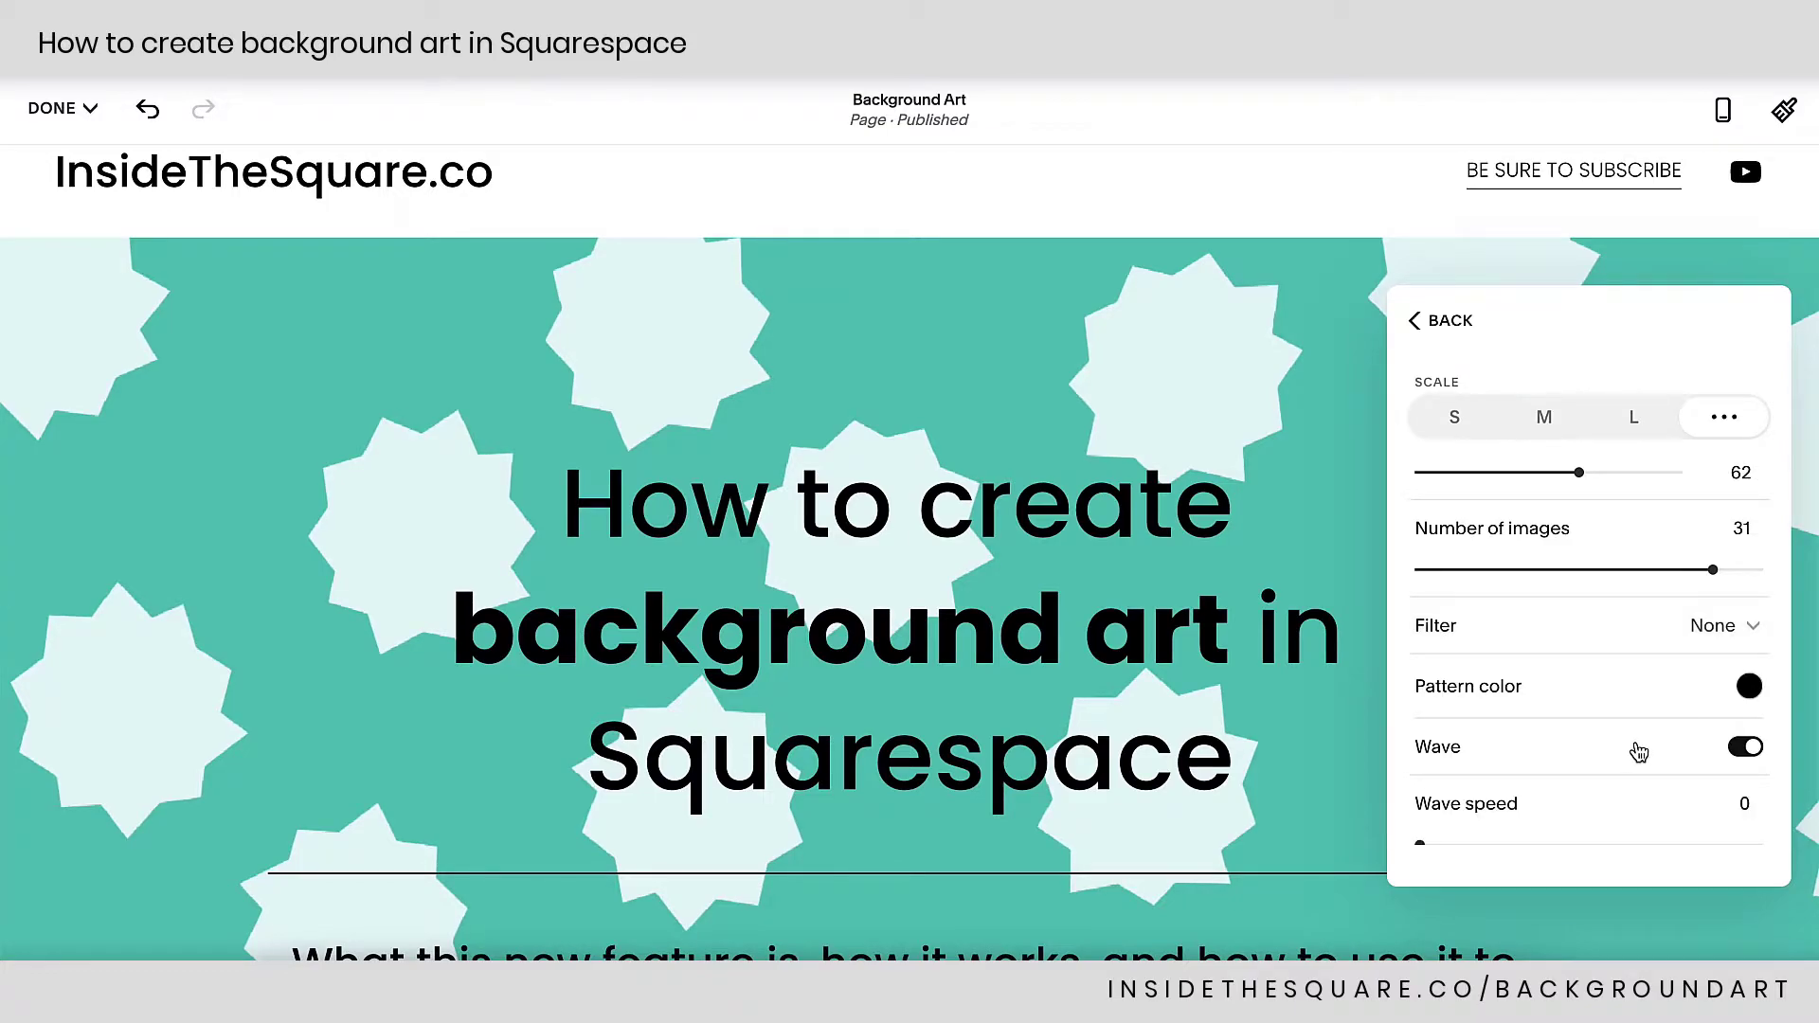
pyautogui.scroll(-4, 1636, 749)
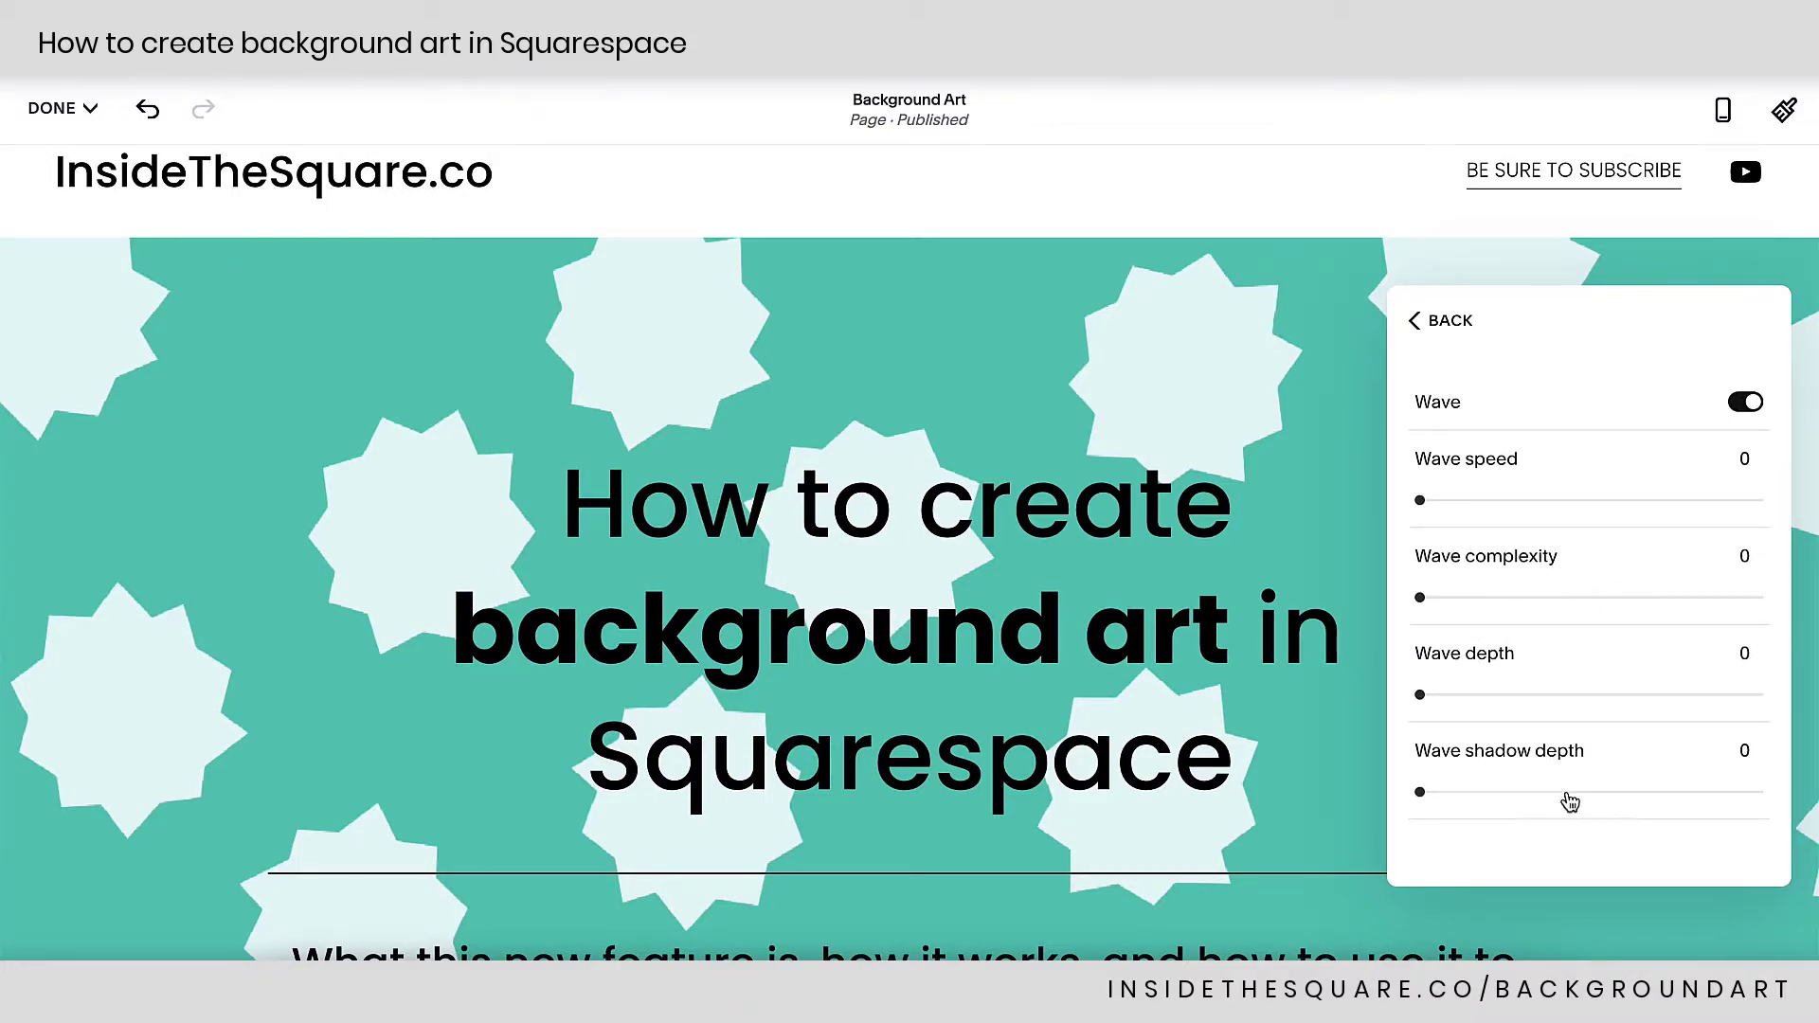
pyautogui.moveTo(1419, 500); pyautogui.dragTo(1460, 499)
pyautogui.moveTo(1418, 596); pyautogui.dragTo(1468, 597)
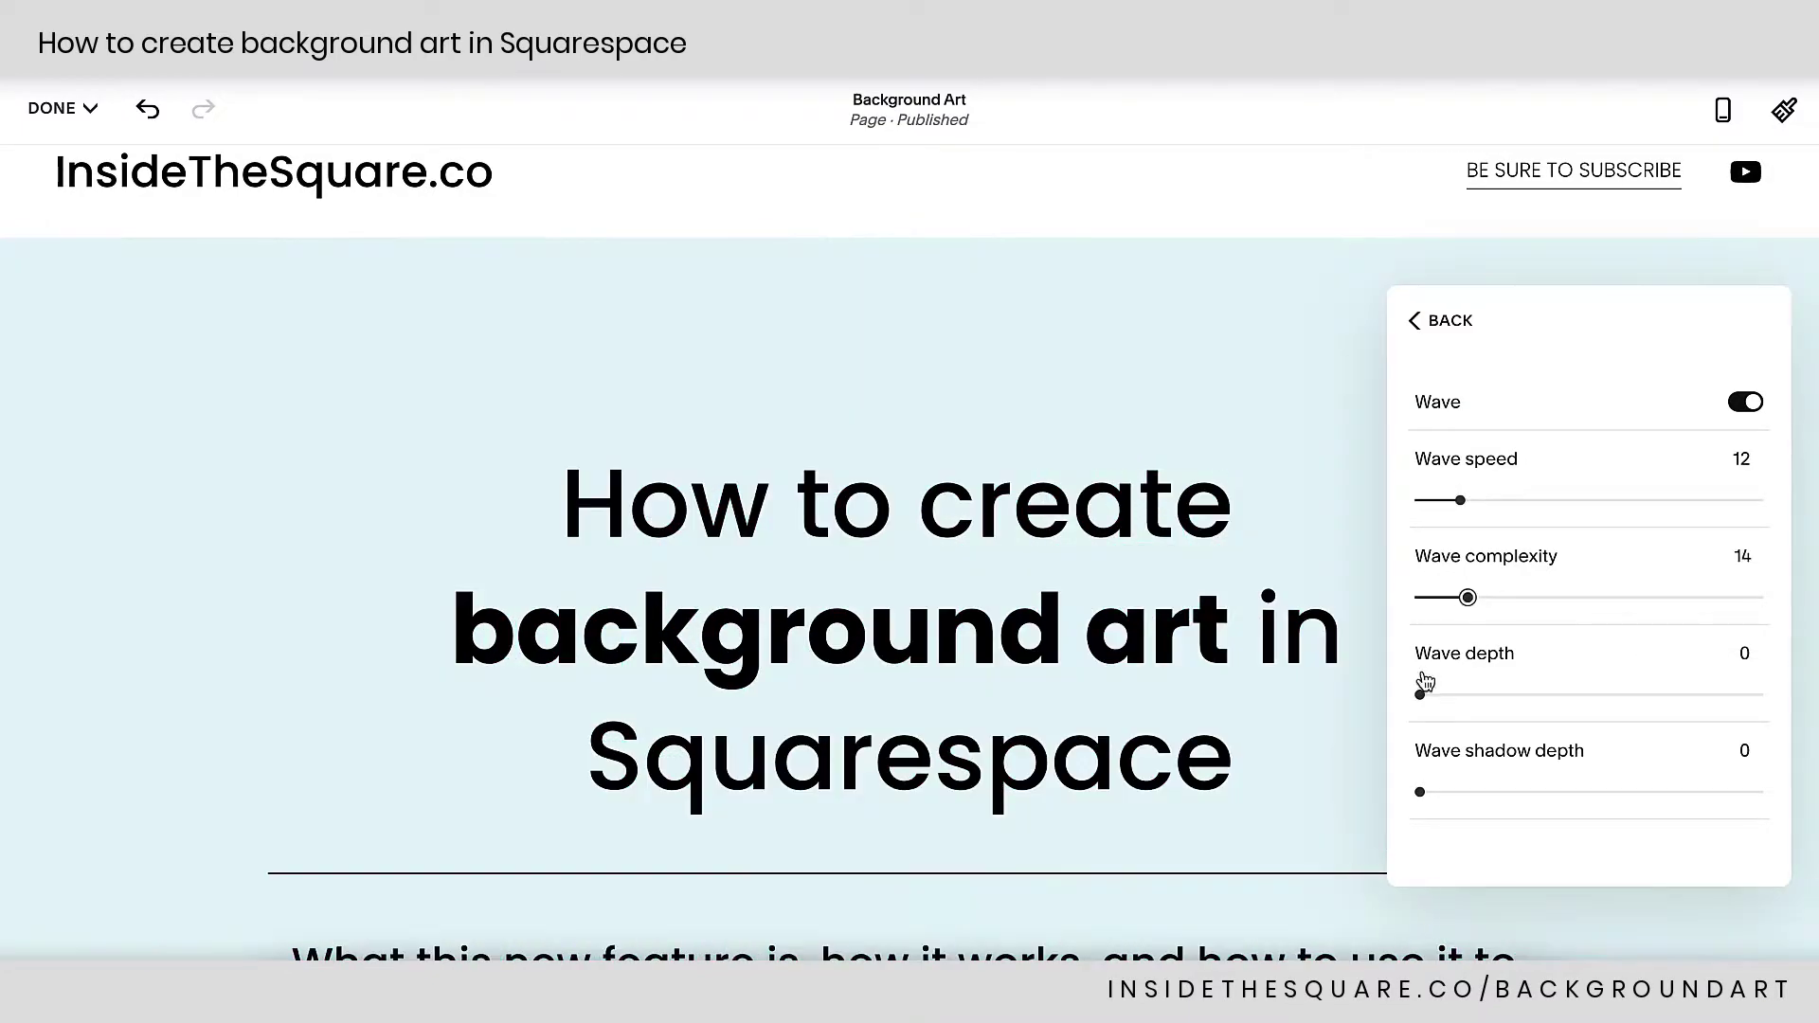
pyautogui.moveTo(1420, 695); pyautogui.dragTo(1475, 695)
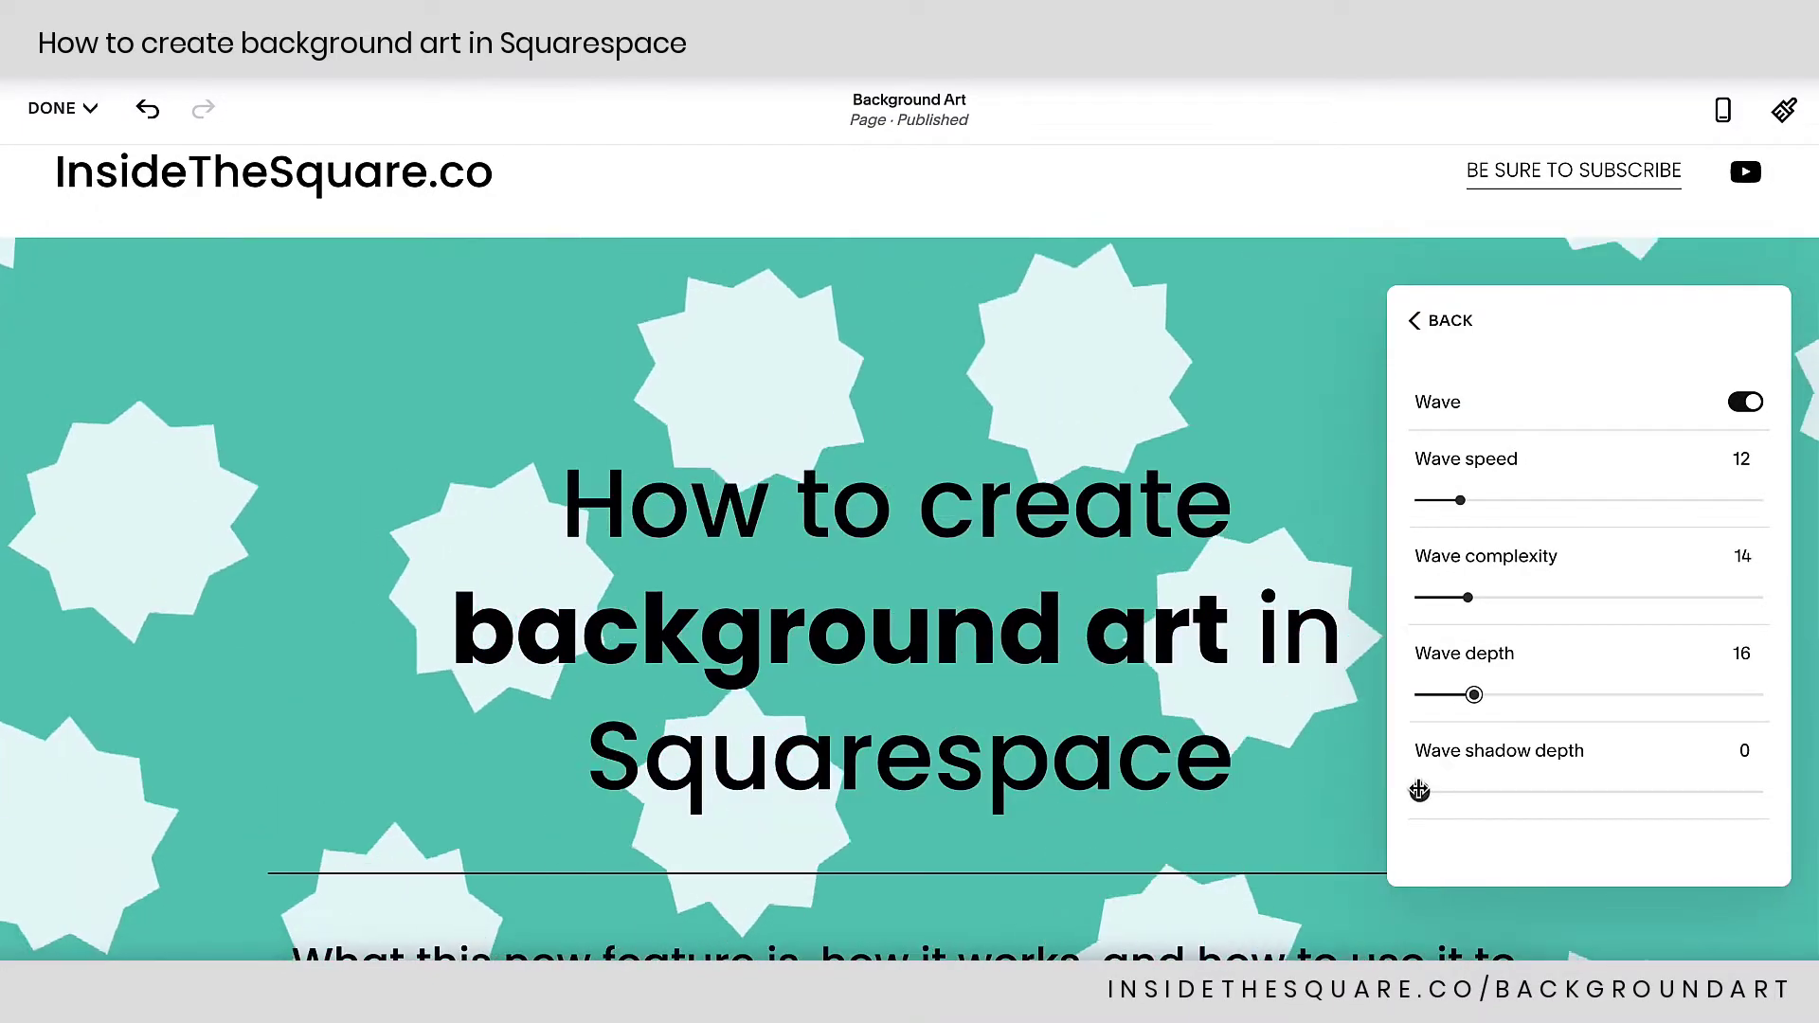
pyautogui.moveTo(1420, 791); pyautogui.dragTo(1475, 791)
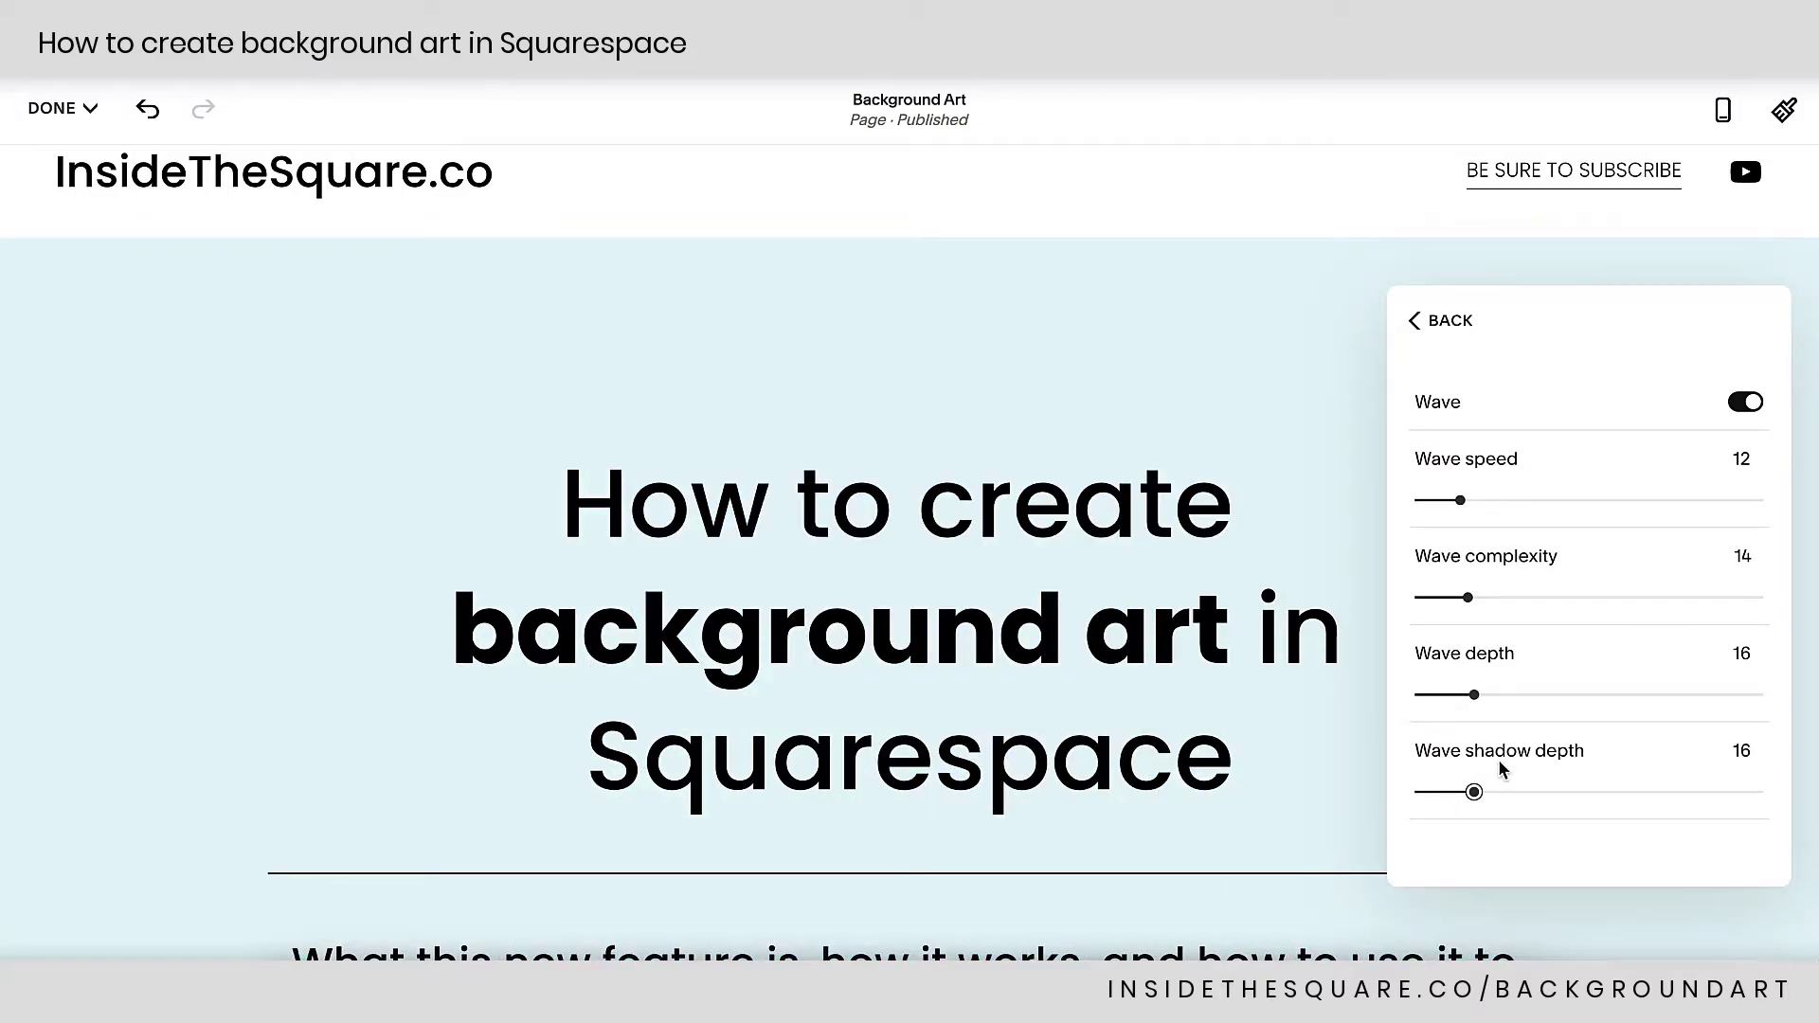
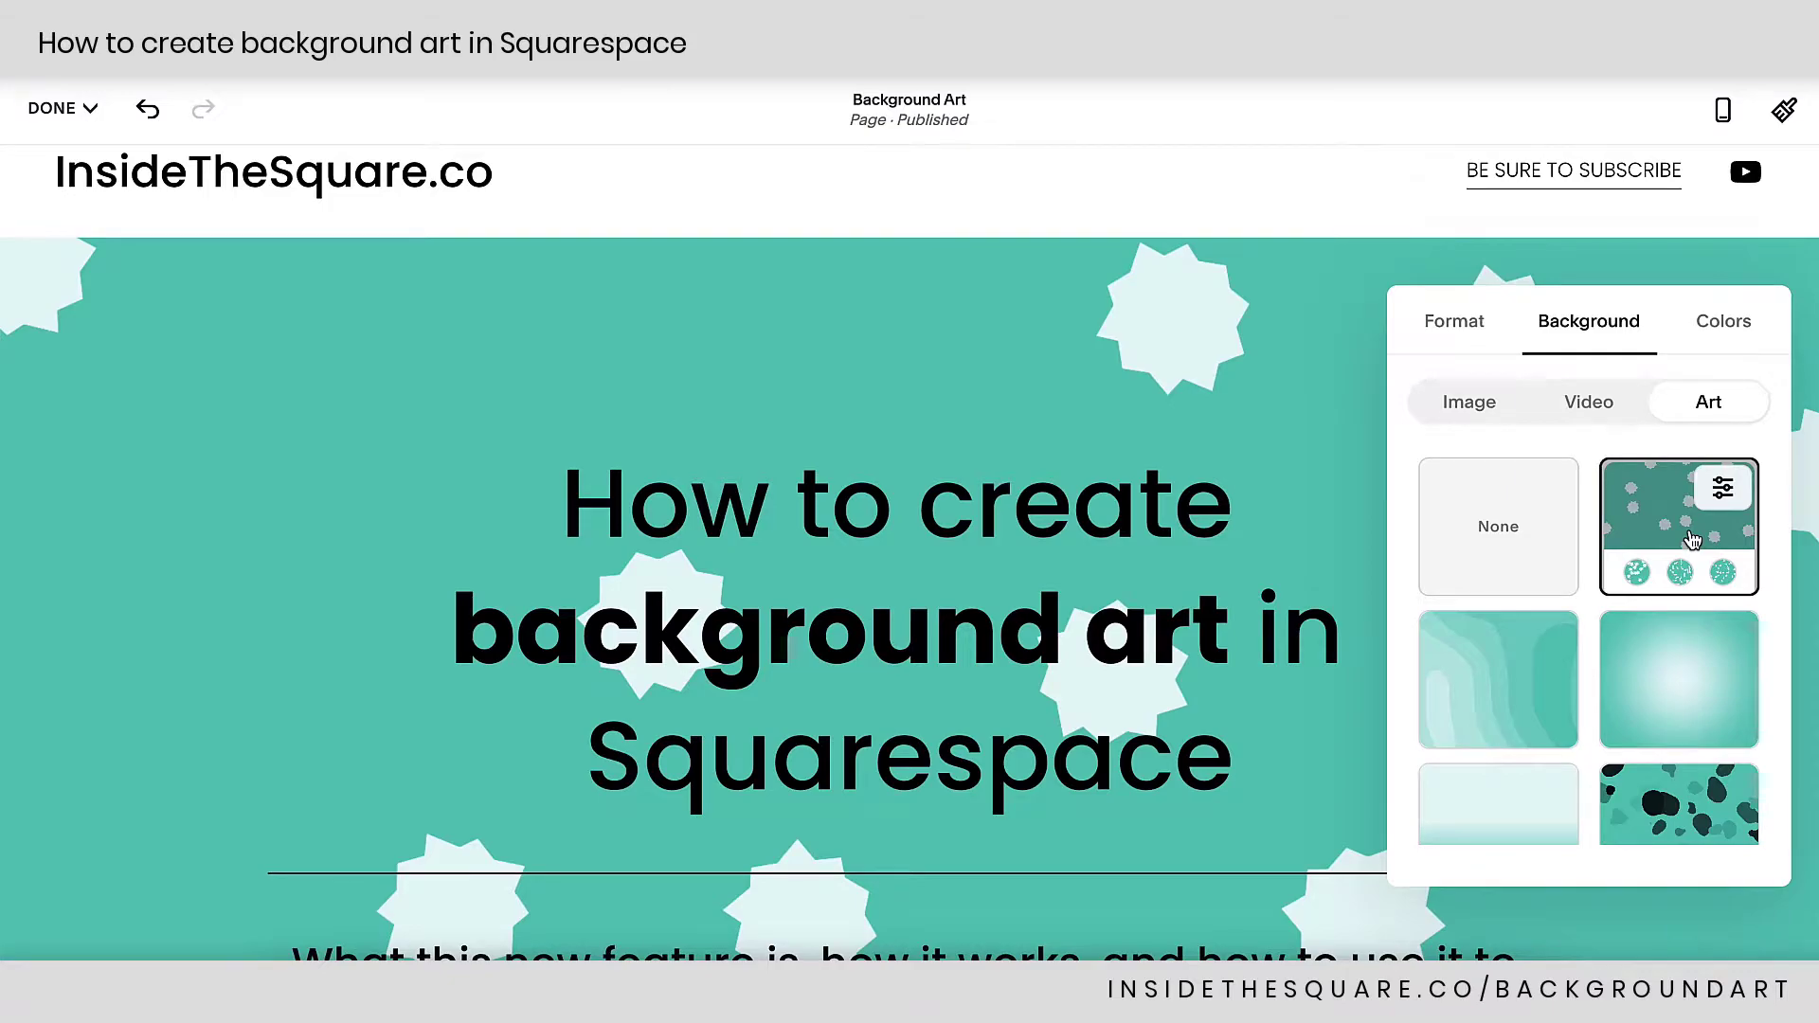
# Set the scattered-shapes art's filter to None, review its wave settings and return to the list of background art.
pyautogui.click(1724, 489)
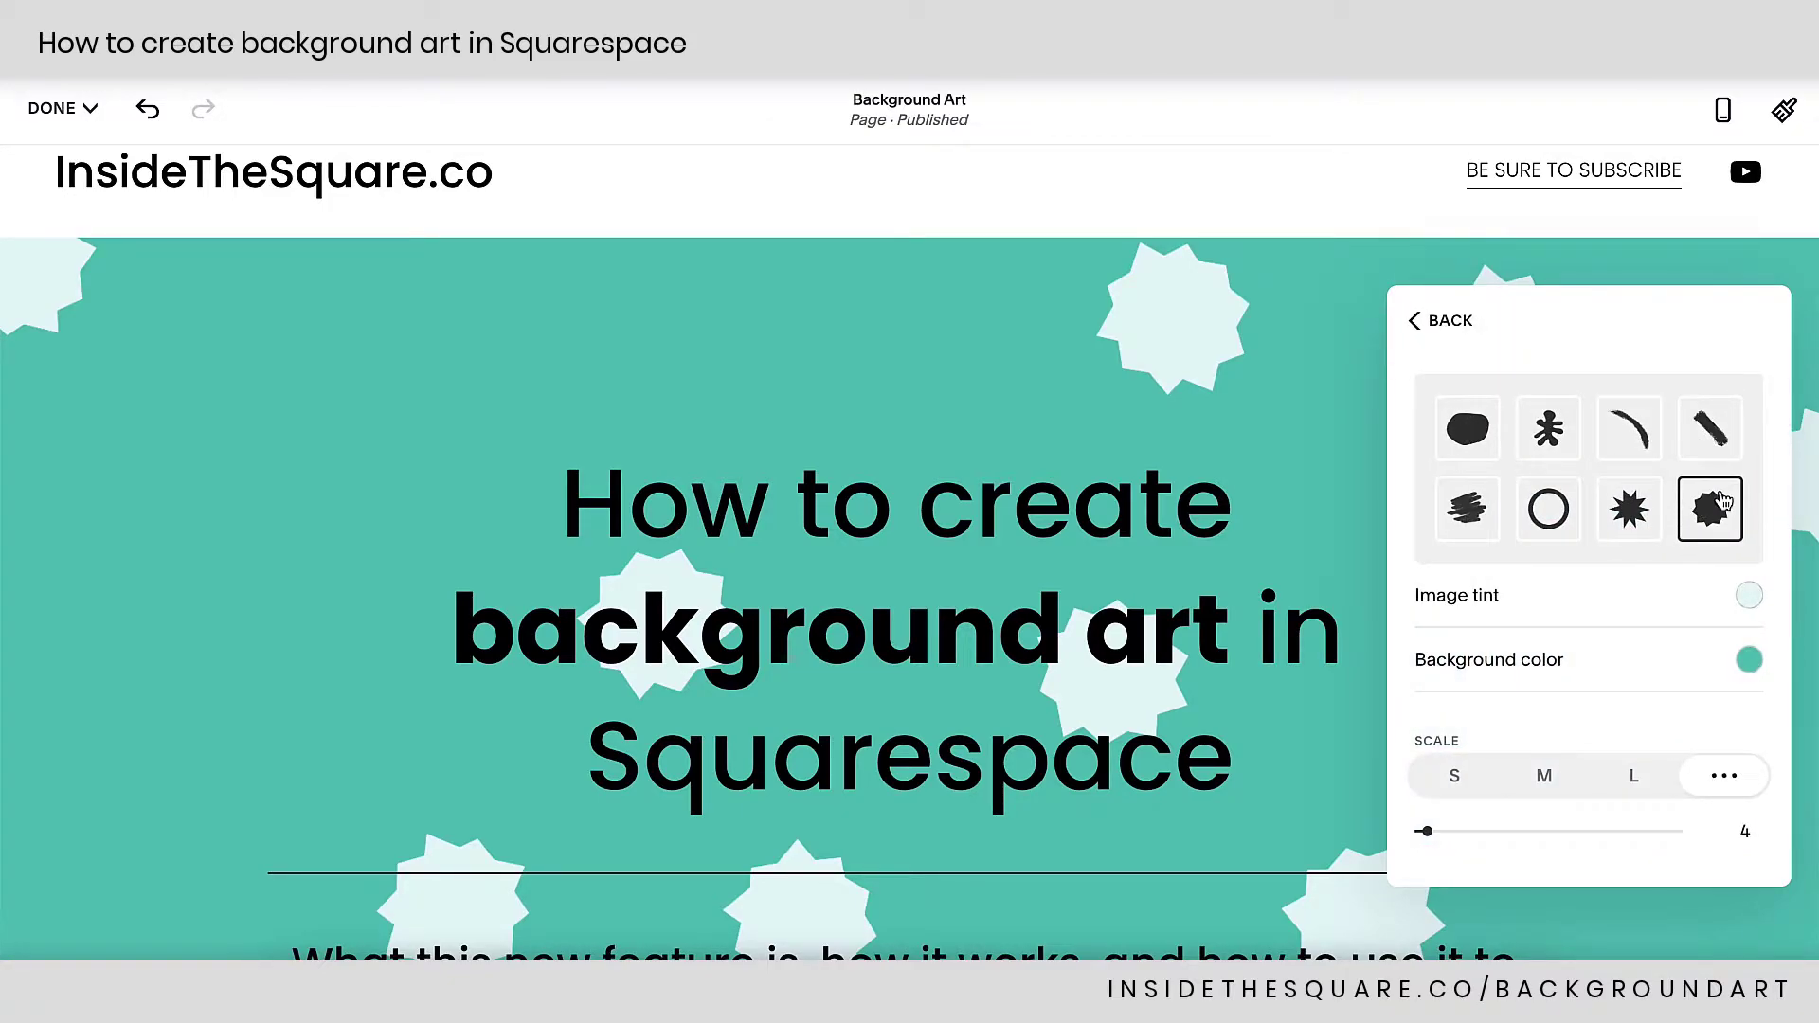
pyautogui.scroll(-5, 1724, 500)
pyautogui.scroll(-1, 1725, 500)
pyautogui.click(1611, 515)
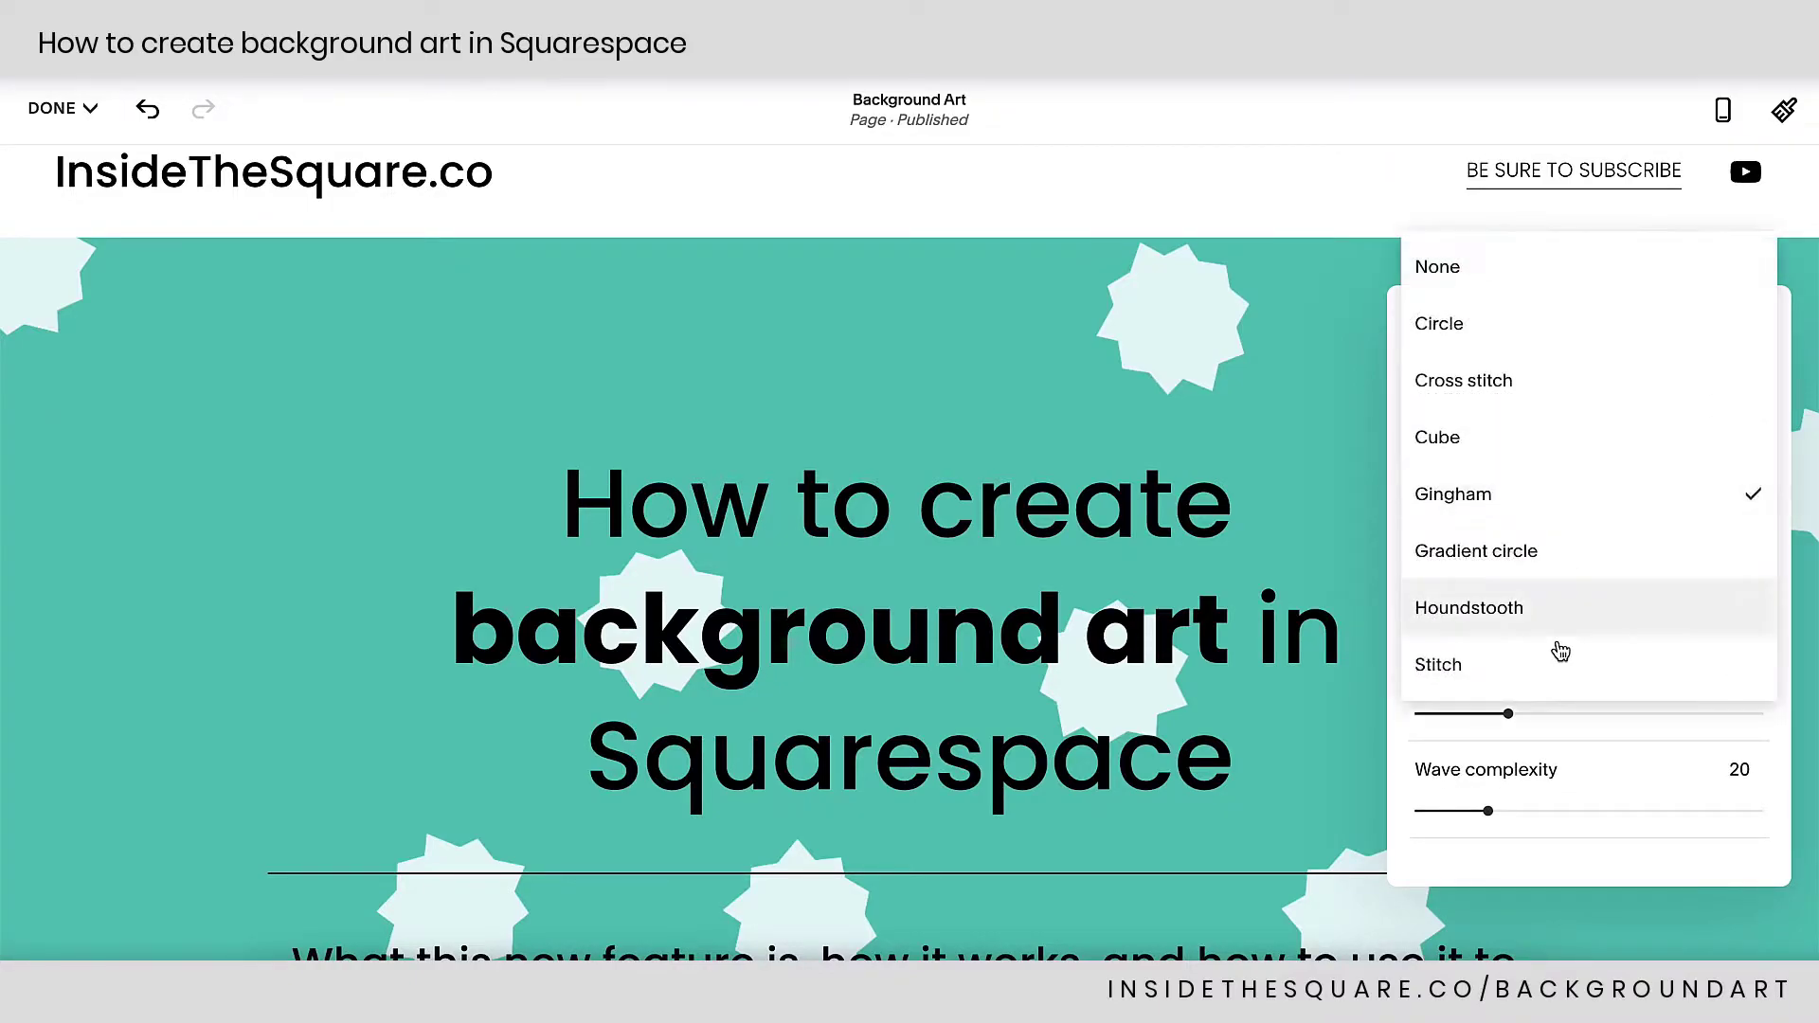
pyautogui.click(1505, 290)
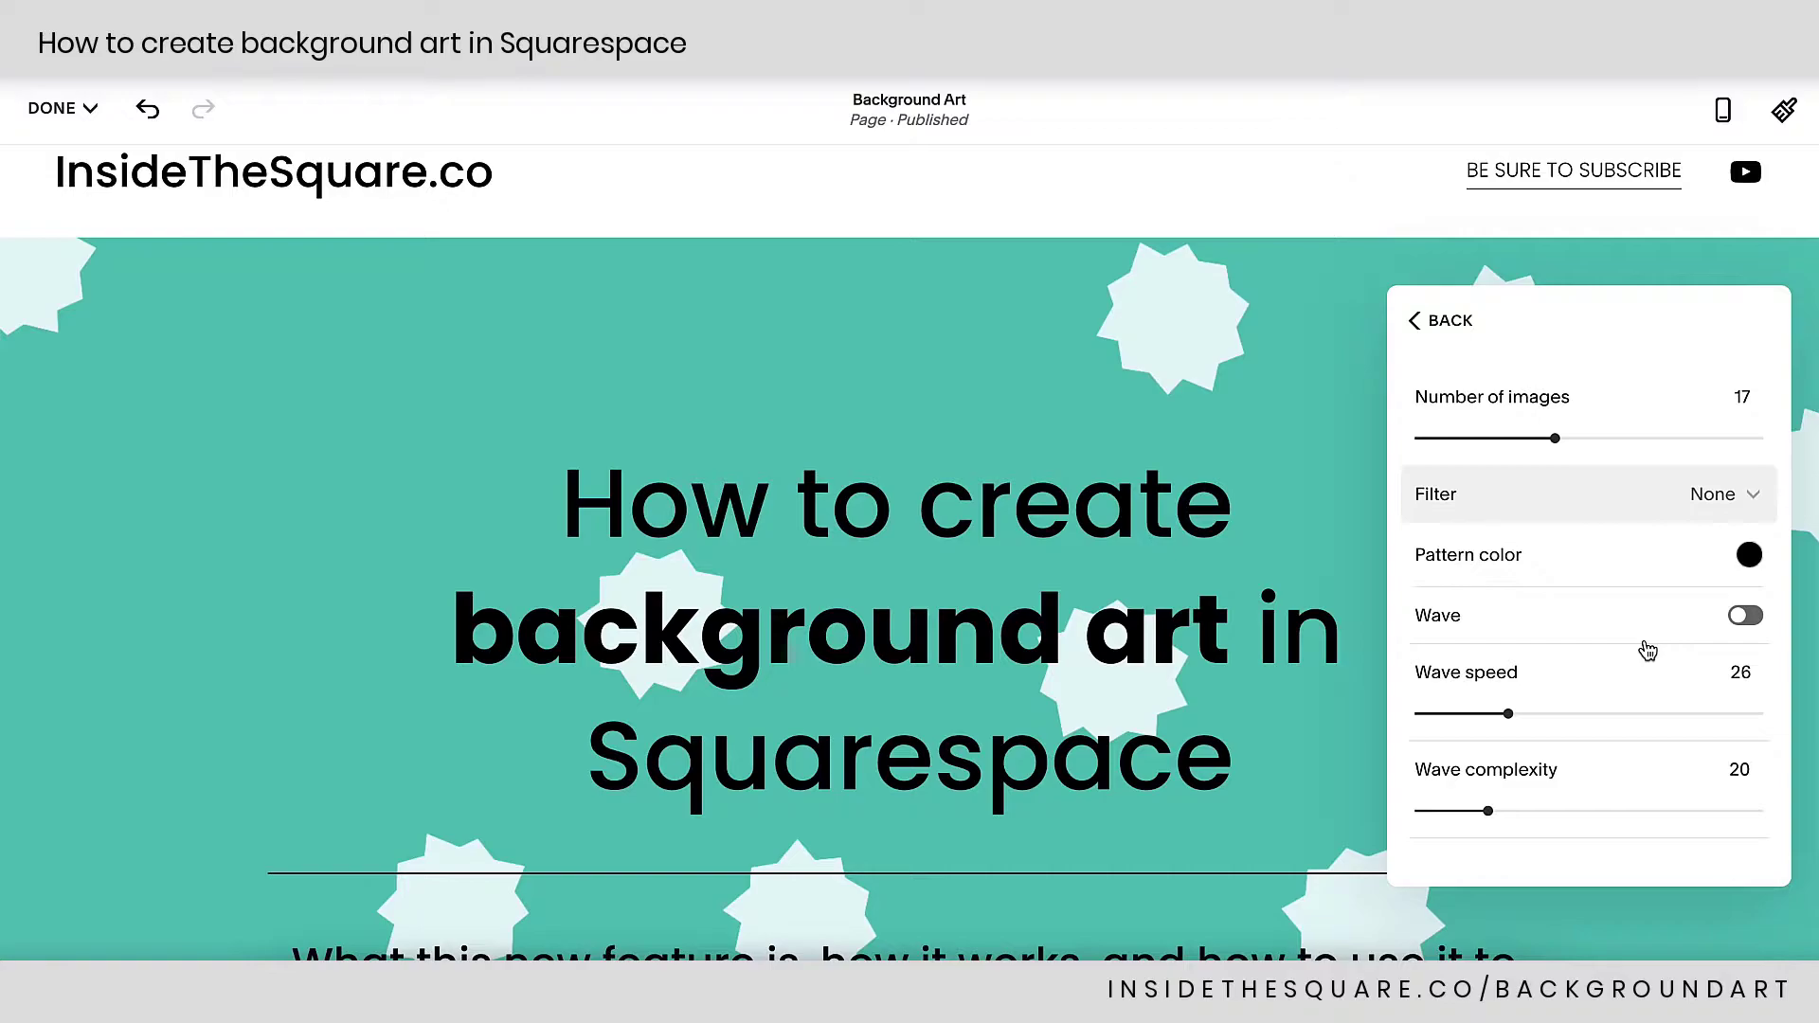
pyautogui.scroll(-4, 1647, 650)
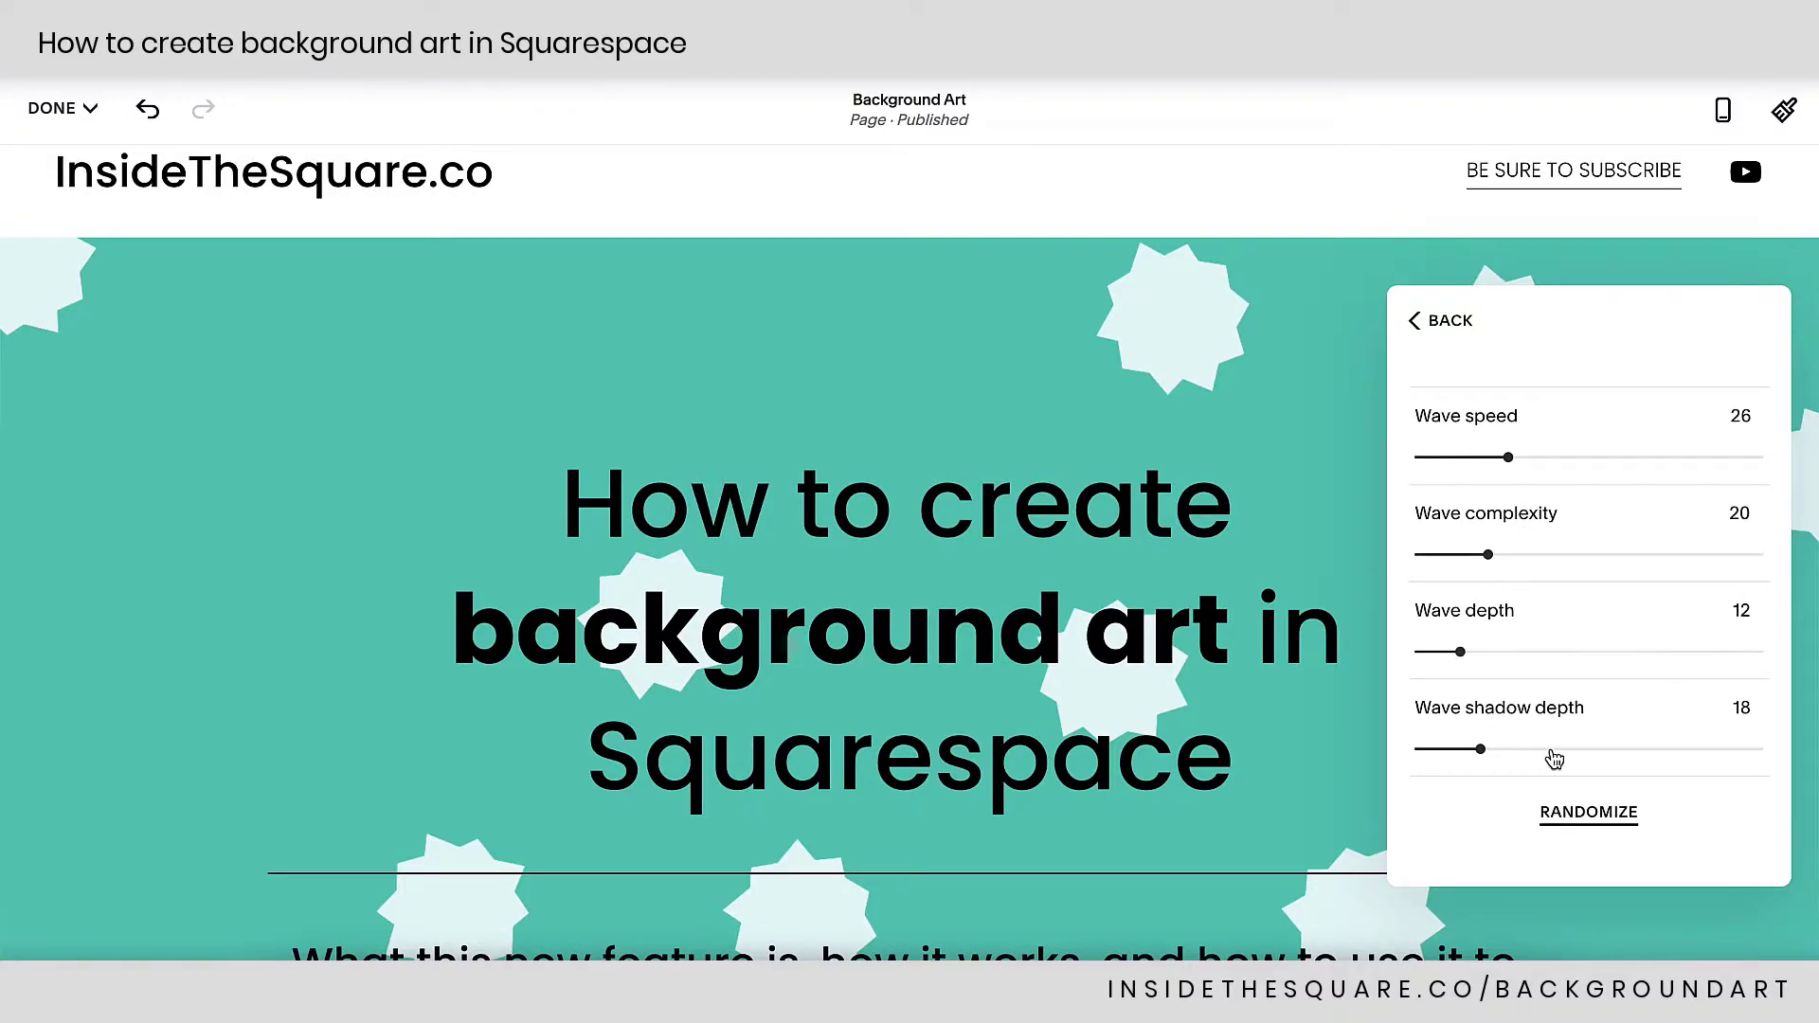
pyautogui.click(1452, 323)
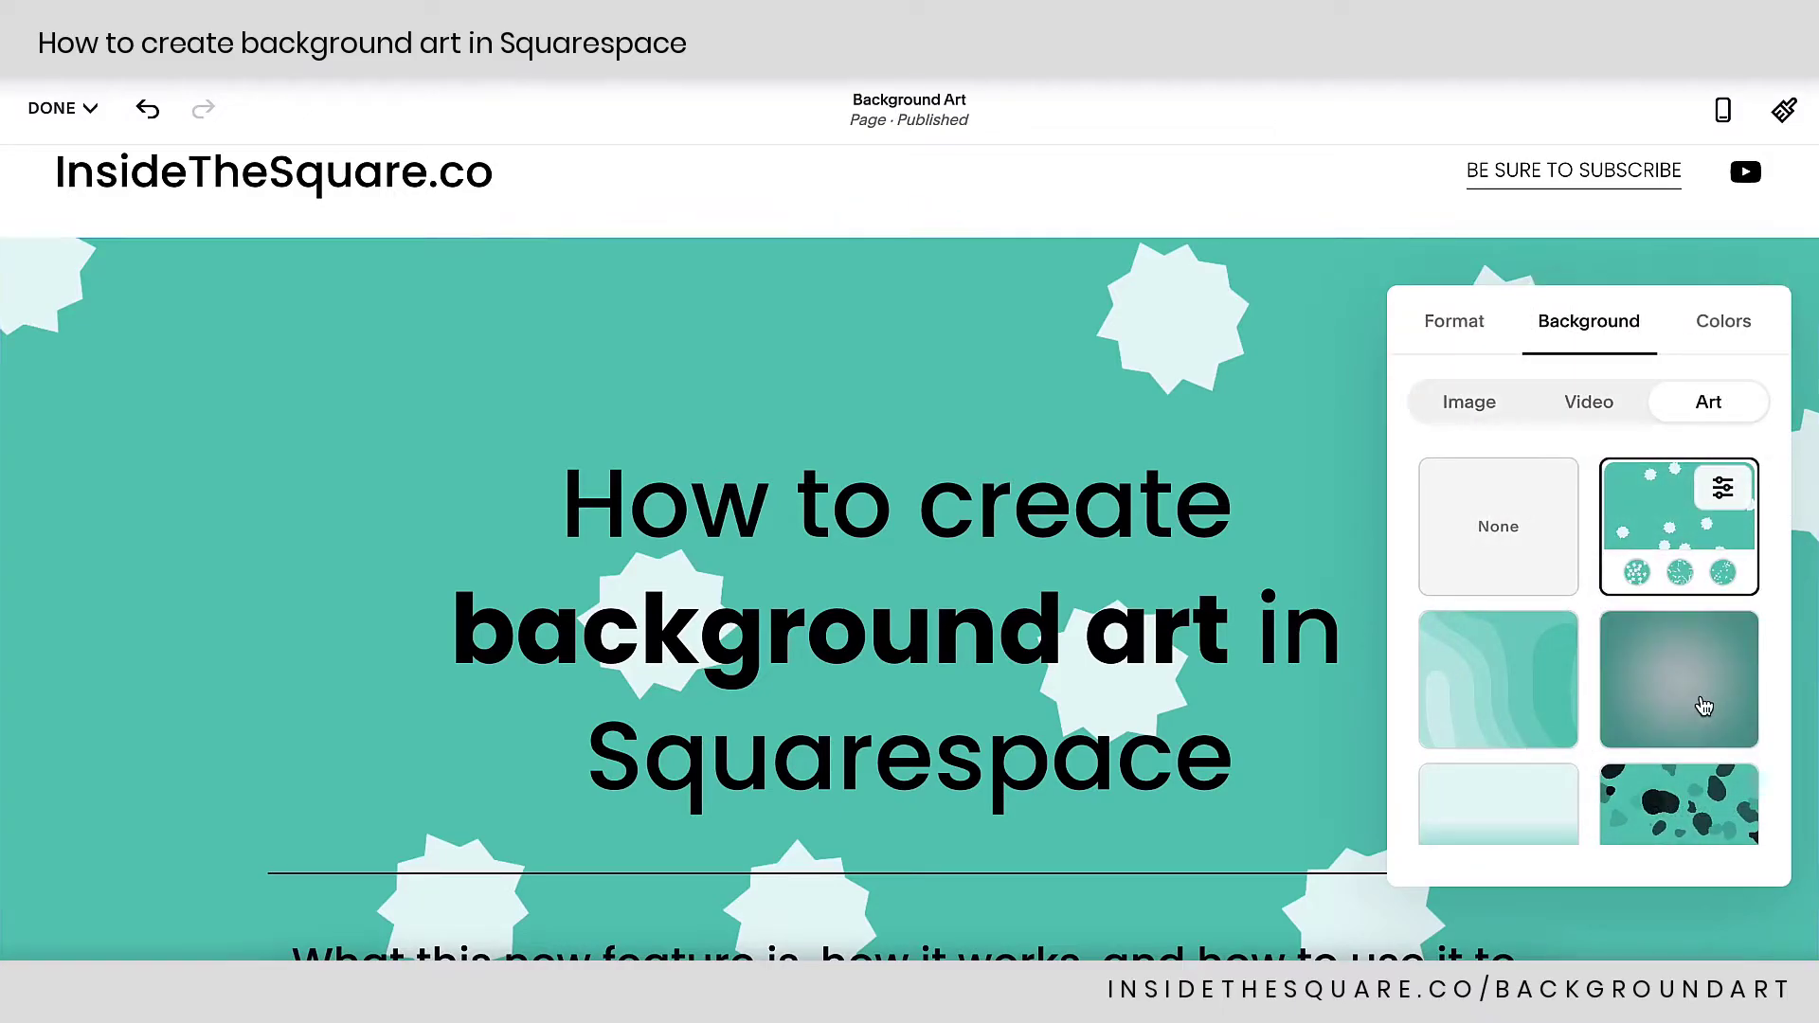
# Choose the layered-curves background art, try its other preset variations and keep the middle one.
pyautogui.click(1508, 663)
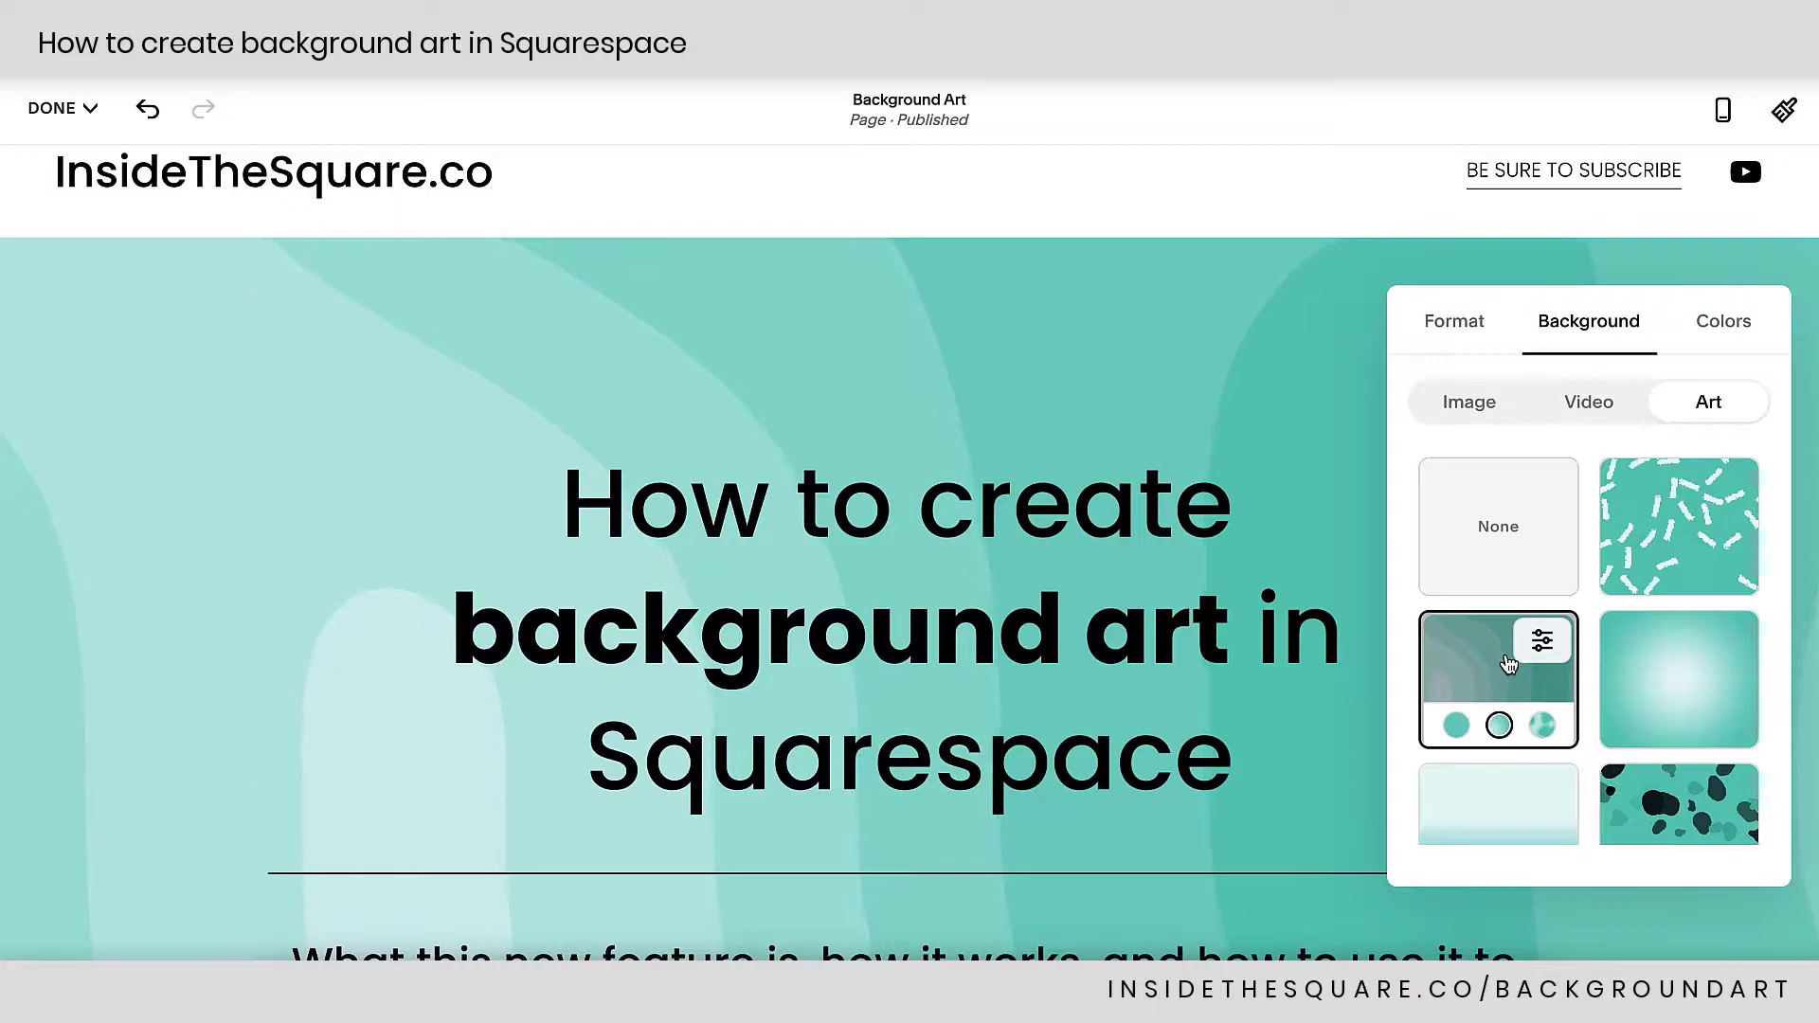
pyautogui.scroll(-1, 1249, 743)
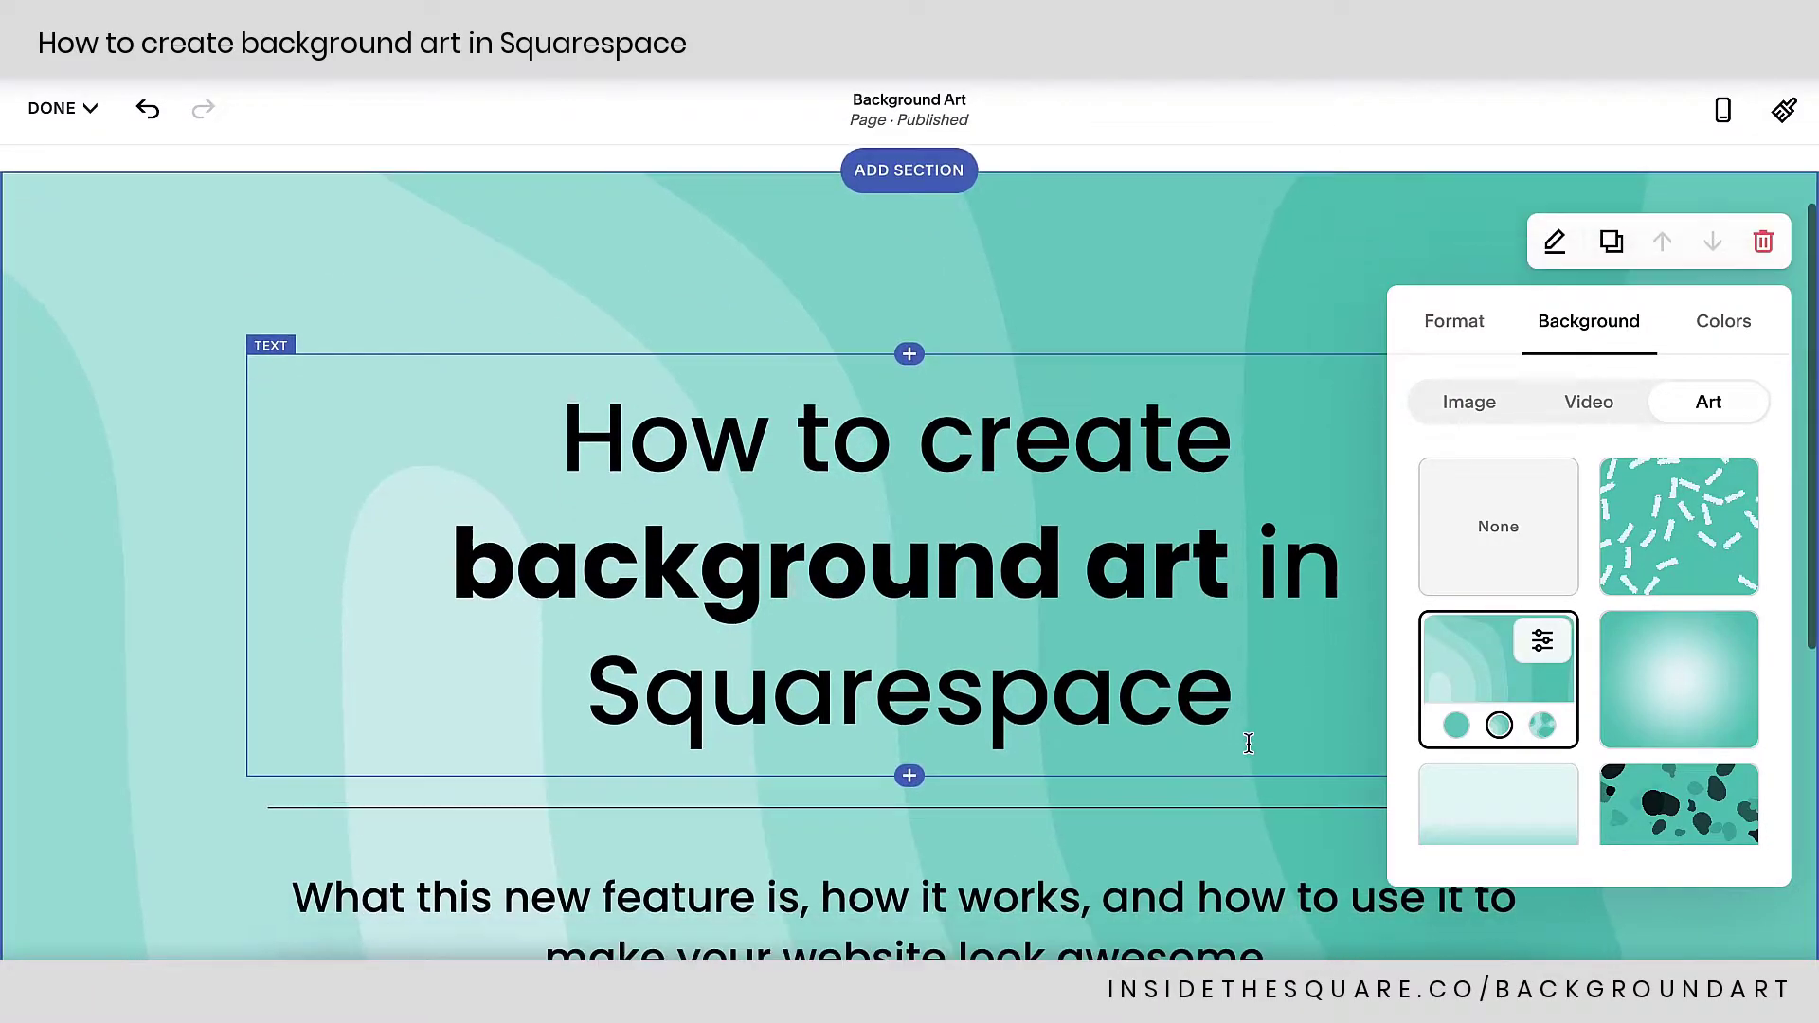
pyautogui.scroll(1, 1248, 743)
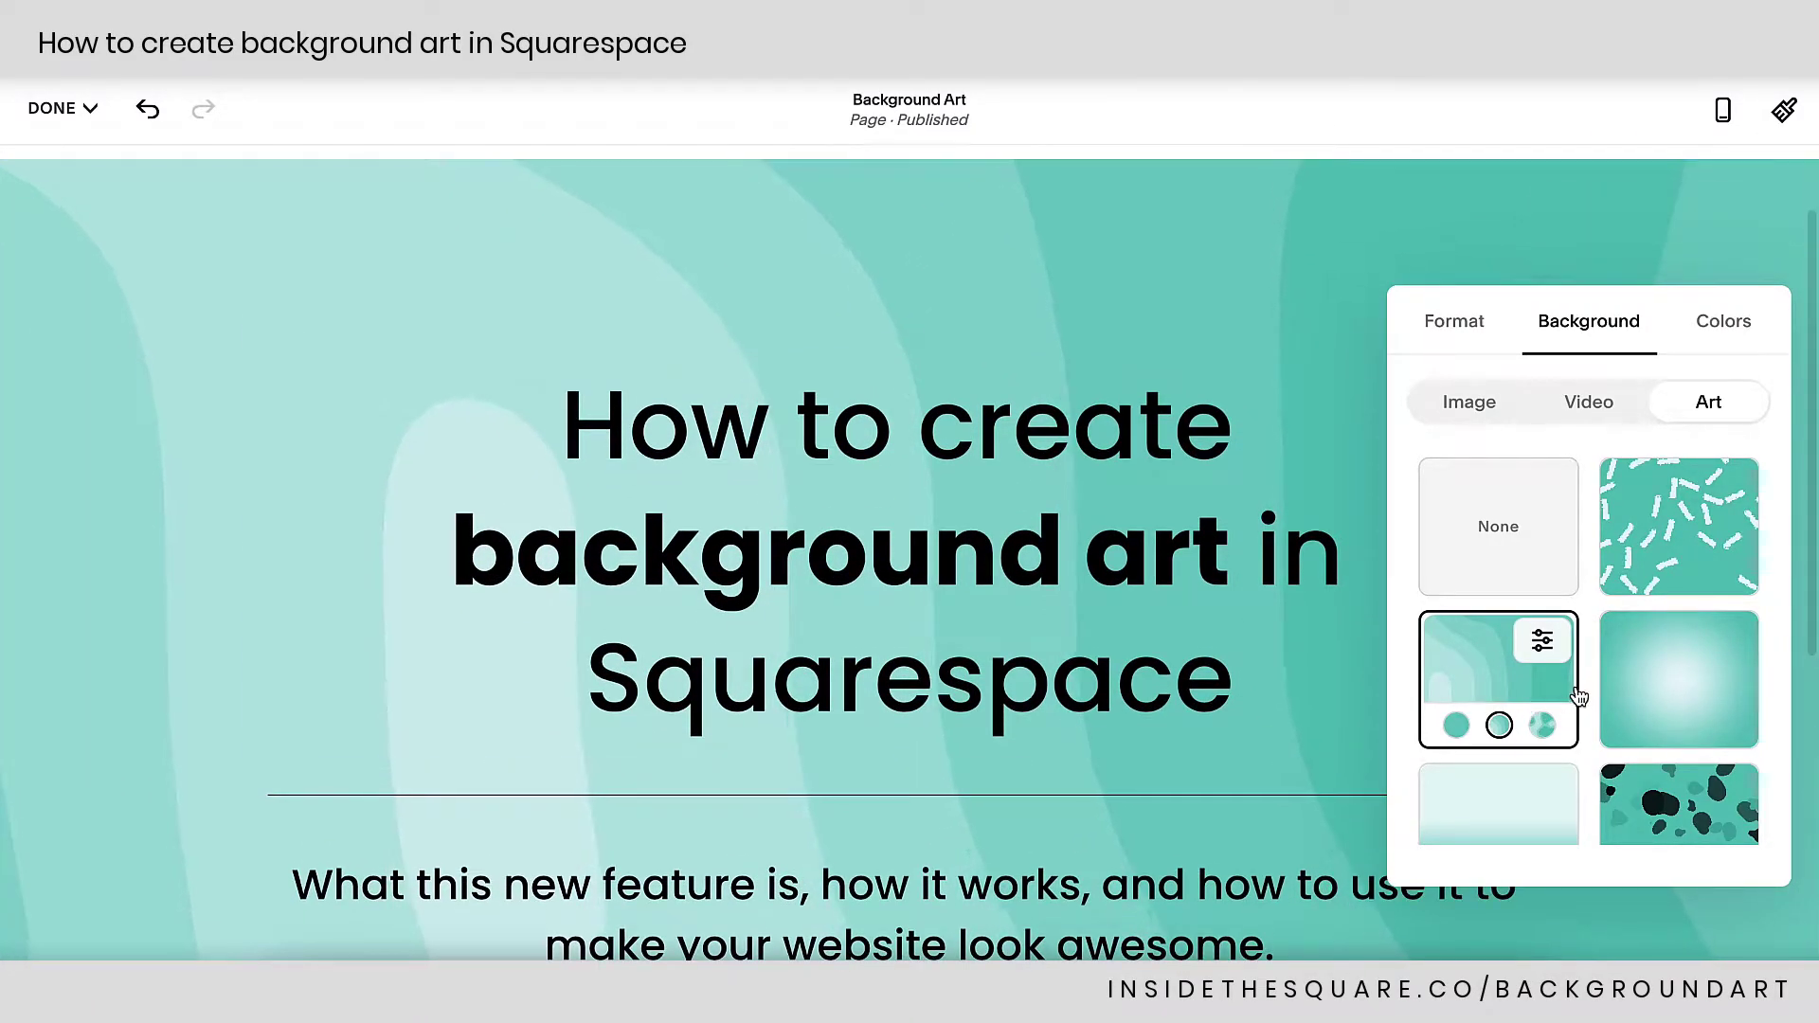
pyautogui.click(1543, 726)
pyautogui.click(1500, 727)
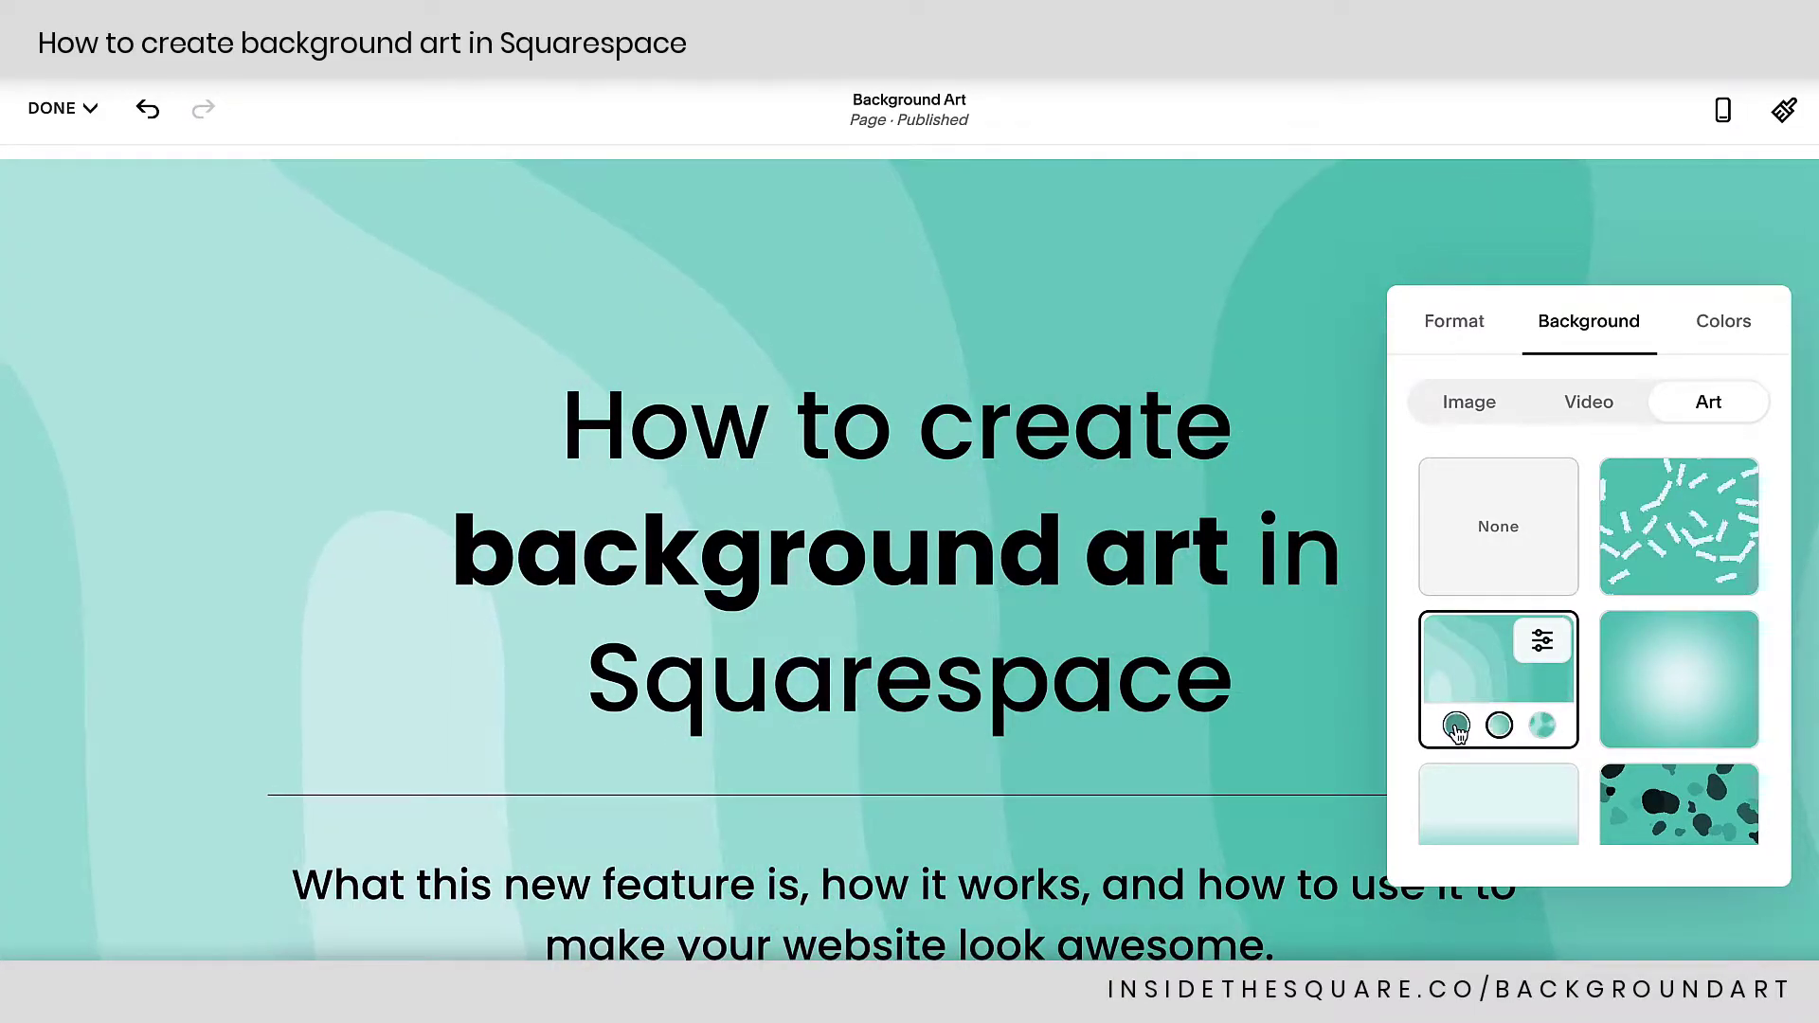
pyautogui.click(1456, 728)
pyautogui.click(1498, 730)
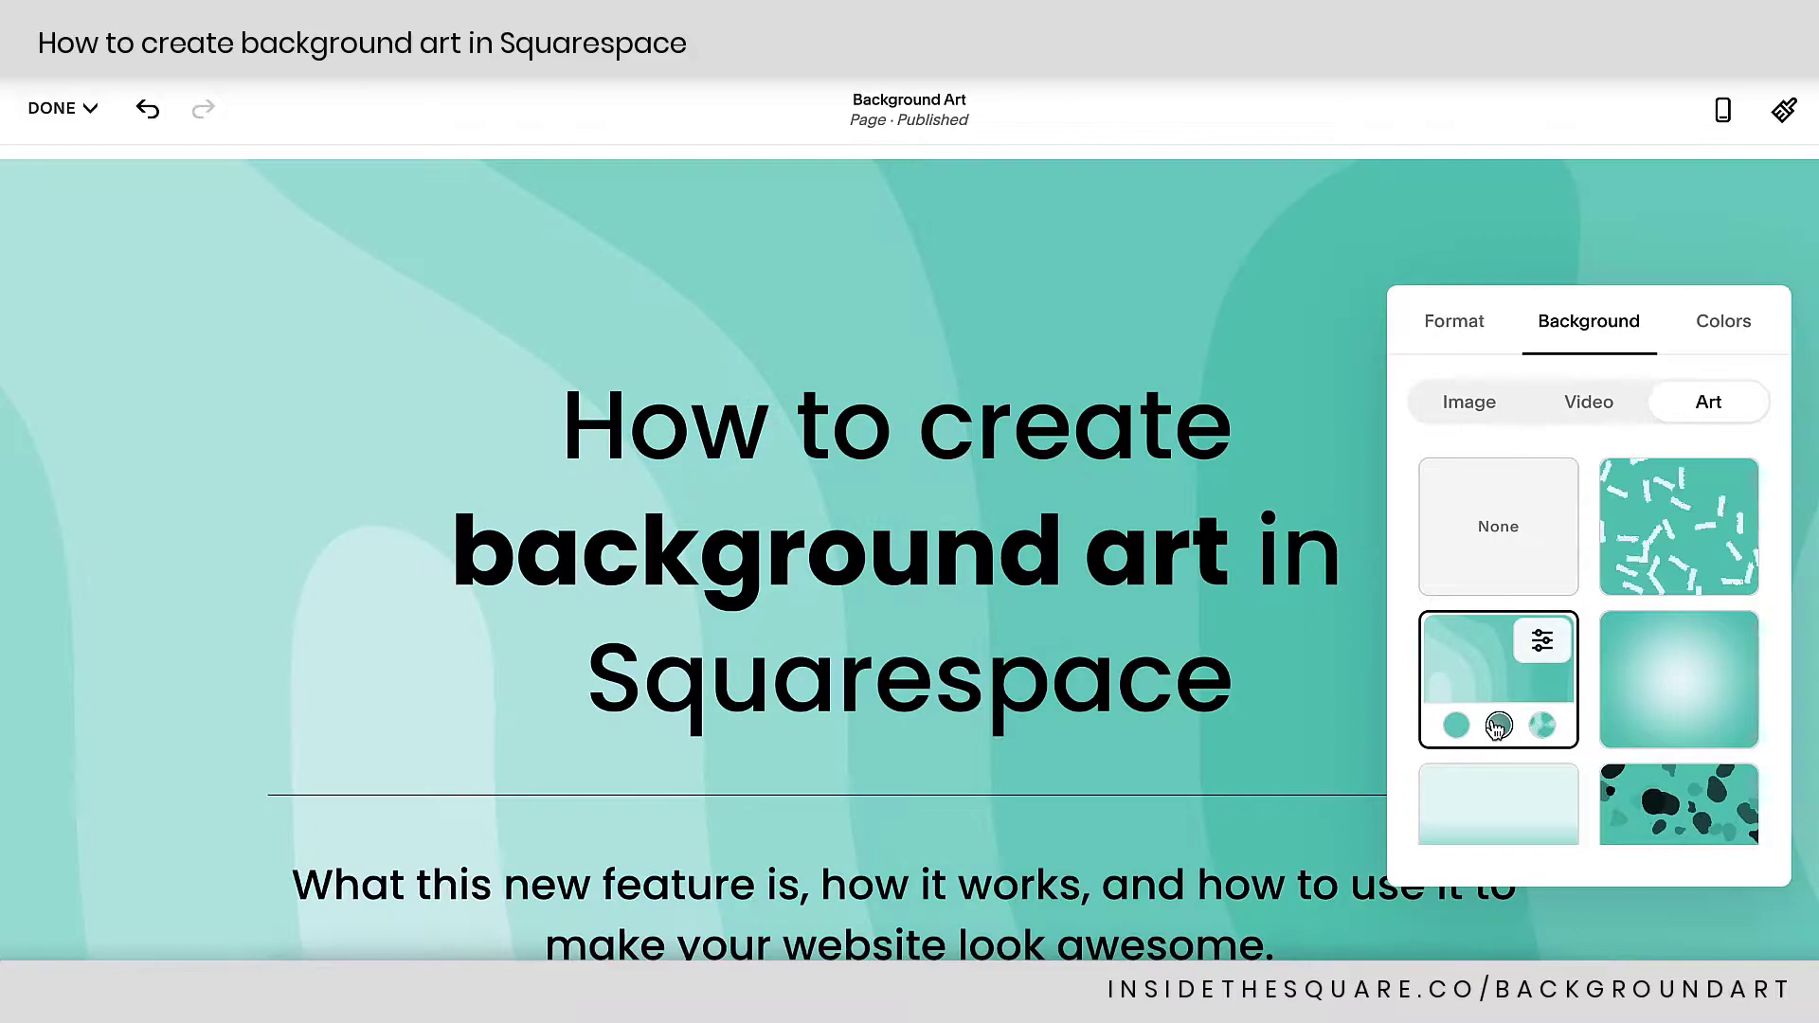
# Set the layered-curves art's end color to the white palette color and try inverting its colors.
pyautogui.click(1543, 640)
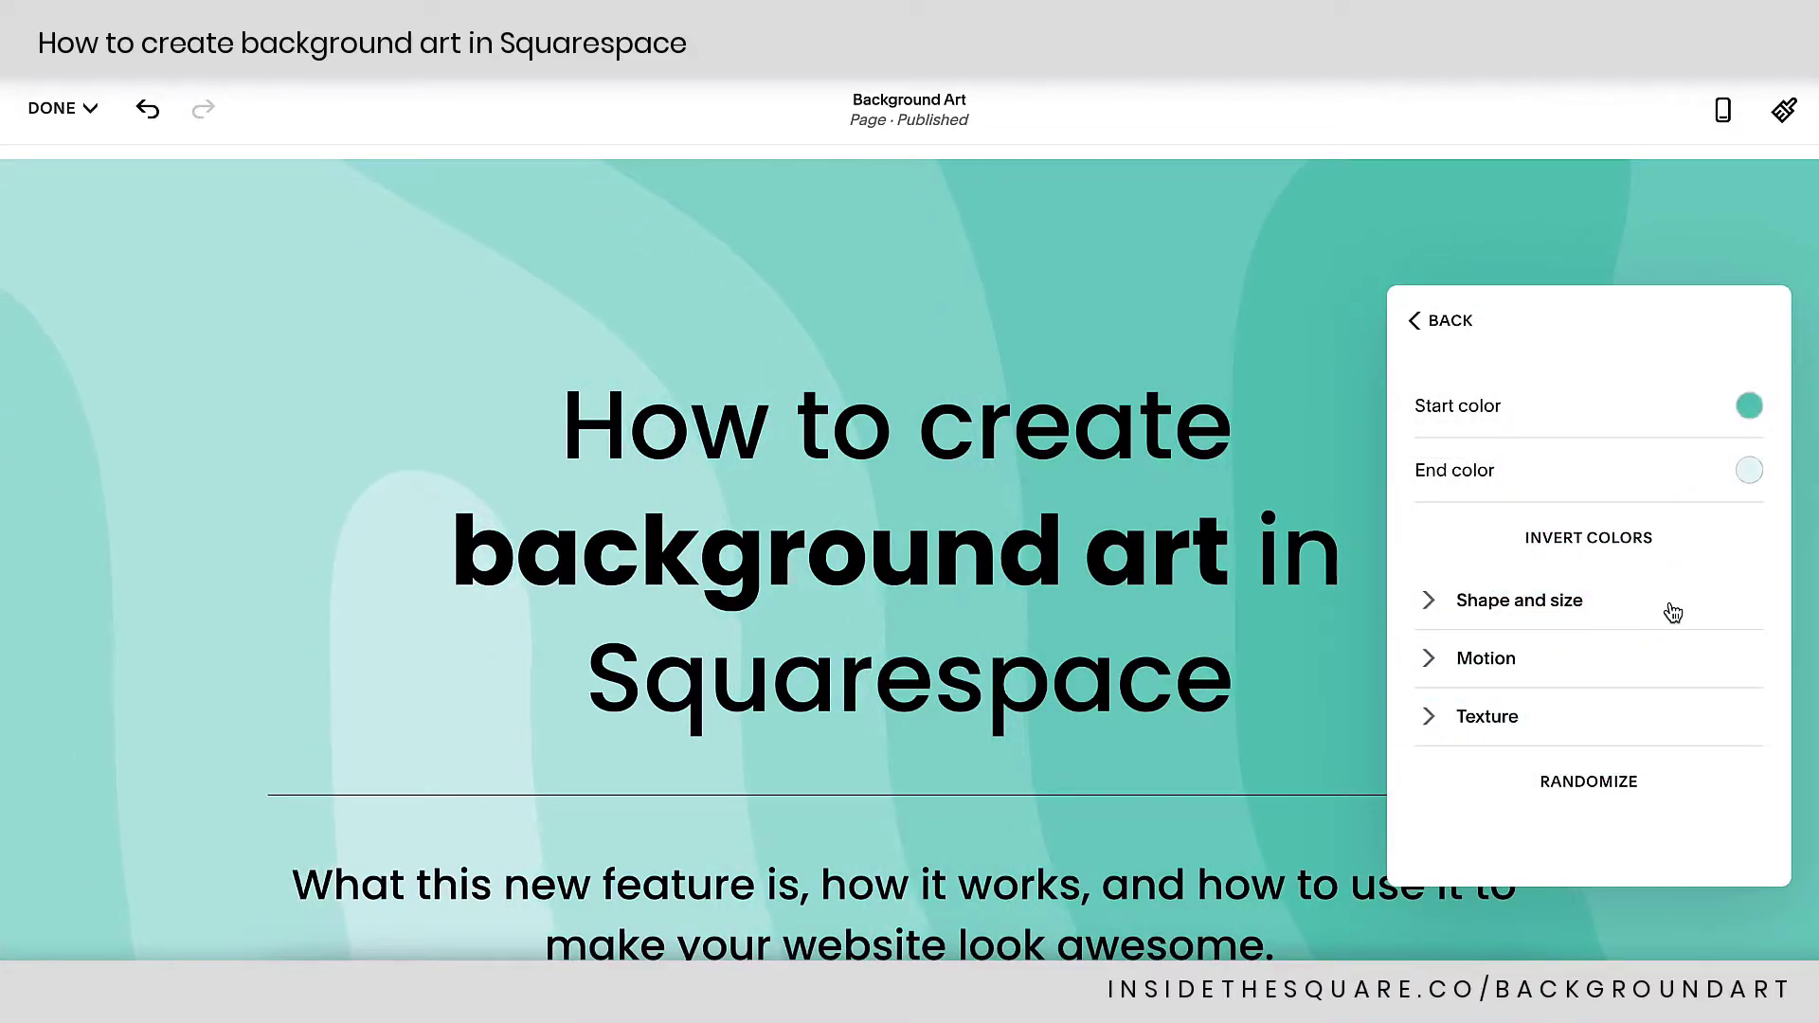
pyautogui.click(1749, 469)
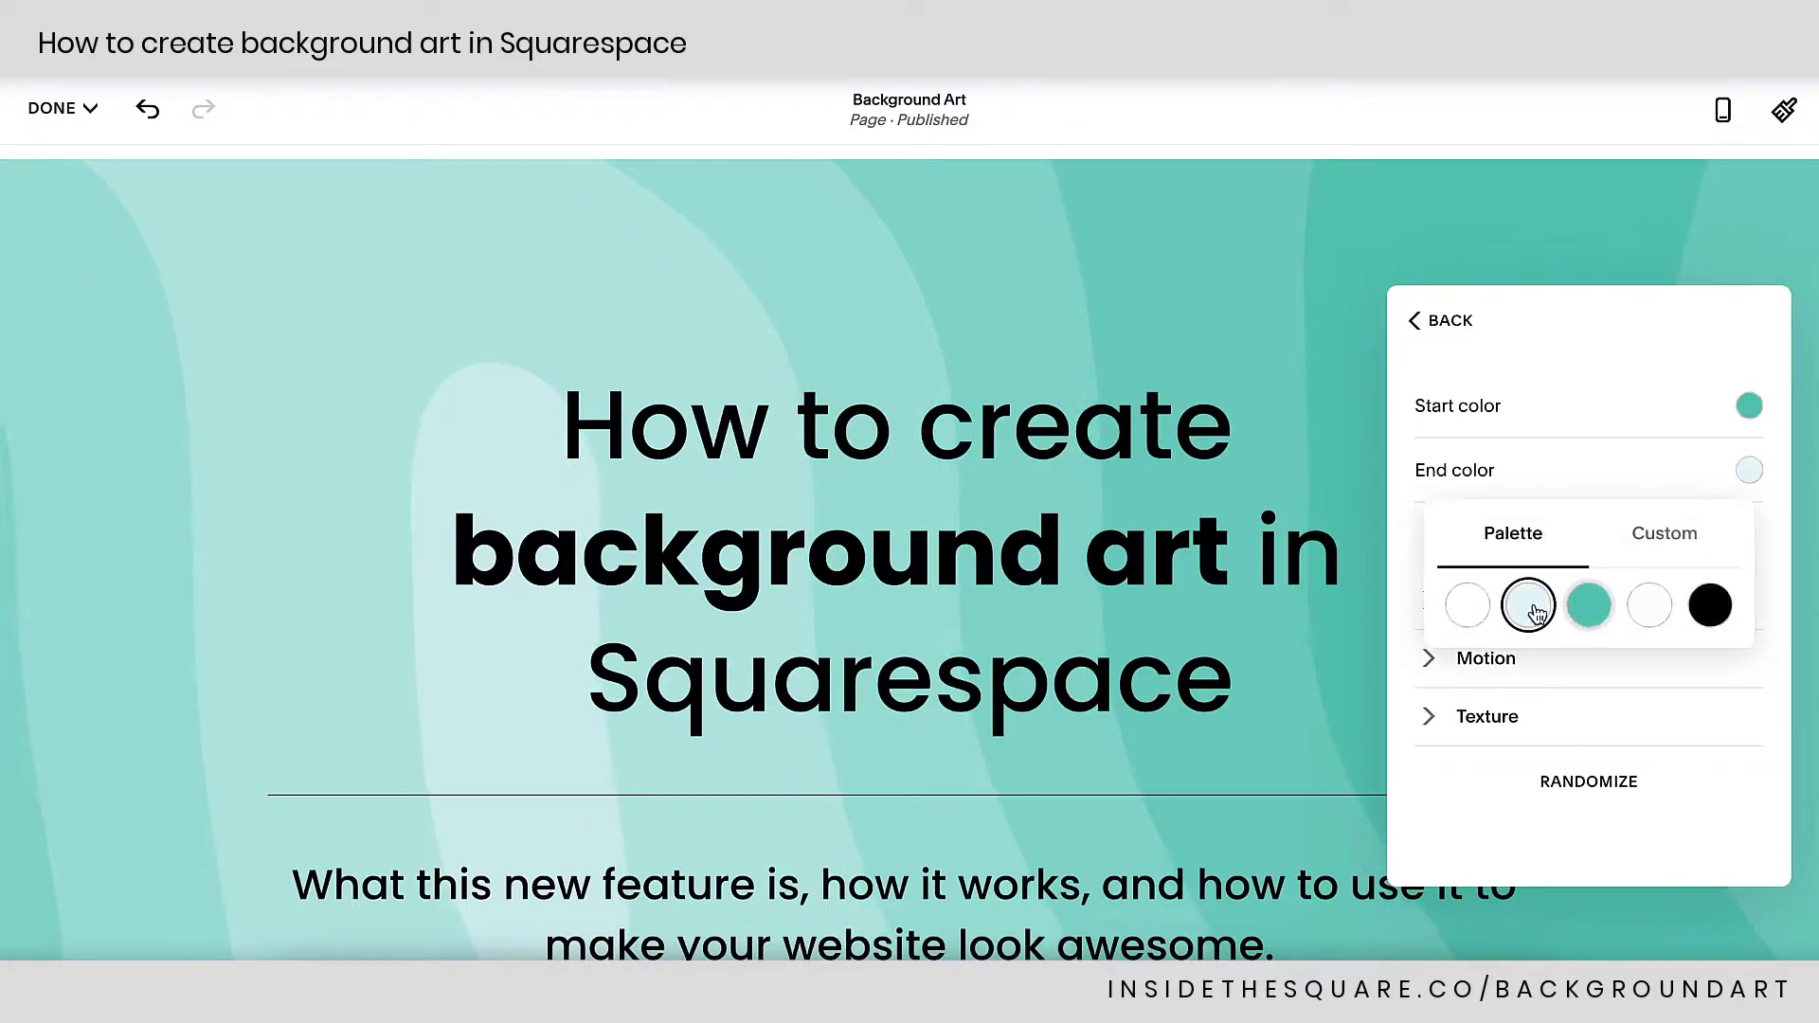
pyautogui.click(1468, 607)
pyautogui.click(1765, 494)
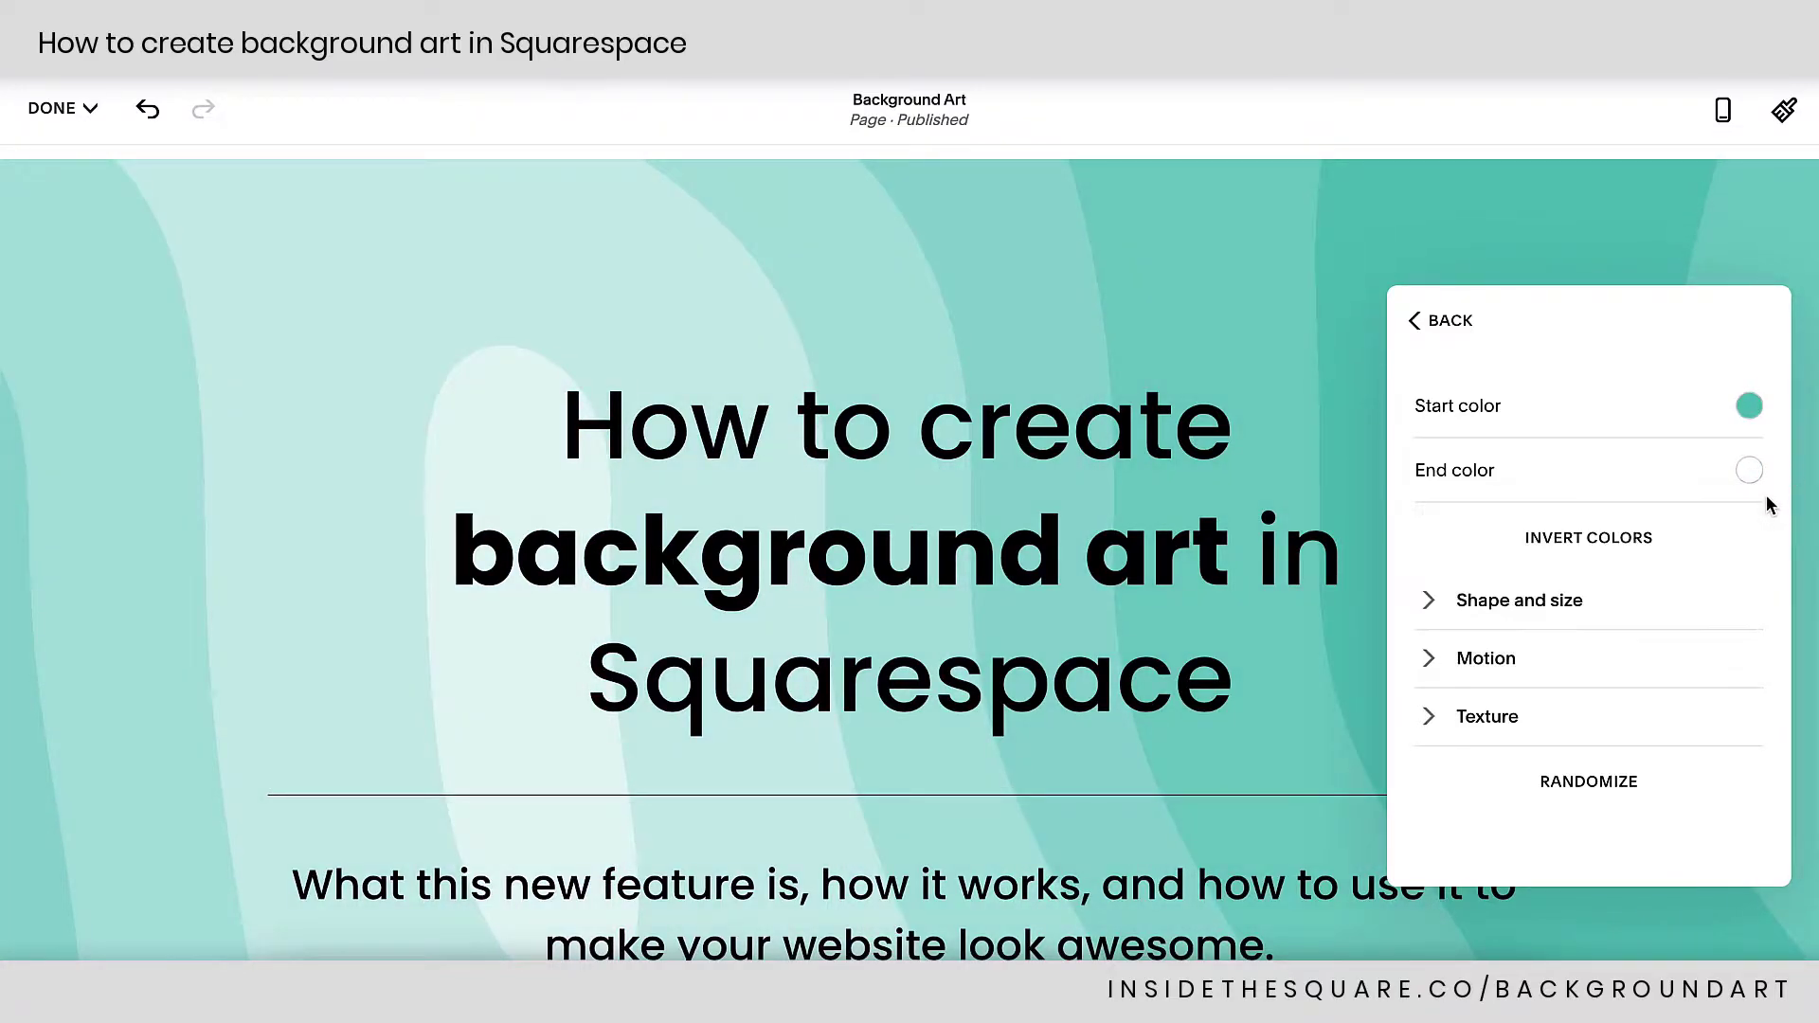
pyautogui.click(1597, 540)
pyautogui.click(1597, 540)
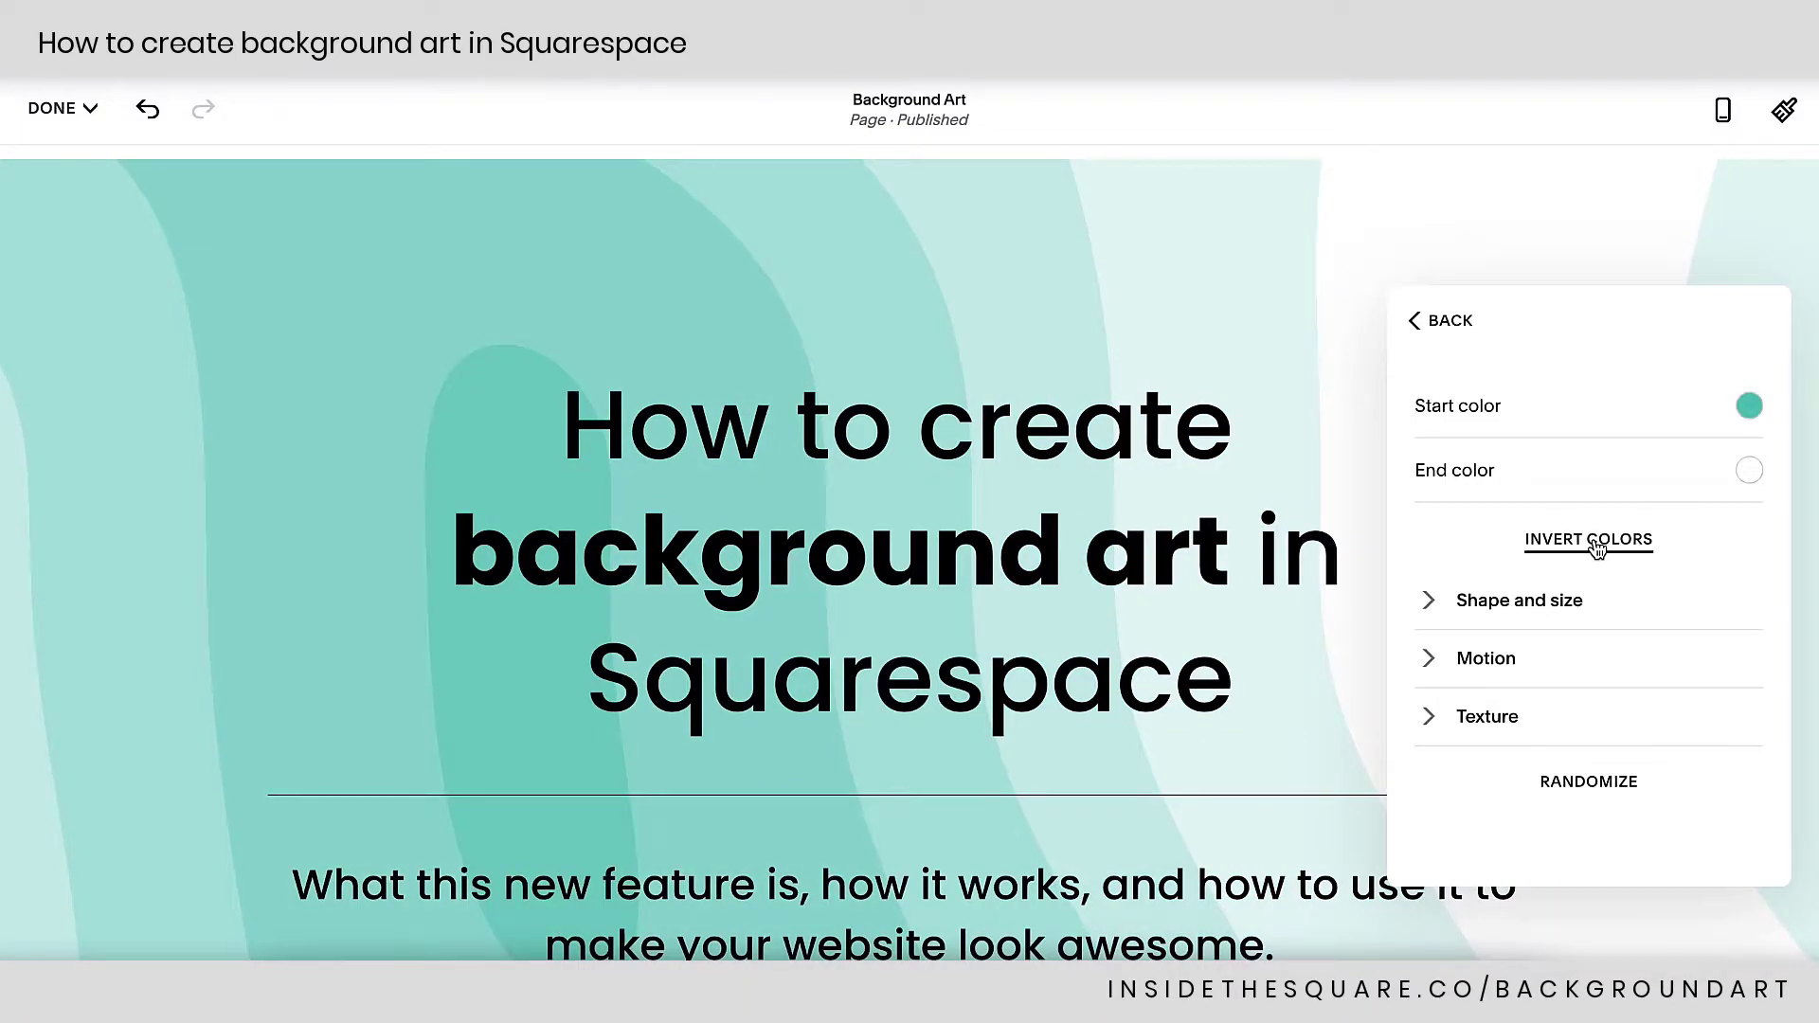
# Try a size of 40 for the layered-curves art, then set its size to 92.
pyautogui.click(1557, 603)
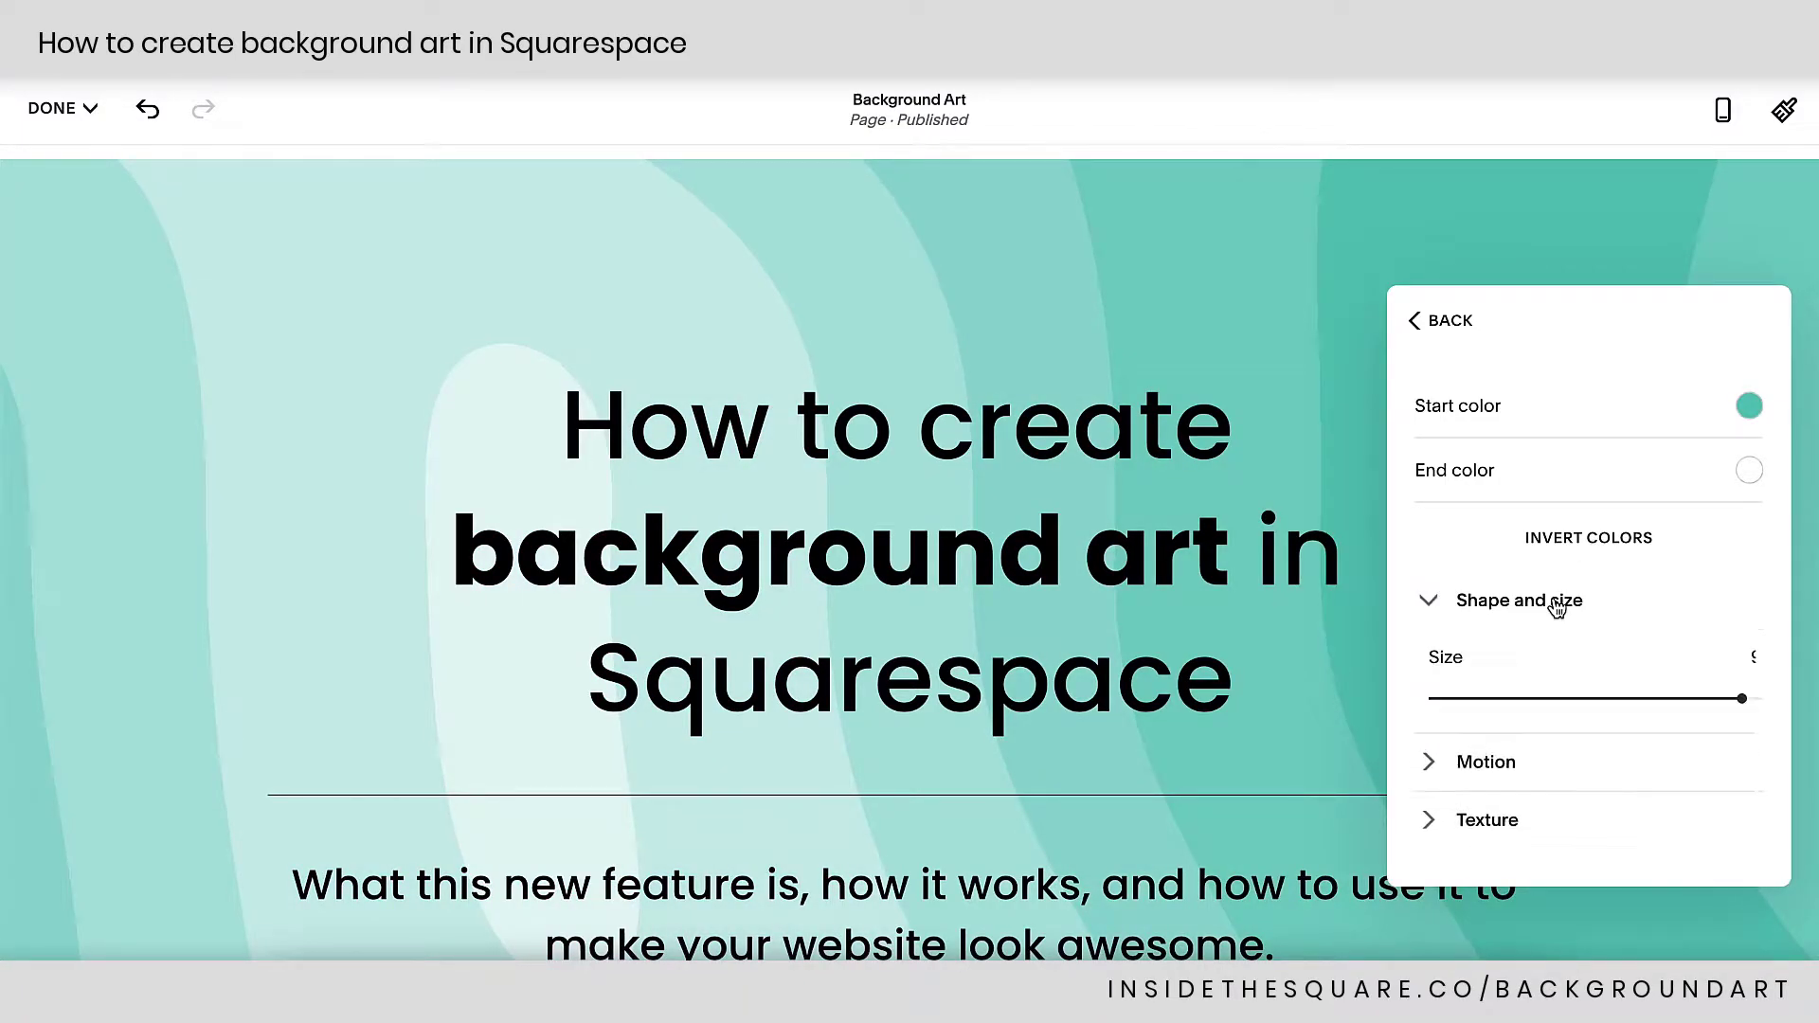
pyautogui.scroll(-1, 1554, 613)
pyautogui.moveTo(1554, 616)
pyautogui.mouseDown()
pyautogui.moveTo(1758, 615)
pyautogui.moveTo(1510, 622)
pyautogui.moveTo(1561, 622)
pyautogui.mouseUp()
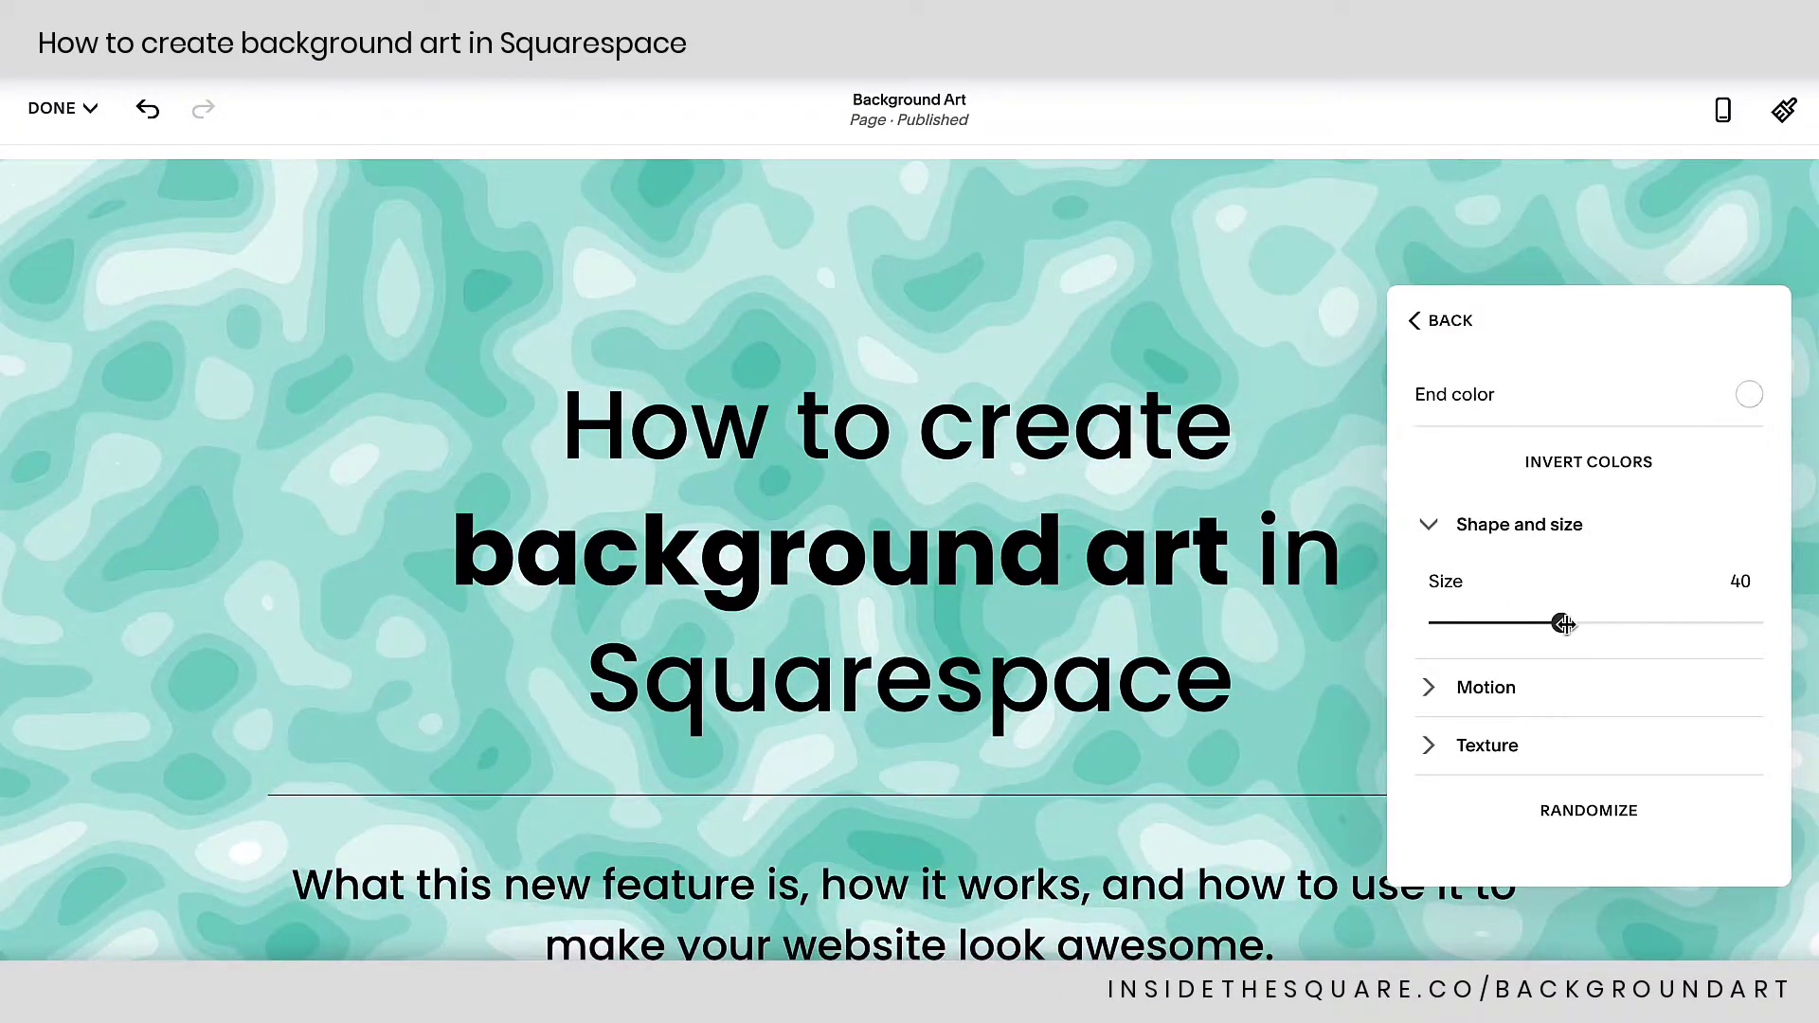
pyautogui.moveTo(1623, 626); pyautogui.dragTo(1731, 622)
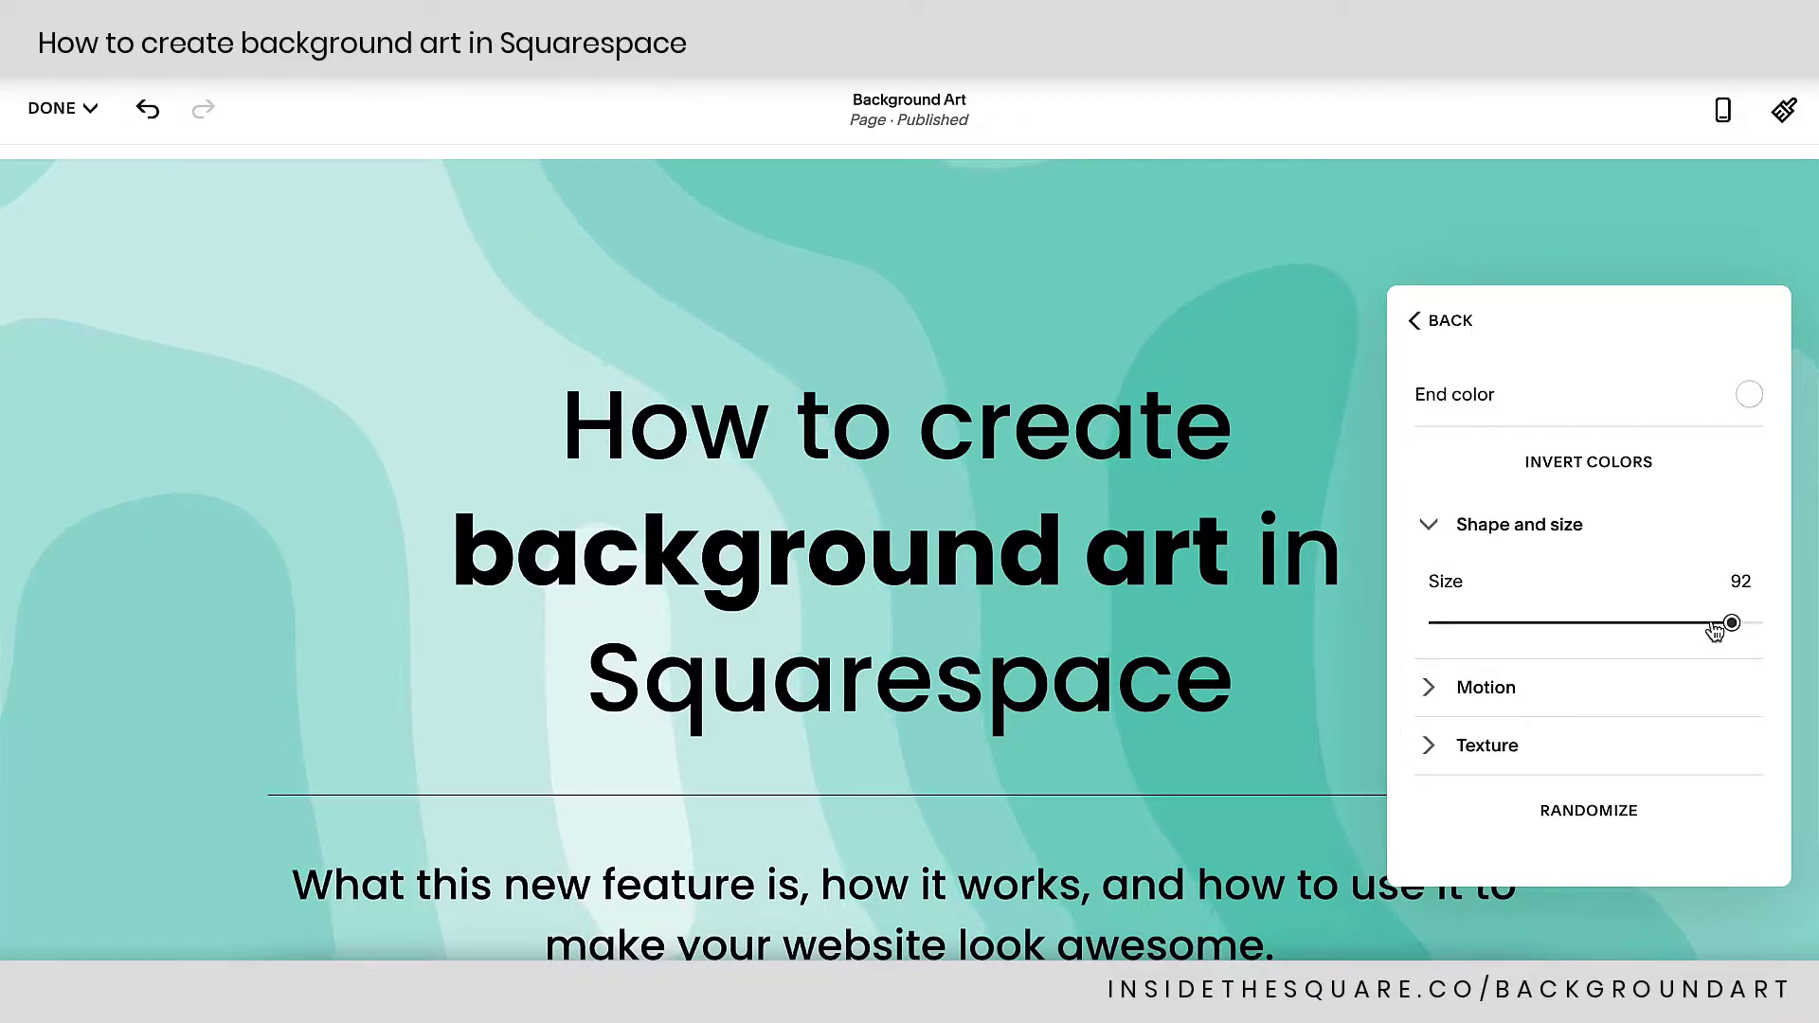
# Set the movement direction of the layered-curves art's motion to 224.
pyautogui.click(1554, 691)
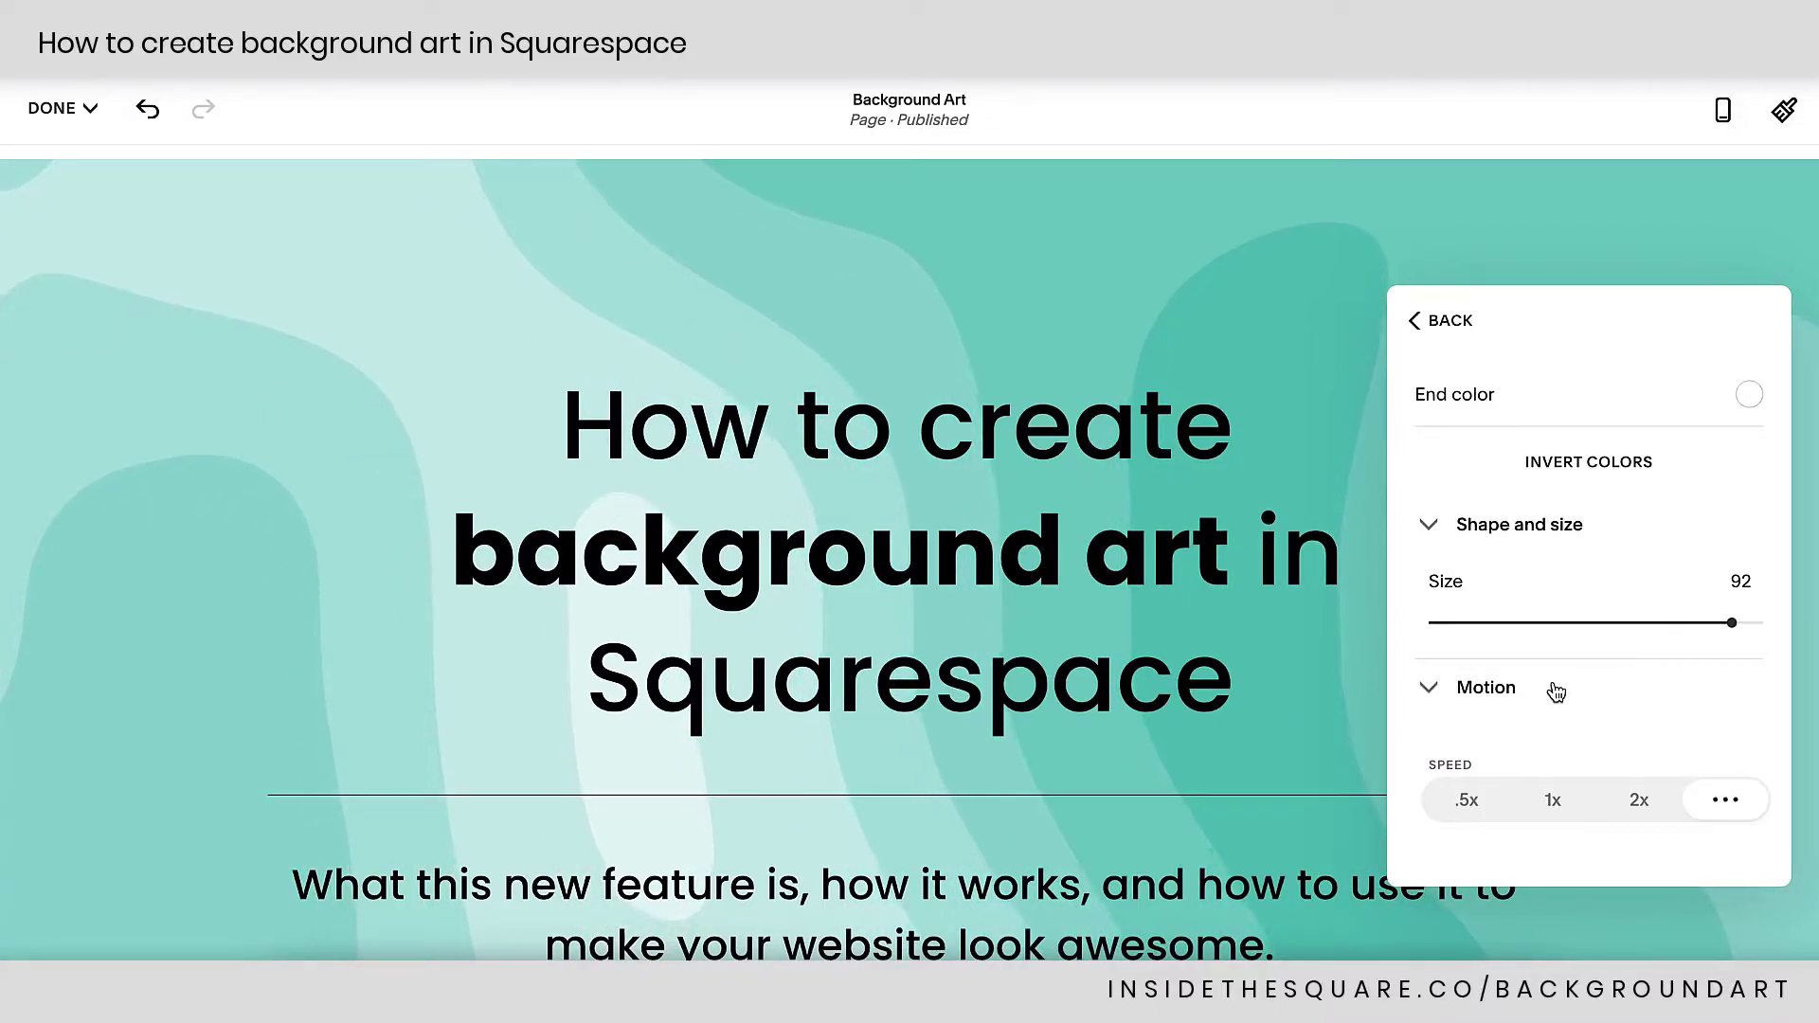
pyautogui.scroll(-4, 1555, 691)
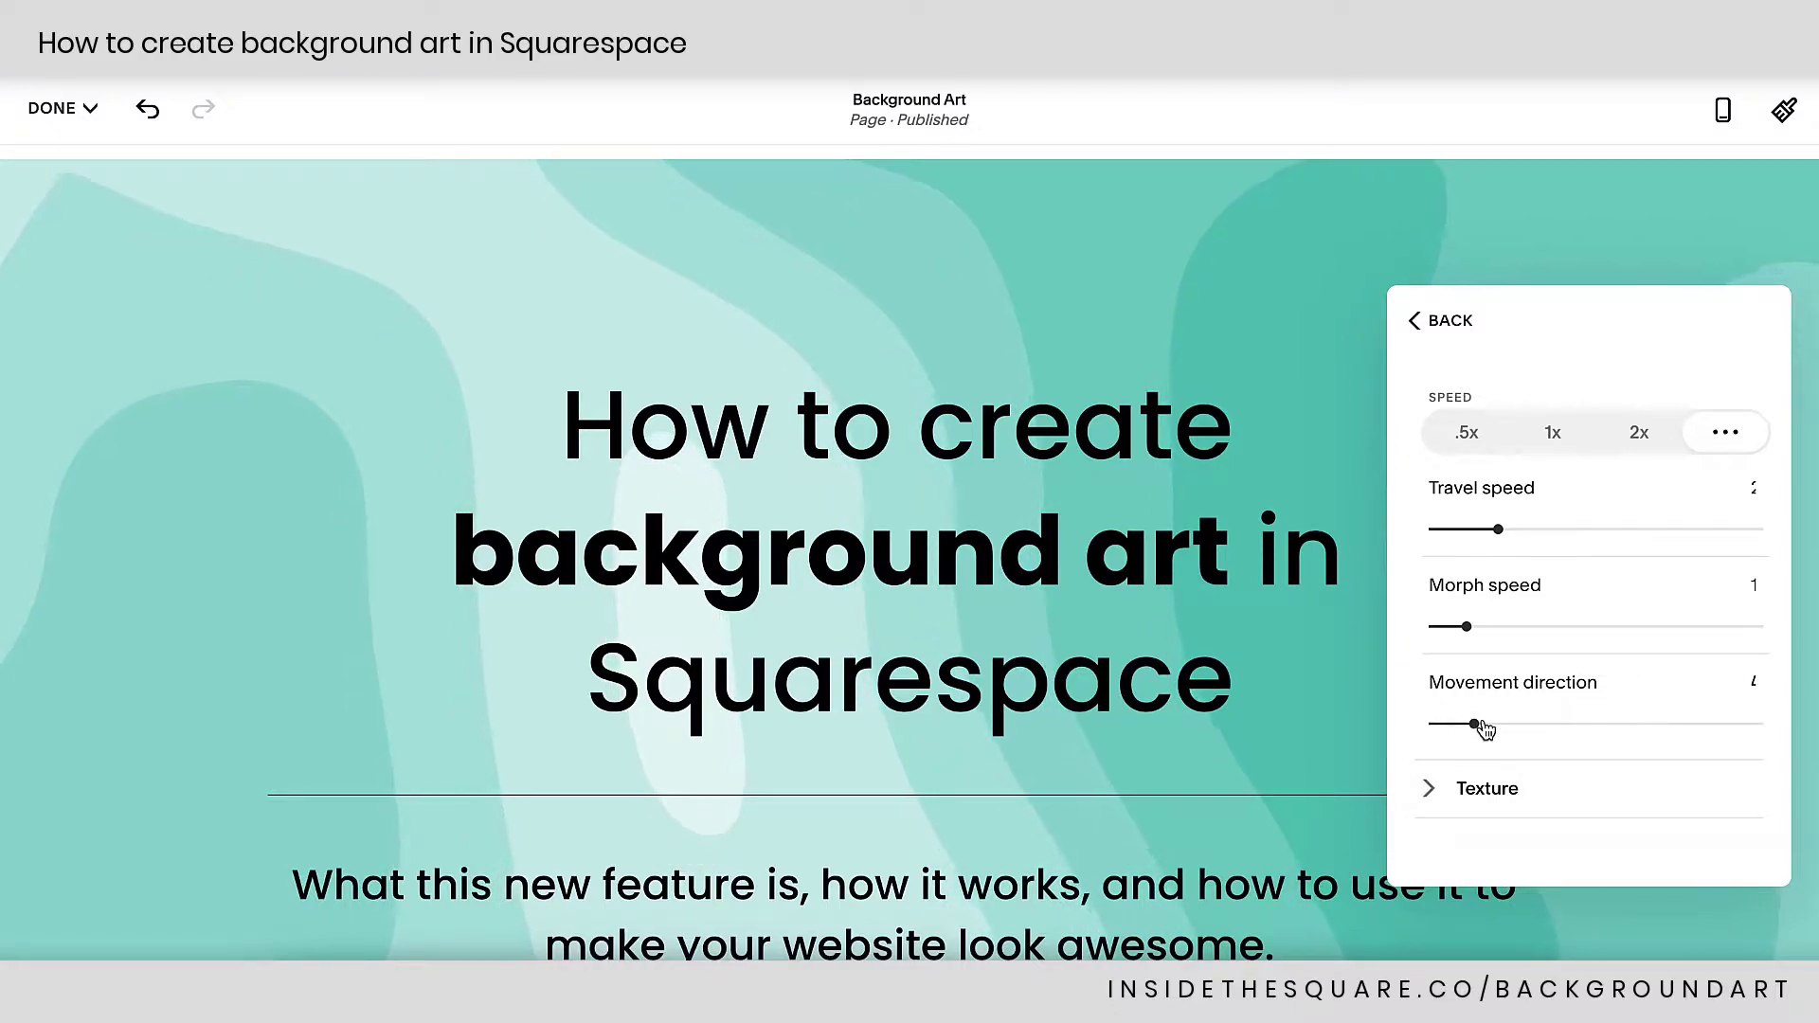
pyautogui.moveTo(1474, 724); pyautogui.dragTo(1633, 724)
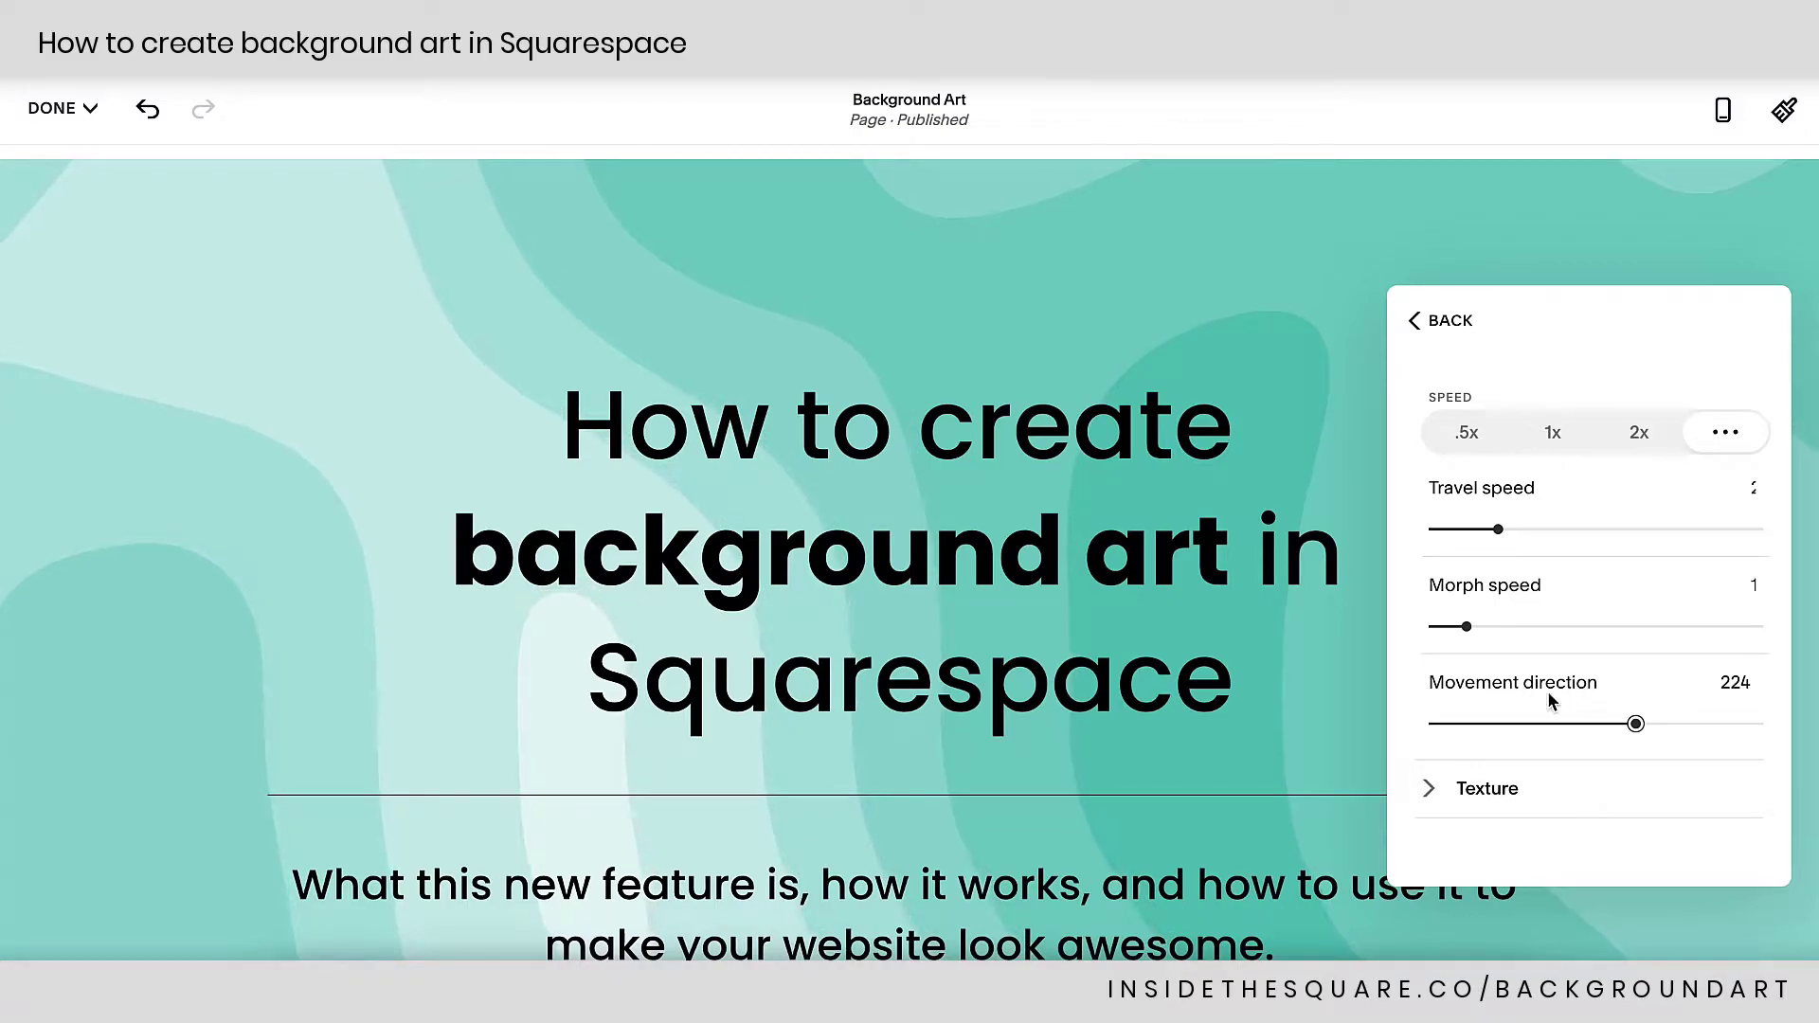
# Raise the texture steps to 32 and turn on the bevel with size 55 and strength 21.
pyautogui.click(1466, 788)
pyautogui.scroll(-3, 1572, 751)
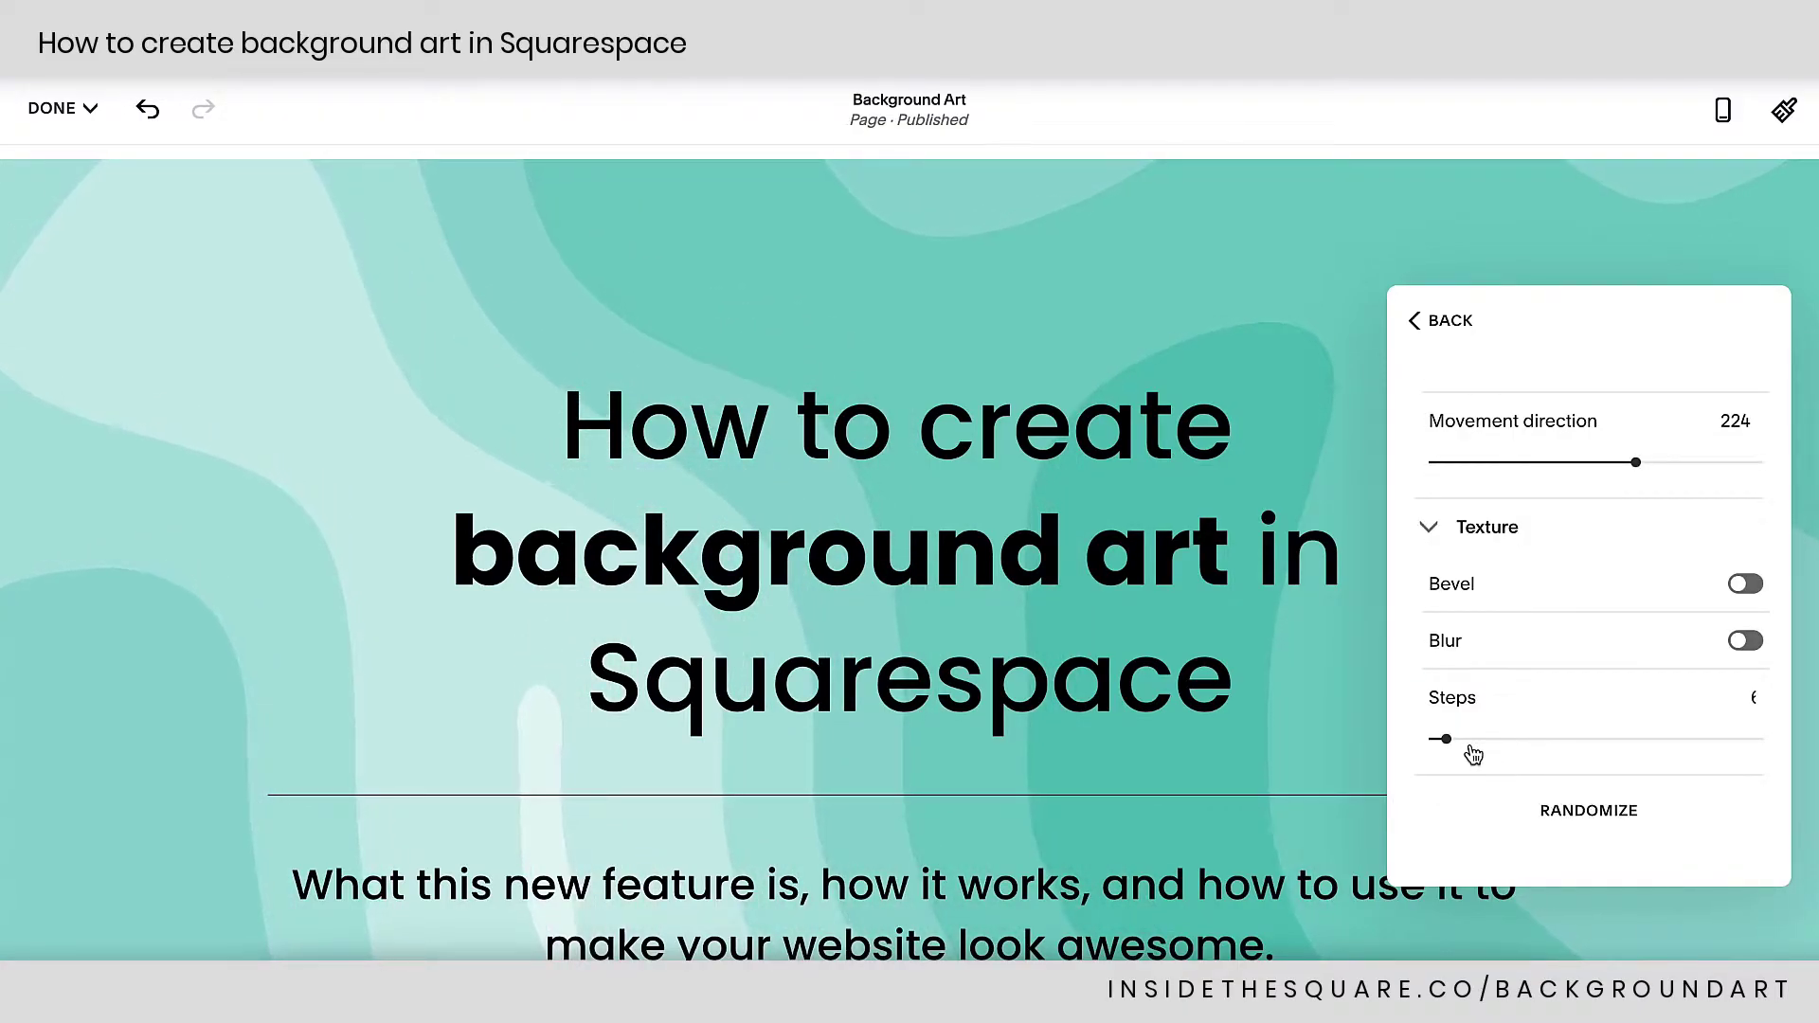
pyautogui.moveTo(1447, 740); pyautogui.dragTo(1560, 739)
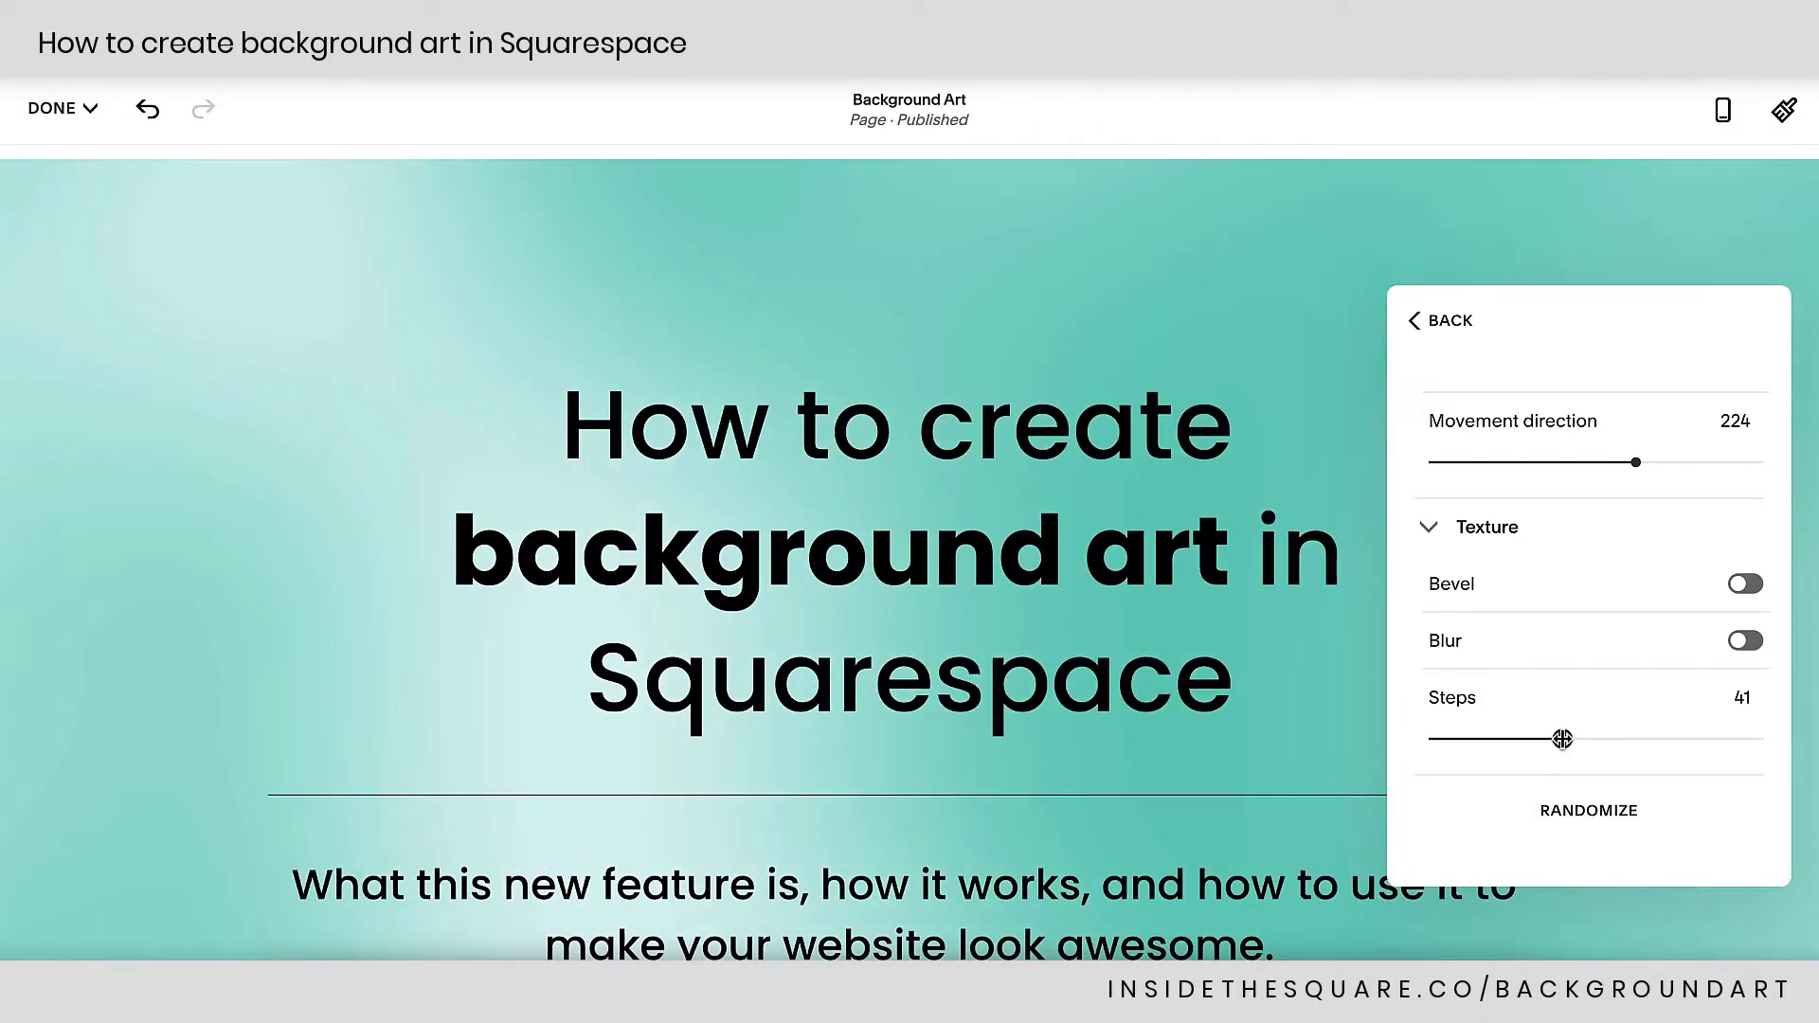
pyautogui.click(1741, 587)
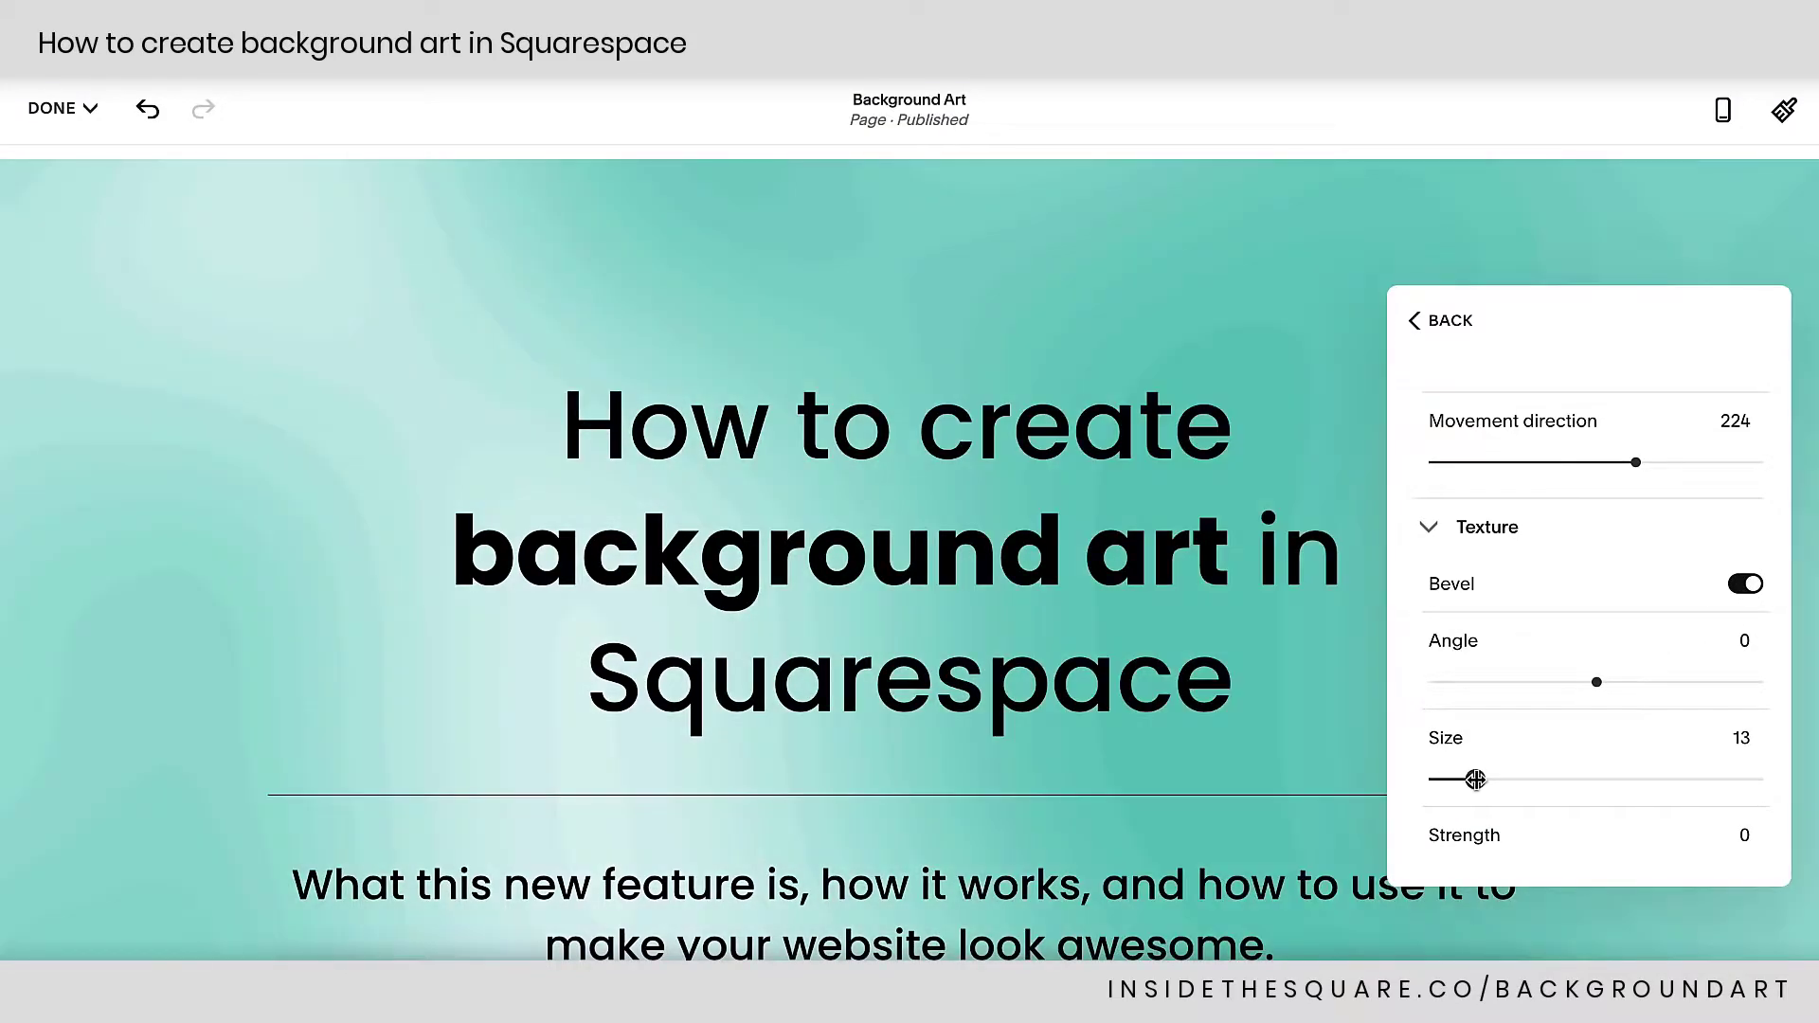
pyautogui.click(1612, 782)
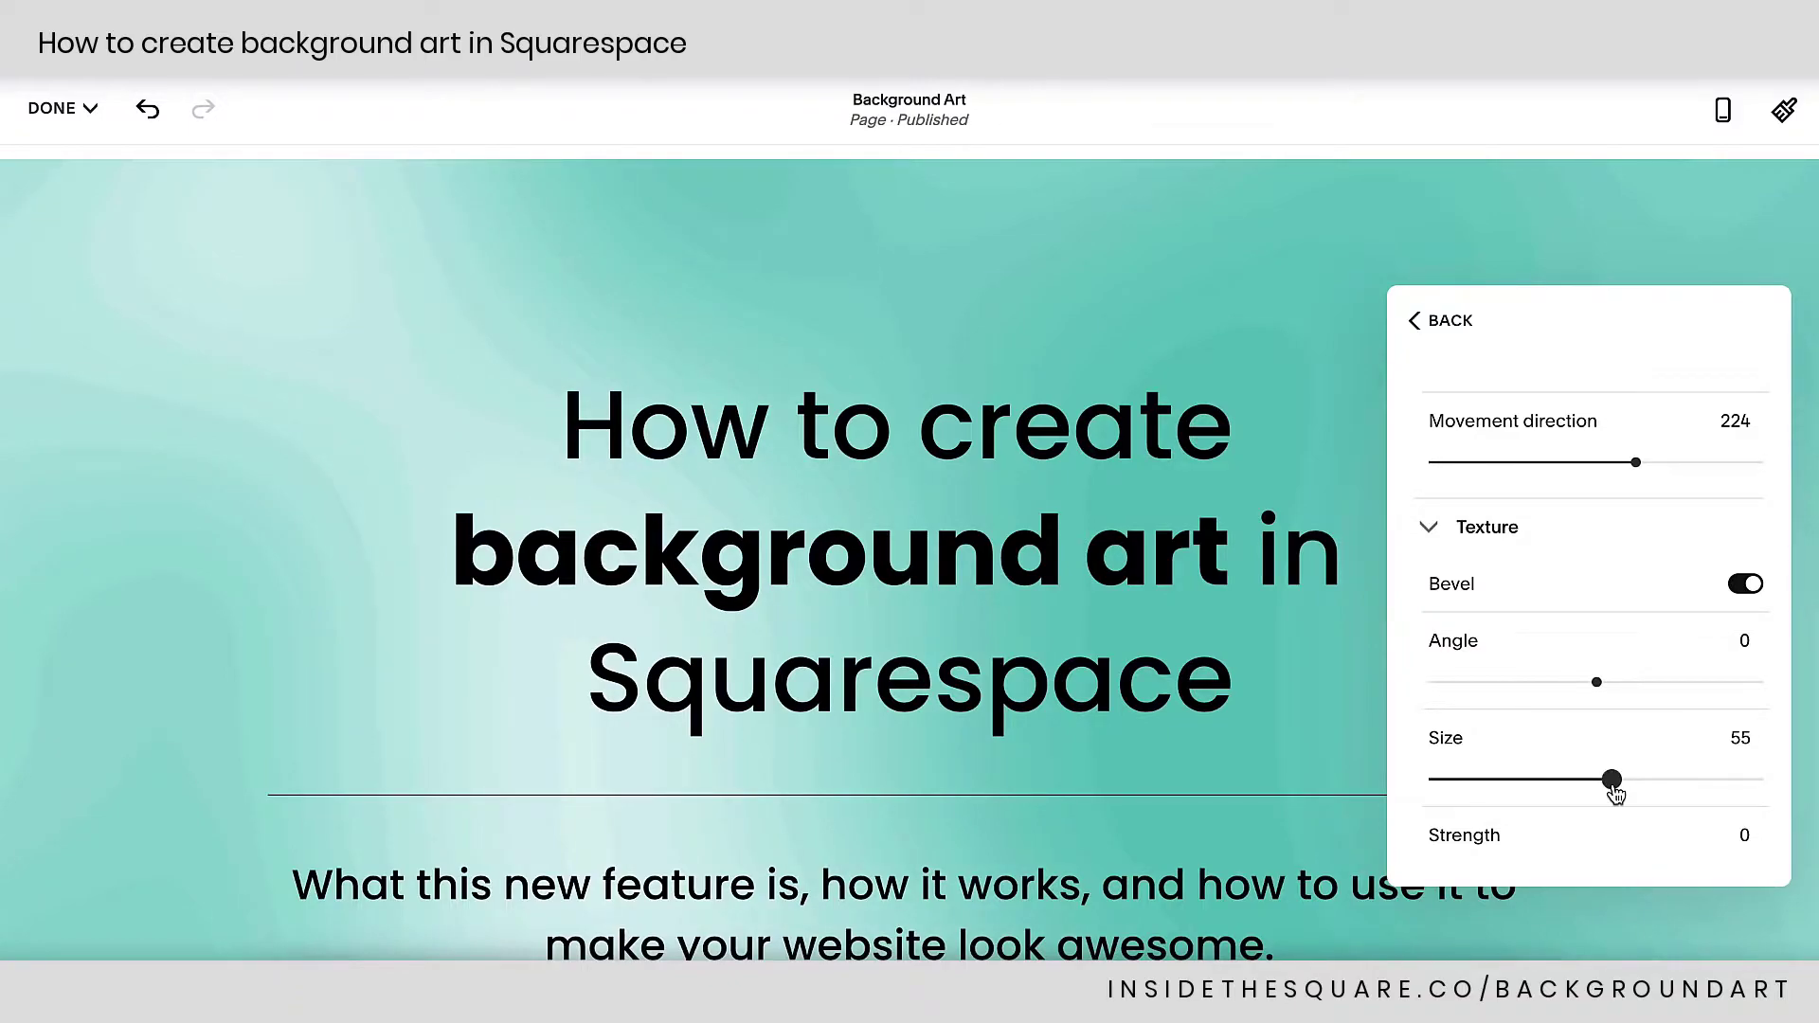
pyautogui.scroll(-2, 1516, 810)
pyautogui.moveTo(1433, 750); pyautogui.dragTo(1501, 750)
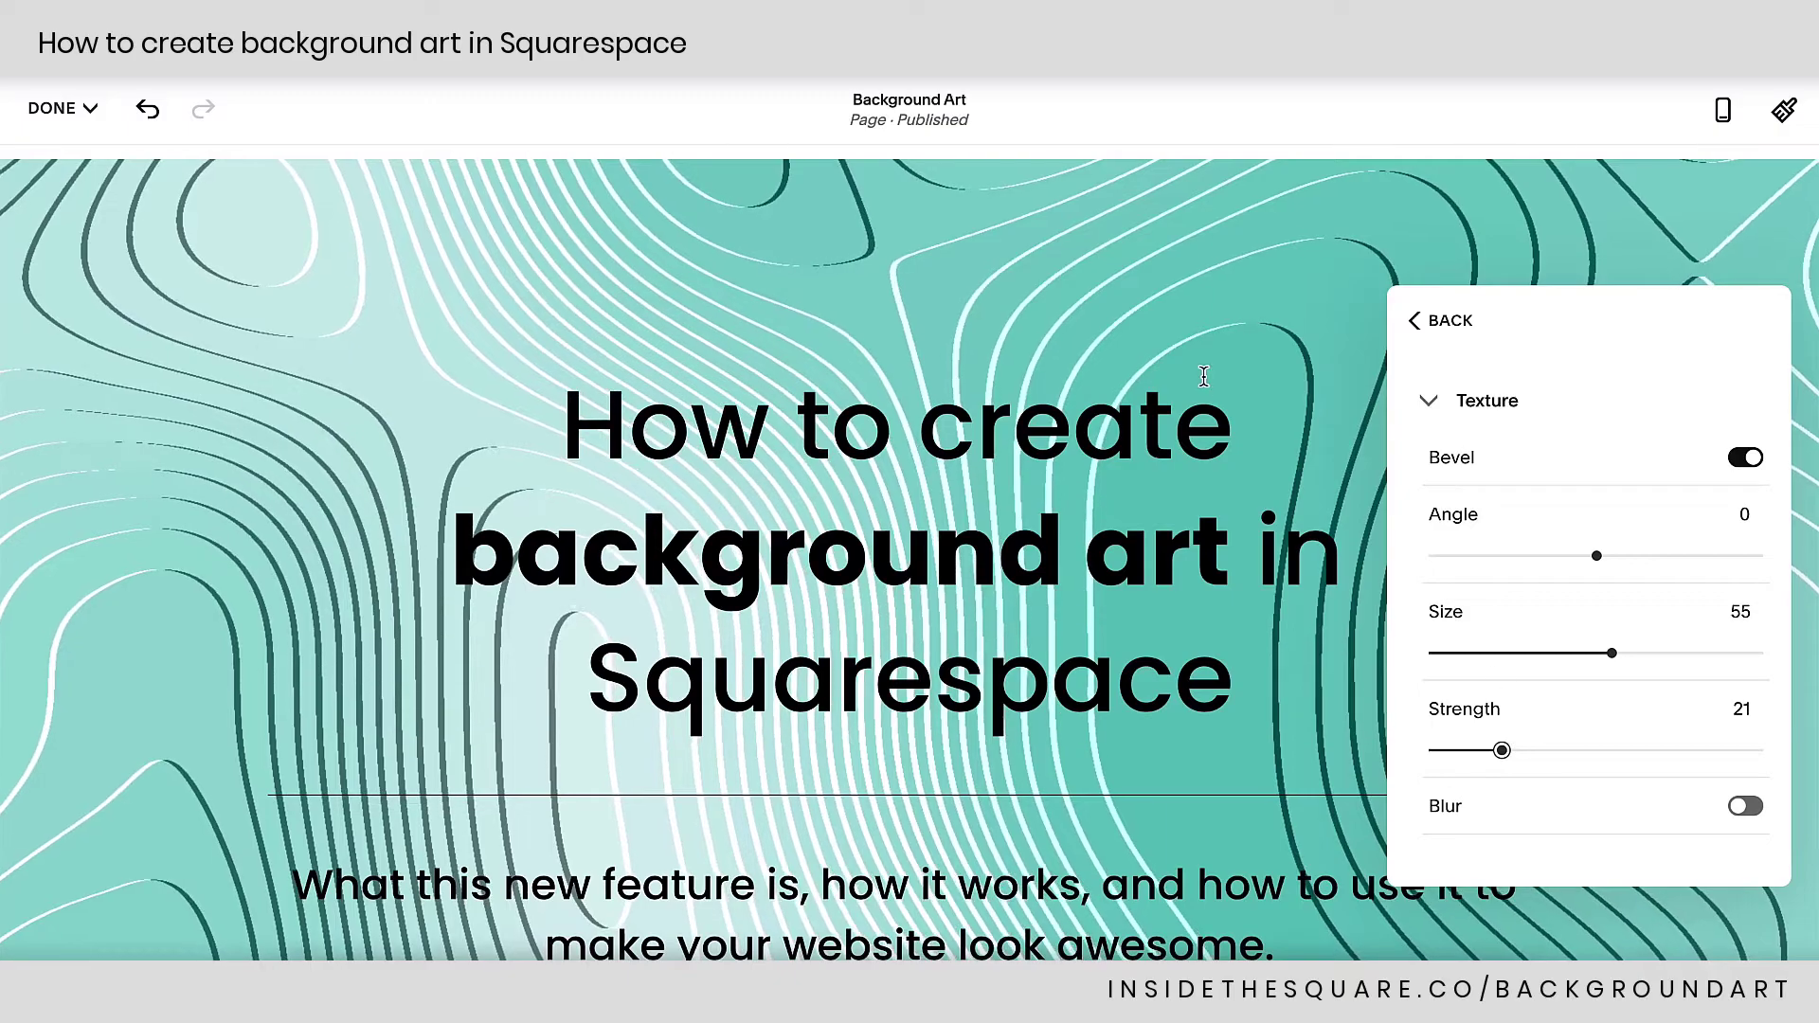
# Try the layered-curves texture with 12 steps, then with 78 steps.
pyautogui.scroll(-2, 1620, 763)
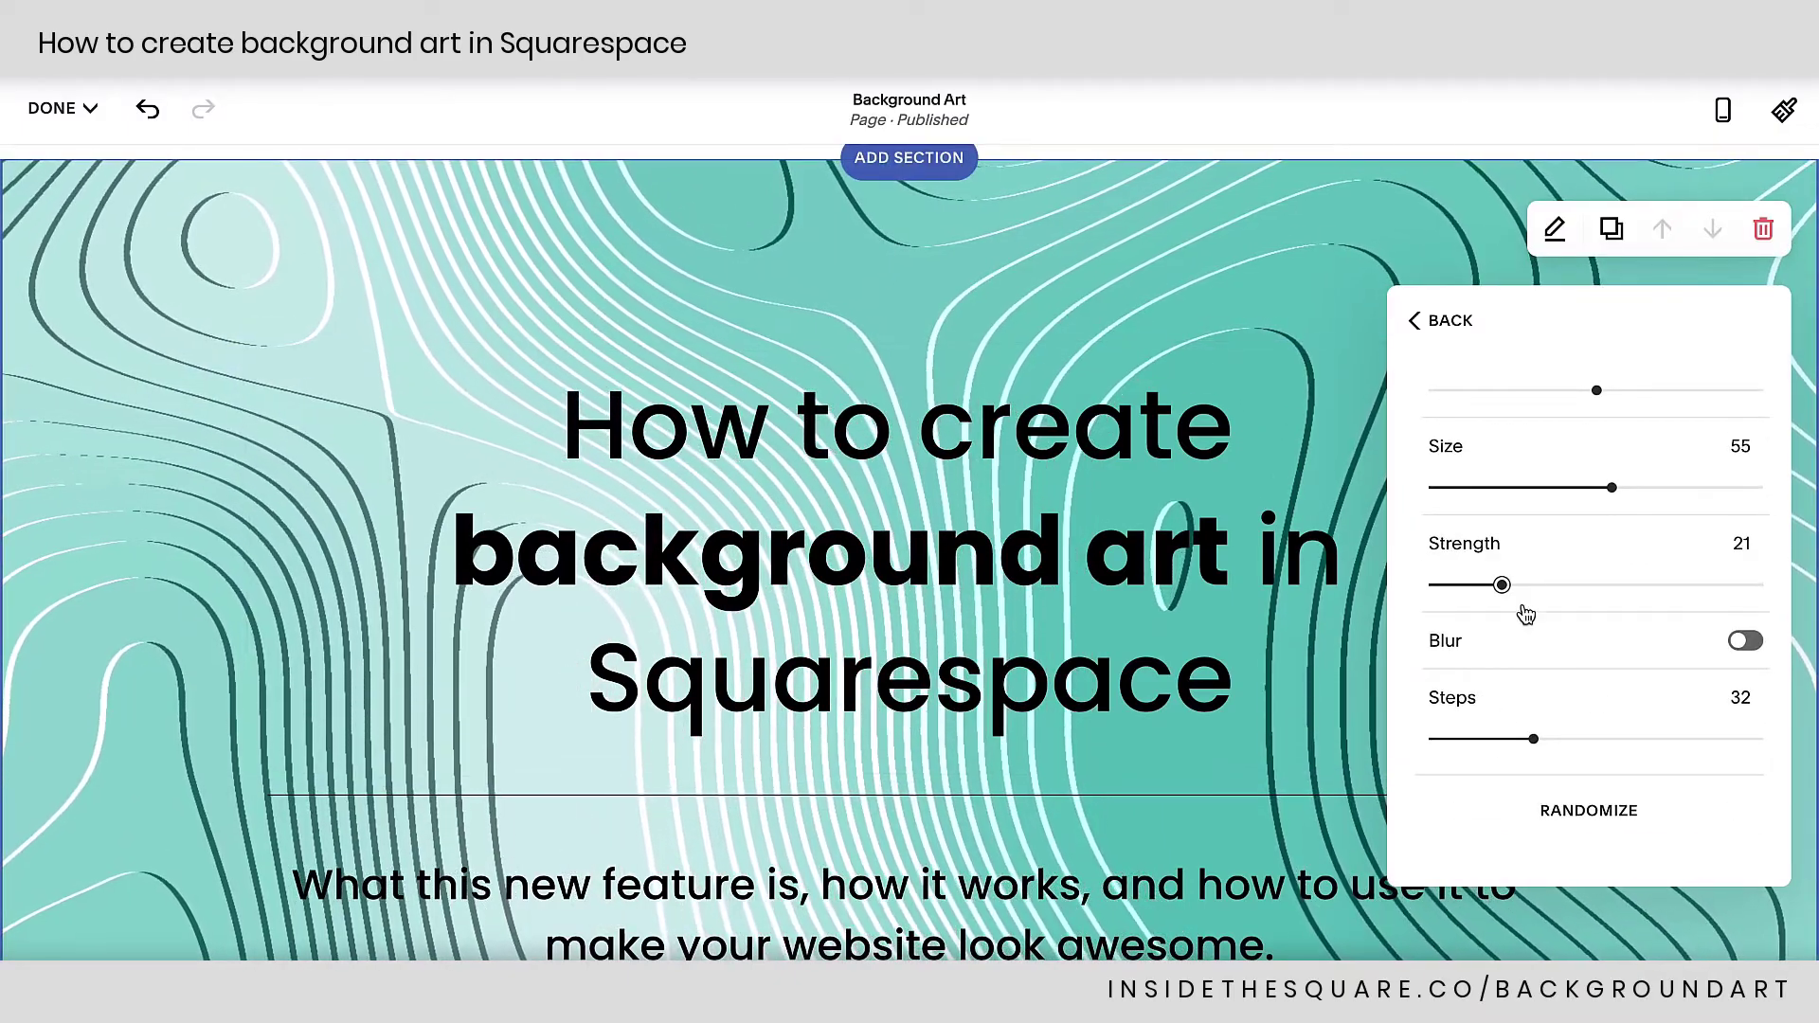
pyautogui.click(1471, 738)
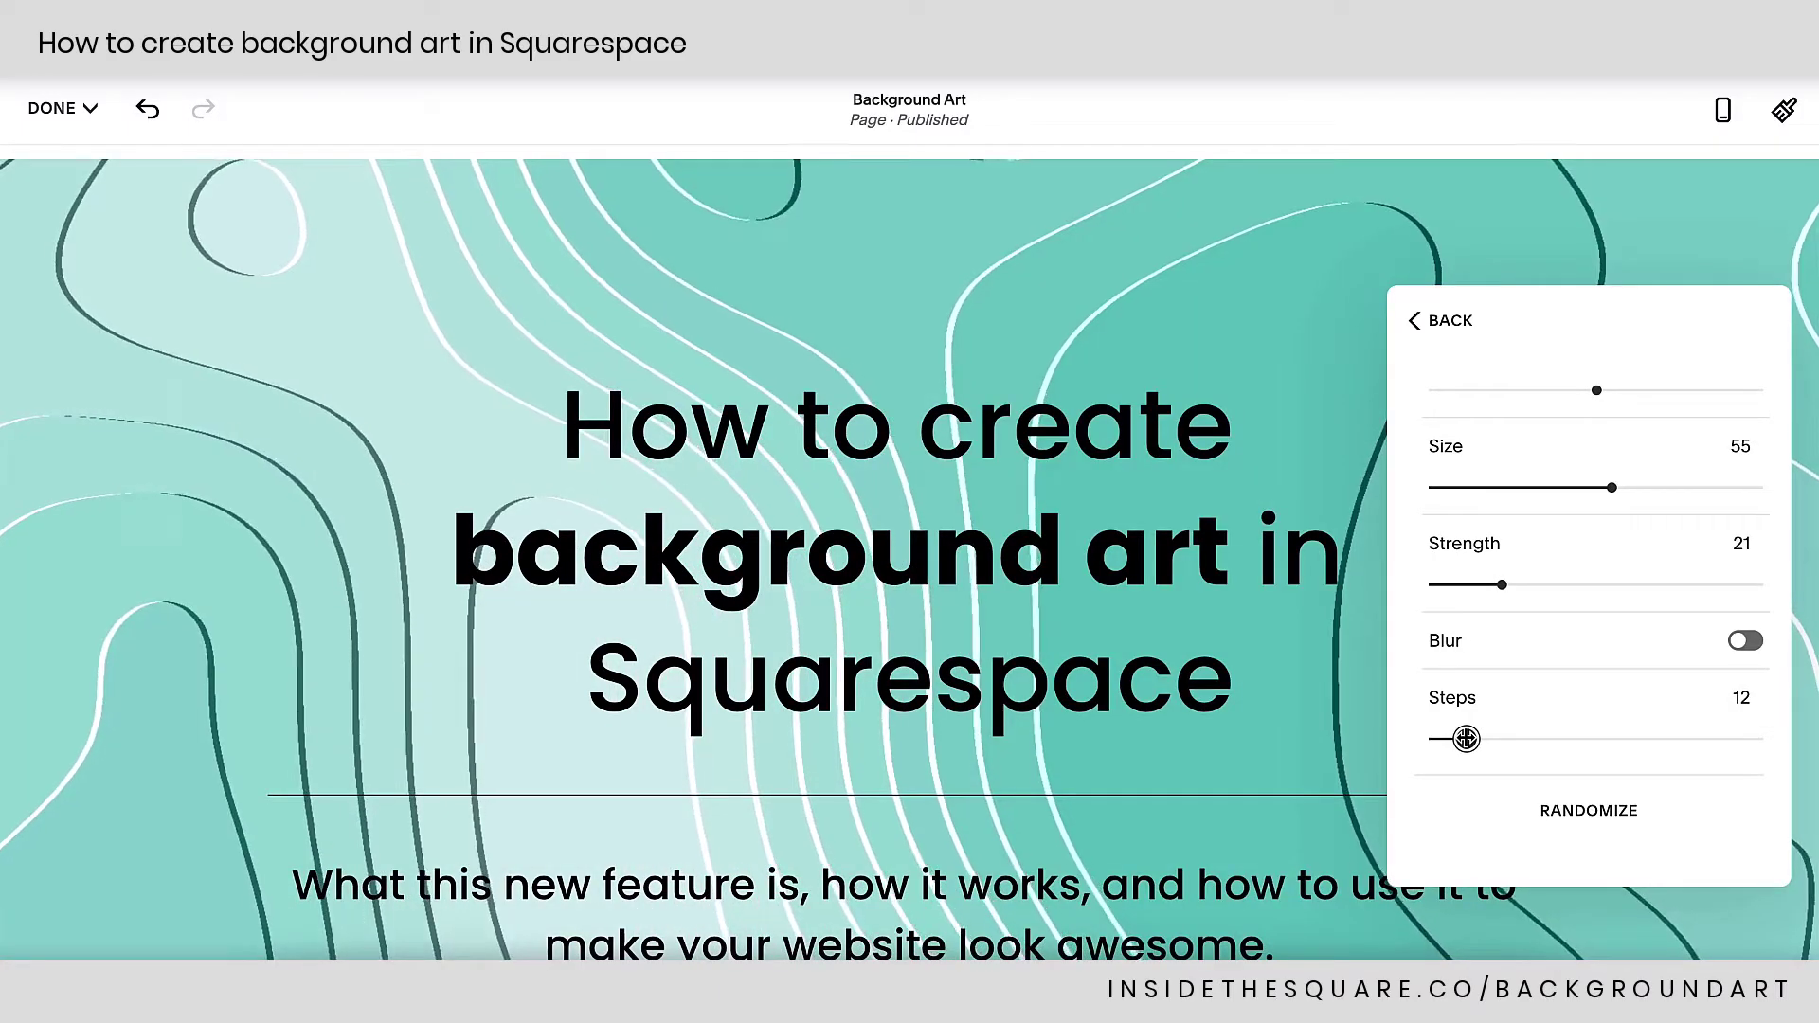
pyautogui.moveTo(1467, 738); pyautogui.dragTo(1454, 738)
pyautogui.moveTo(1594, 741); pyautogui.dragTo(1682, 739)
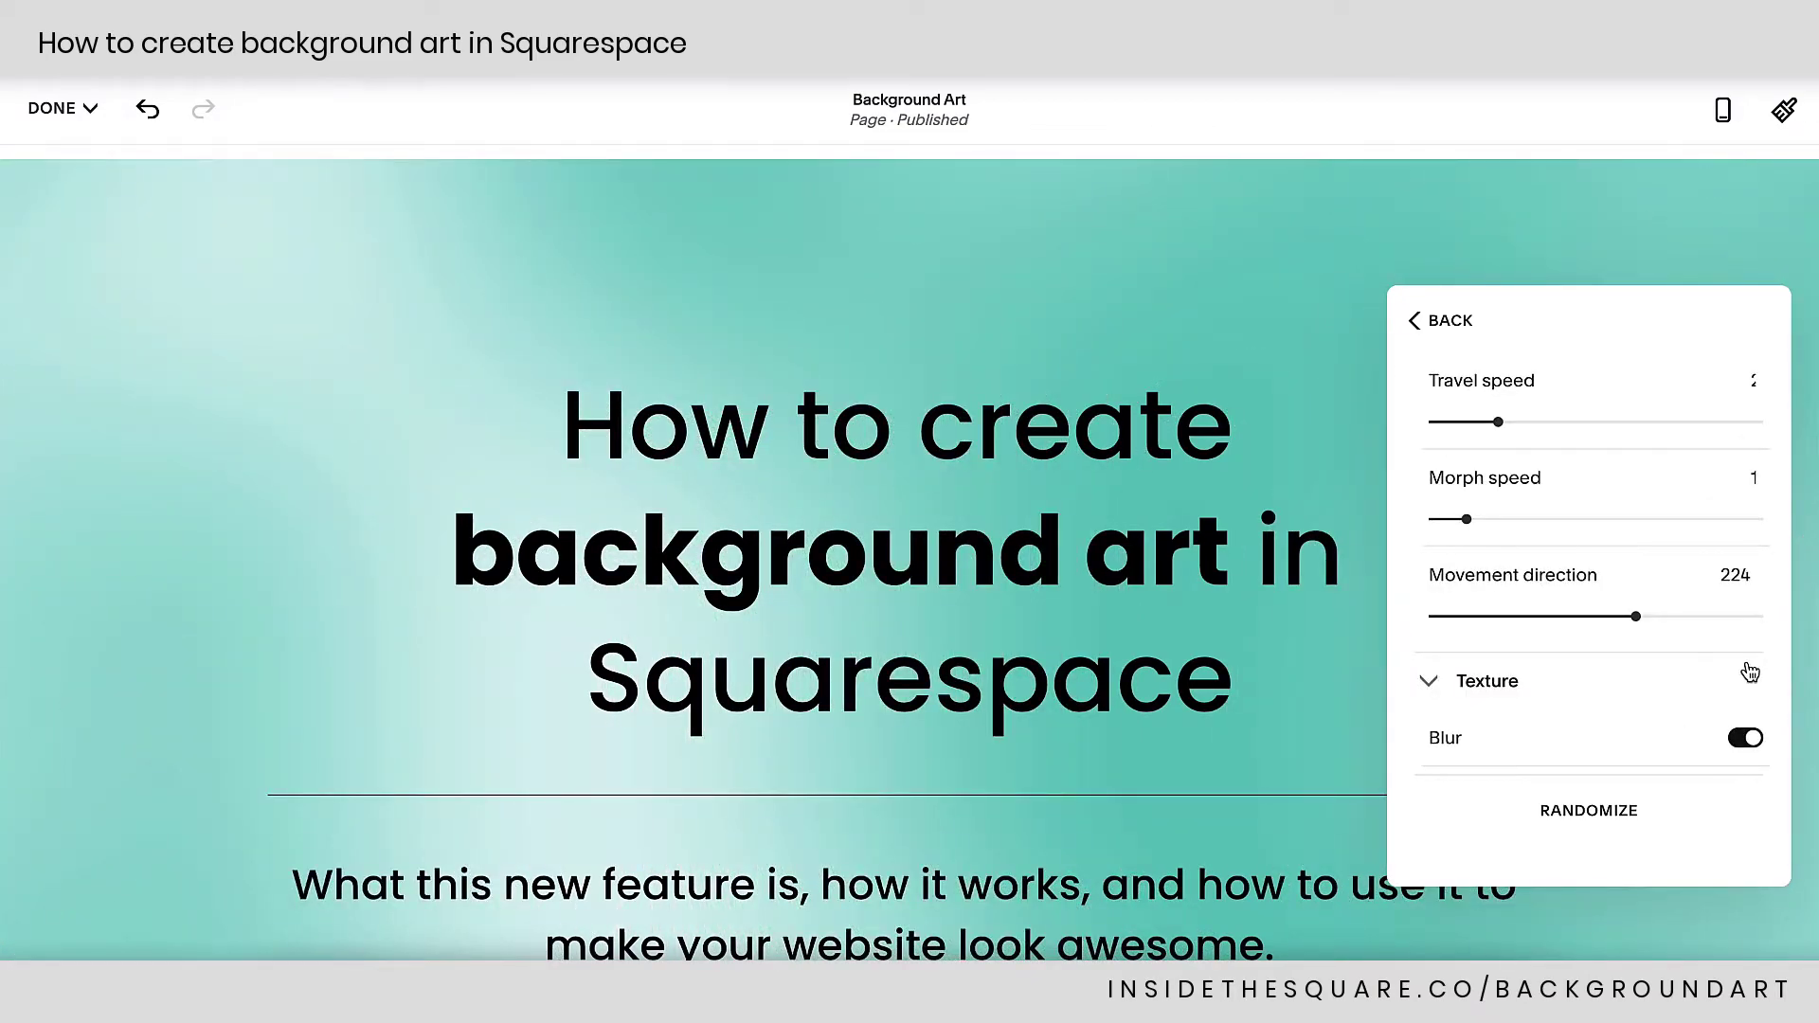
# Turn off the blur on the layered-curves art and set its texture steps to 11.
pyautogui.click(1743, 738)
pyautogui.scroll(-5, 1597, 735)
pyautogui.scroll(-2, 1597, 735)
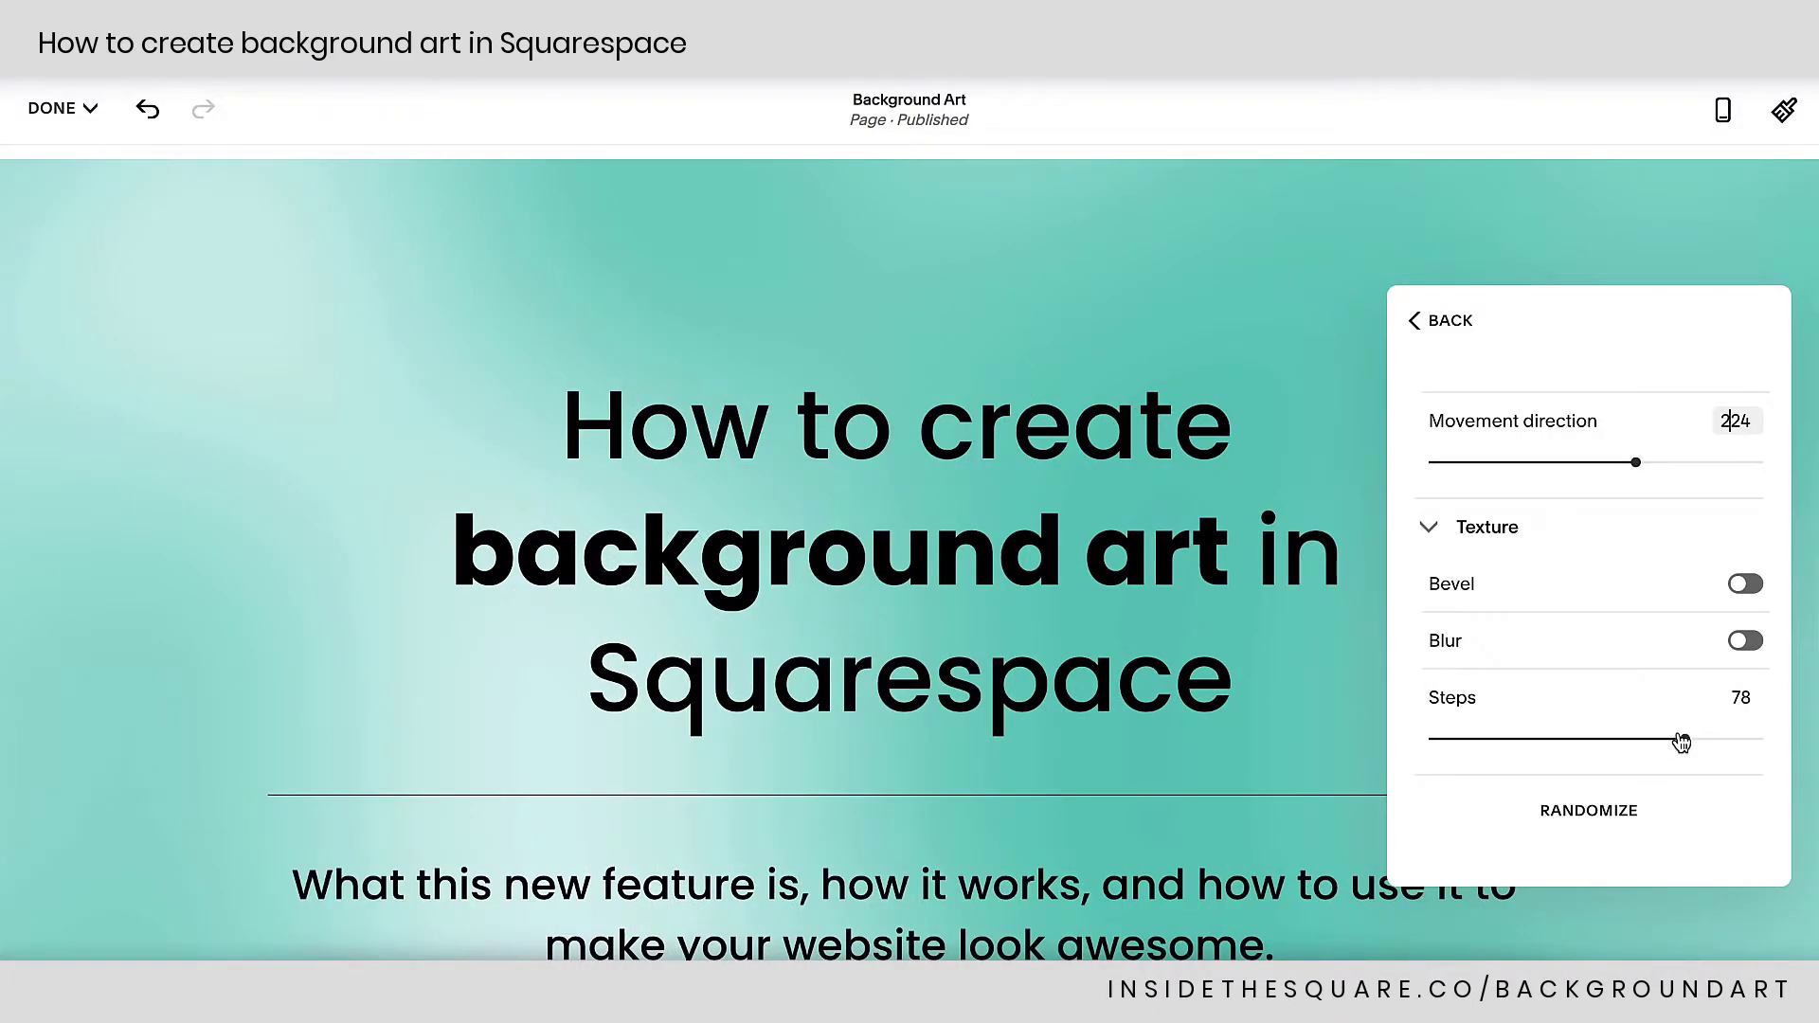
pyautogui.moveTo(1631, 738); pyautogui.dragTo(1464, 738)
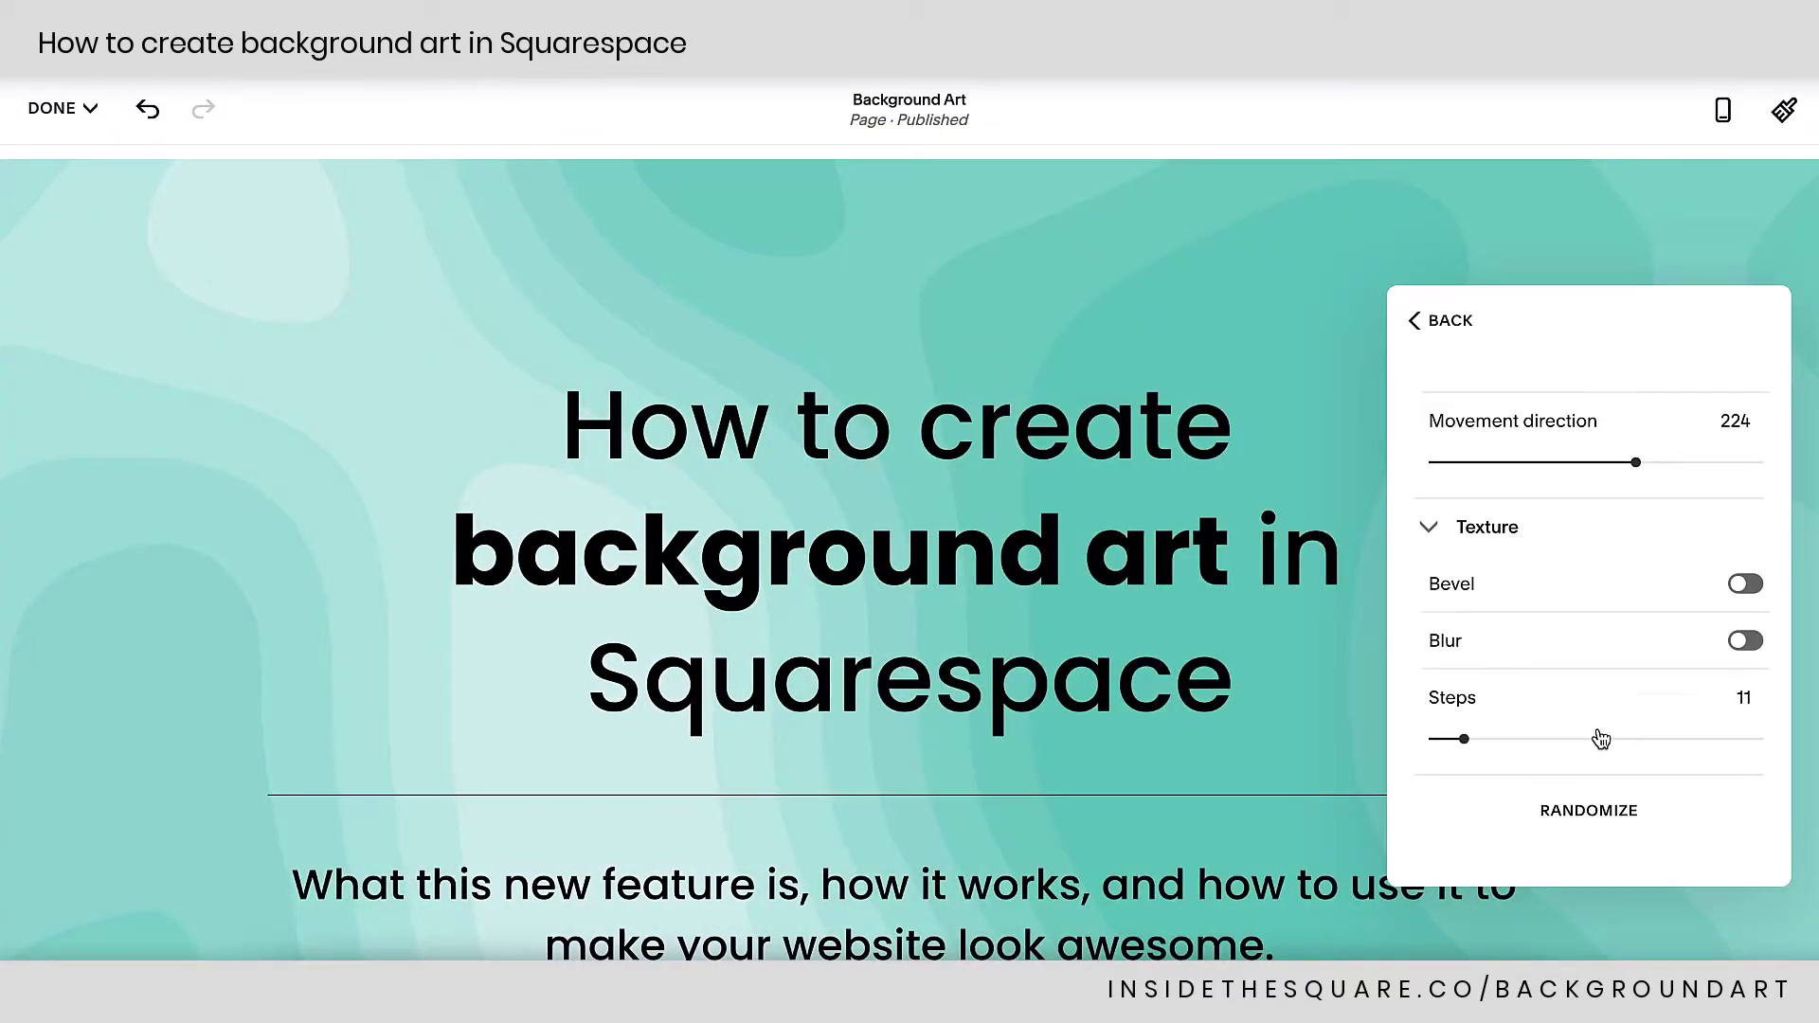
# Try the bevel effect at an angle of -61 on the layered-curves art, then turn the bevel off.
pyautogui.click(1741, 584)
pyautogui.scroll(-3, 1739, 585)
pyautogui.click(1542, 506)
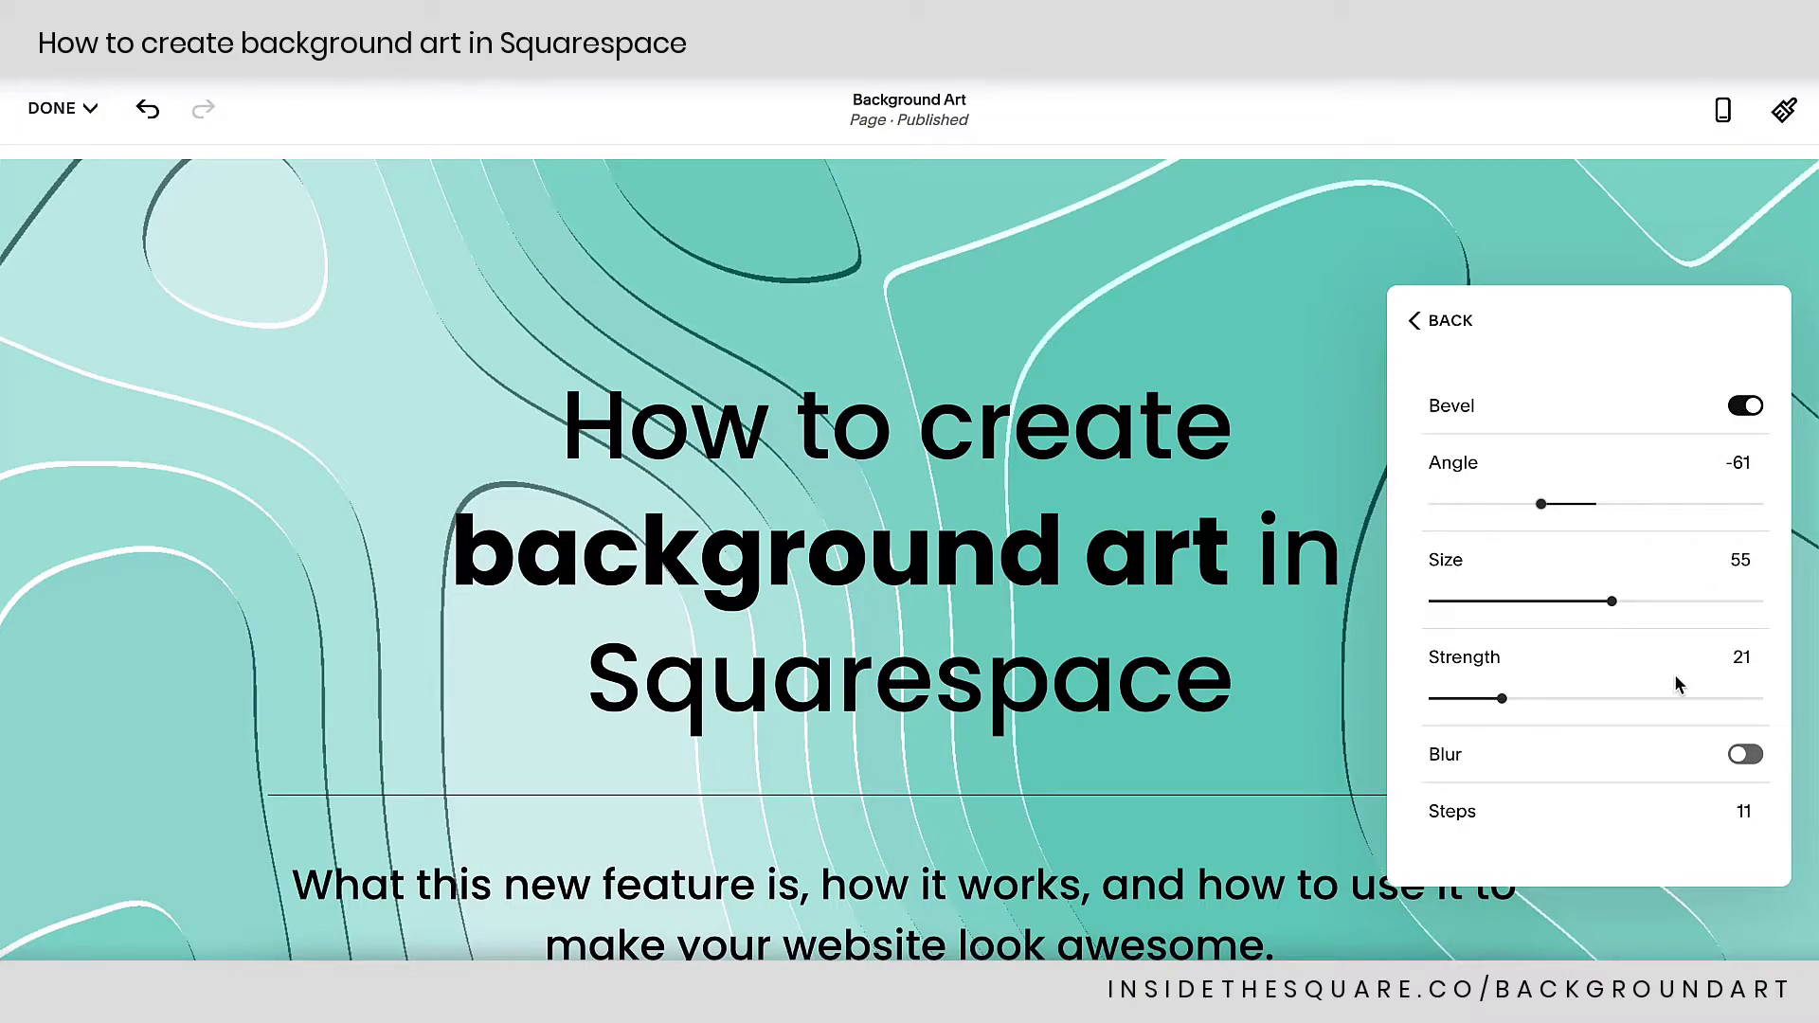
pyautogui.click(1745, 405)
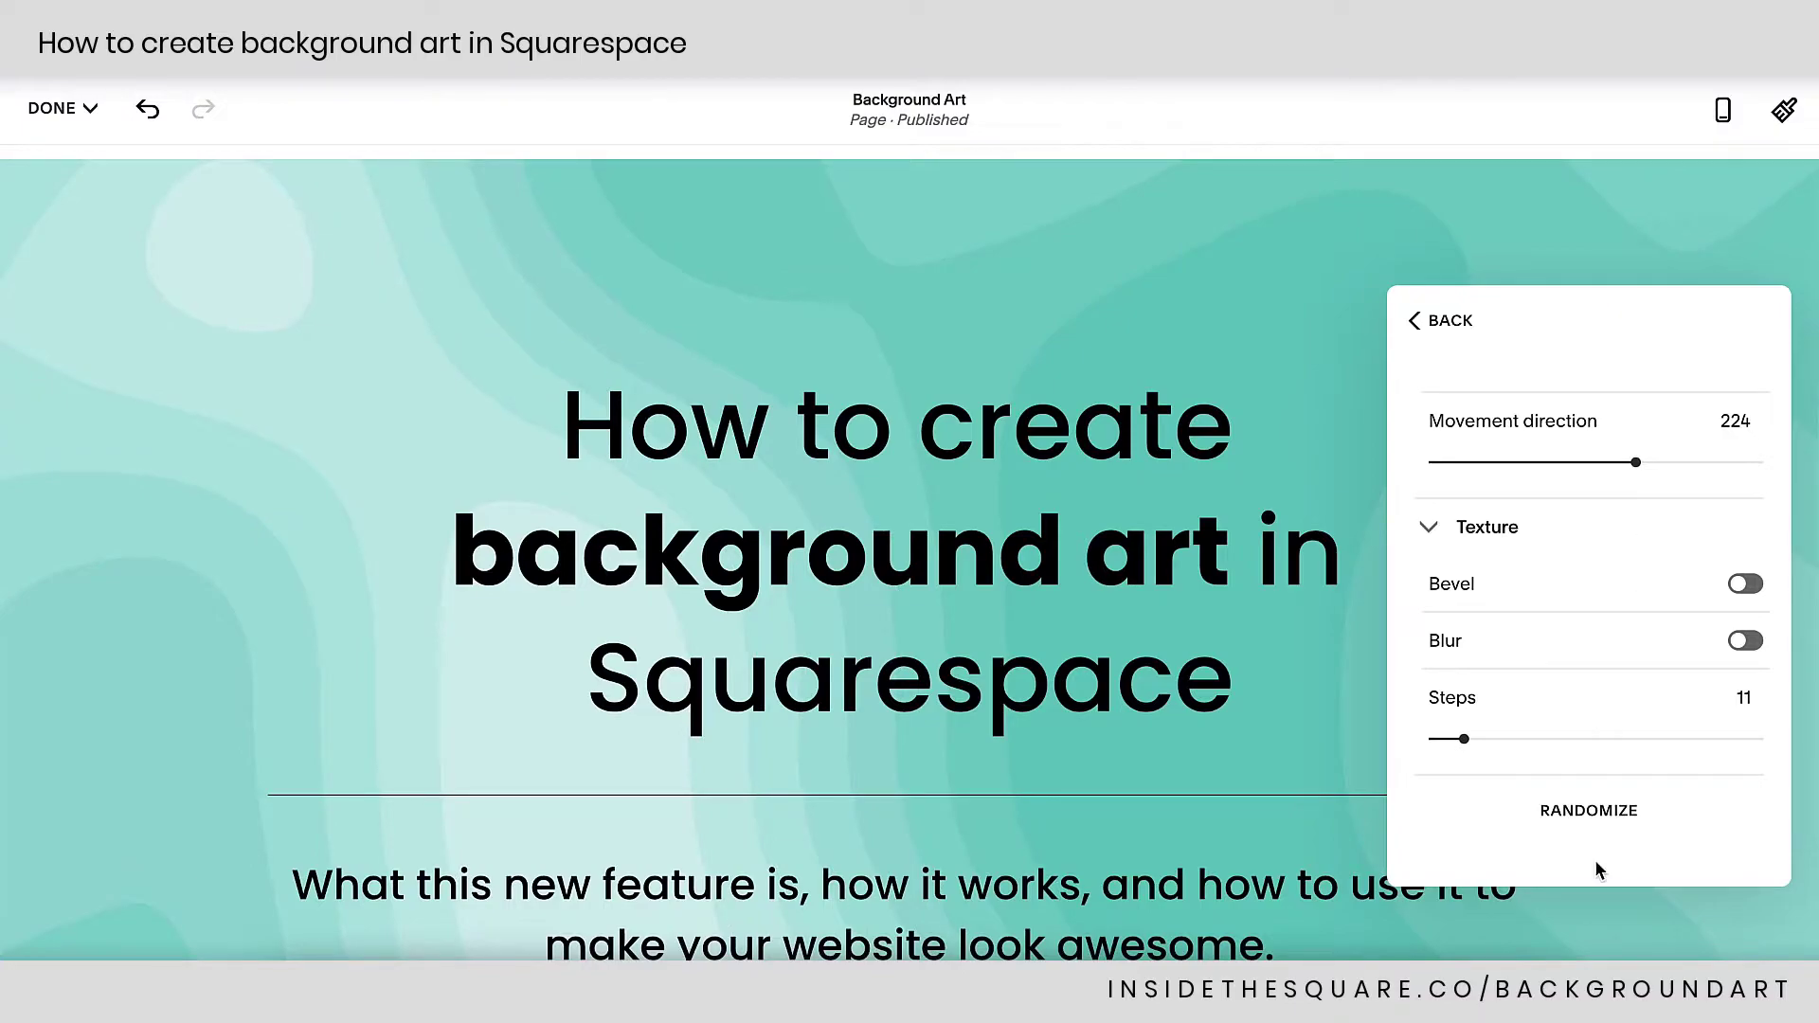
# Randomize the layered-curves art, review its settings and return to the list of background art.
pyautogui.click(1570, 812)
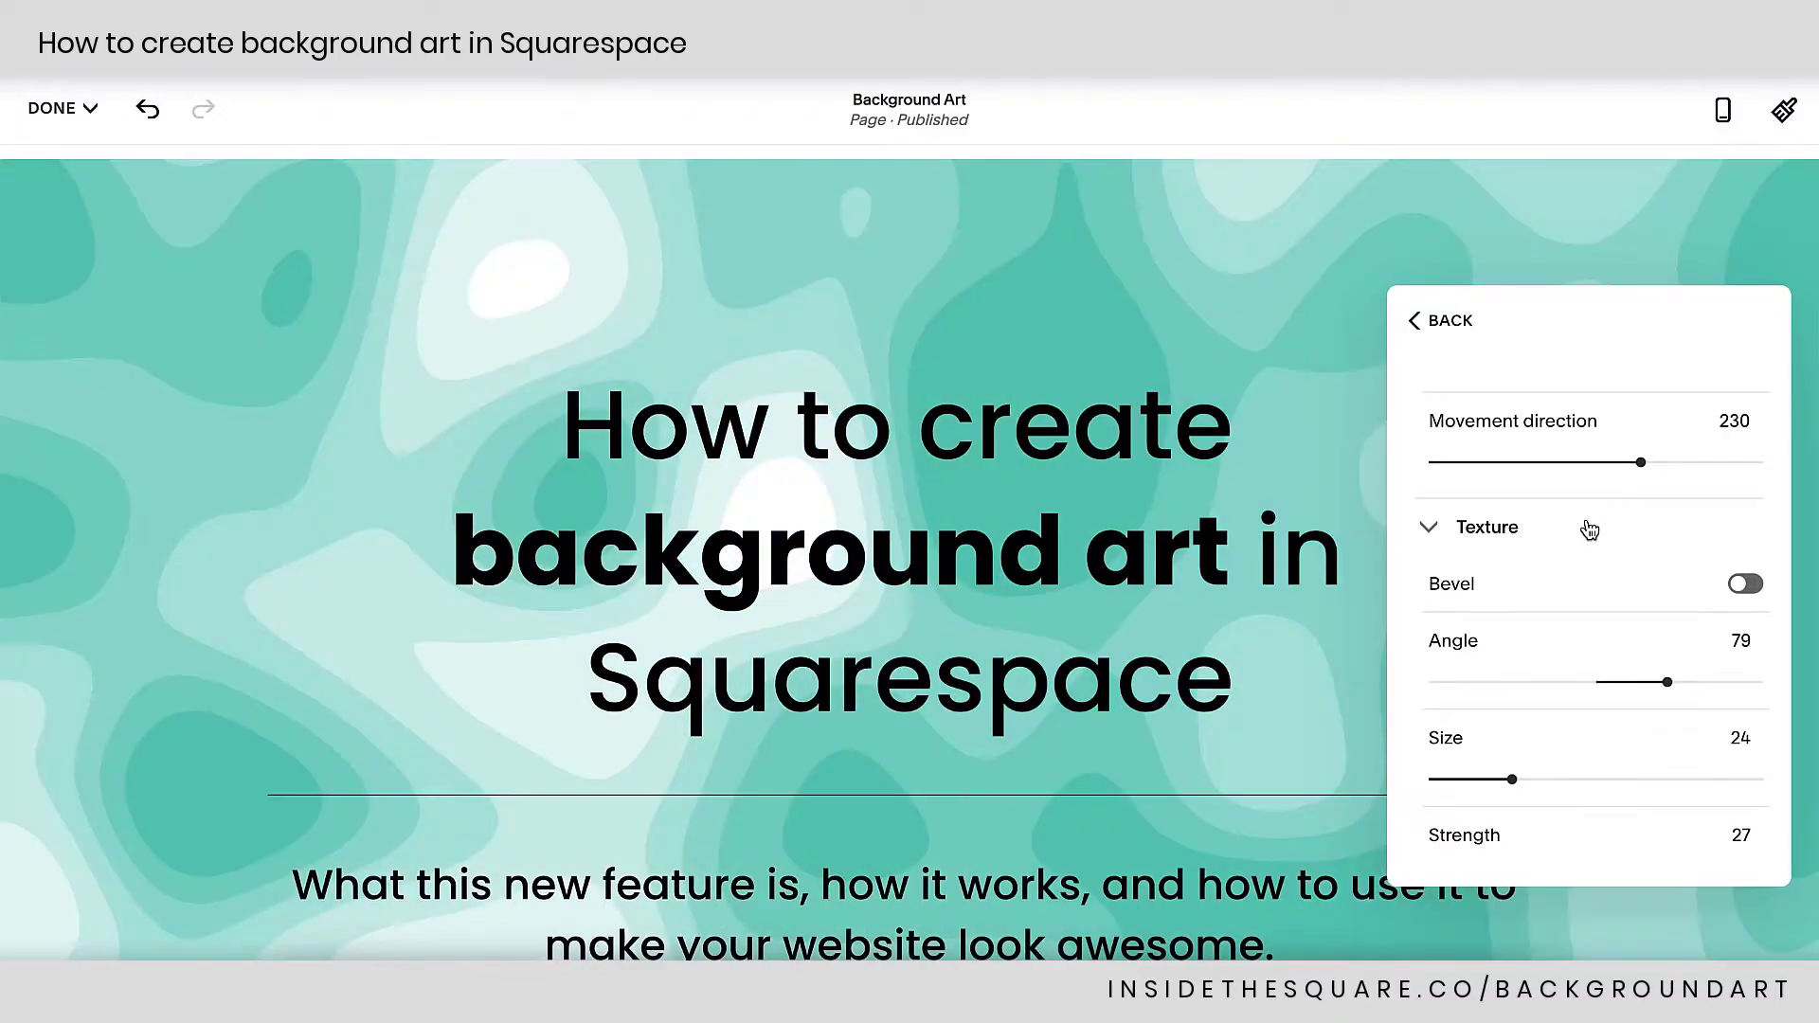
pyautogui.scroll(5, 1588, 528)
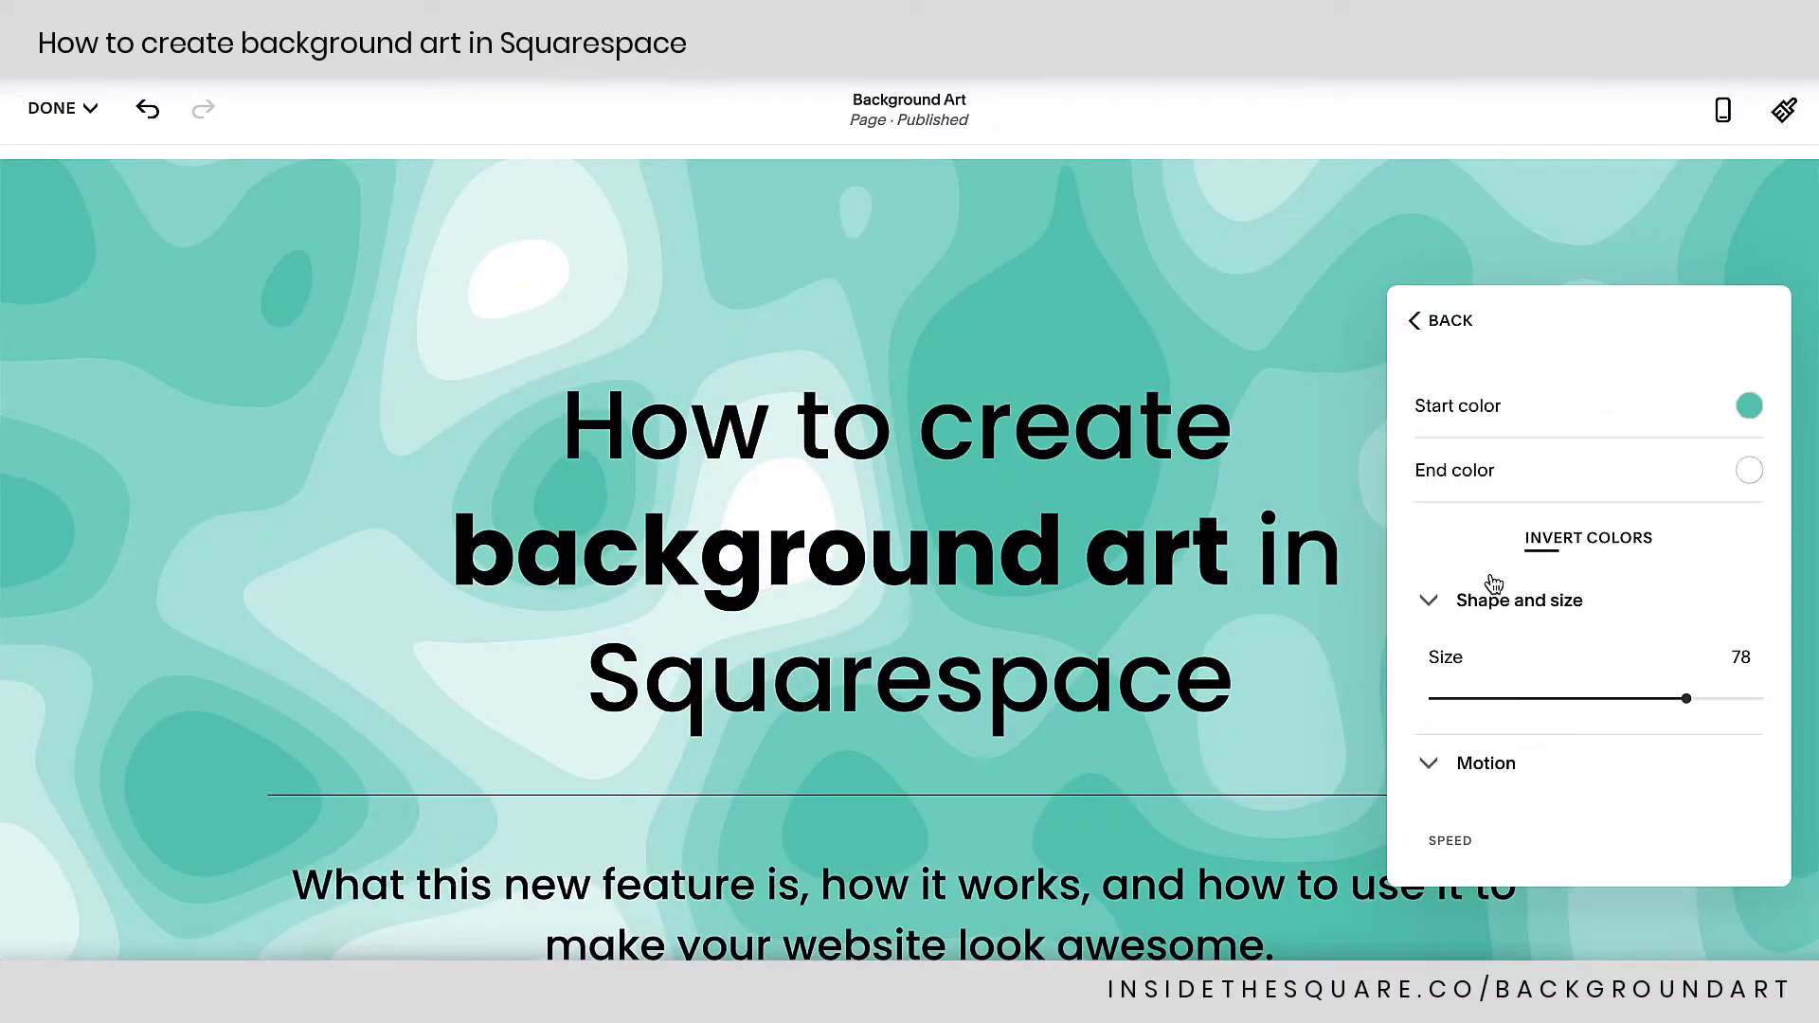
pyautogui.click(1415, 325)
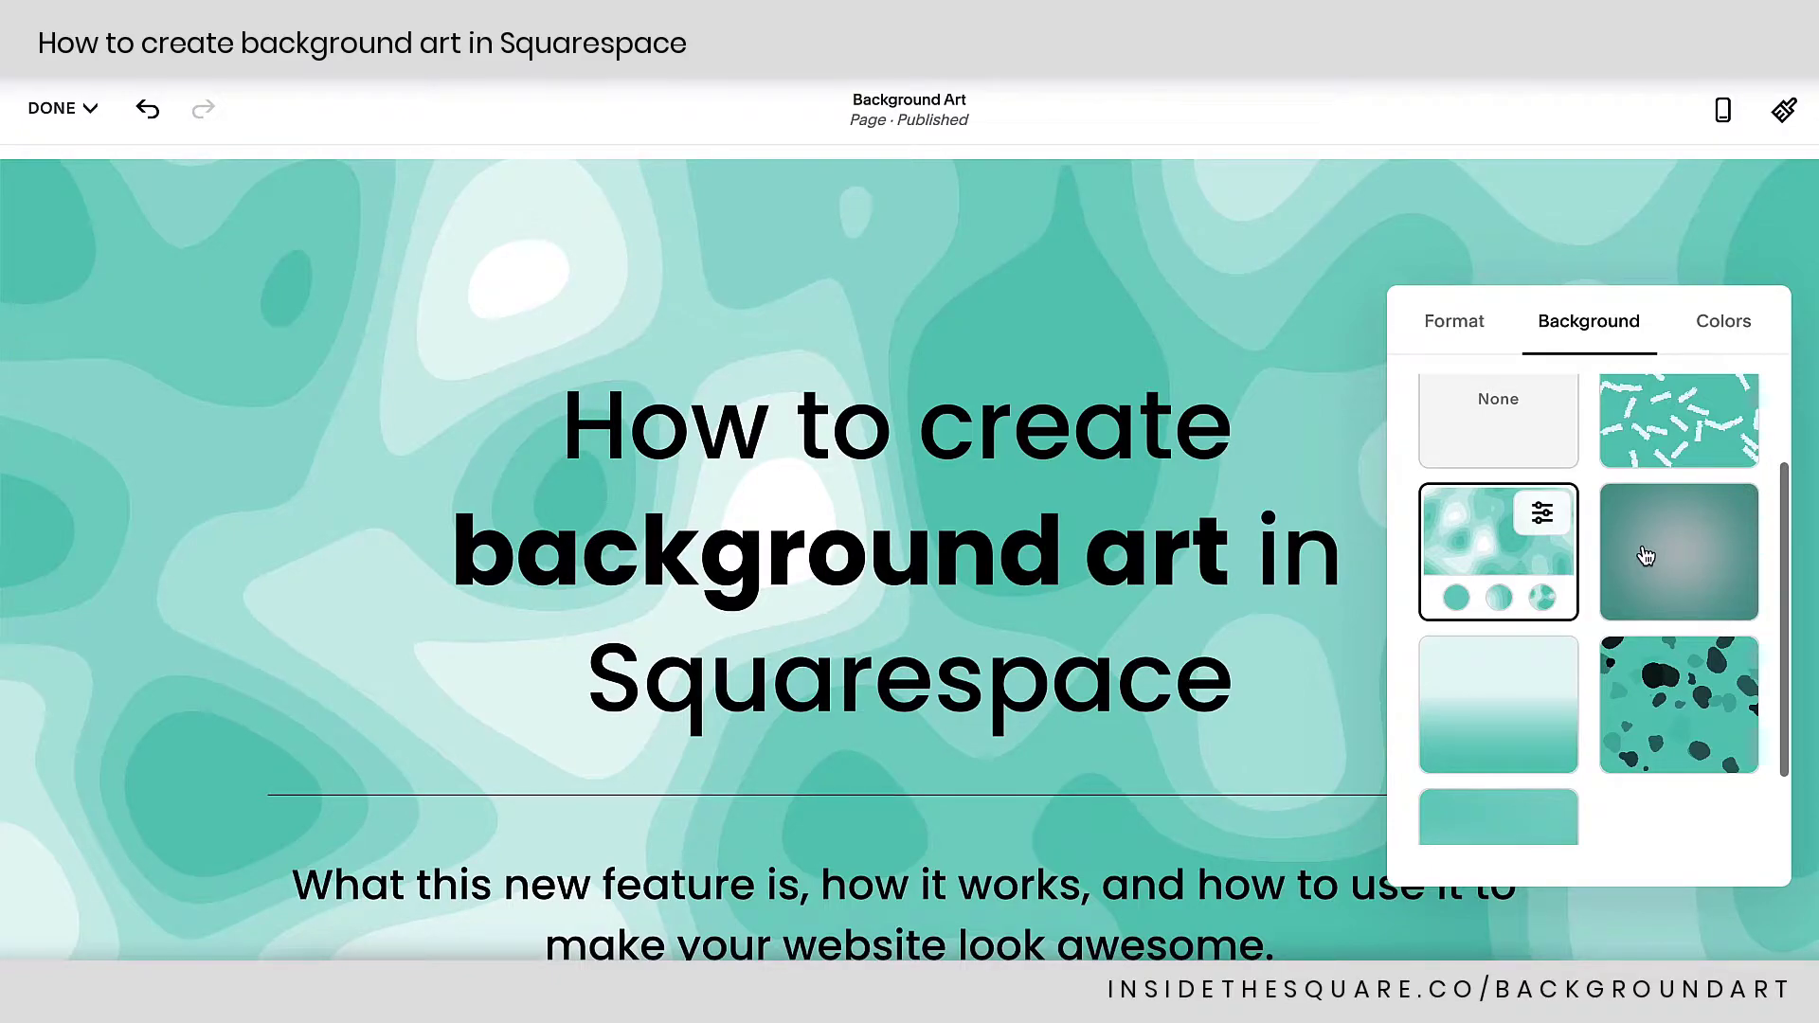
# Choose the radial-gradient background art with its third preset variation and try inverting its colors and restoring them.
pyautogui.click(1647, 556)
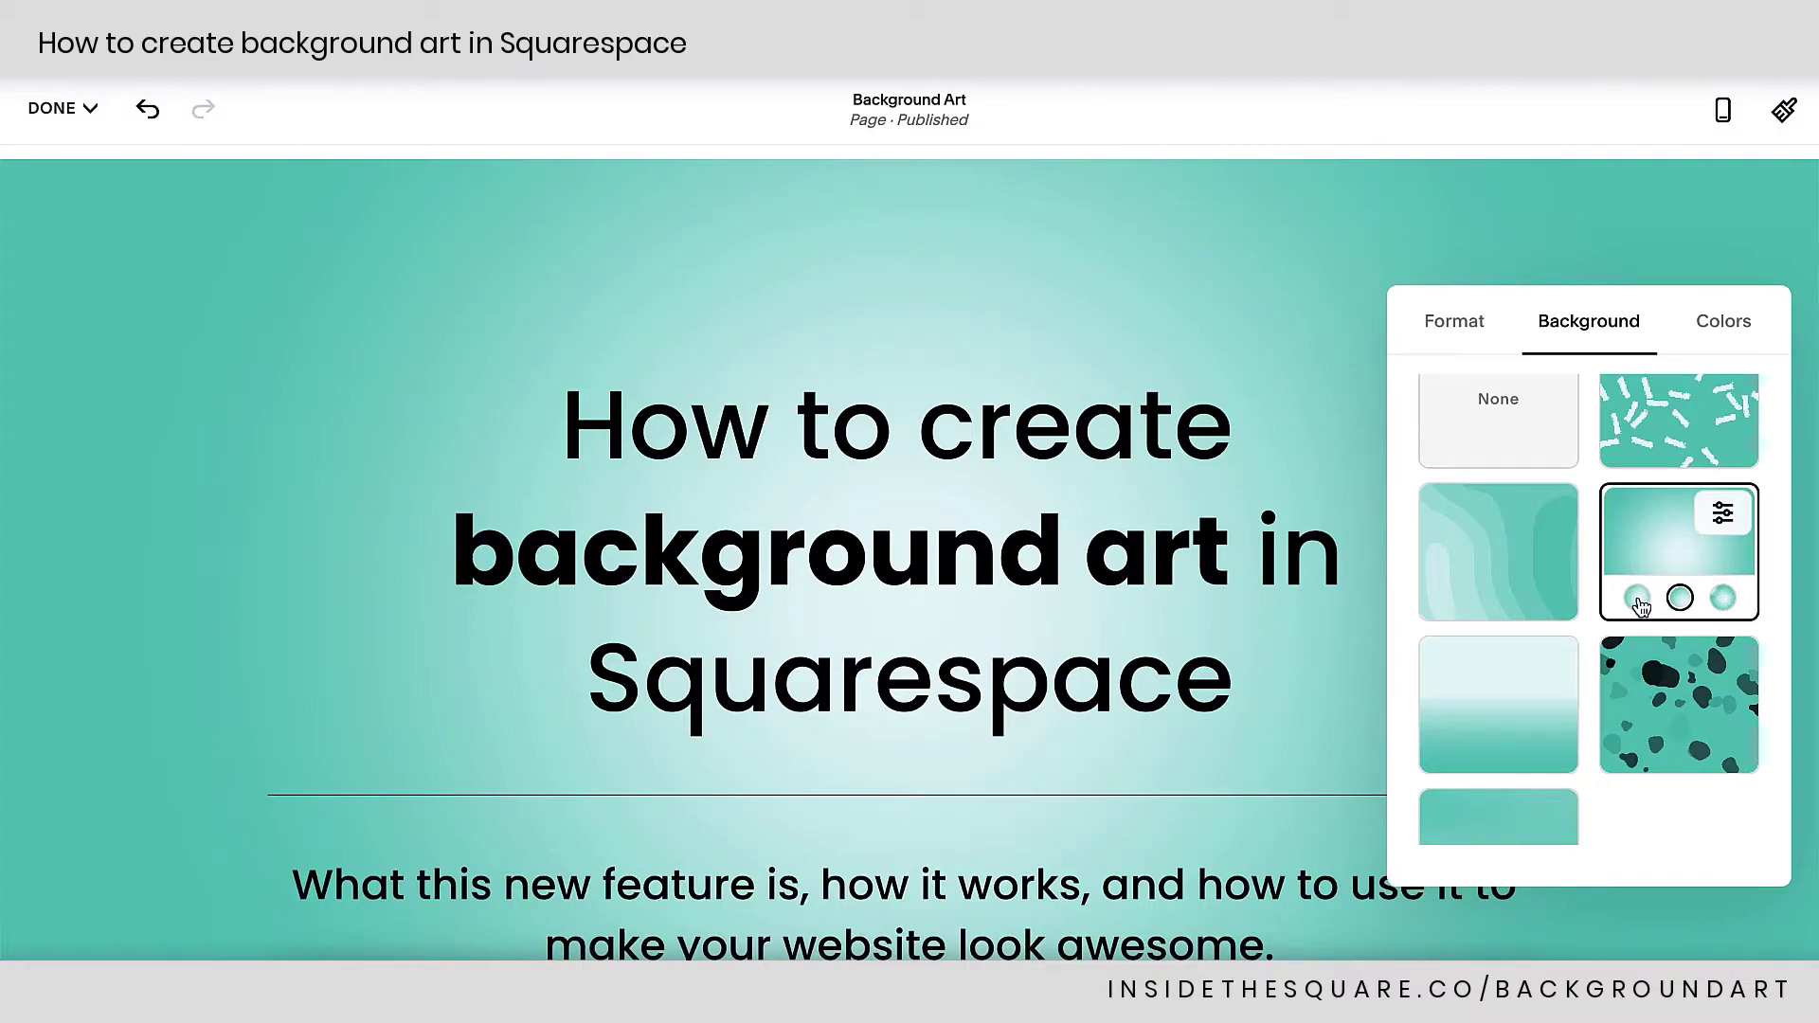
pyautogui.click(1723, 599)
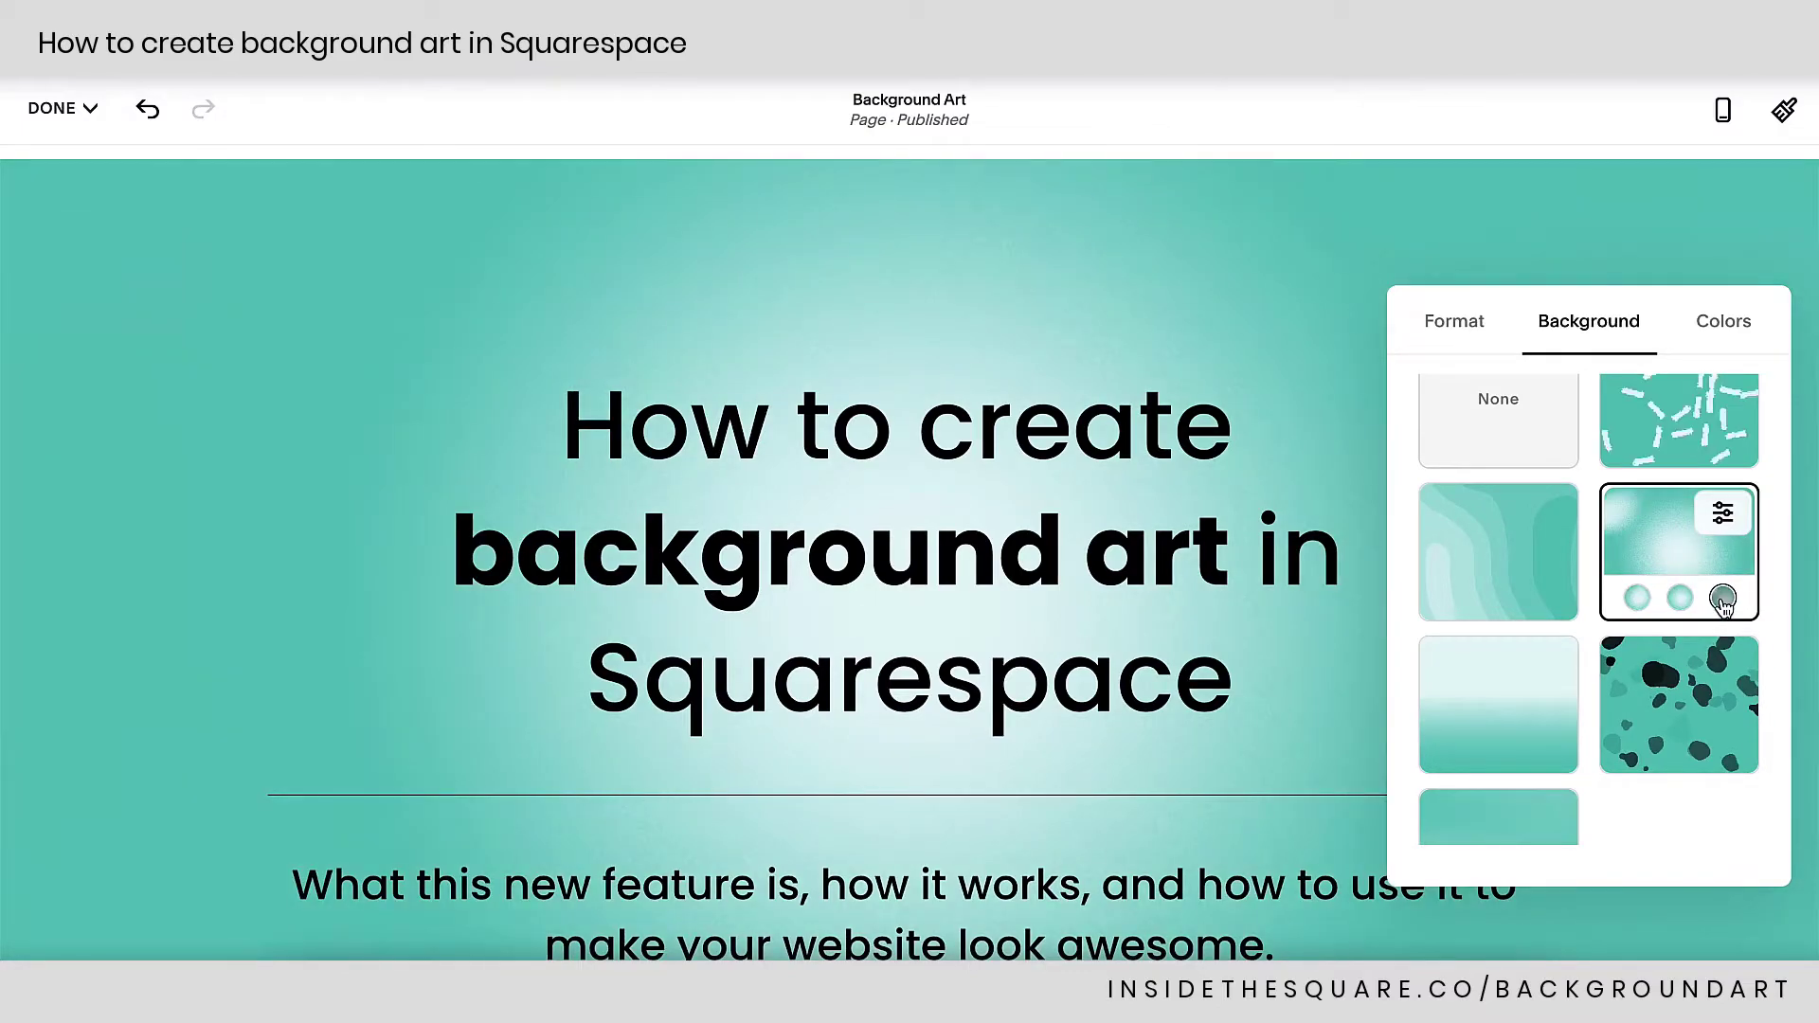
pyautogui.click(1739, 523)
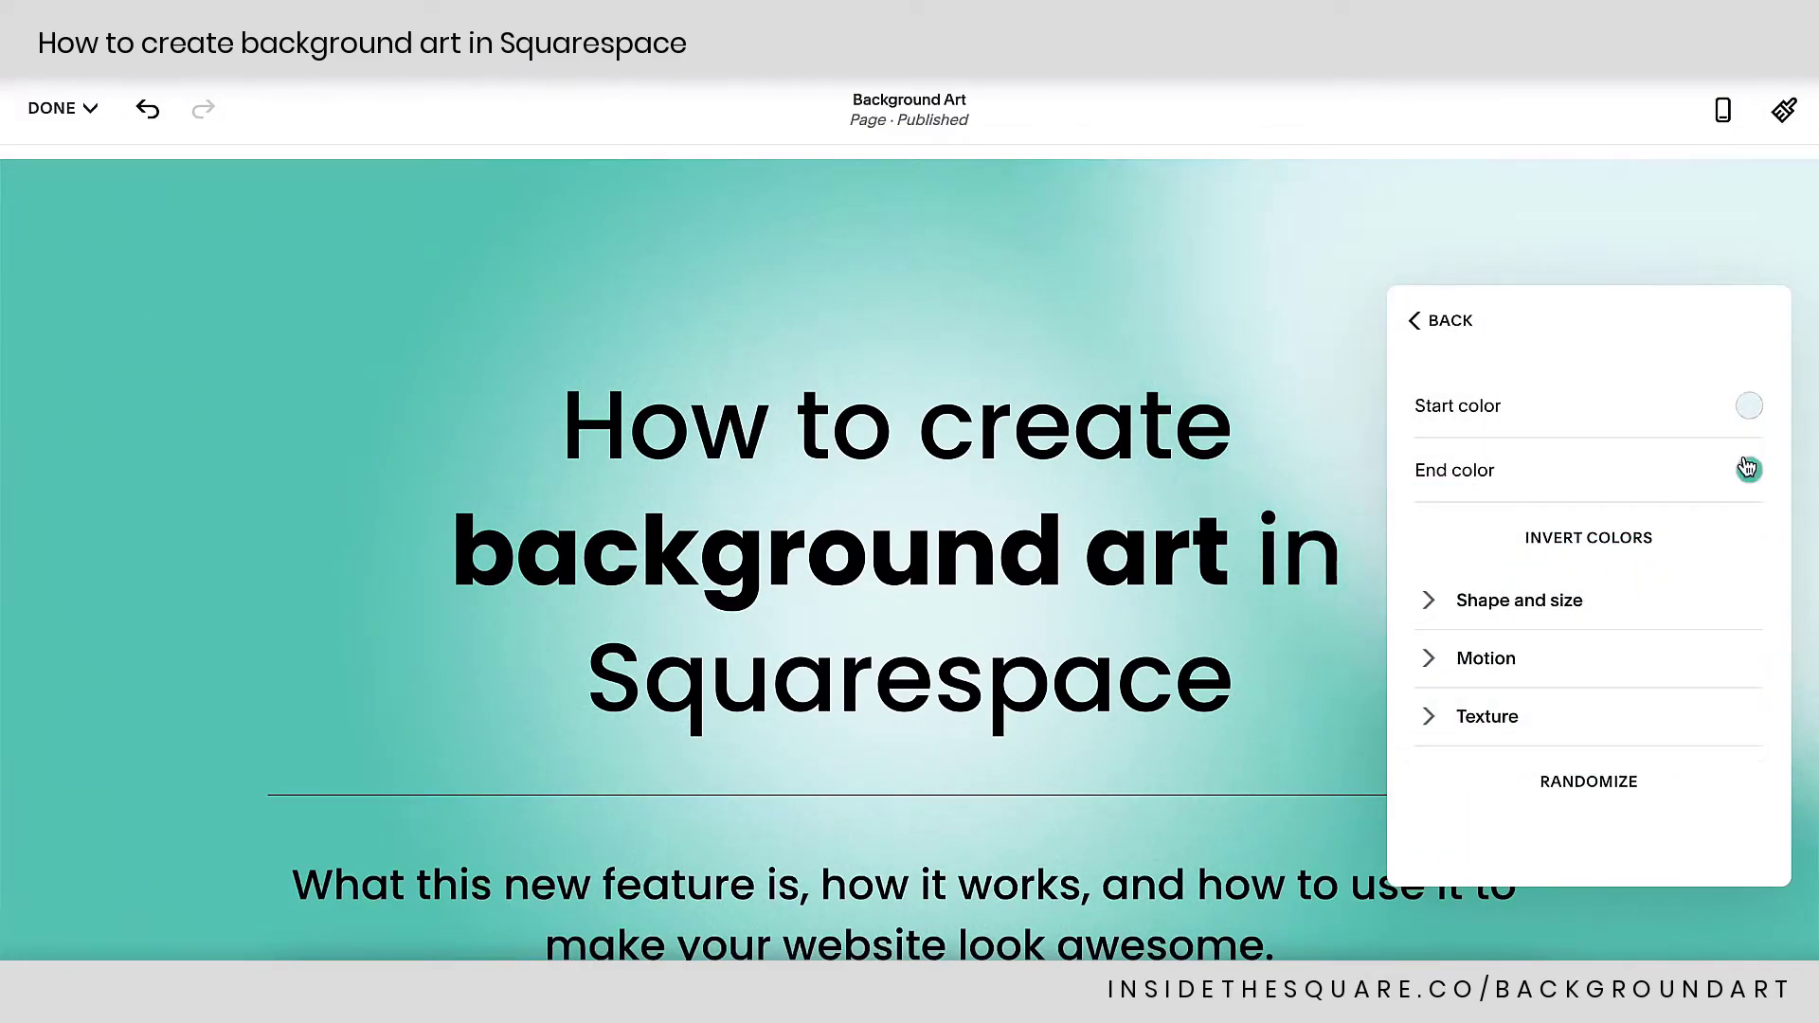
pyautogui.click(1617, 549)
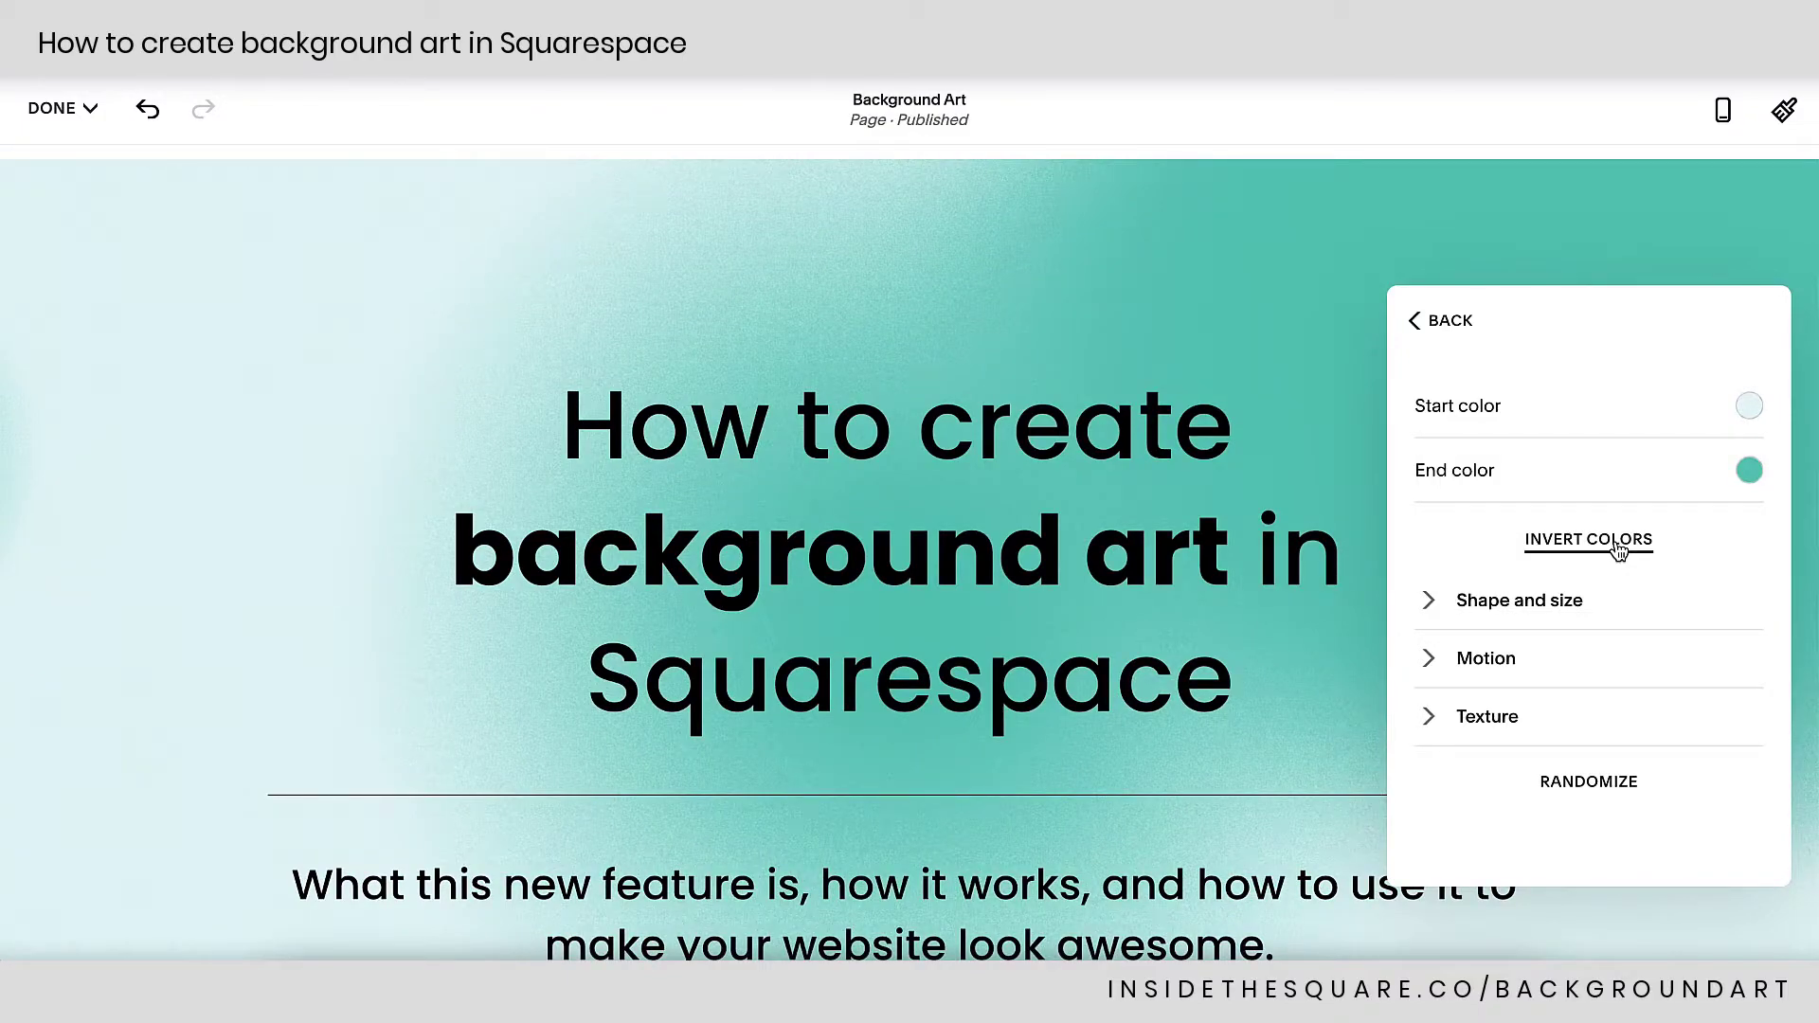
pyautogui.click(1629, 578)
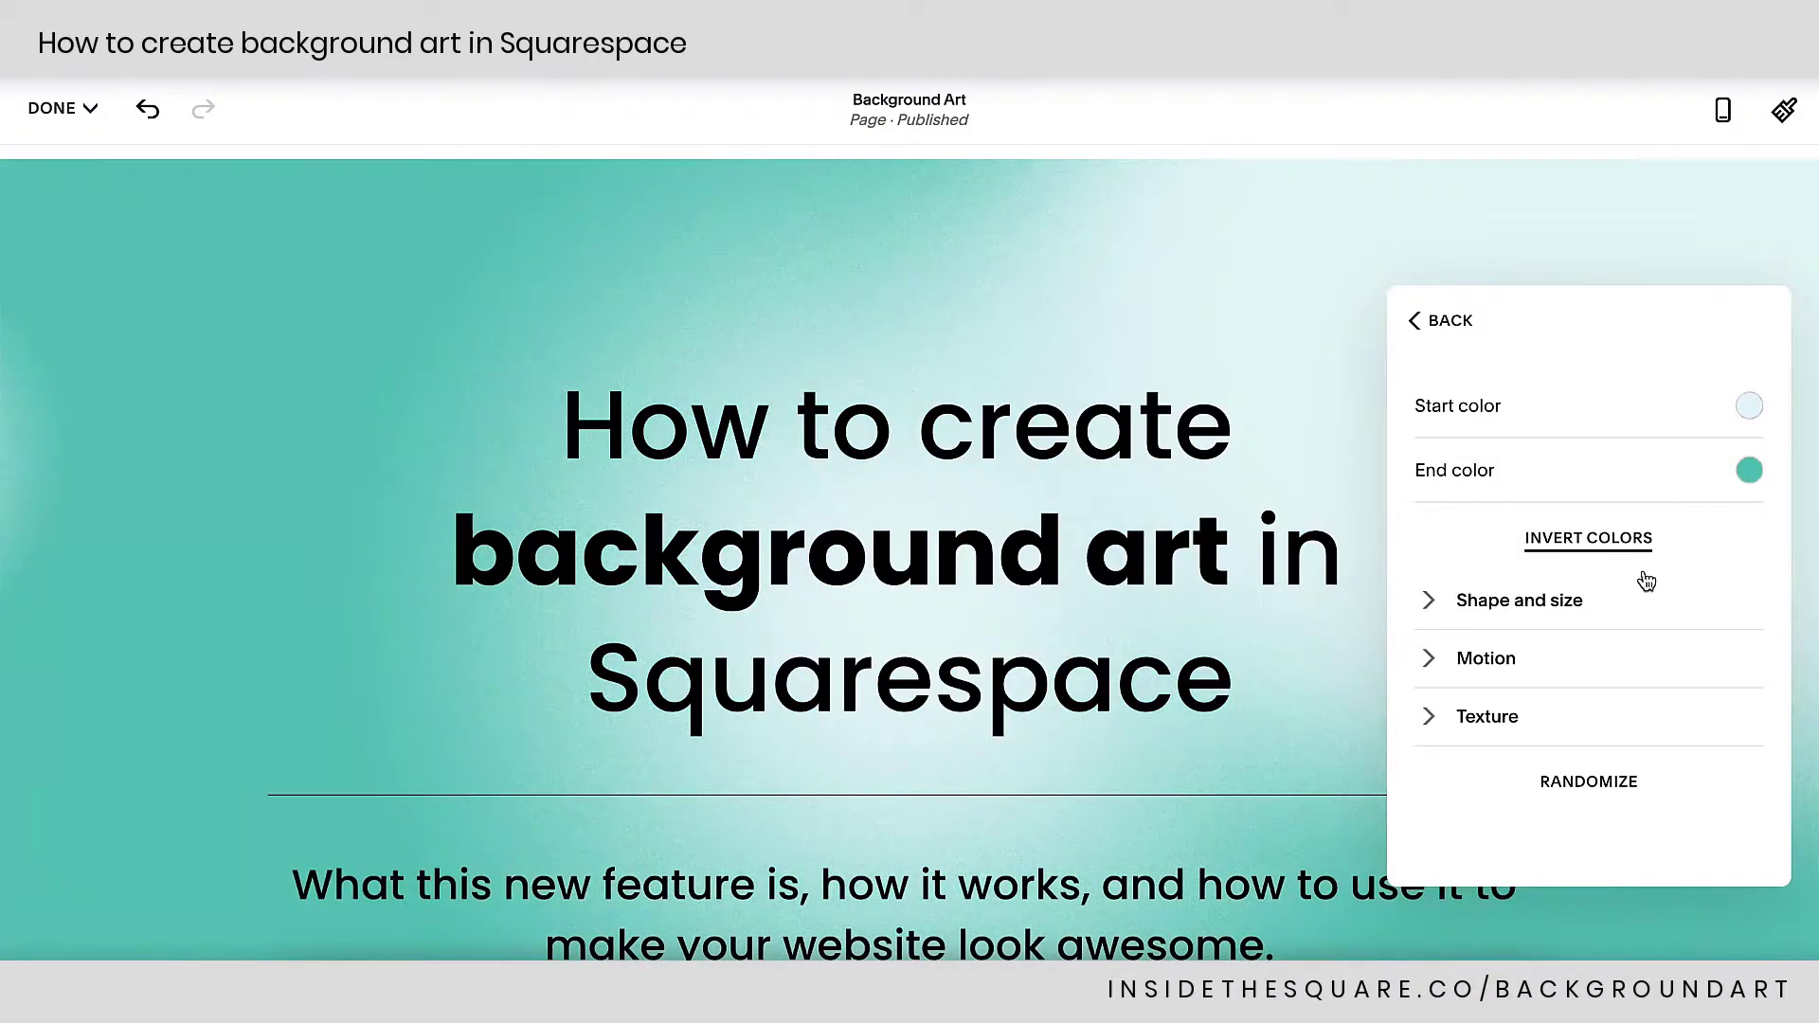
# Try the radial gradient's S, L and custom radial sizes, then set the radial size back to M.
pyautogui.click(1575, 607)
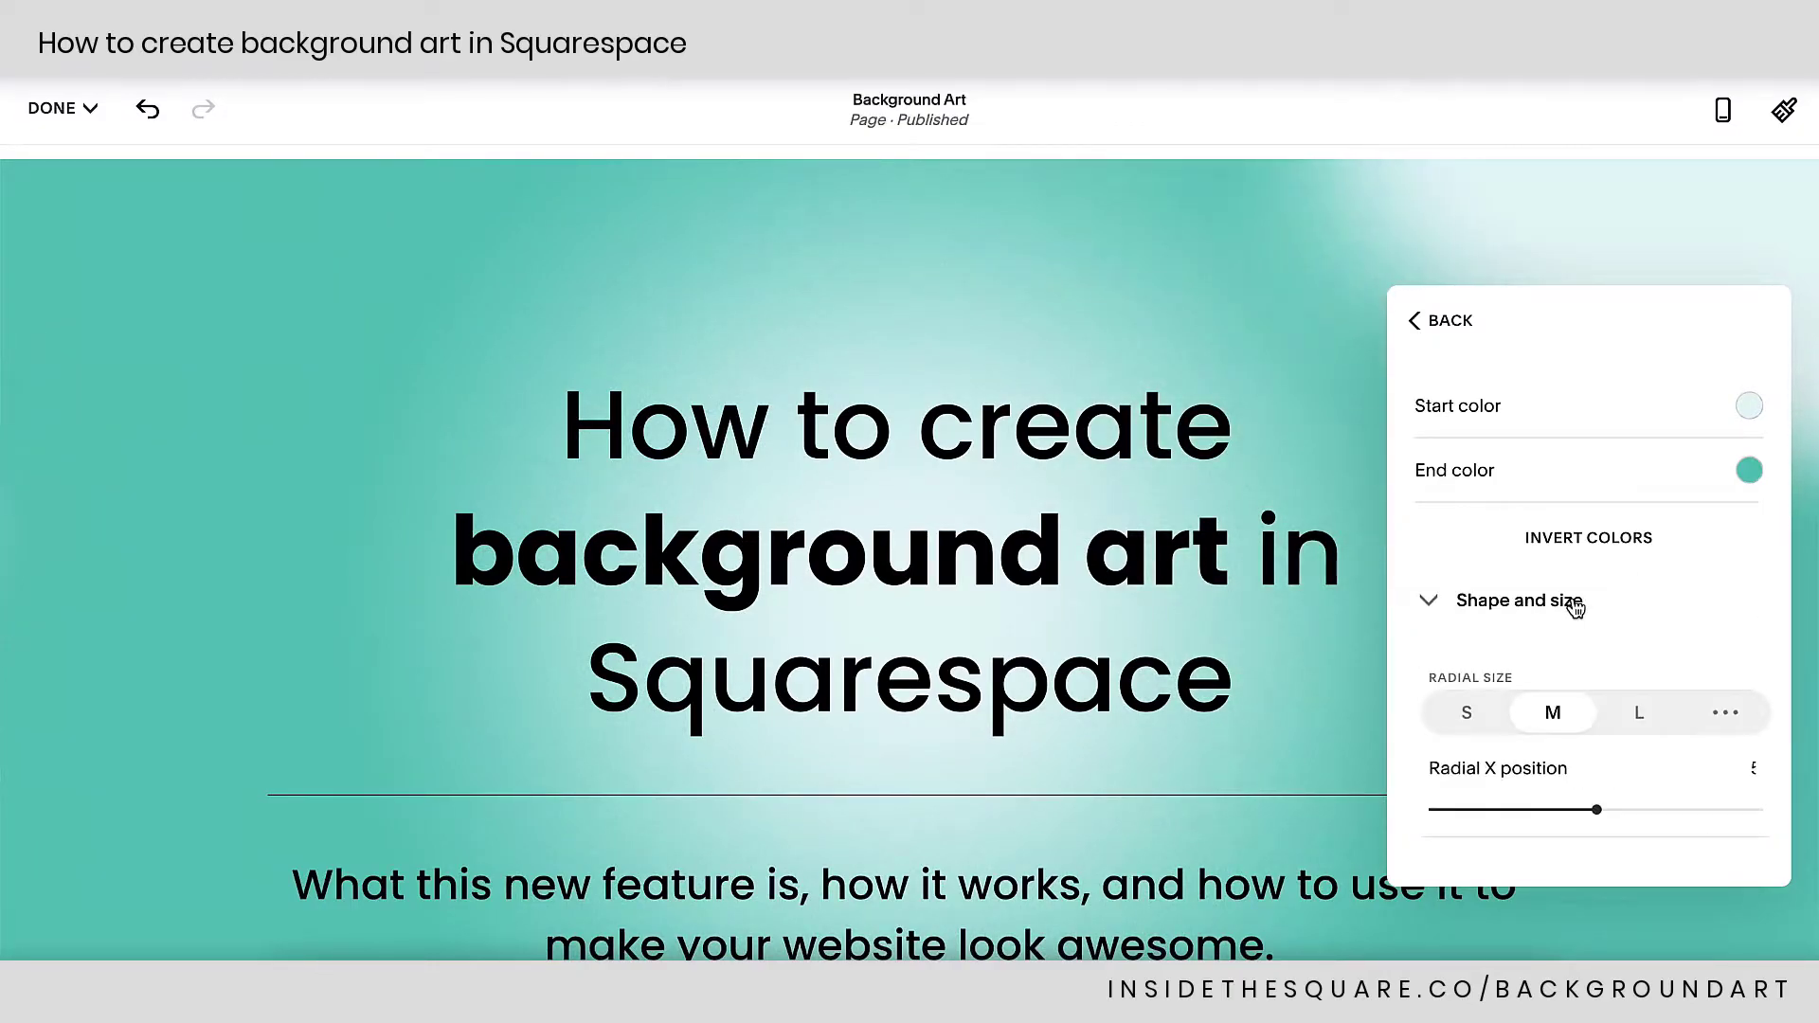
pyautogui.scroll(-3, 1575, 607)
pyautogui.scroll(1, 1573, 606)
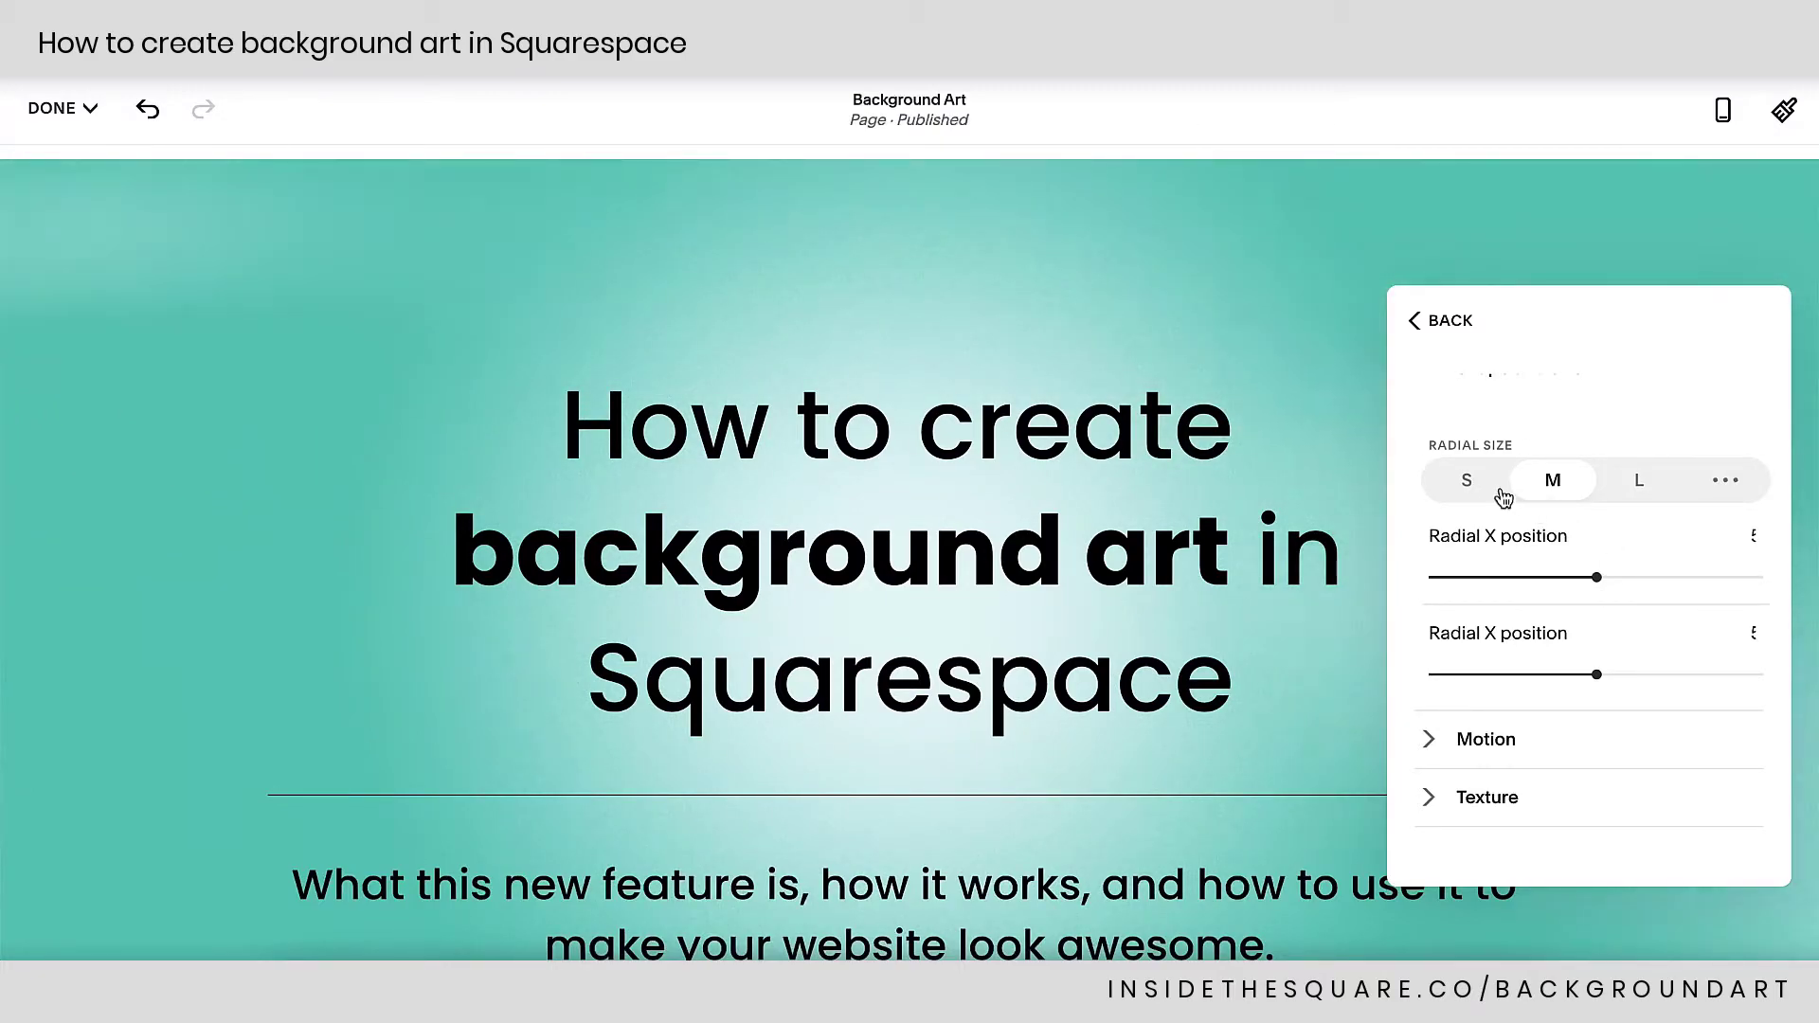
pyautogui.click(1491, 487)
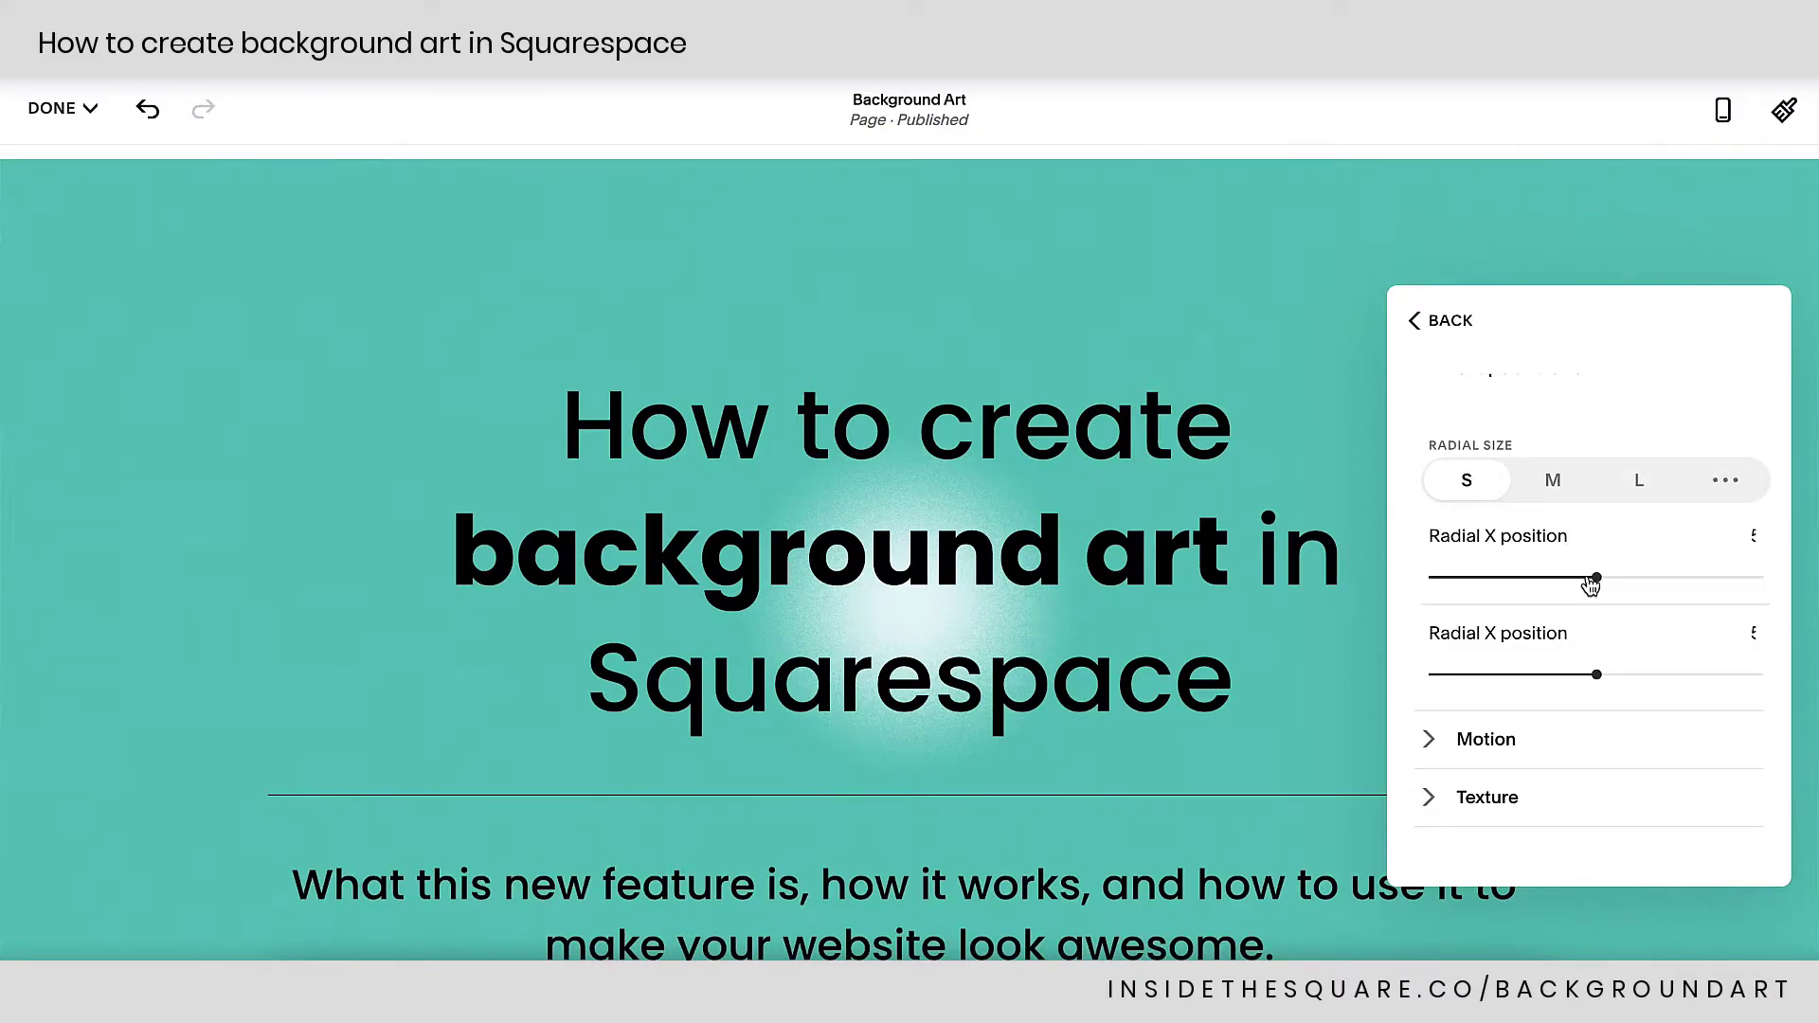
pyautogui.click(1553, 481)
pyautogui.click(1639, 480)
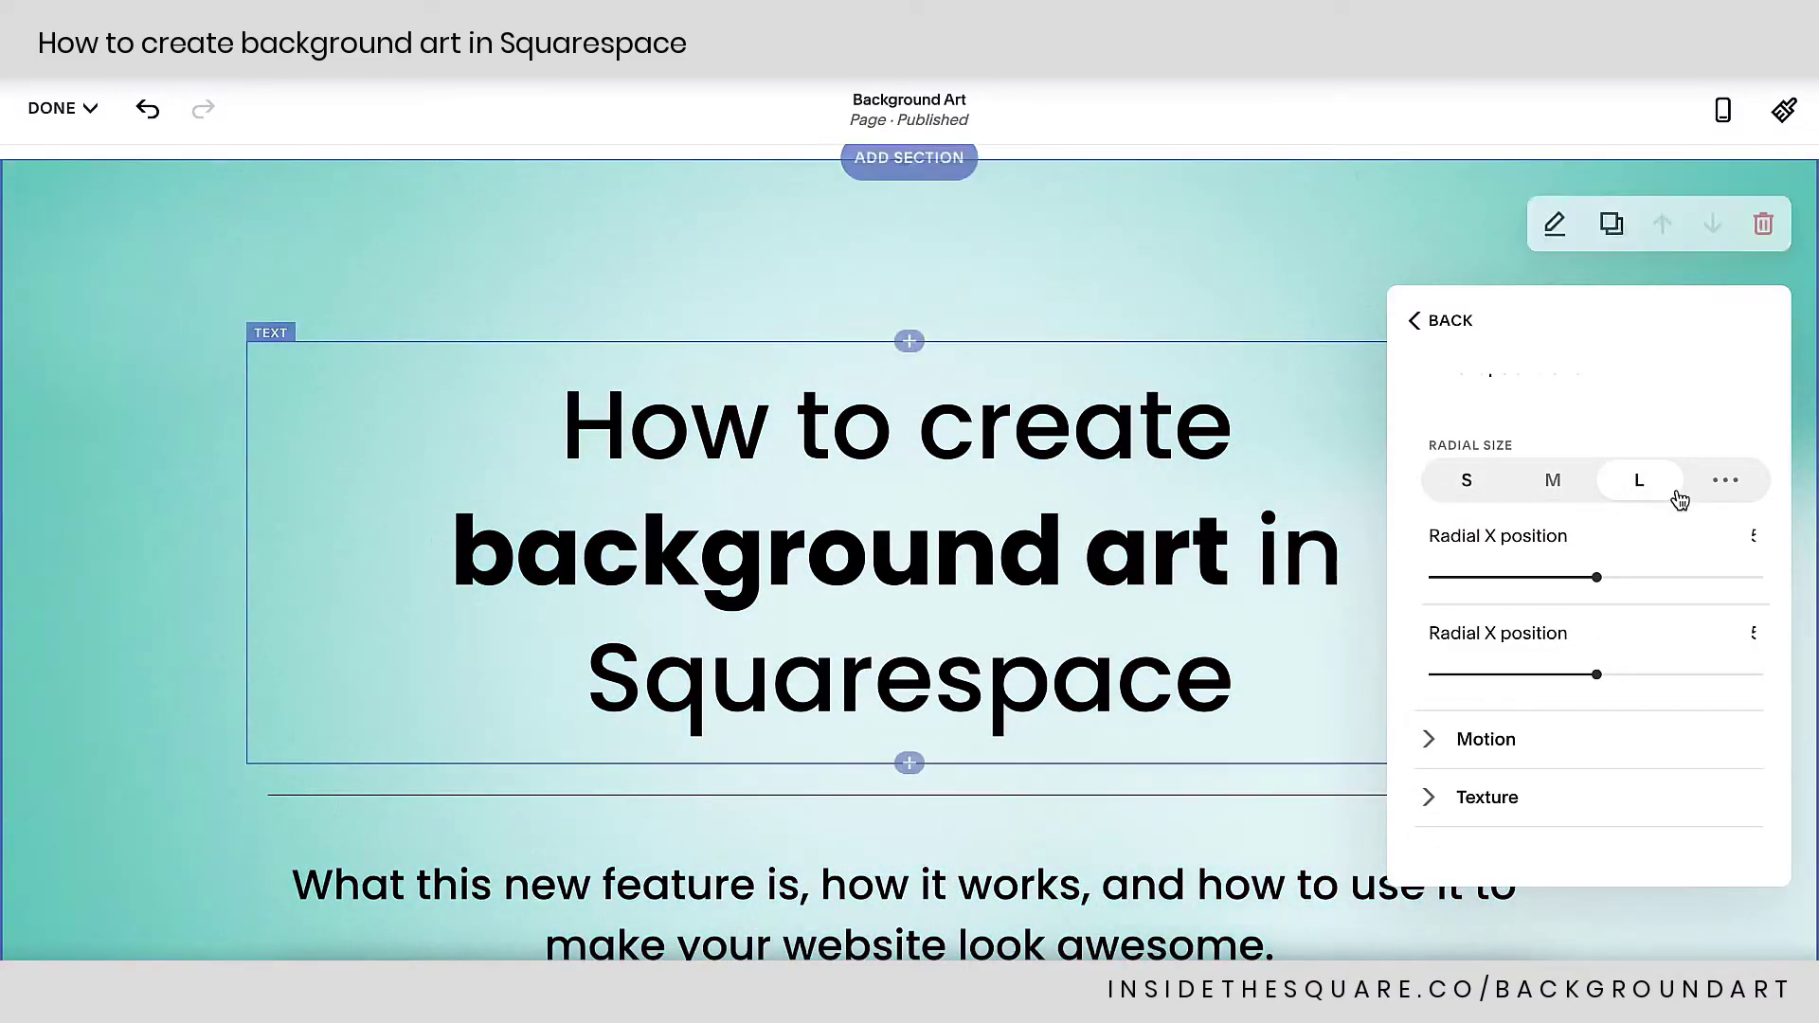
pyautogui.click(1731, 485)
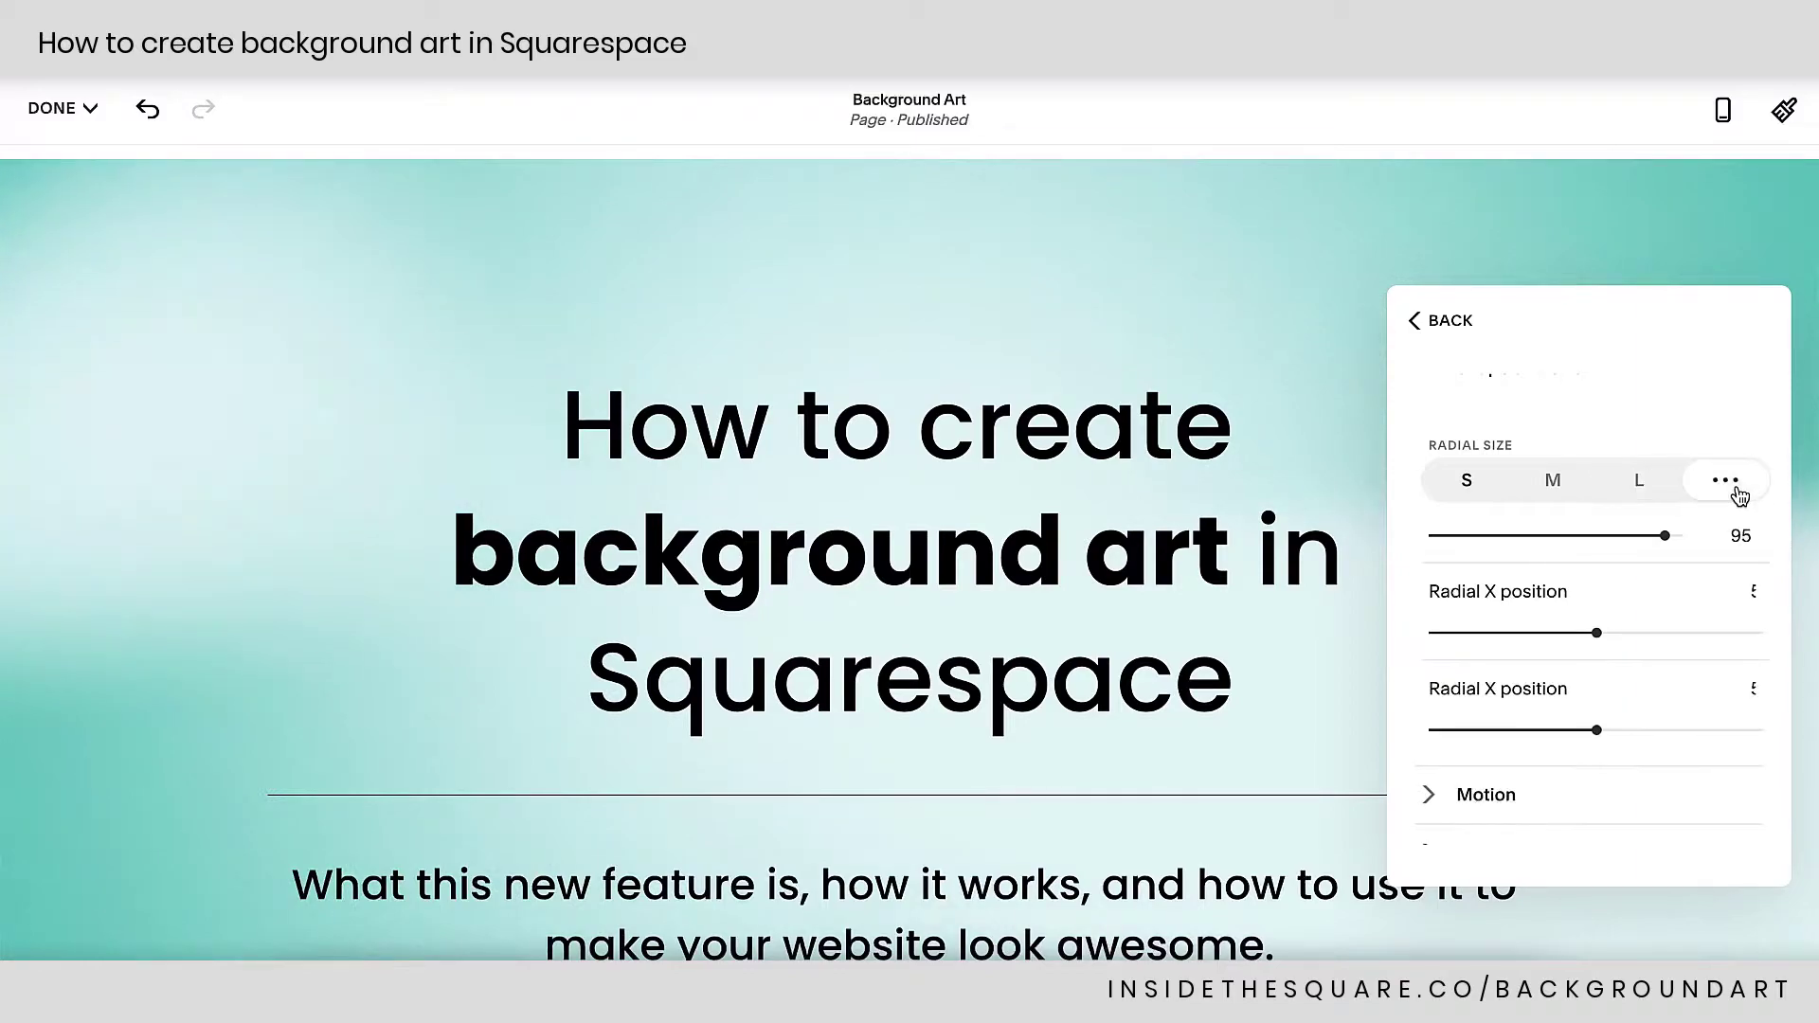
pyautogui.click(1555, 479)
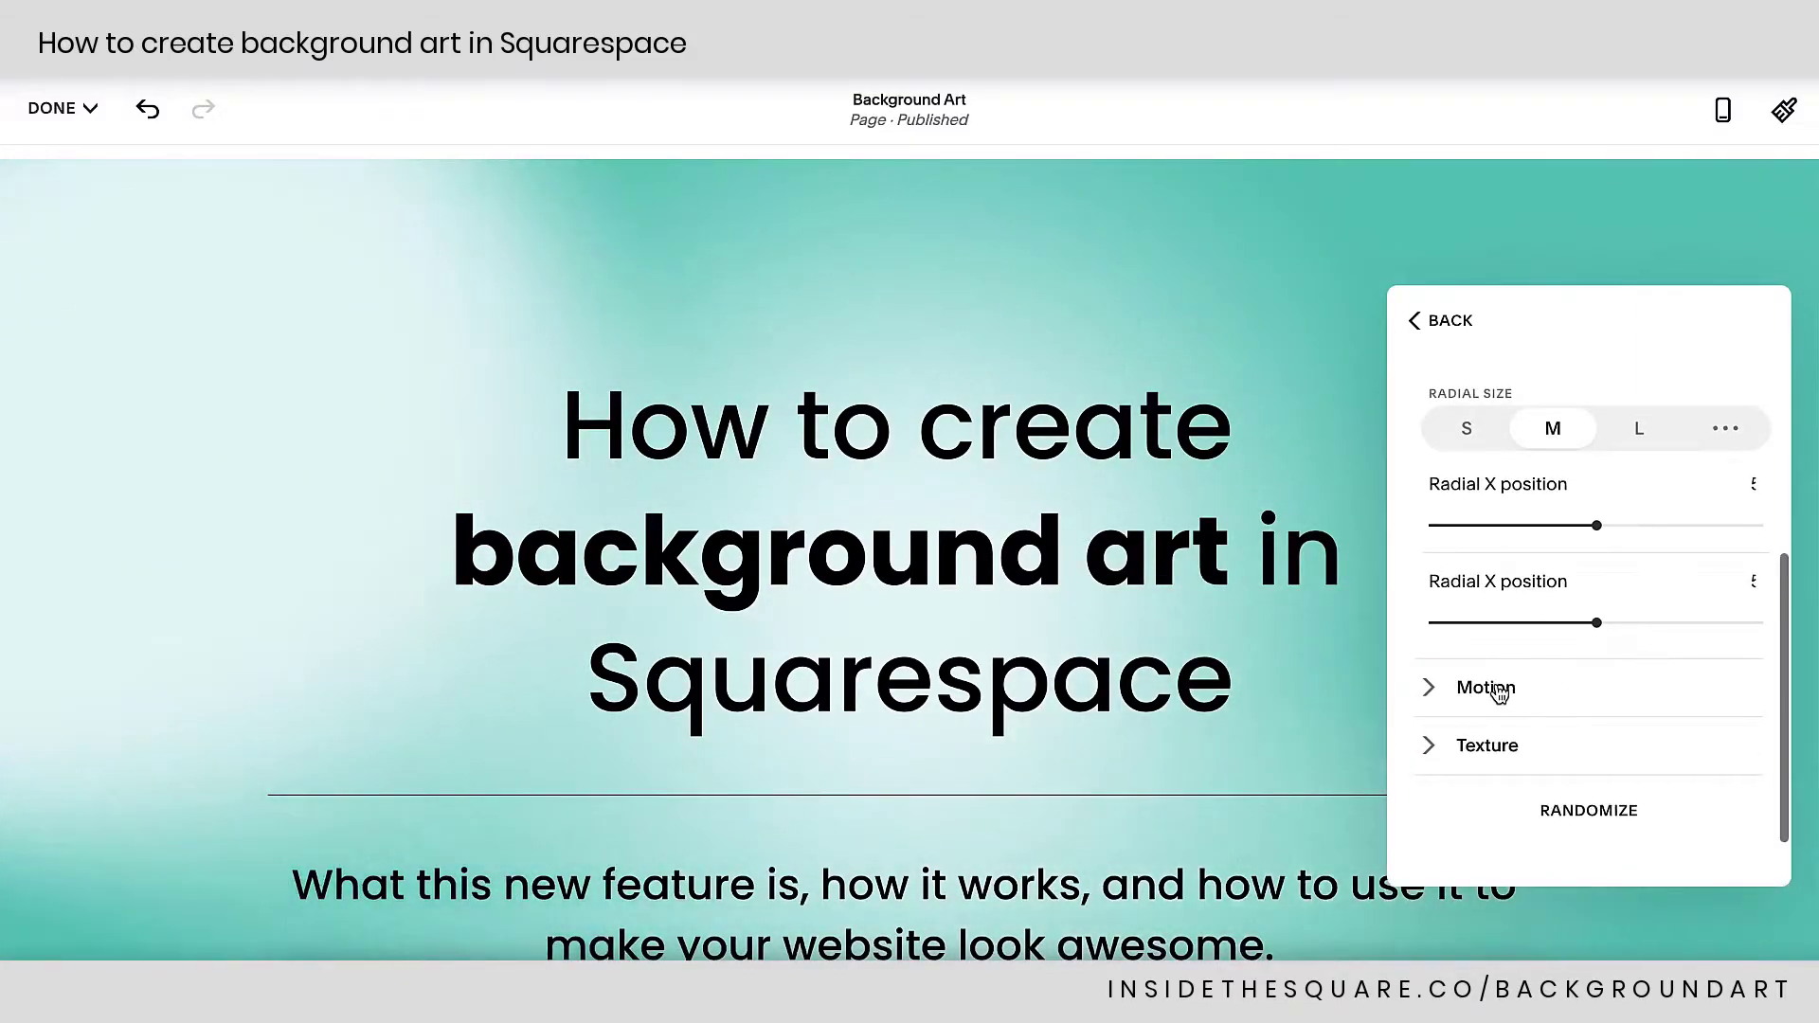
# Open the radial gradient's motion settings and examine the Follow cursor option.
pyautogui.click(1447, 690)
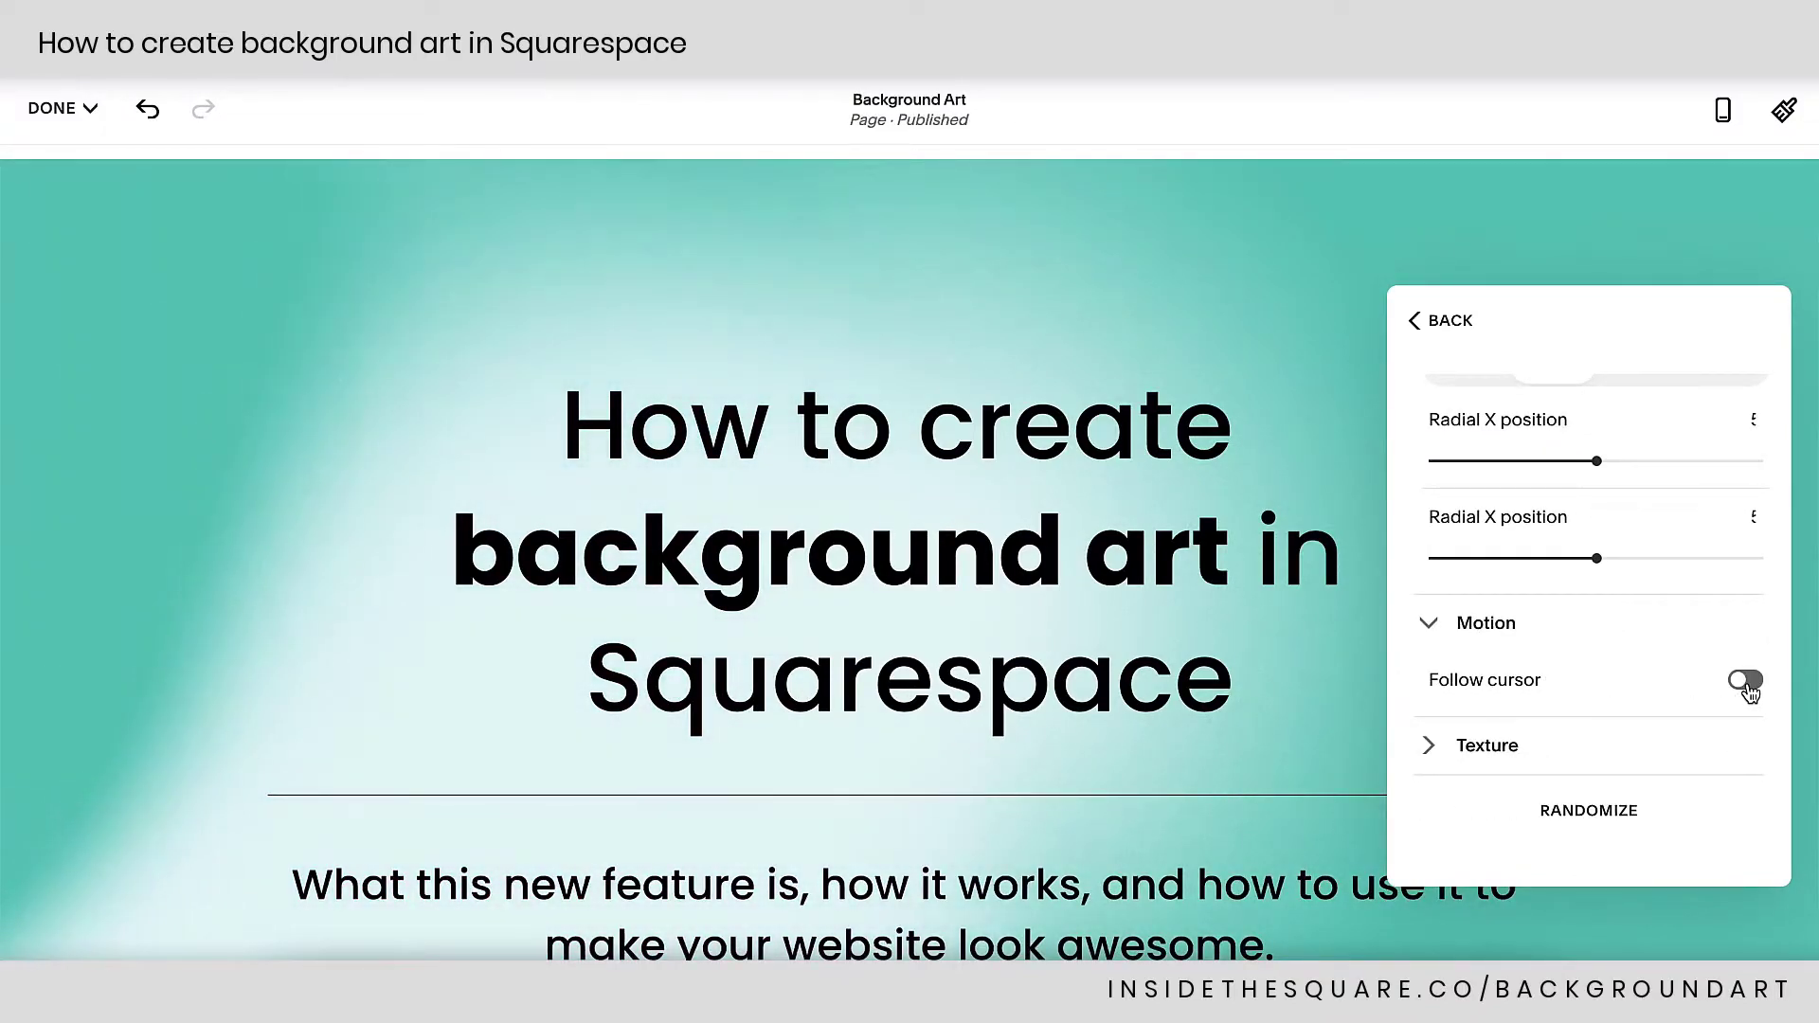
pyautogui.scroll(1, 1748, 689)
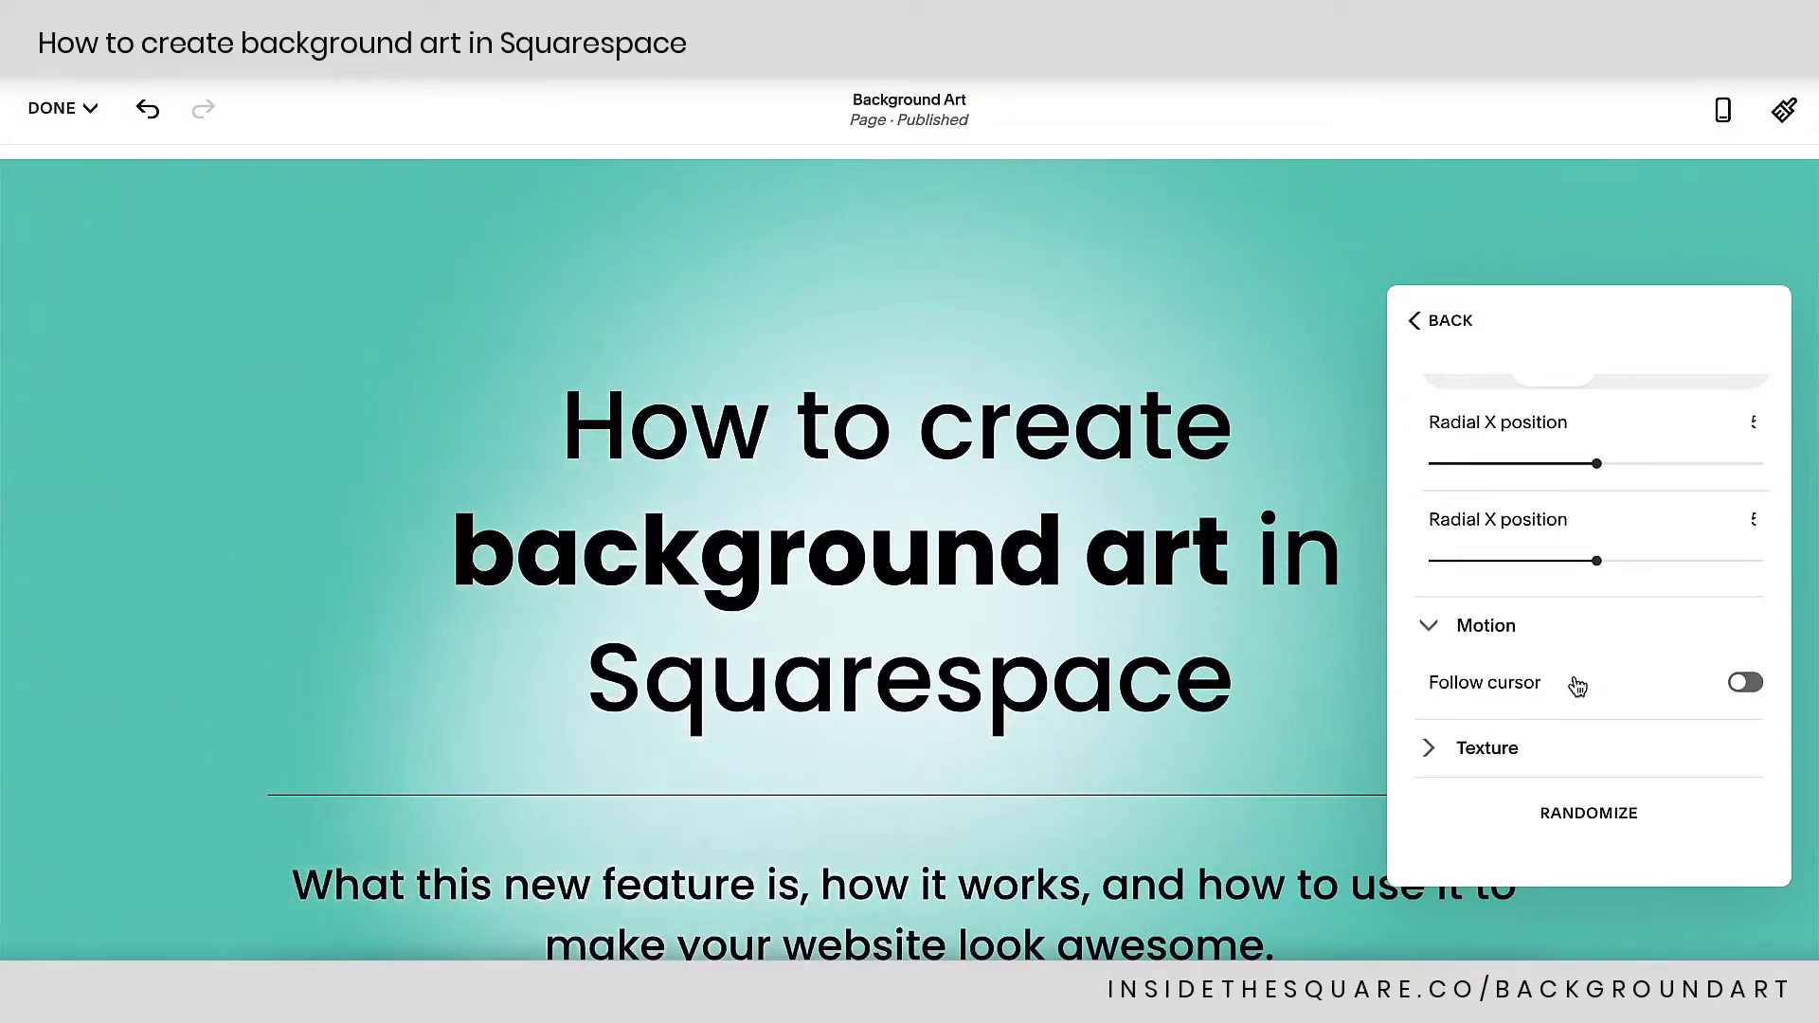
pyautogui.scroll(-1, 1577, 686)
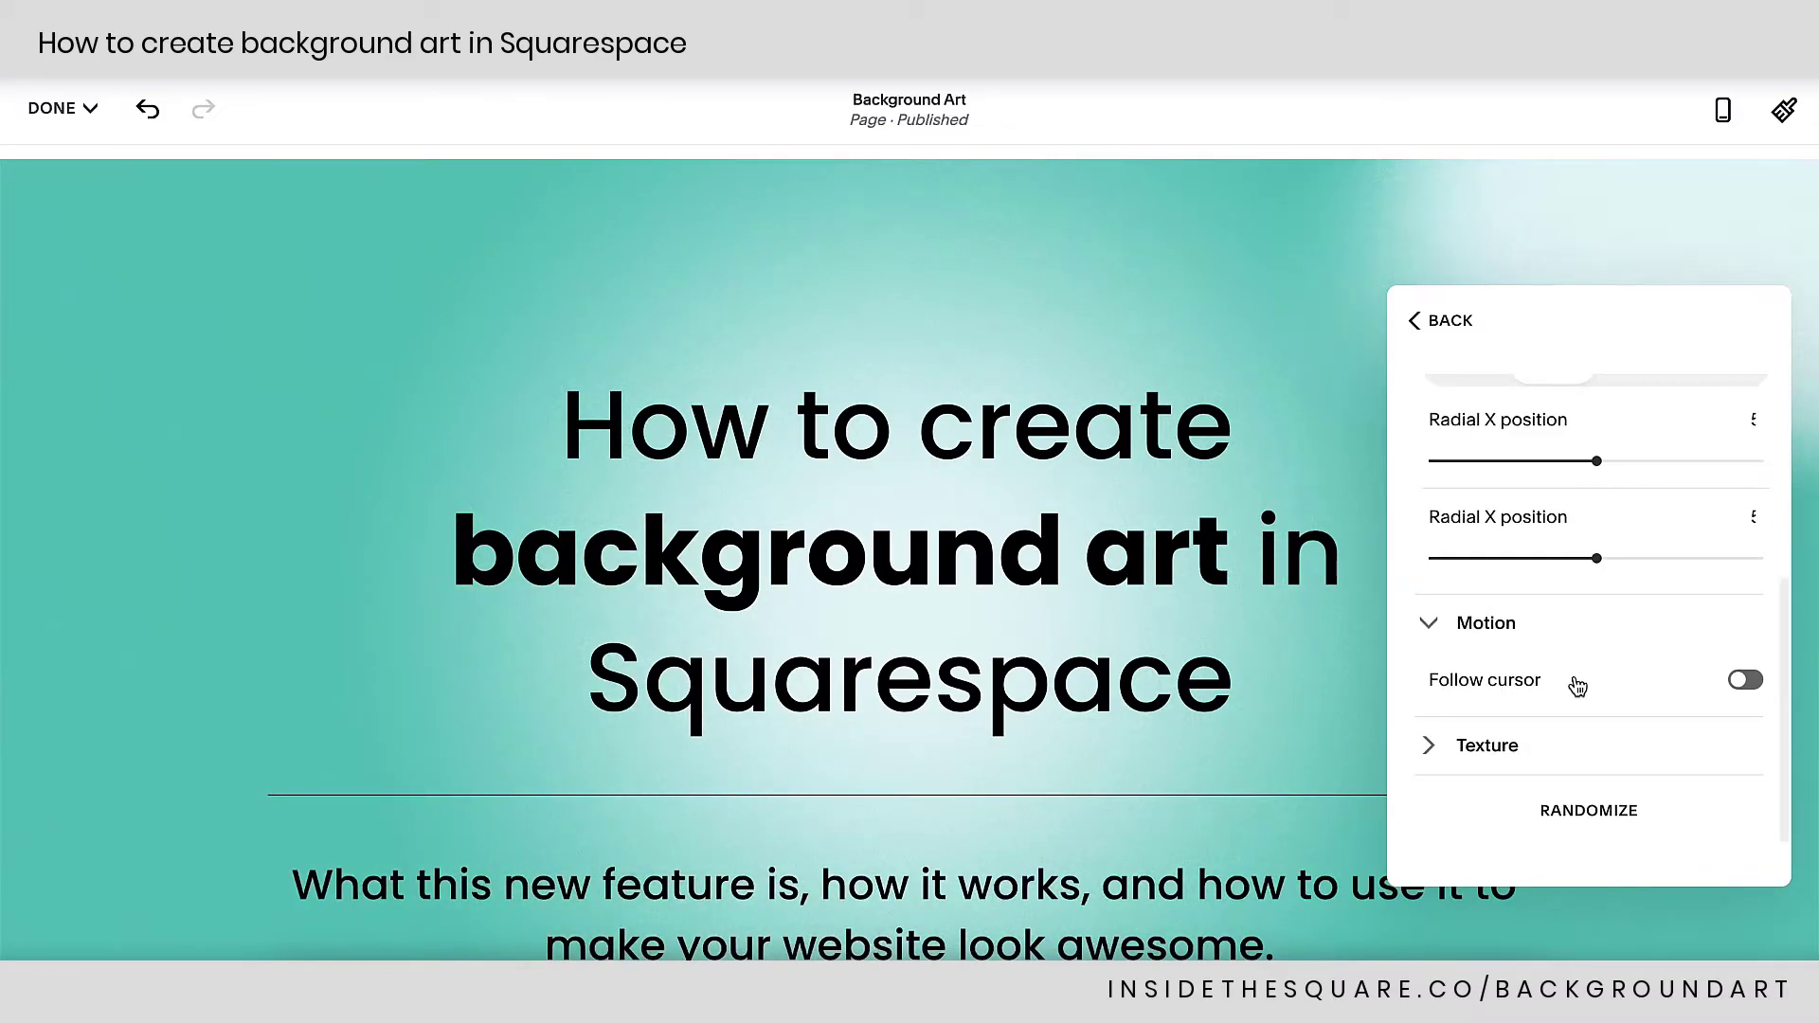
# Open the radial gradient's texture settings and try High and Off noise before switching to the custom noise controls.
pyautogui.click(1510, 744)
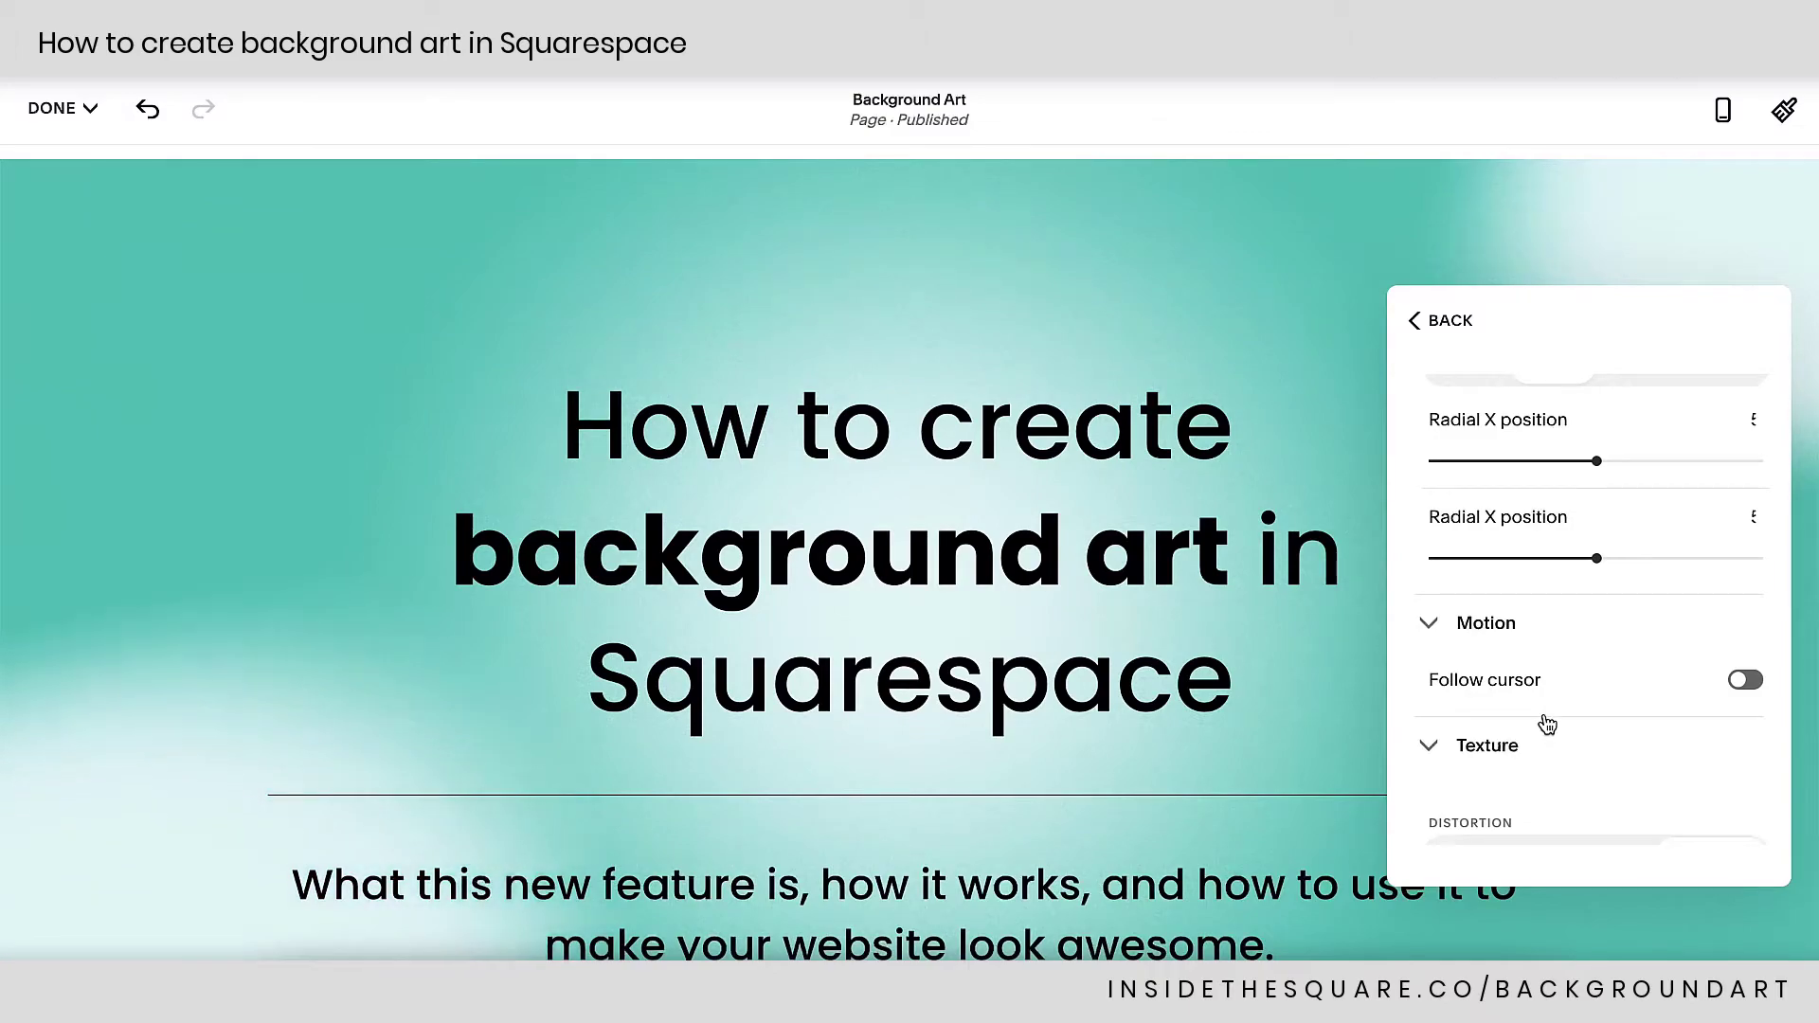
pyautogui.scroll(-4, 1464, 748)
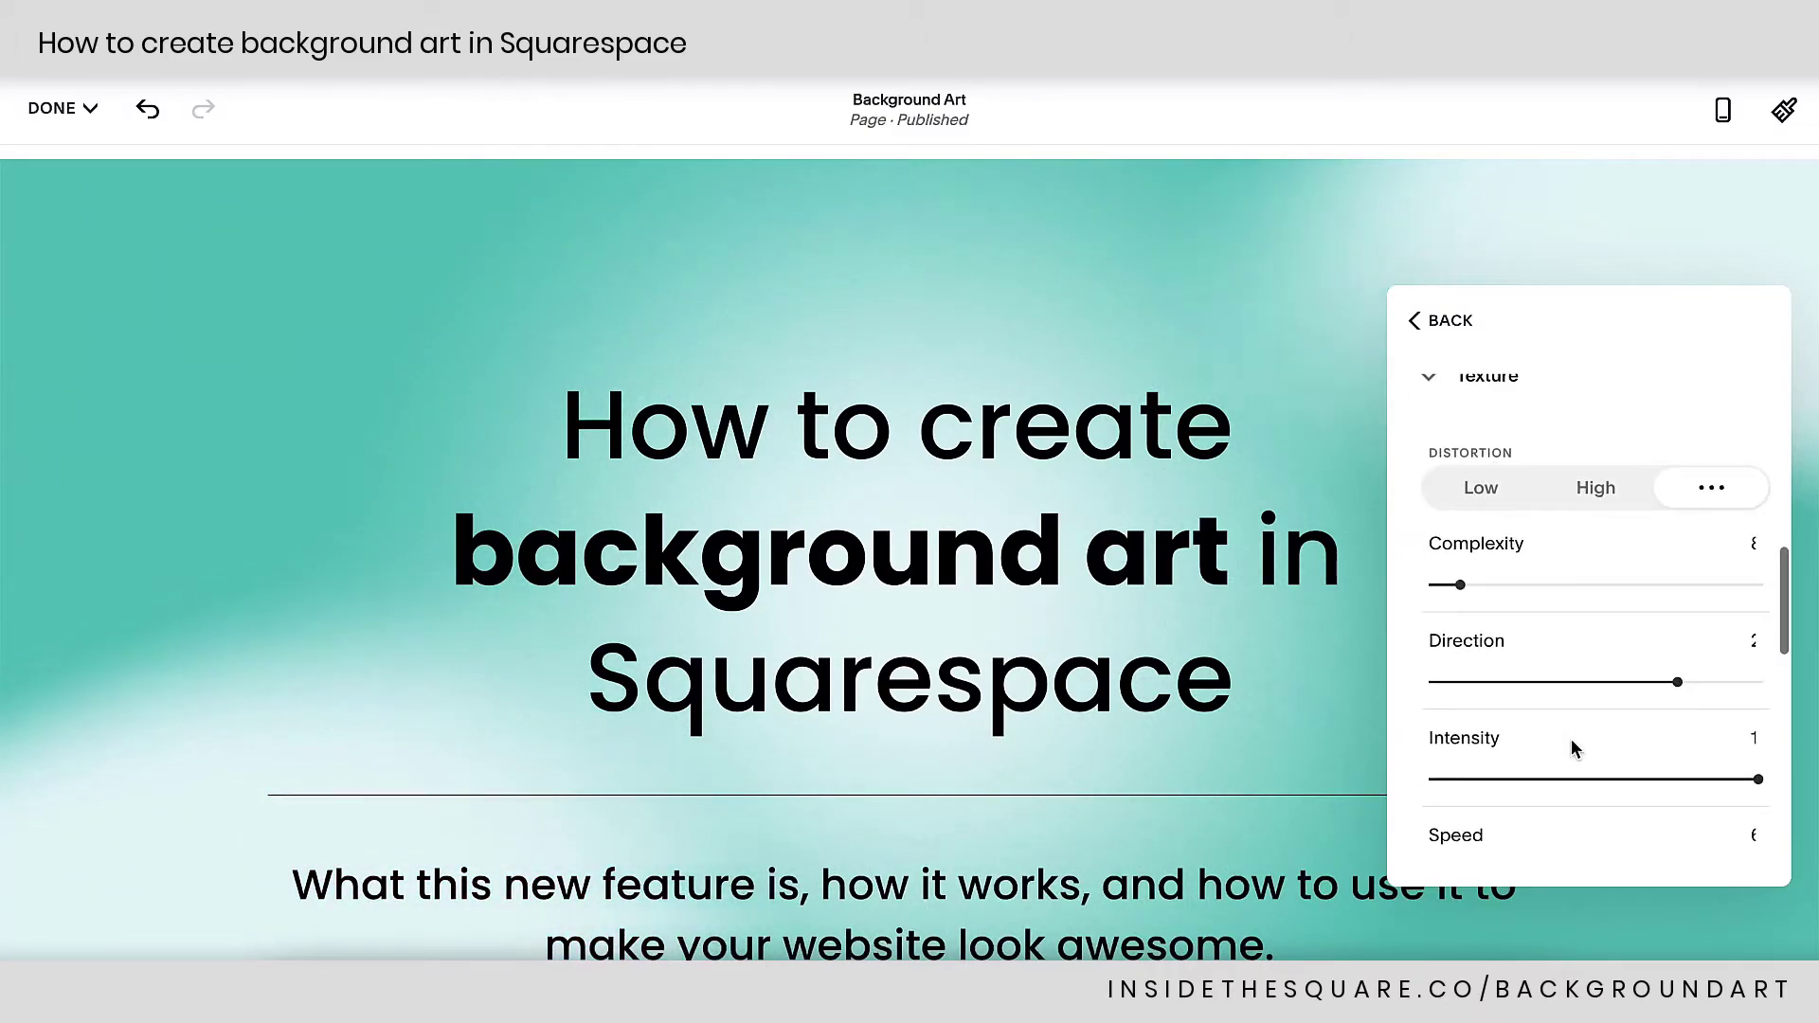
pyautogui.scroll(-3, 1571, 744)
pyautogui.scroll(-5, 1571, 747)
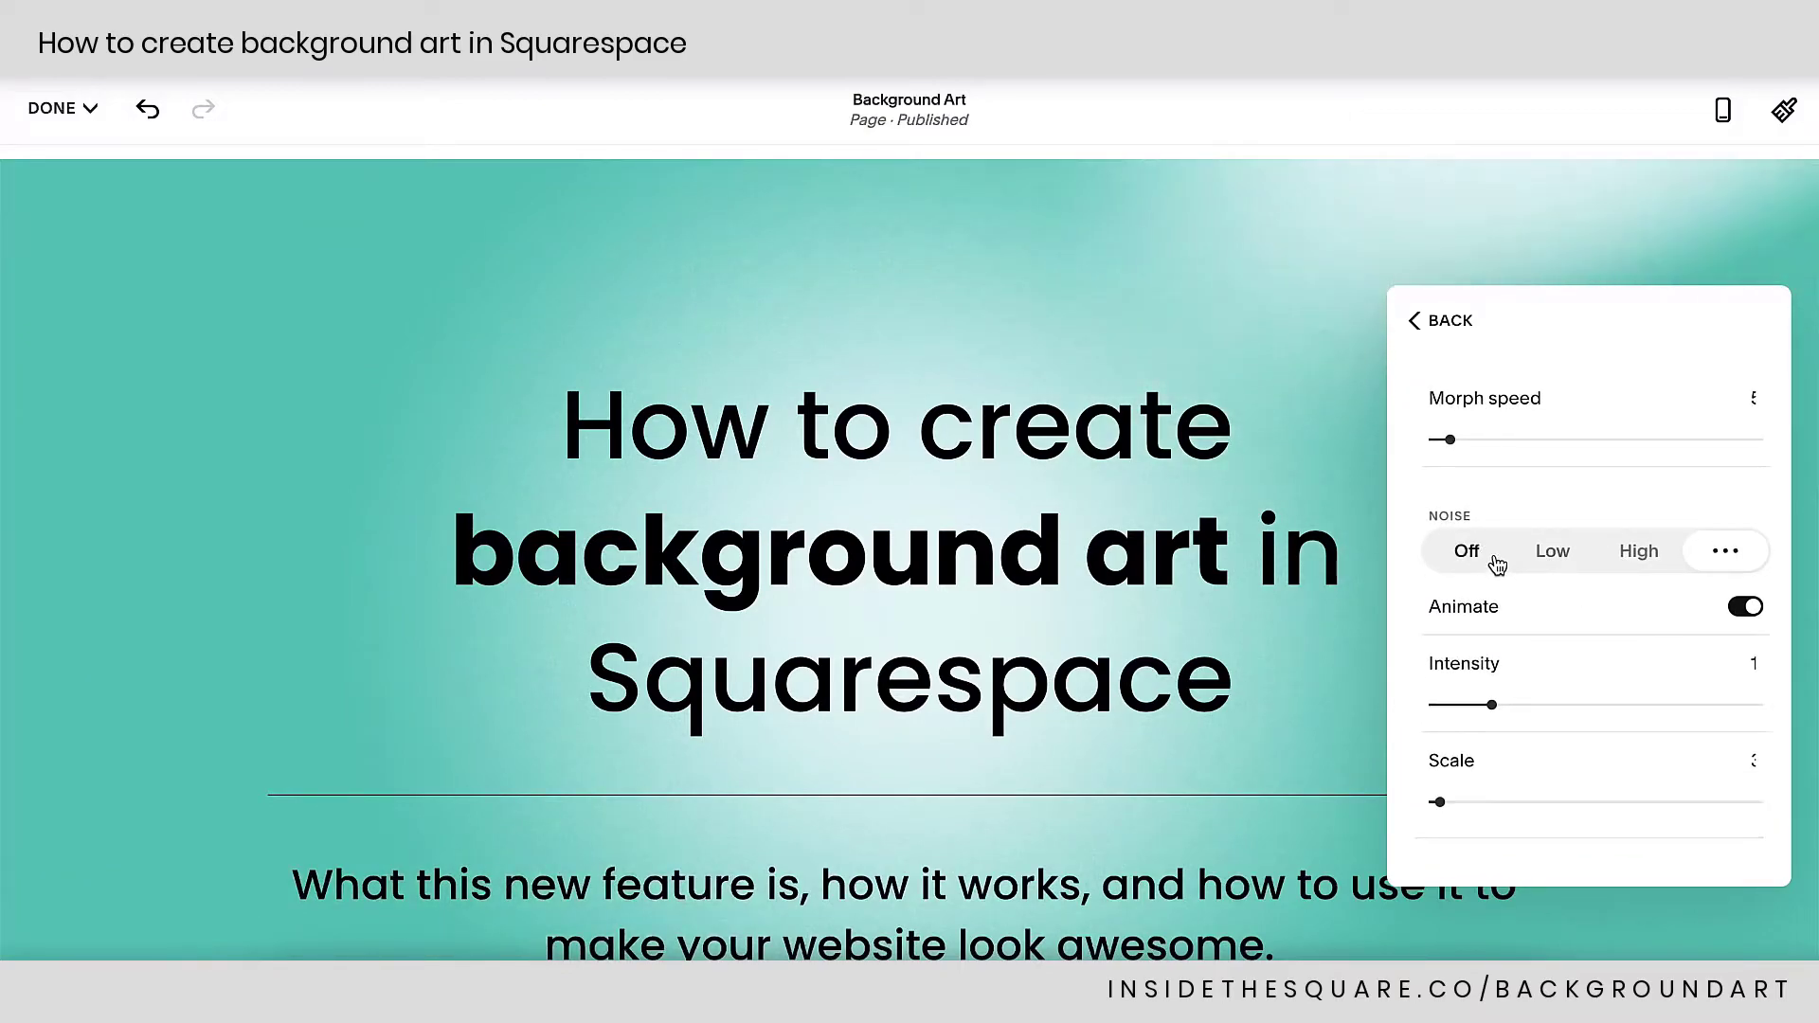
pyautogui.click(1201, 326)
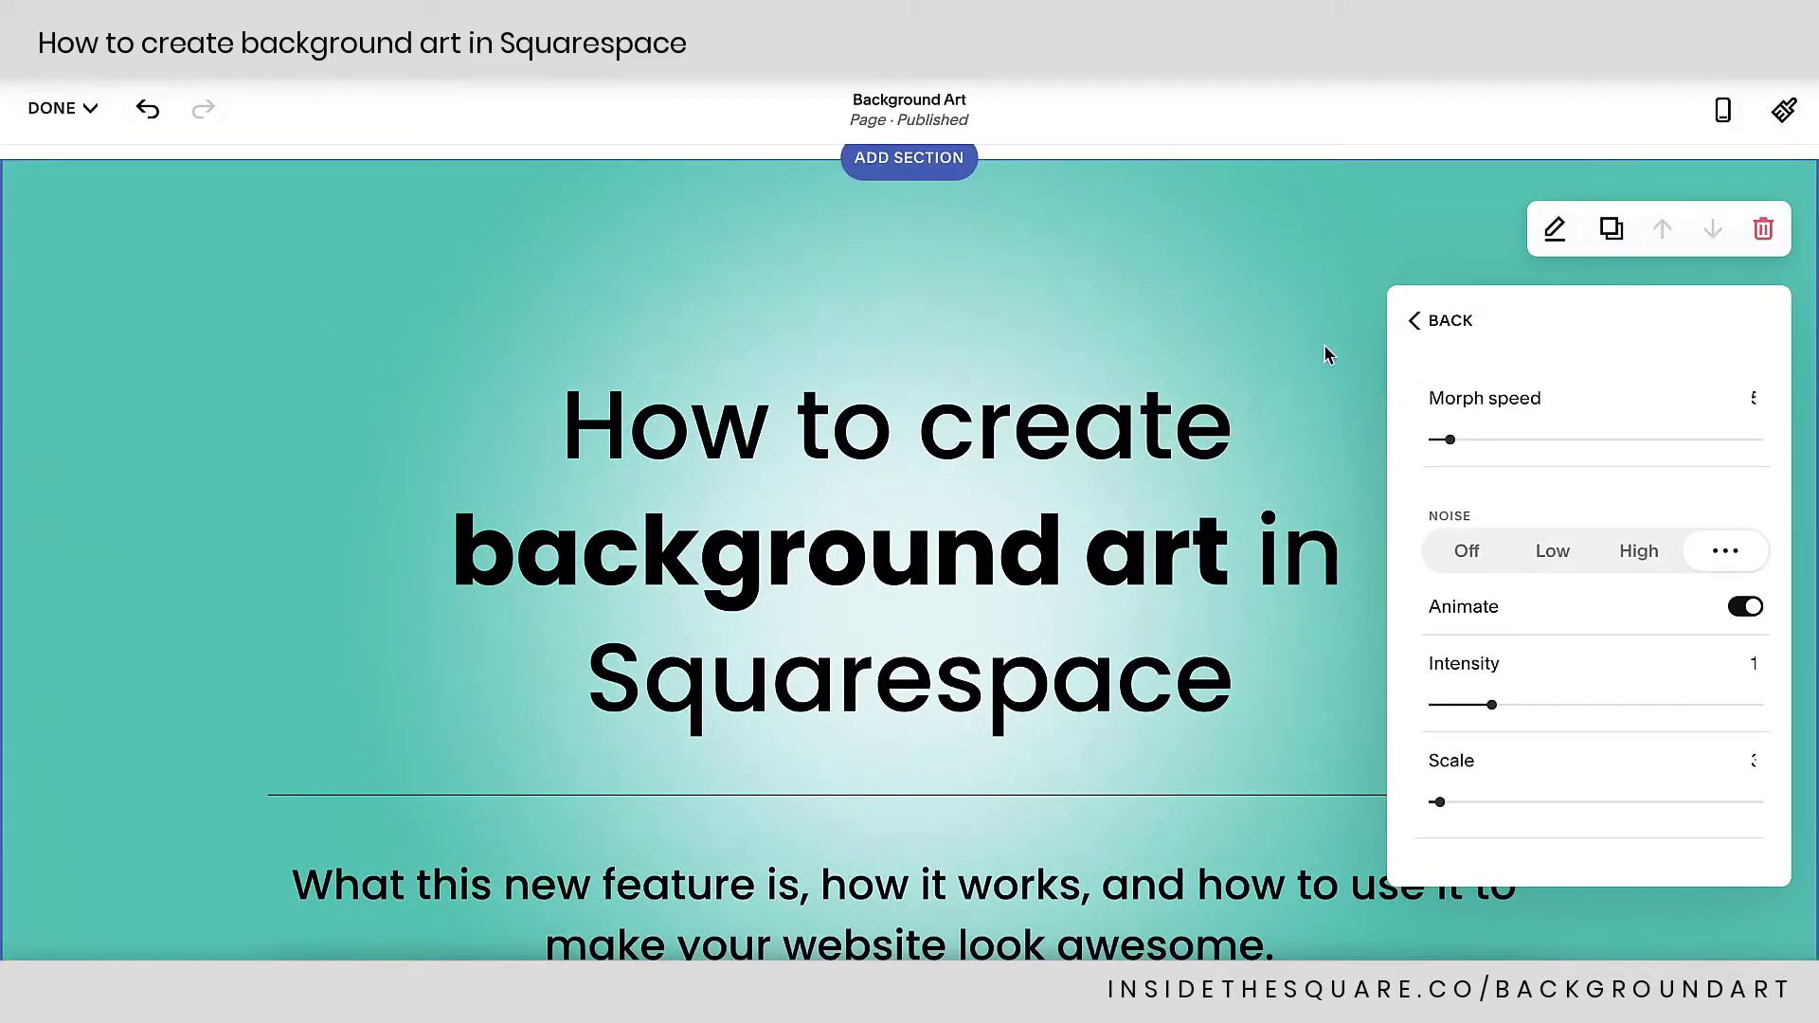
pyautogui.click(1637, 550)
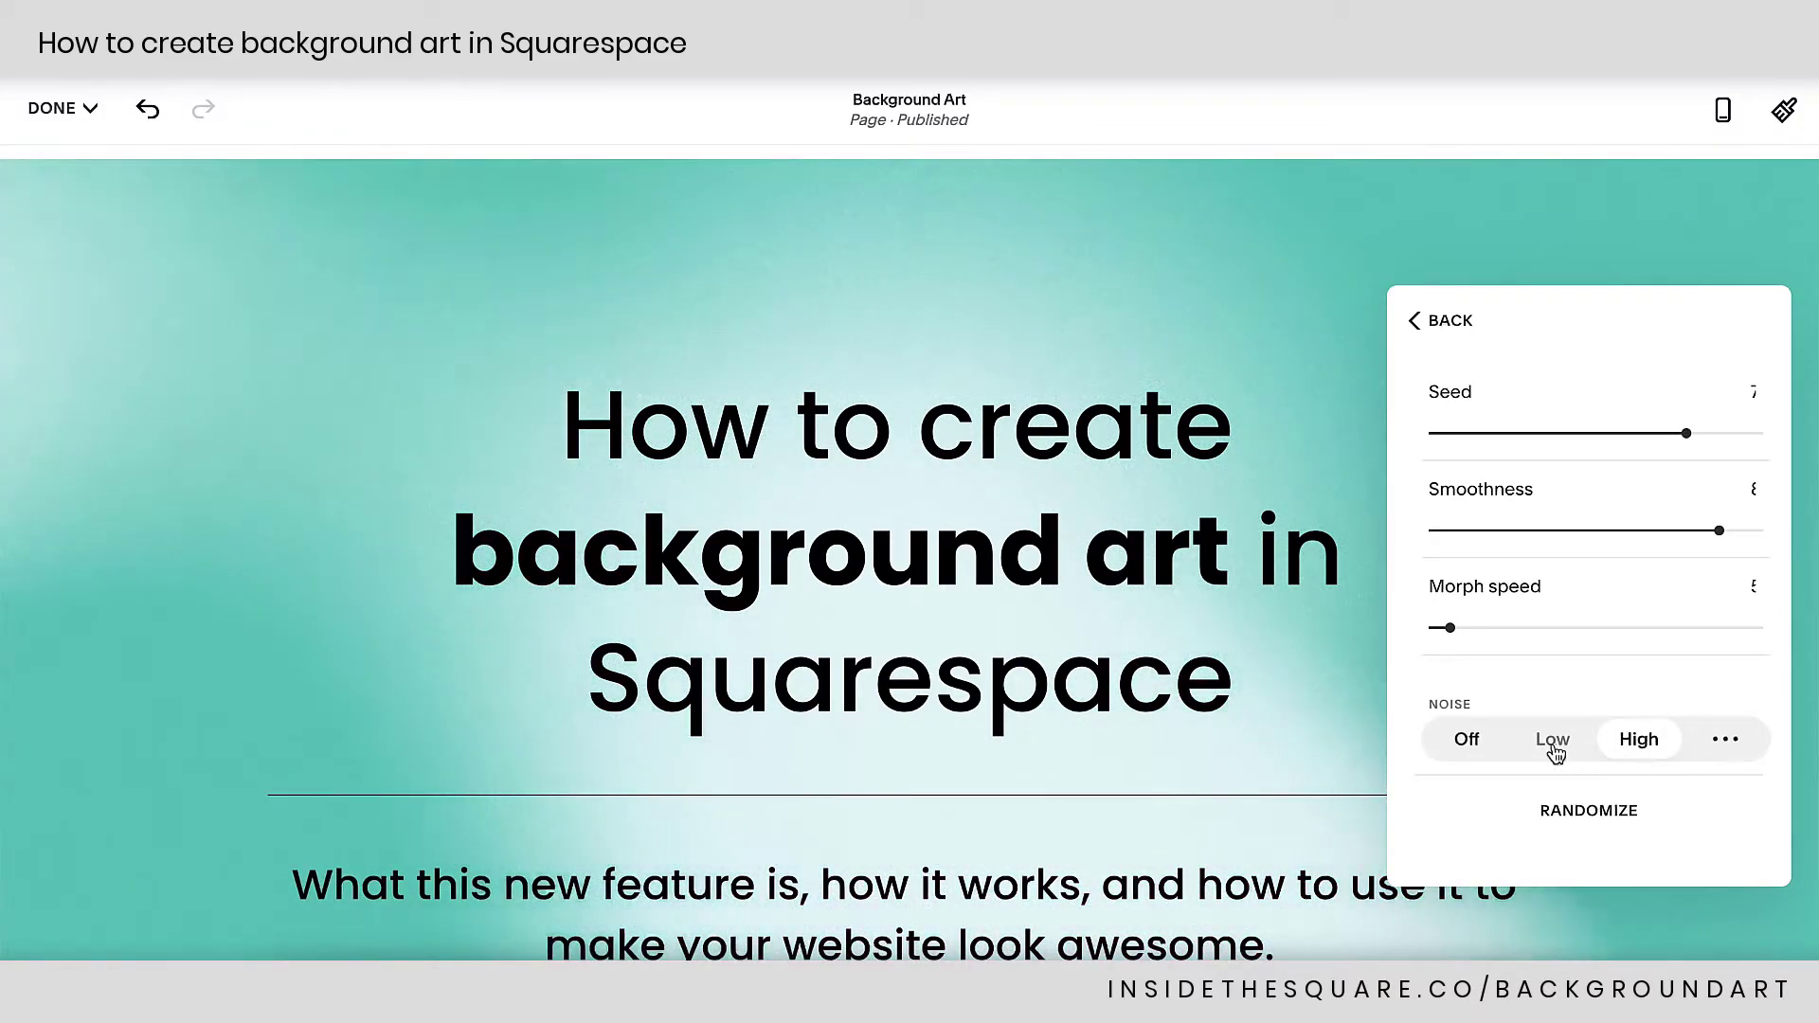
pyautogui.click(1484, 749)
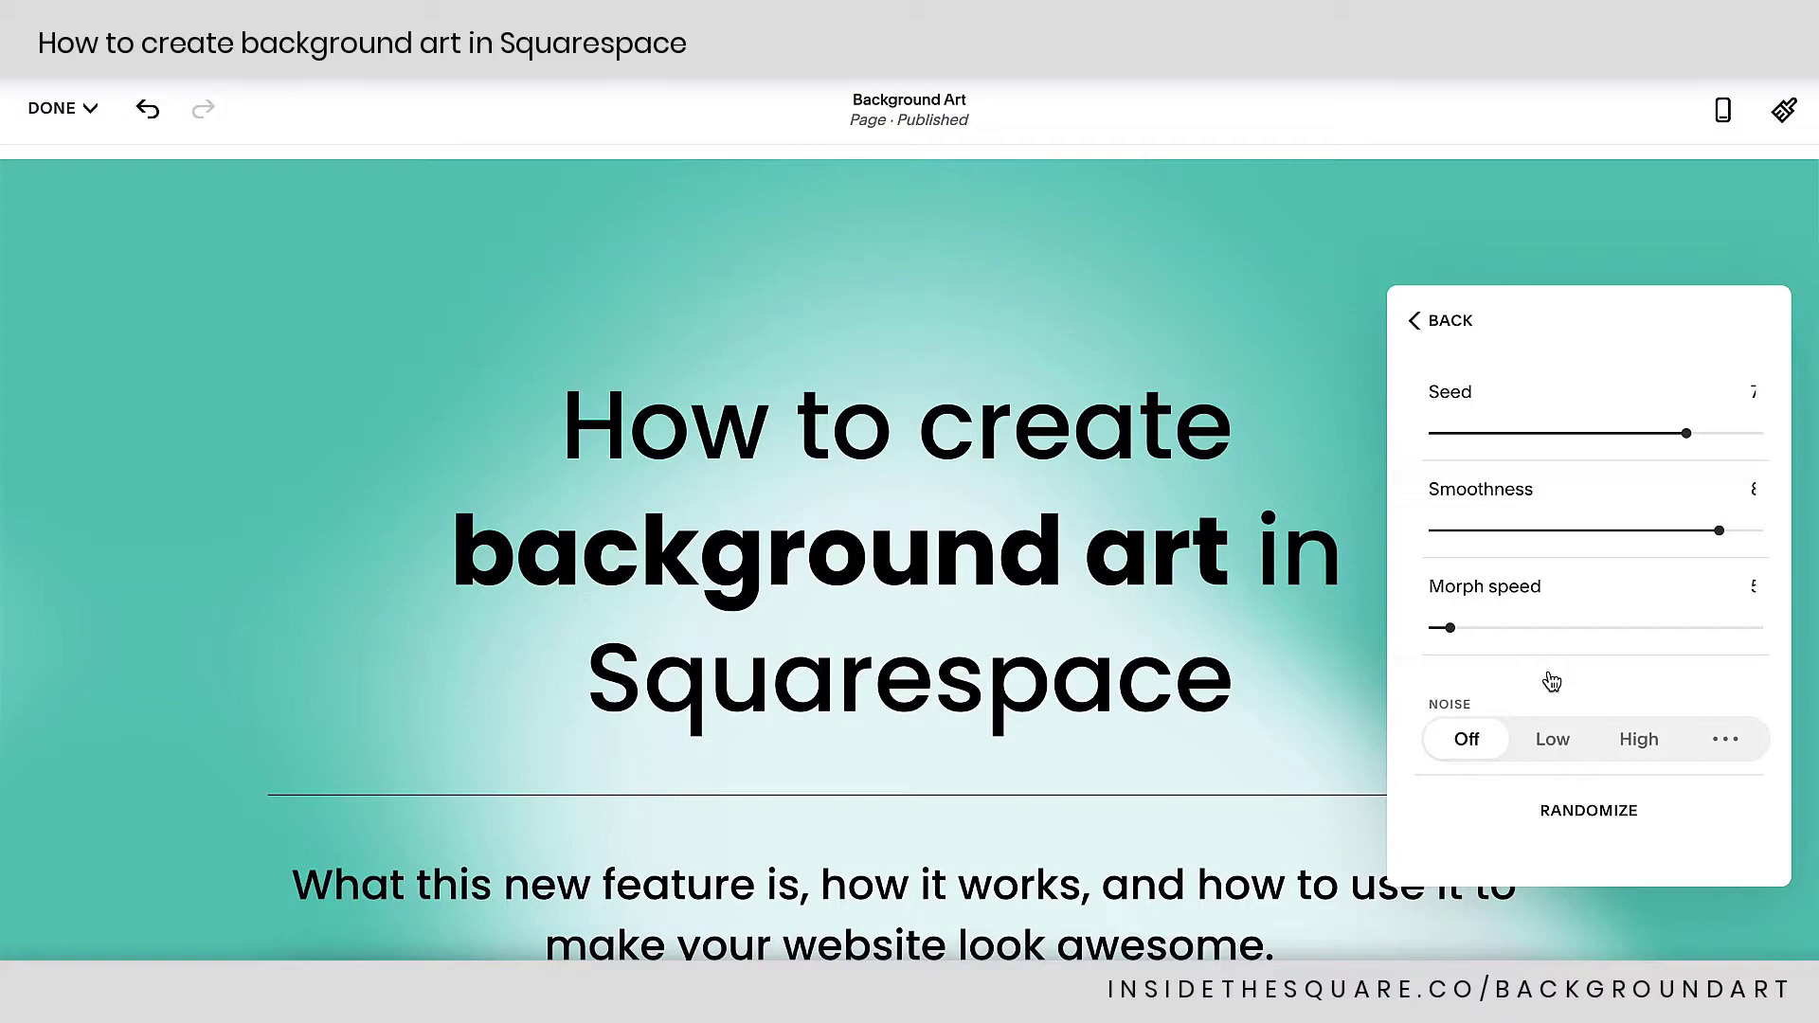
pyautogui.click(1726, 742)
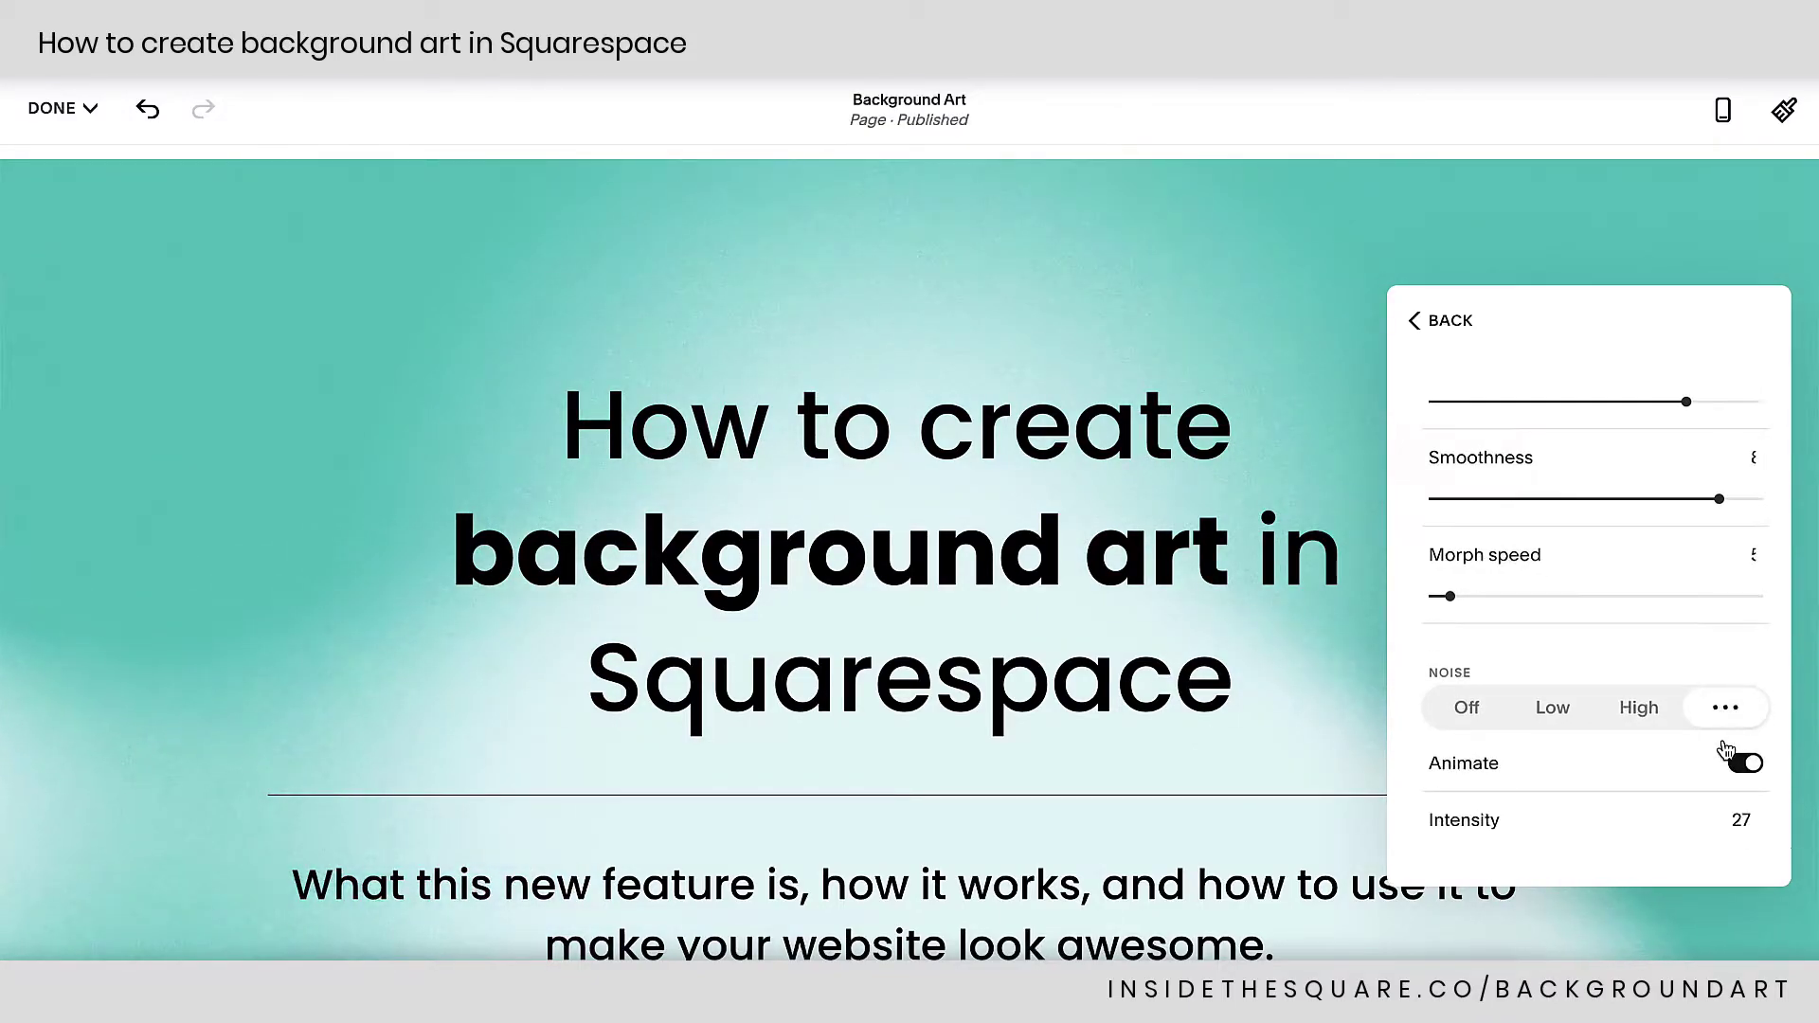
pyautogui.scroll(-2, 1726, 748)
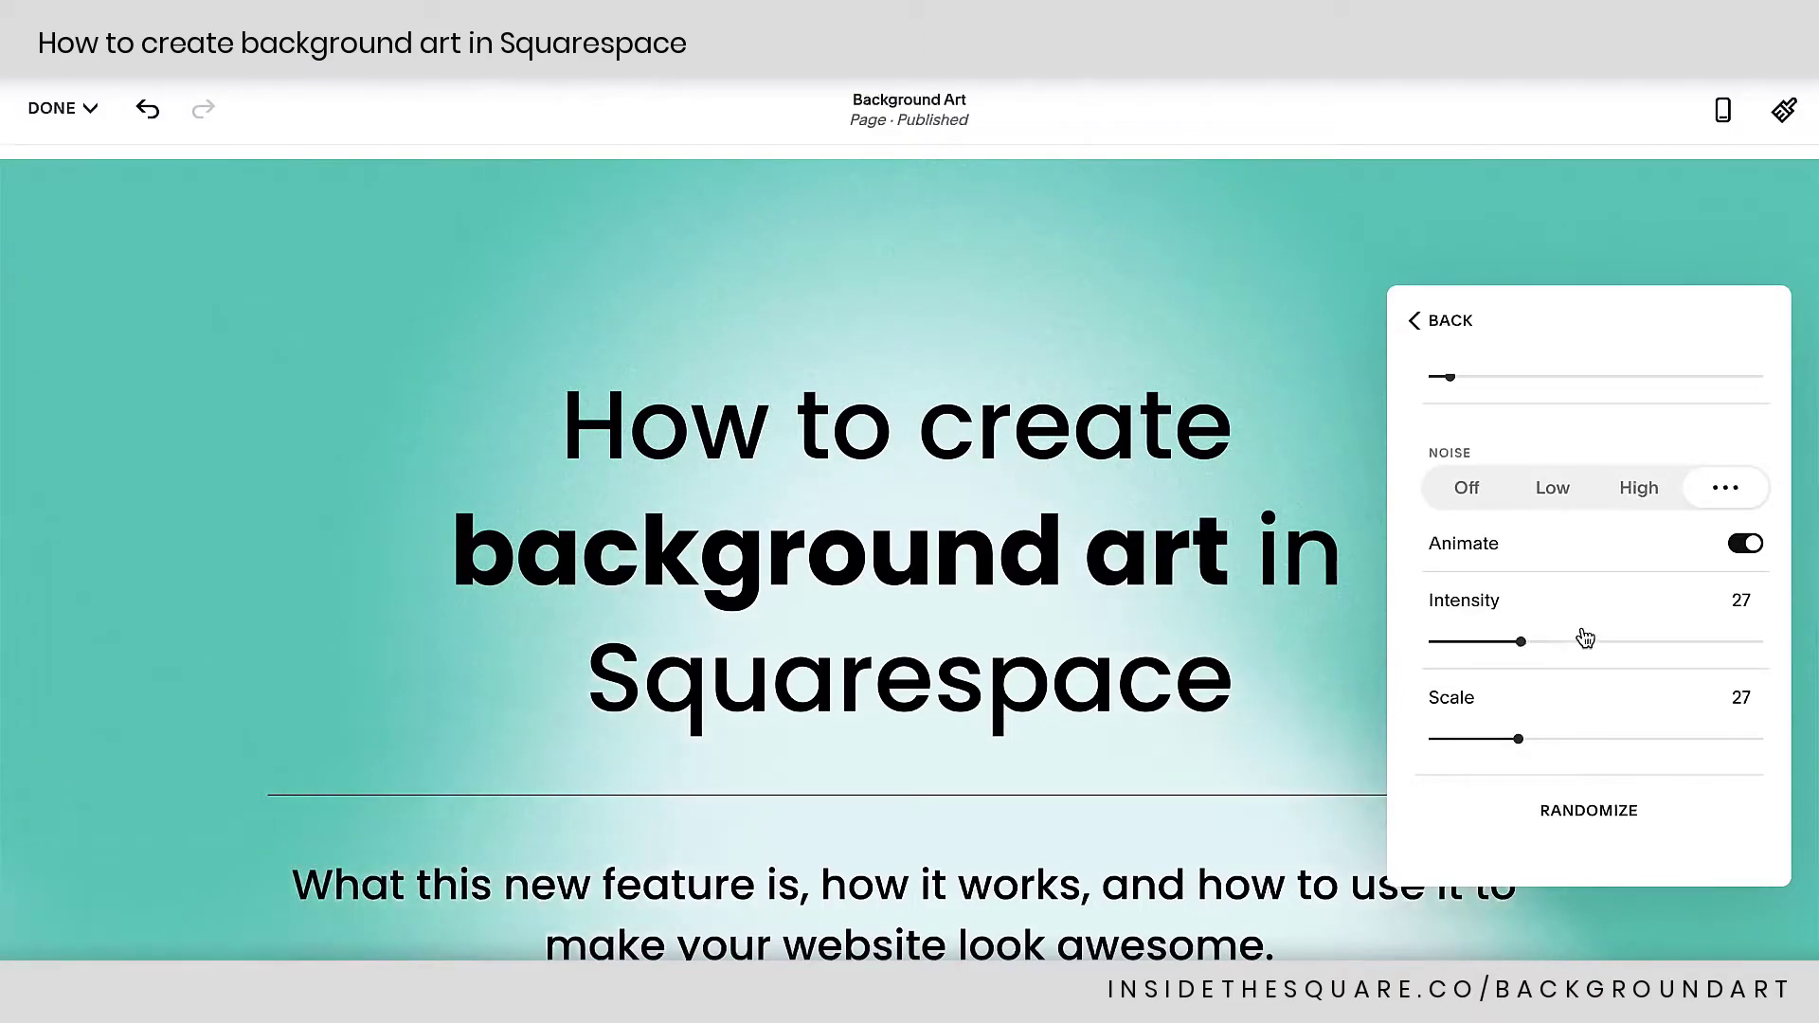
# Examine the radial gradient's custom distortion controls, from complexity and direction to smoothness and morph speed.
pyautogui.scroll(6, 1586, 637)
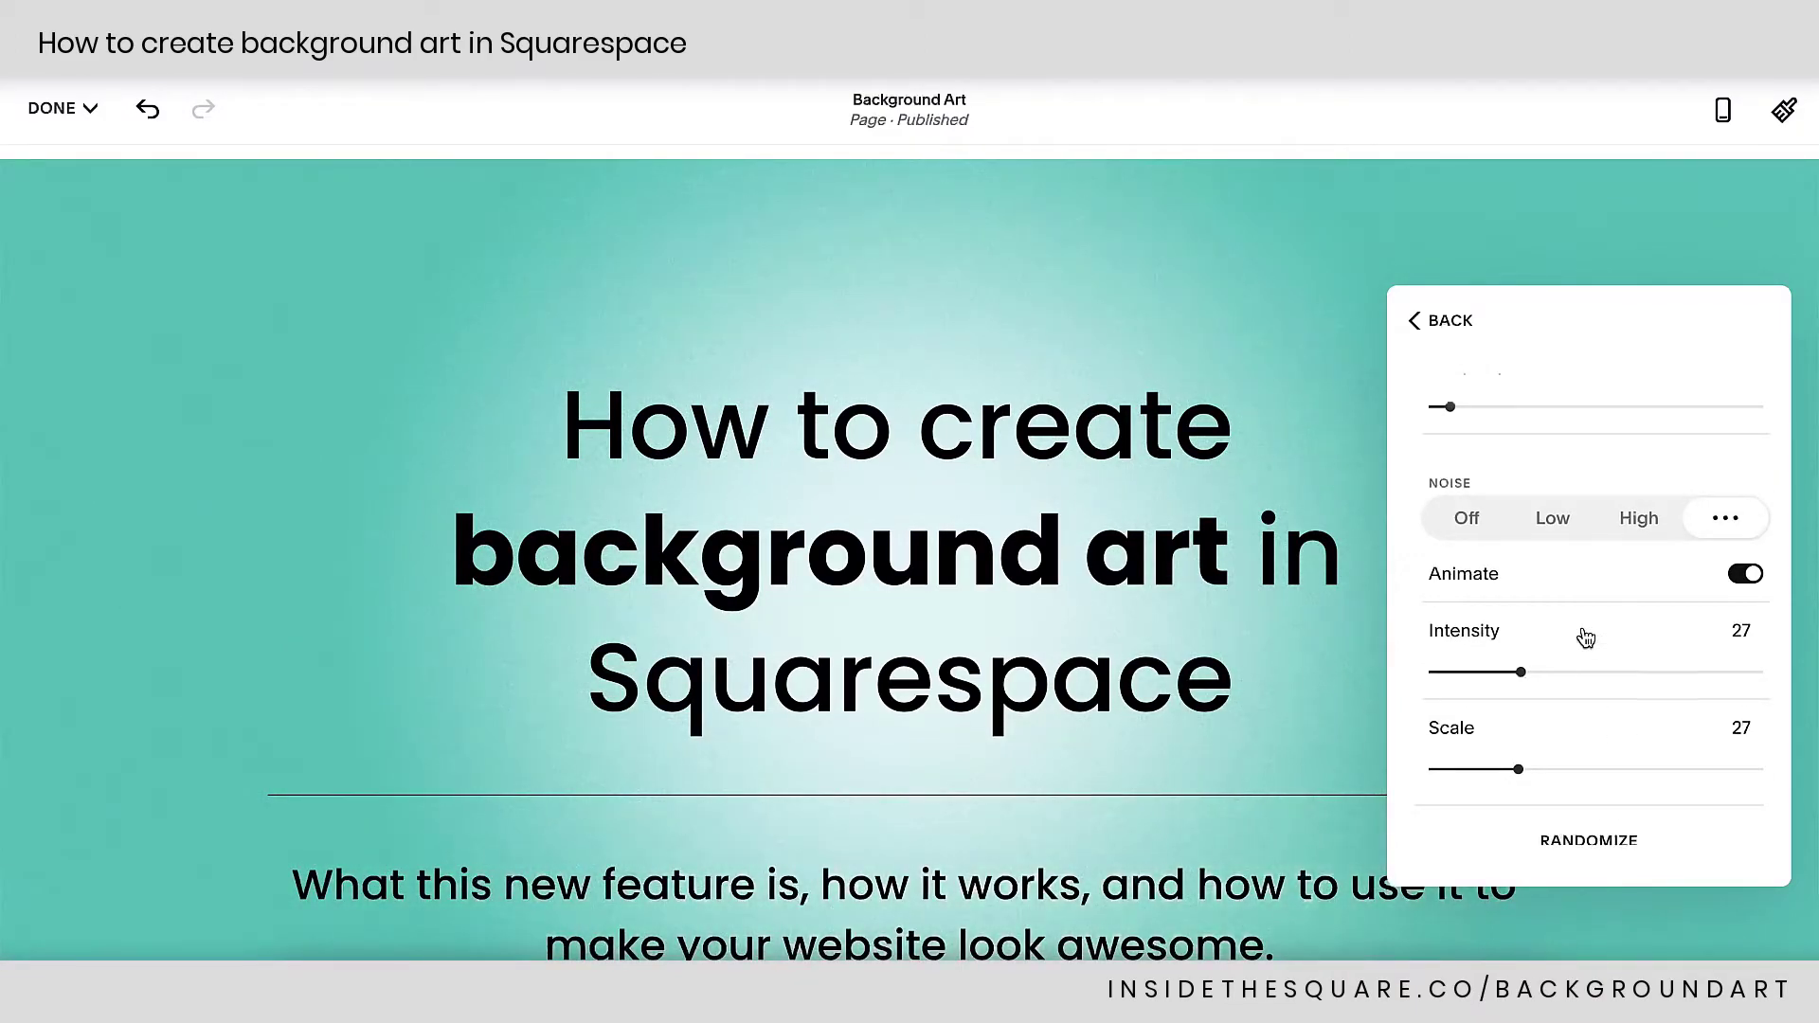
pyautogui.scroll(4, 1586, 636)
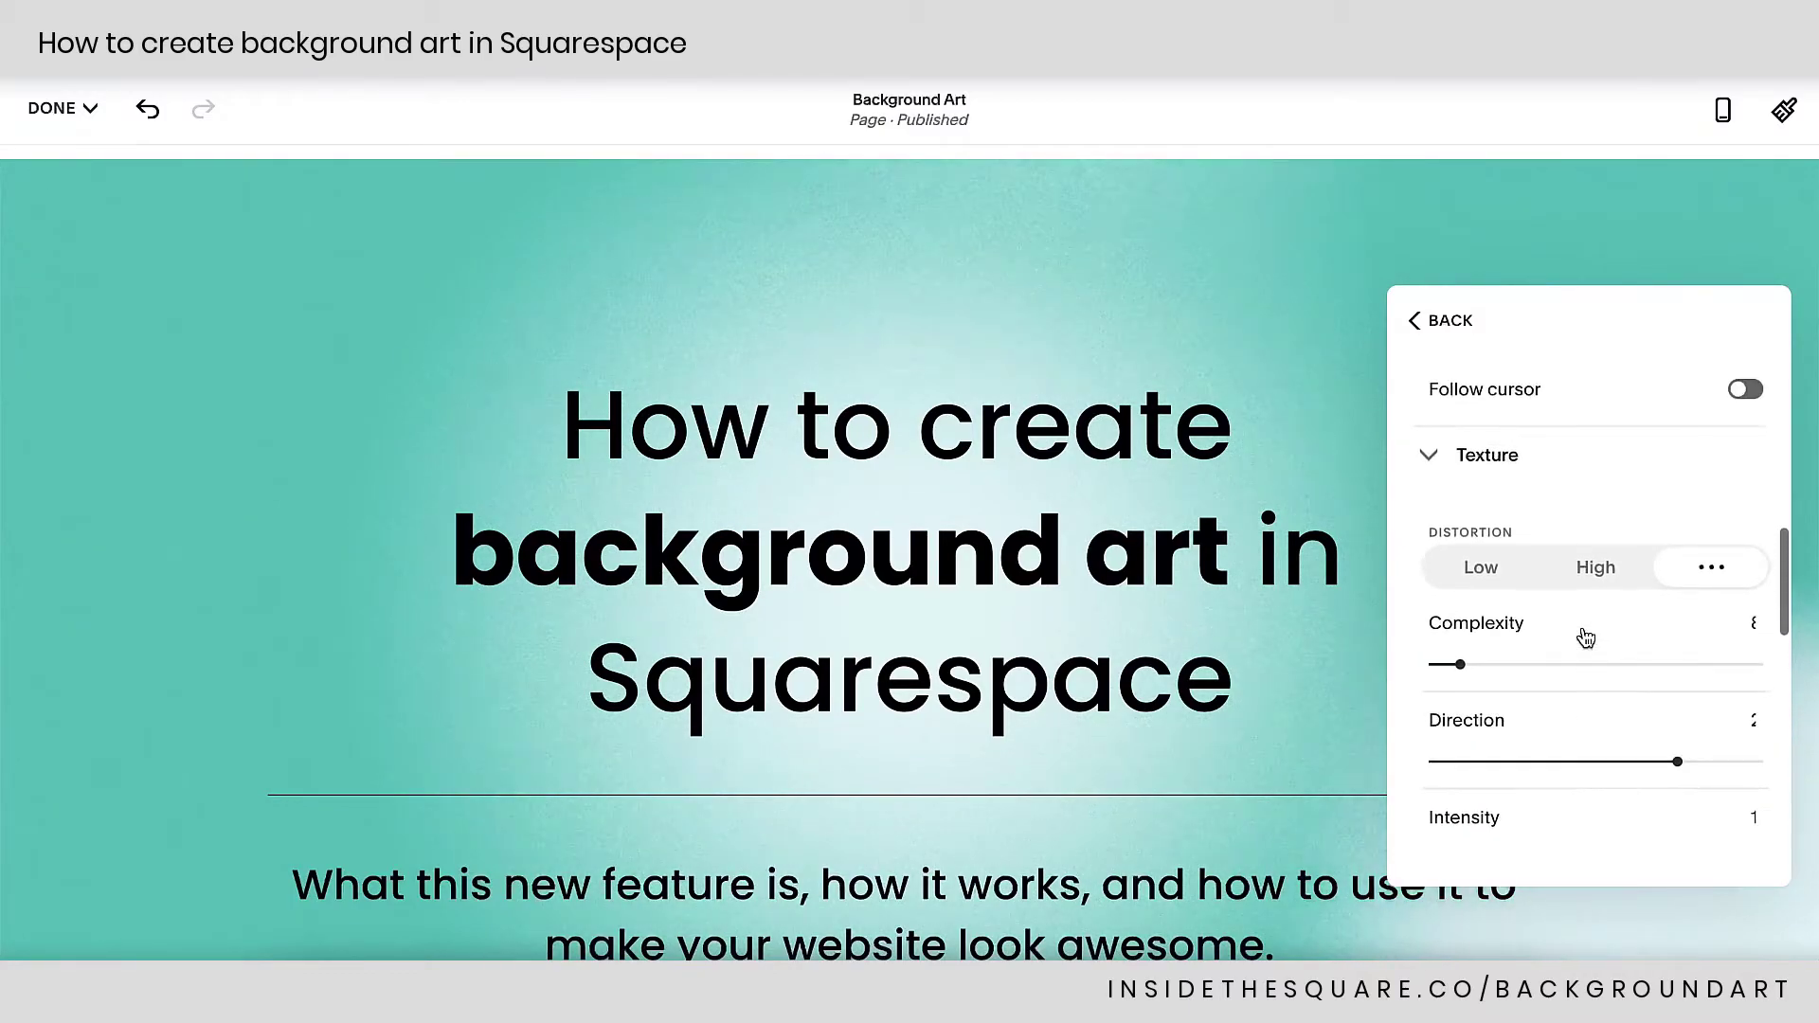
pyautogui.scroll(-2, 1586, 635)
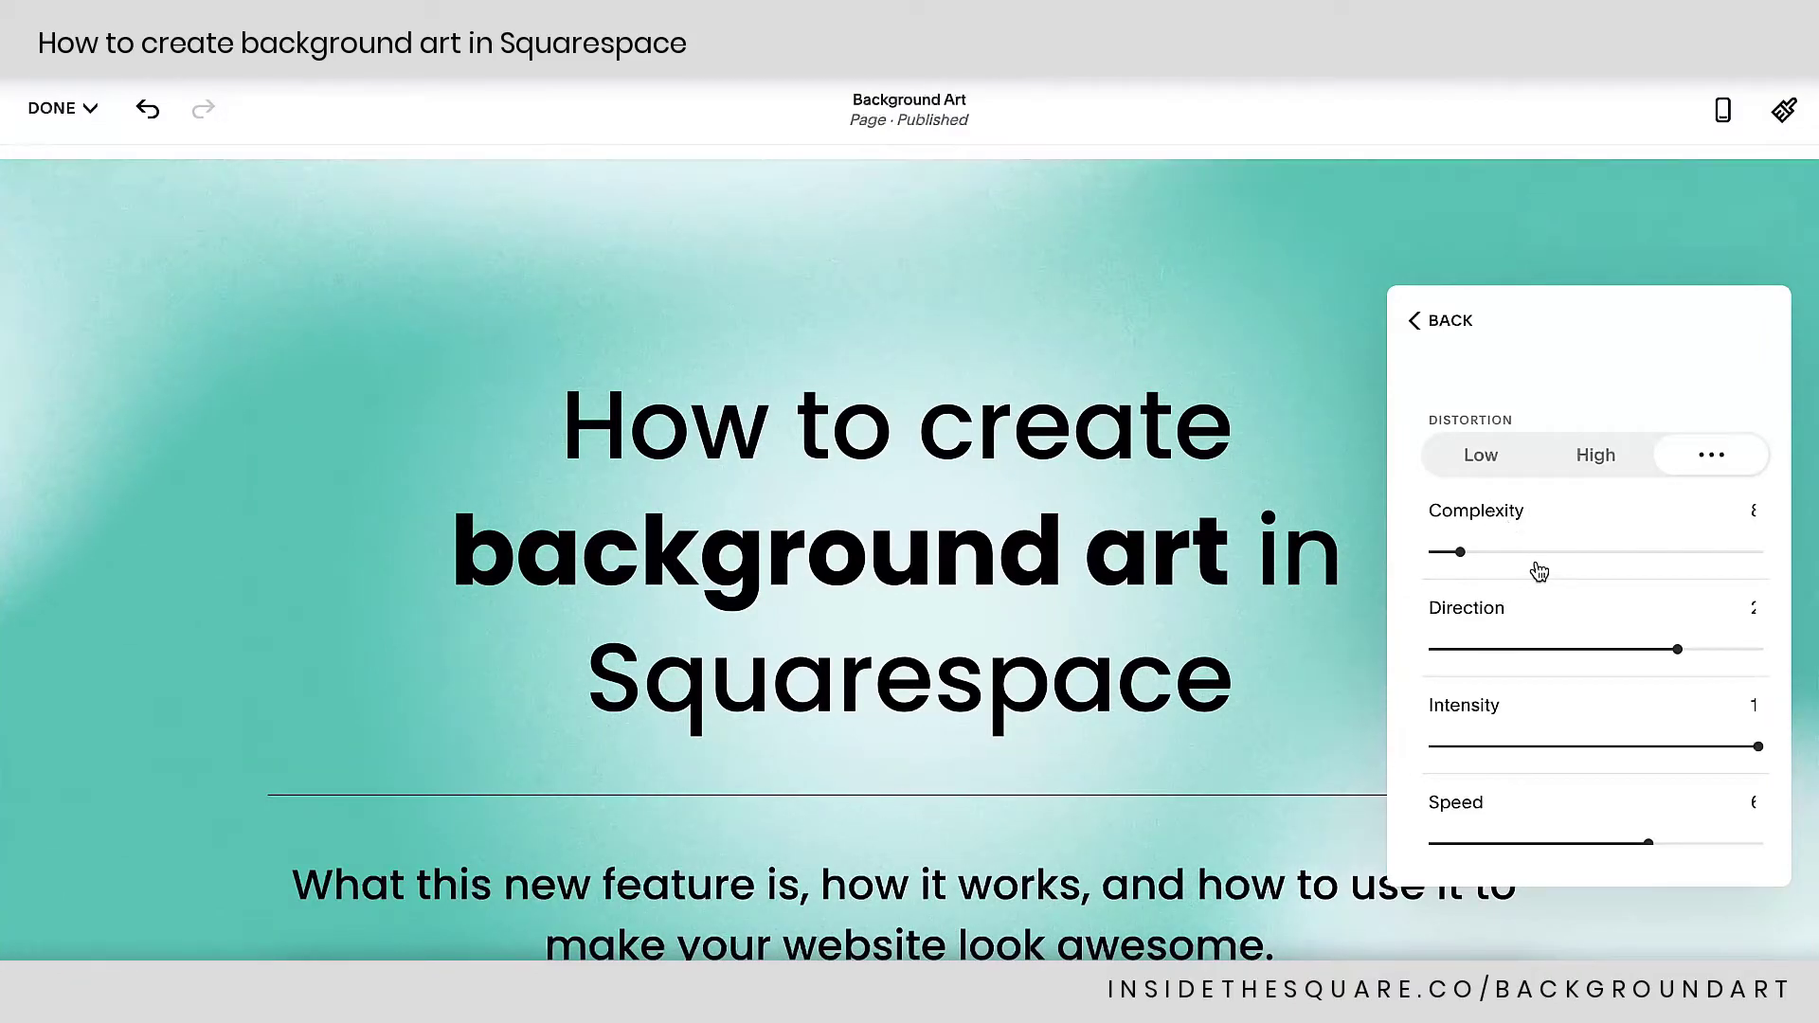
pyautogui.scroll(-3, 1588, 581)
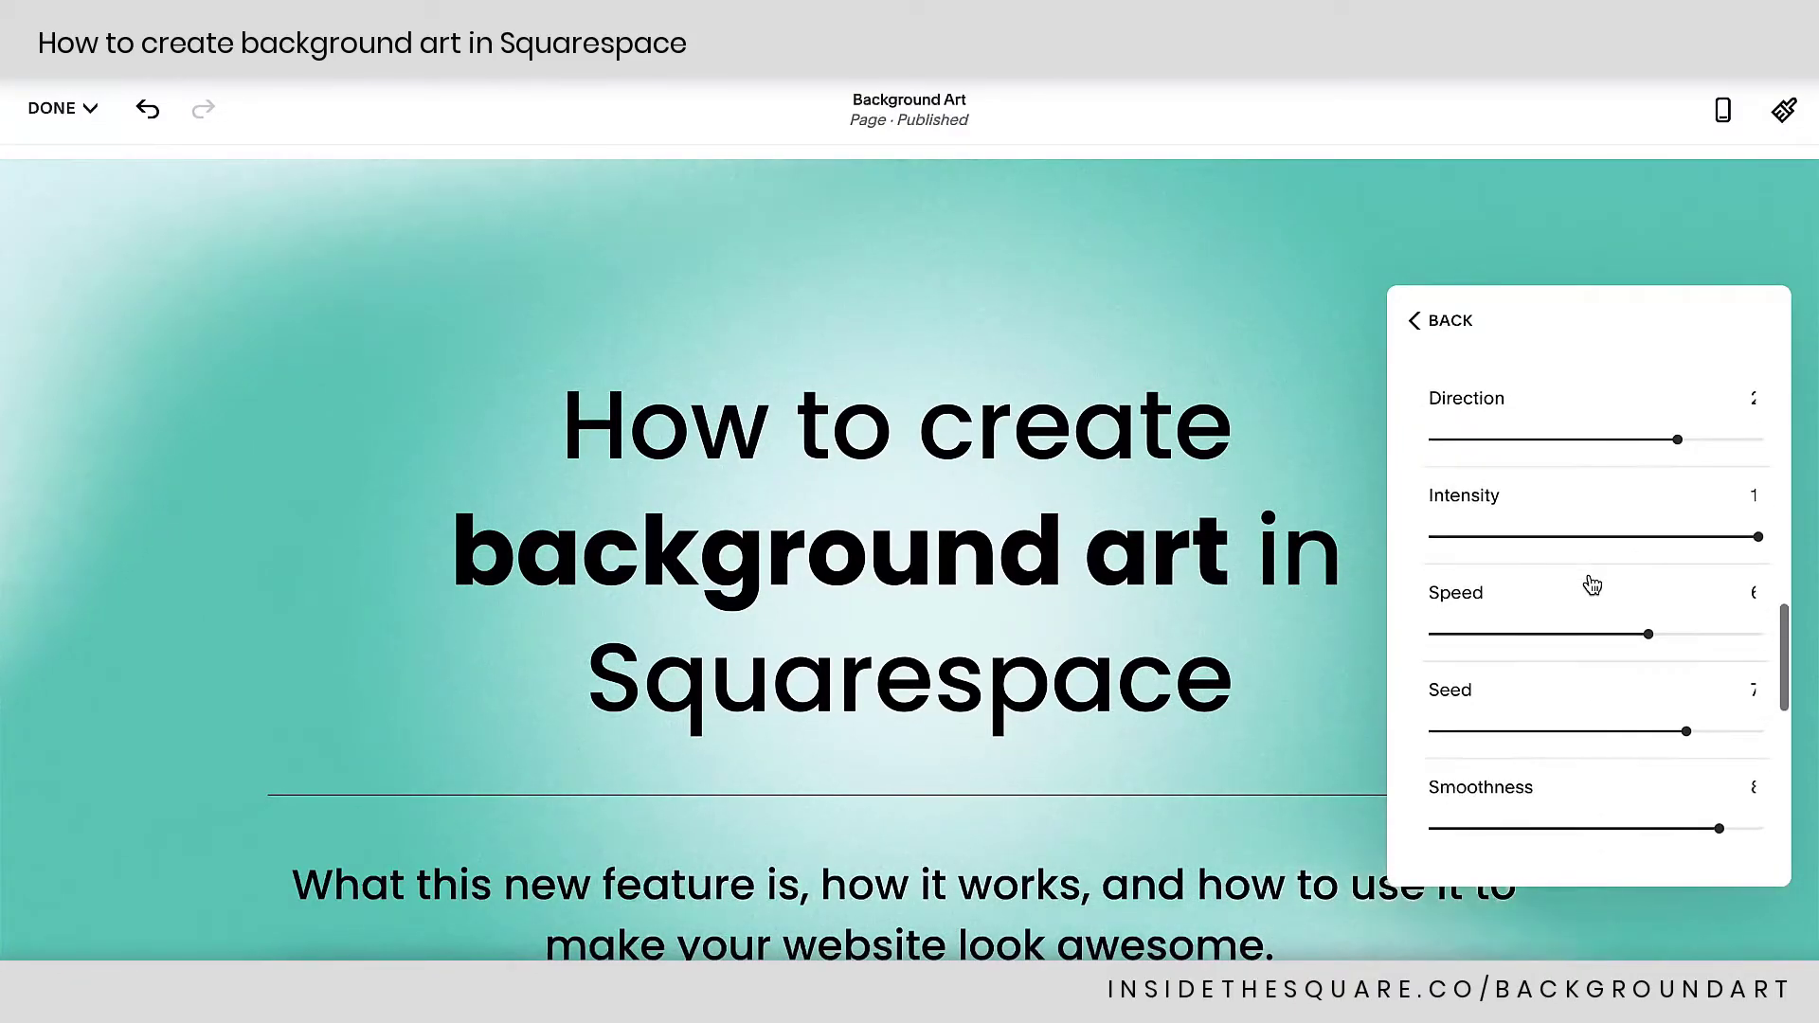
pyautogui.scroll(-4, 1591, 584)
pyautogui.scroll(-1, 1592, 584)
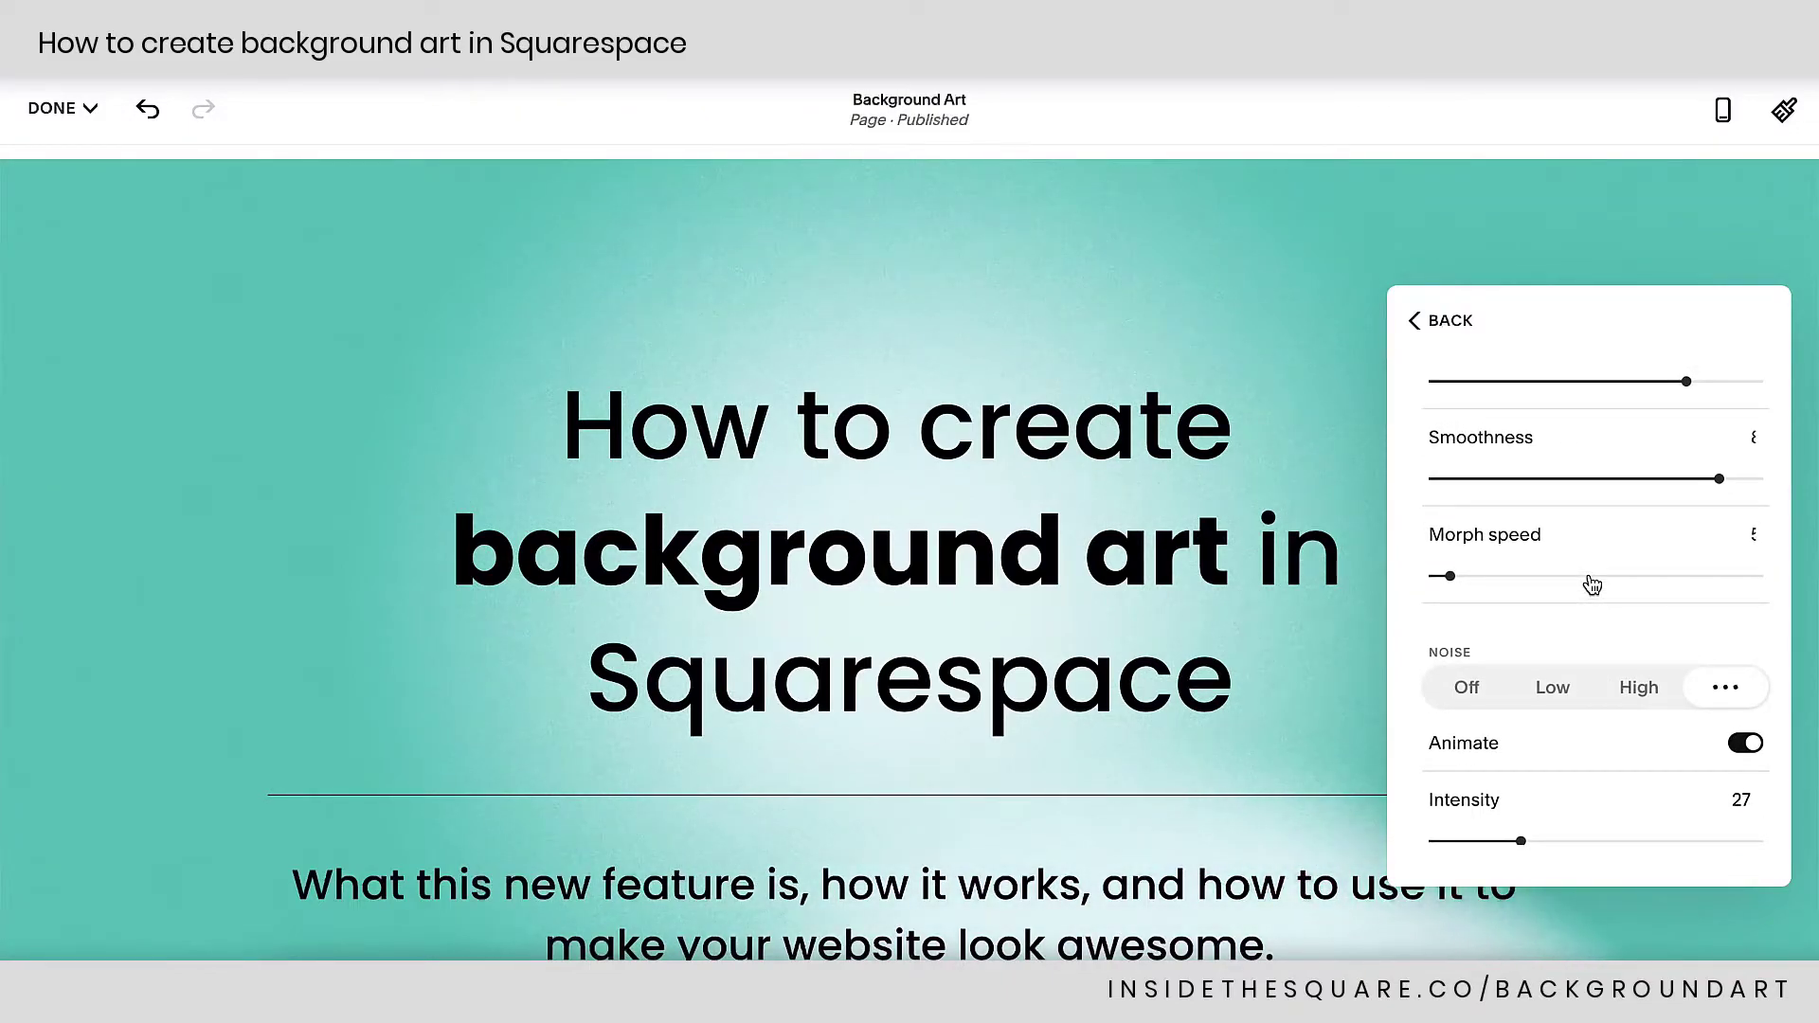
pyautogui.scroll(4, 1591, 584)
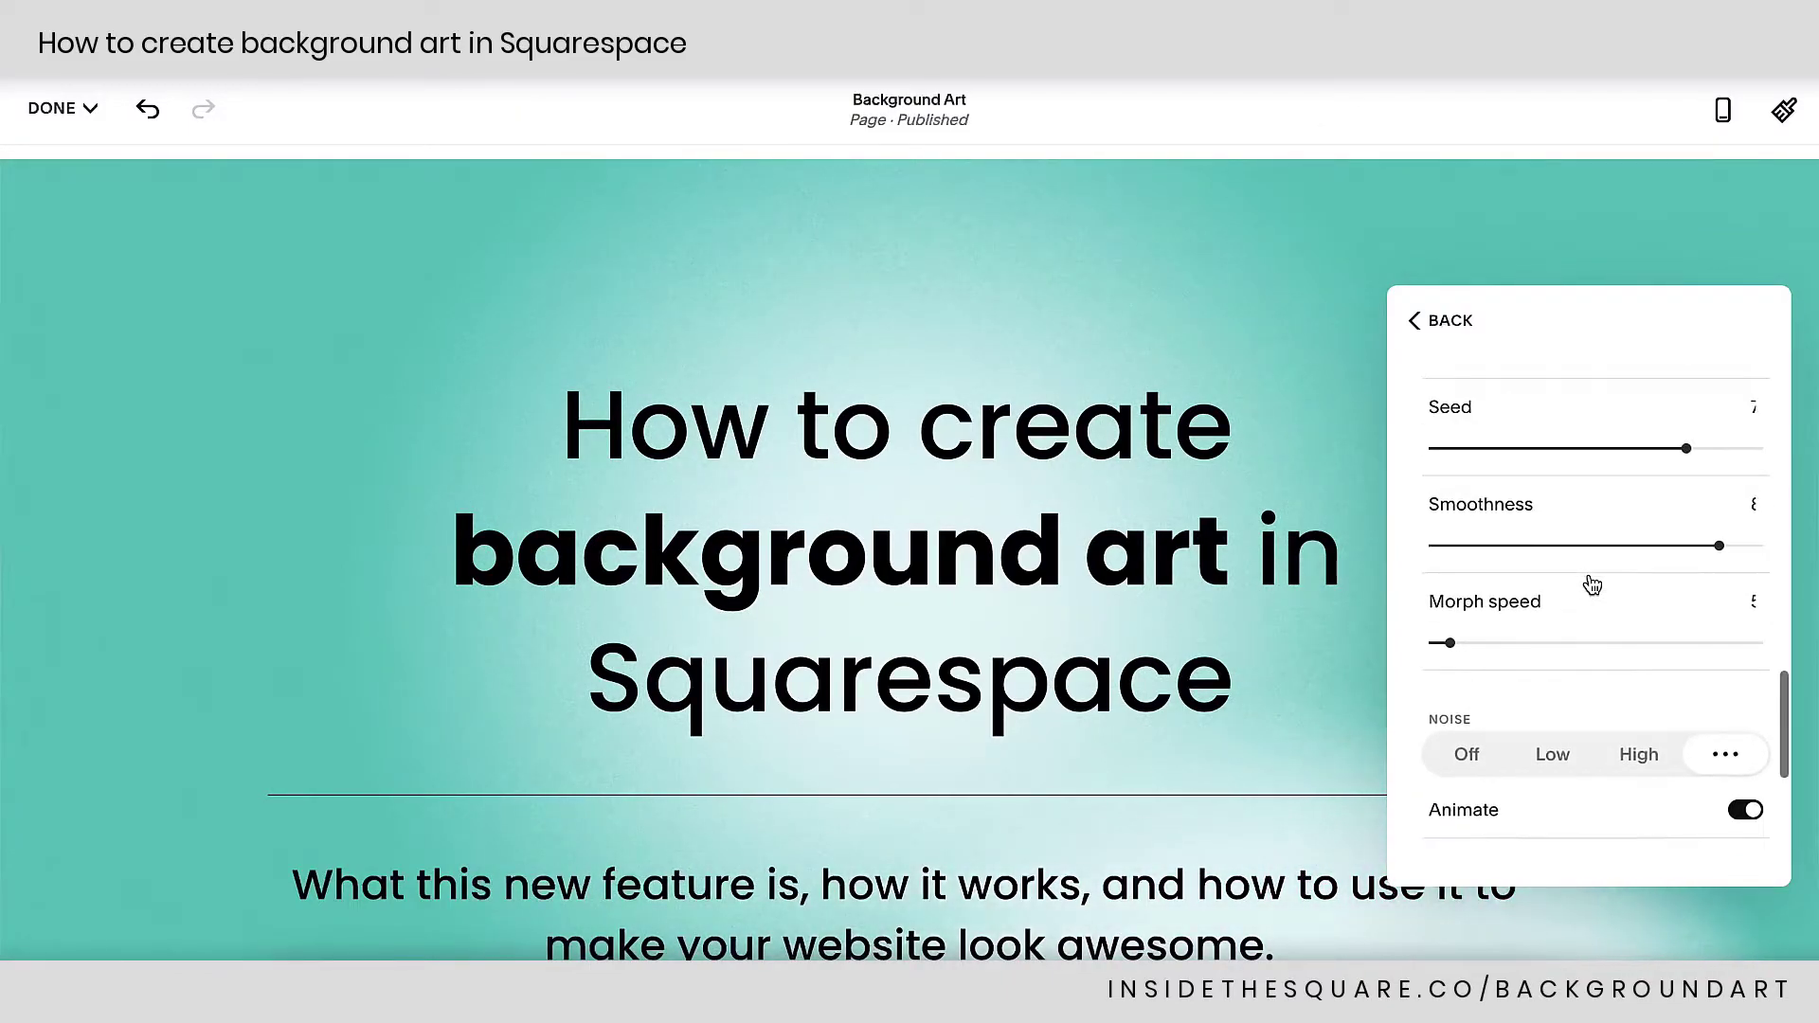
pyautogui.scroll(5, 1592, 585)
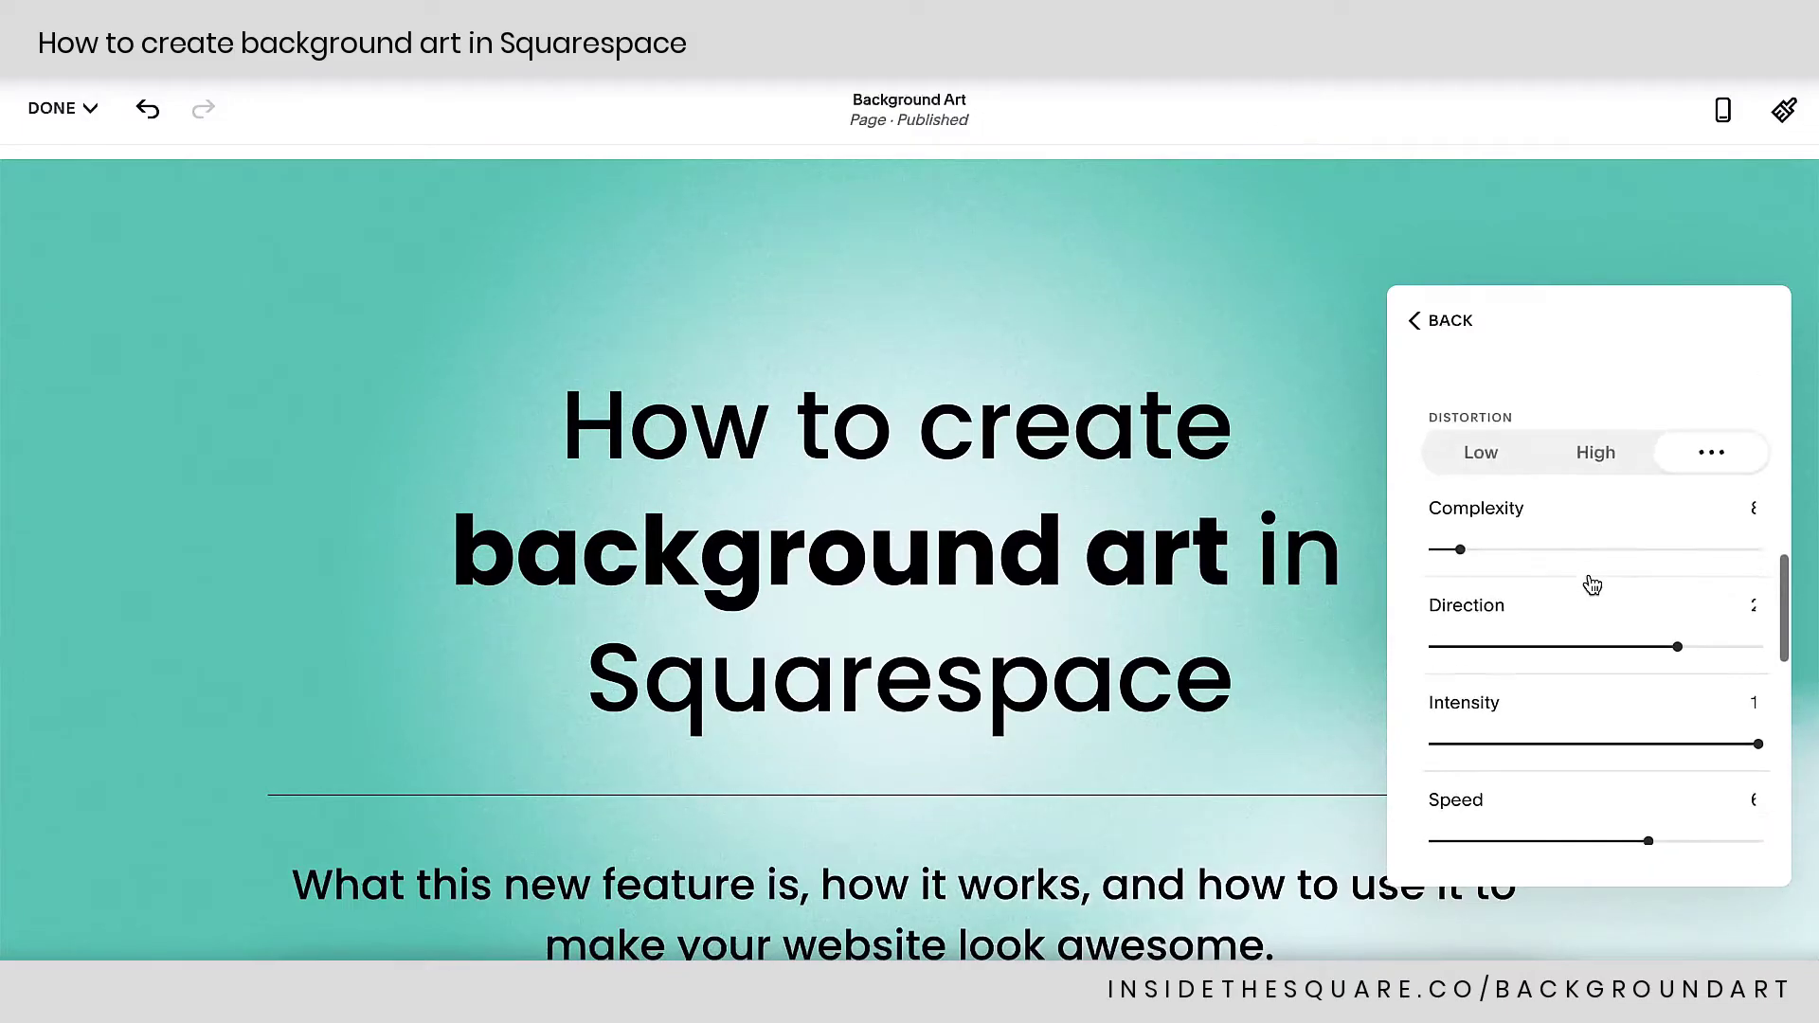
# Try Low distortion on the radial gradient, then set the distortion to High.
pyautogui.click(1479, 528)
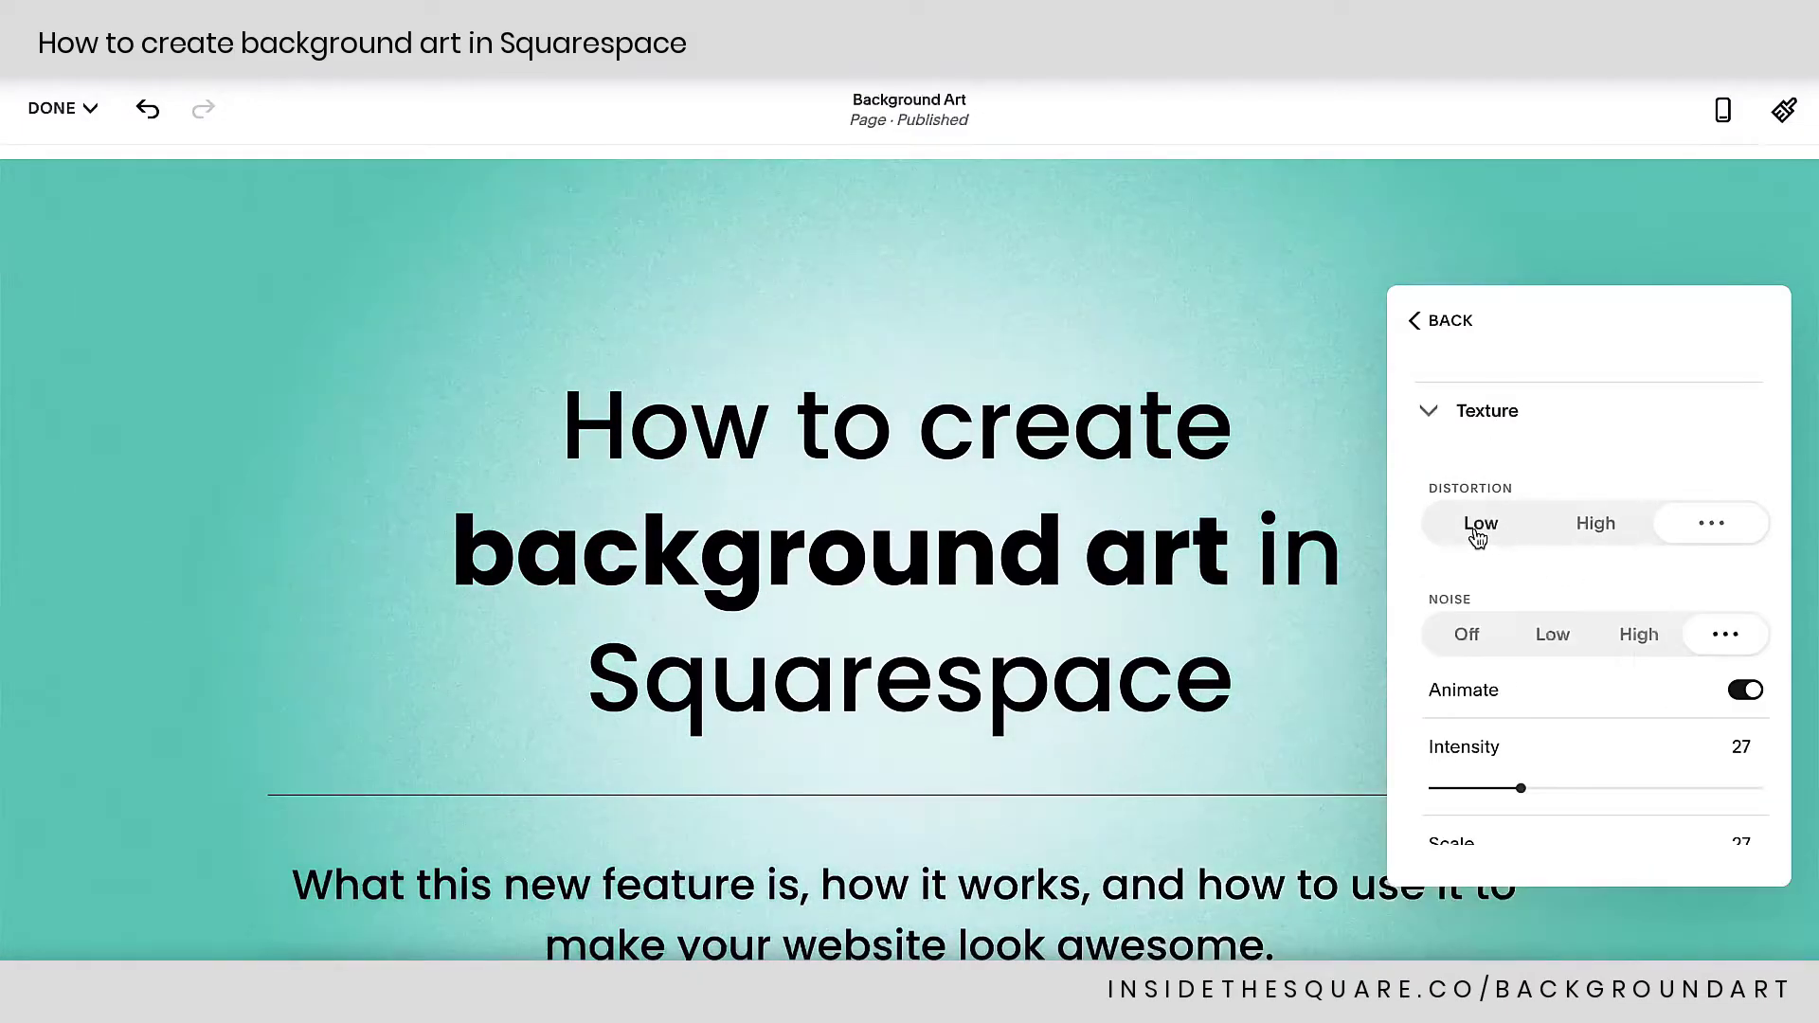
pyautogui.click(1596, 523)
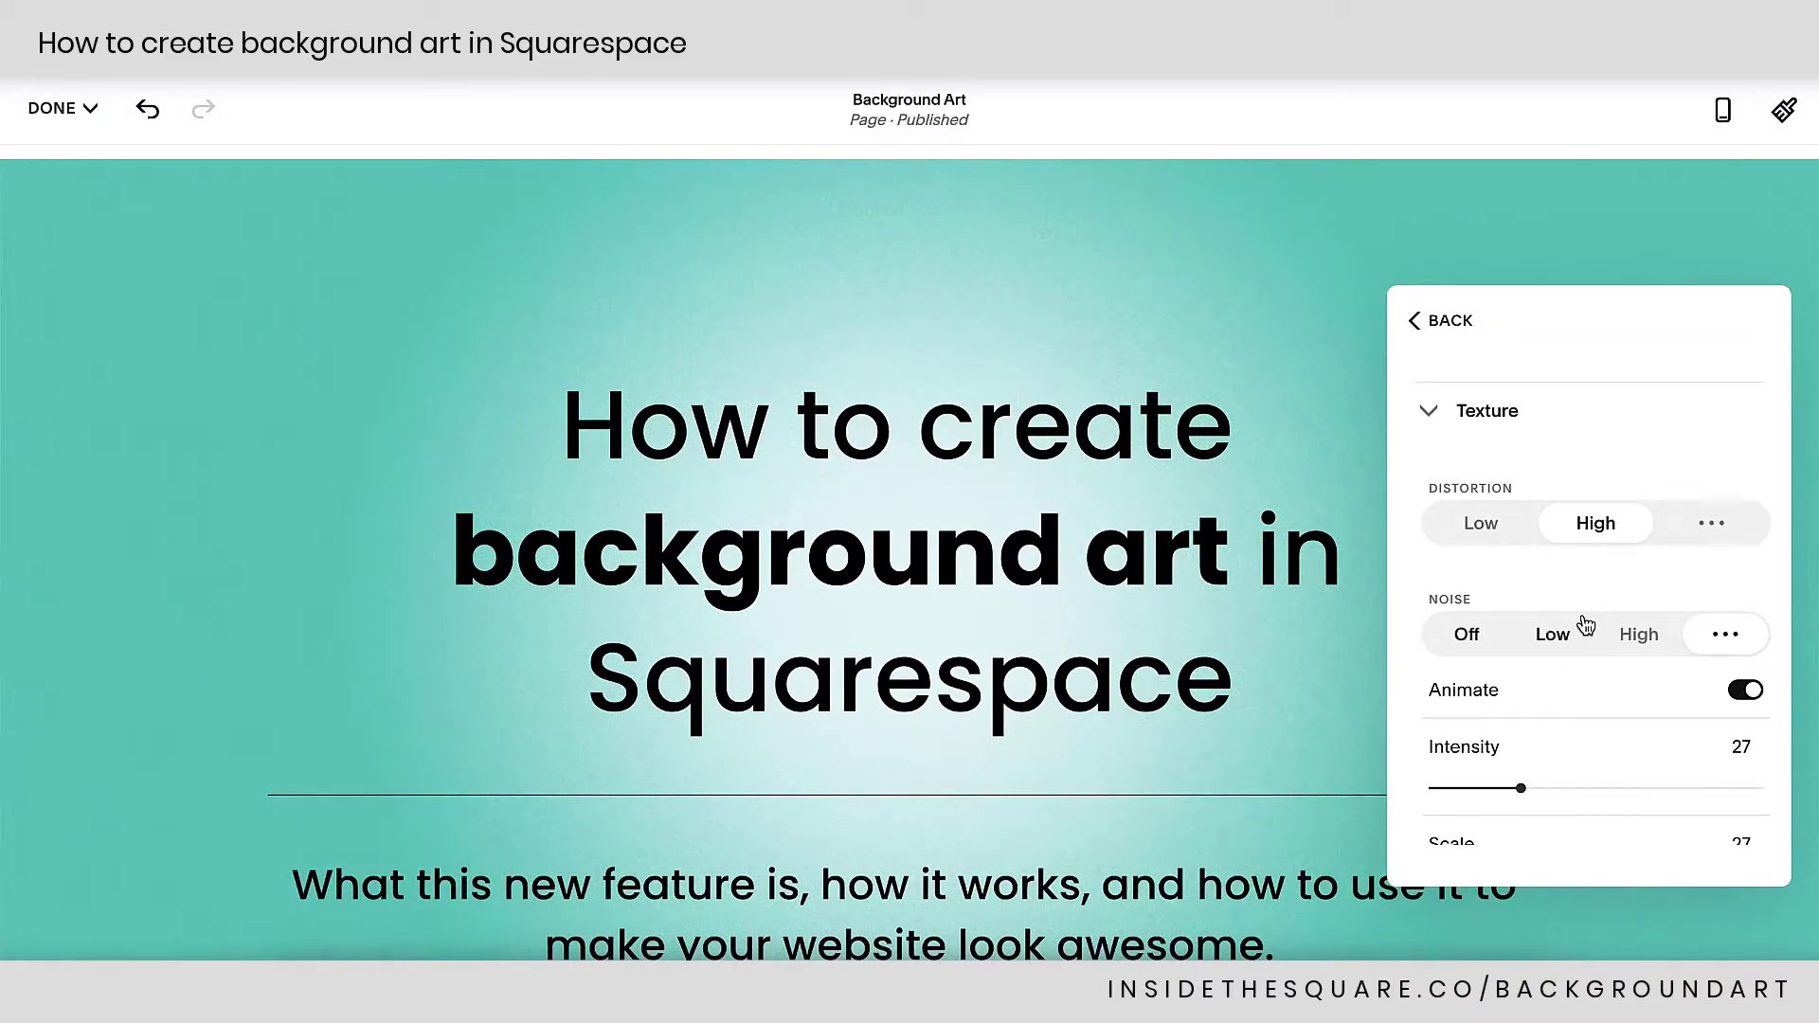
pyautogui.scroll(-2, 1584, 625)
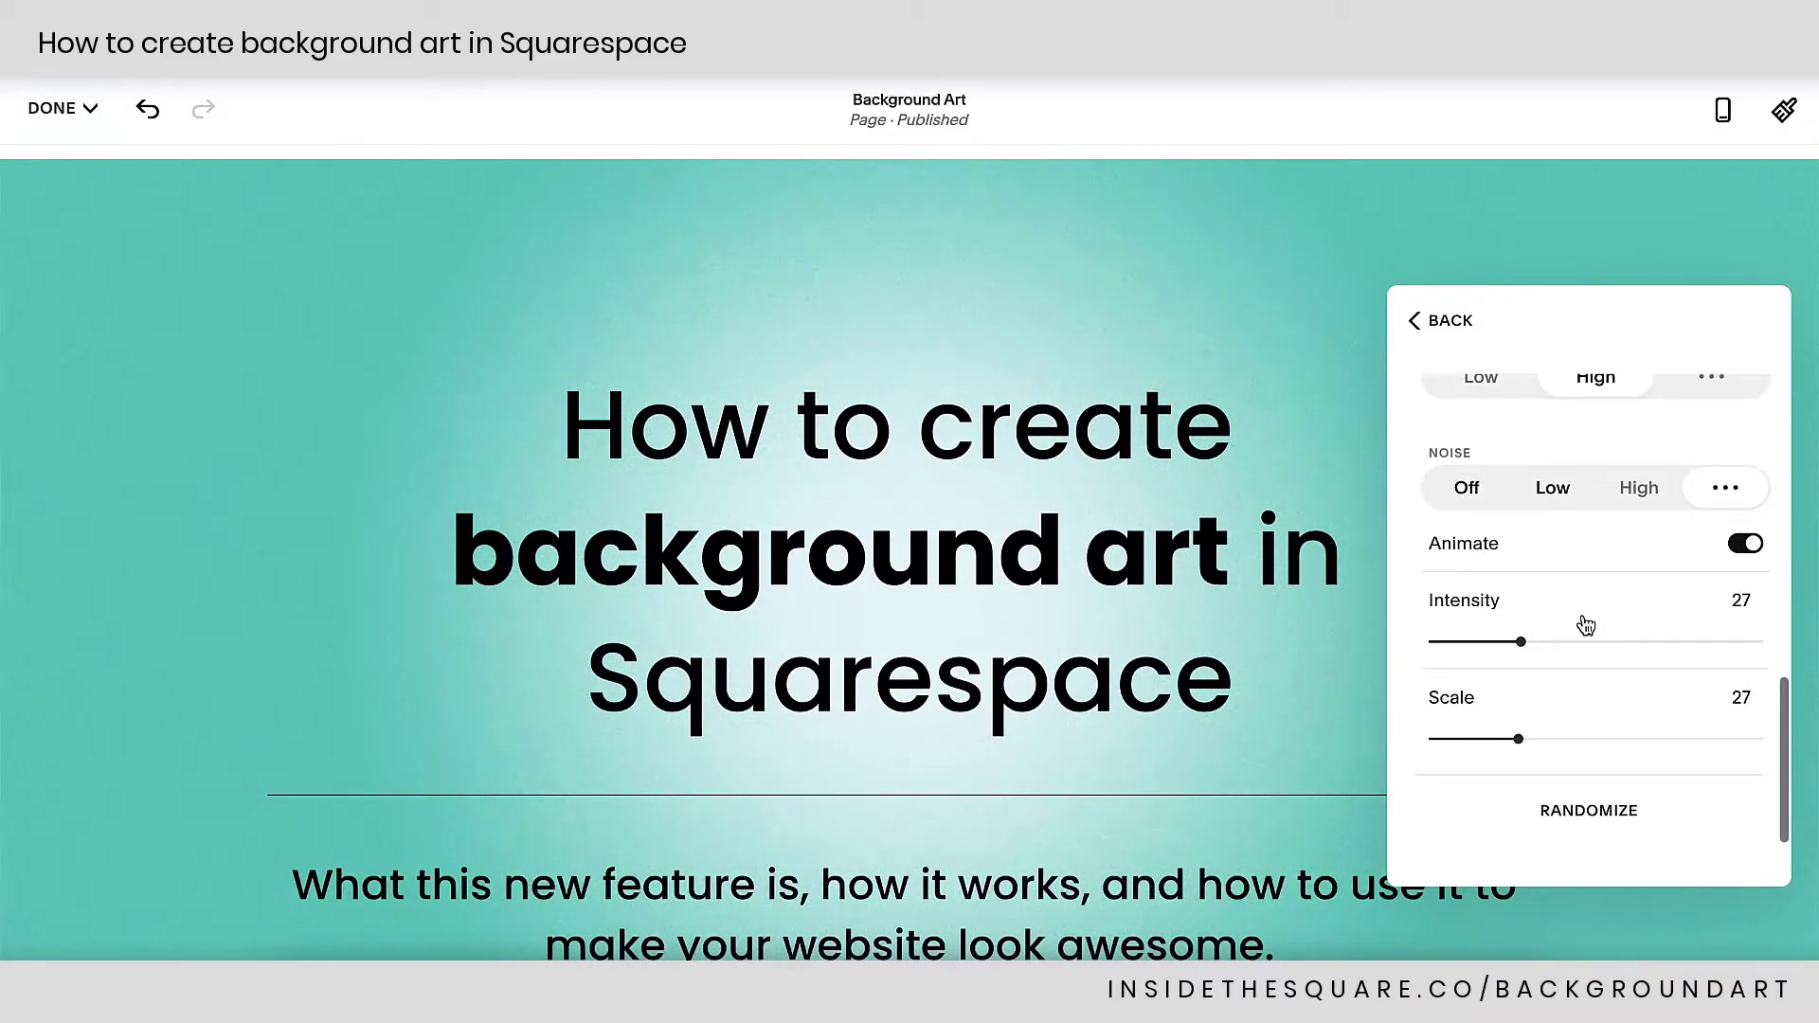
# Randomize the radial-gradient art and return to the list of background art.
pyautogui.click(1596, 810)
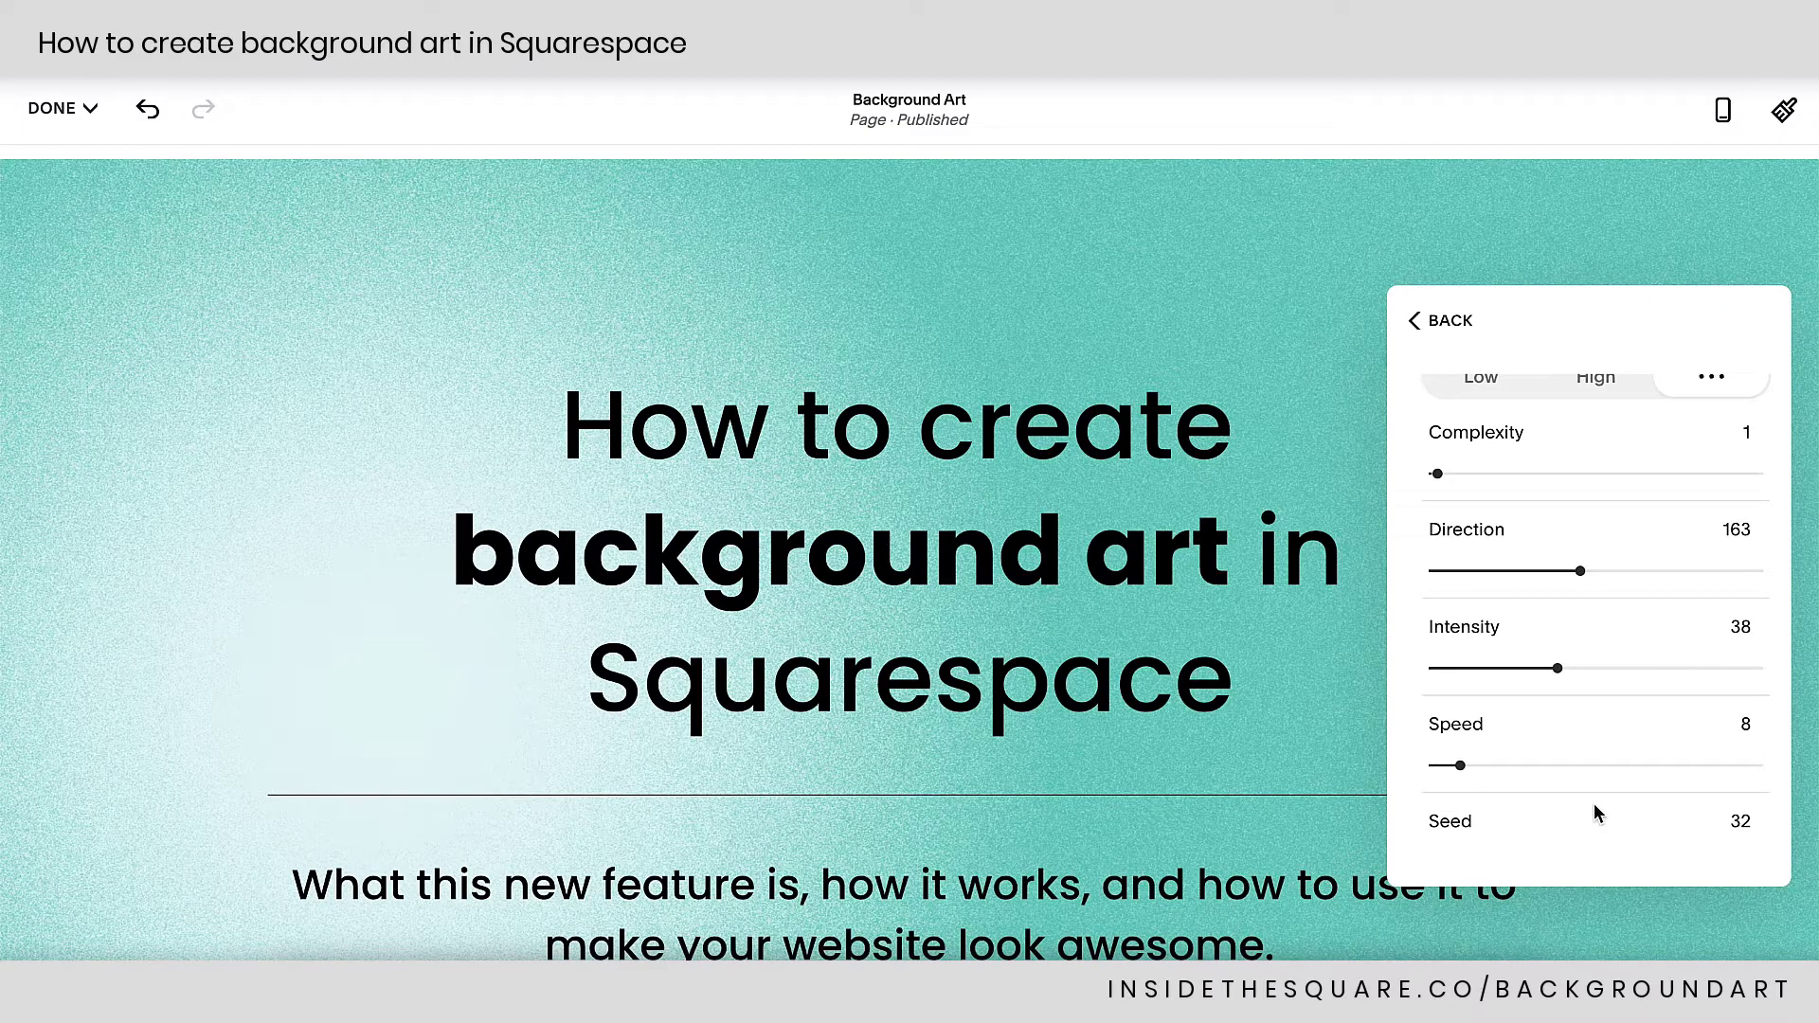
pyautogui.scroll(5, 1593, 804)
pyautogui.click(1426, 327)
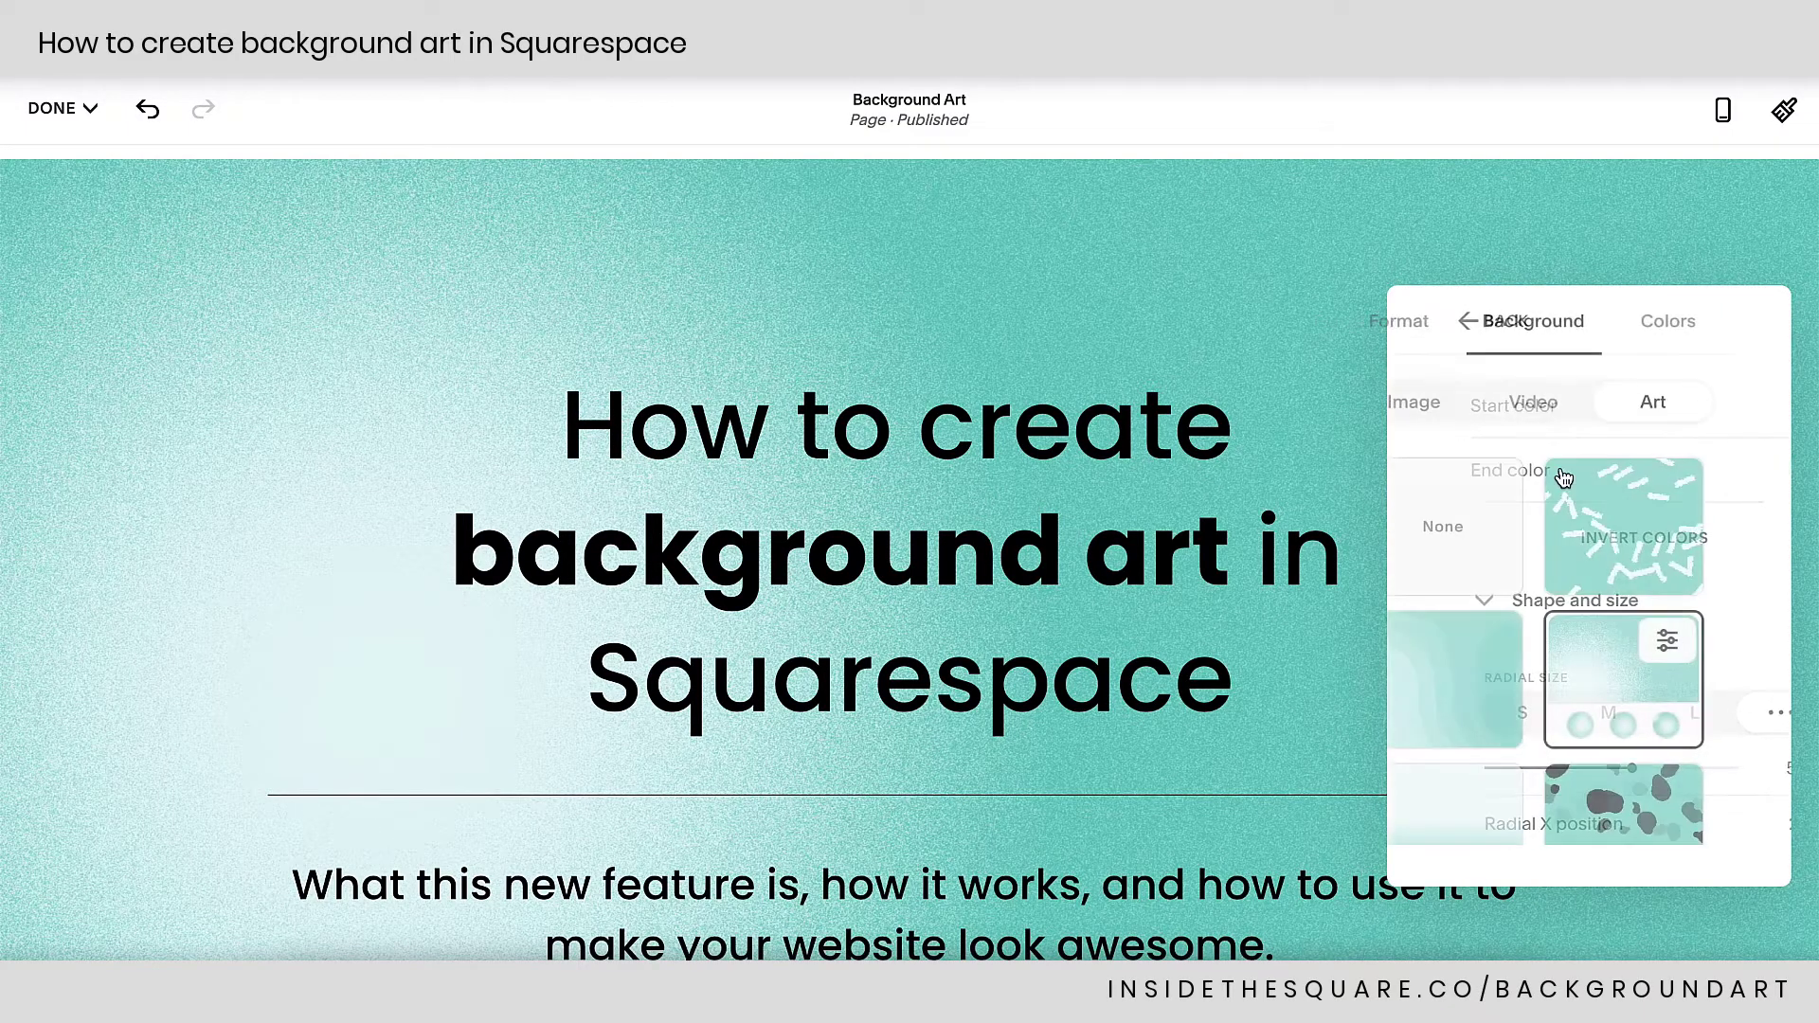
# Choose the linear-gradient background art, try its third preset variation and switch back to the second one.
pyautogui.scroll(-3, 1589, 622)
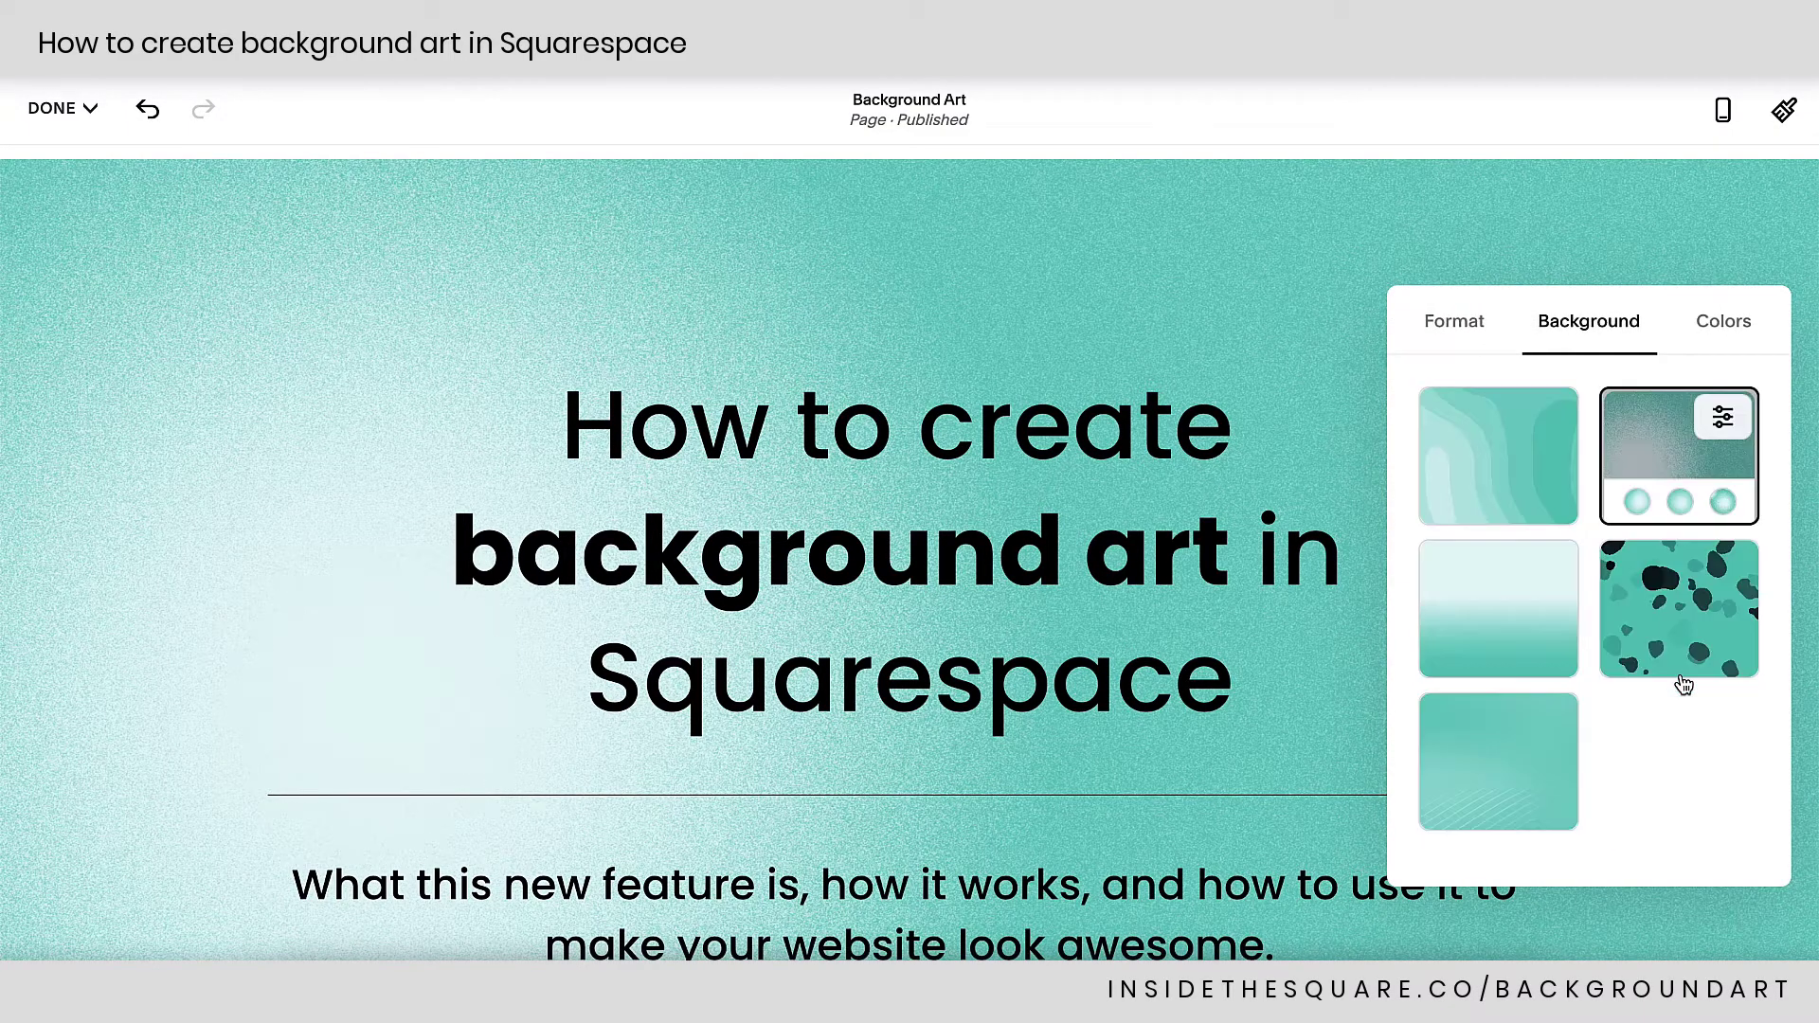
pyautogui.click(1525, 602)
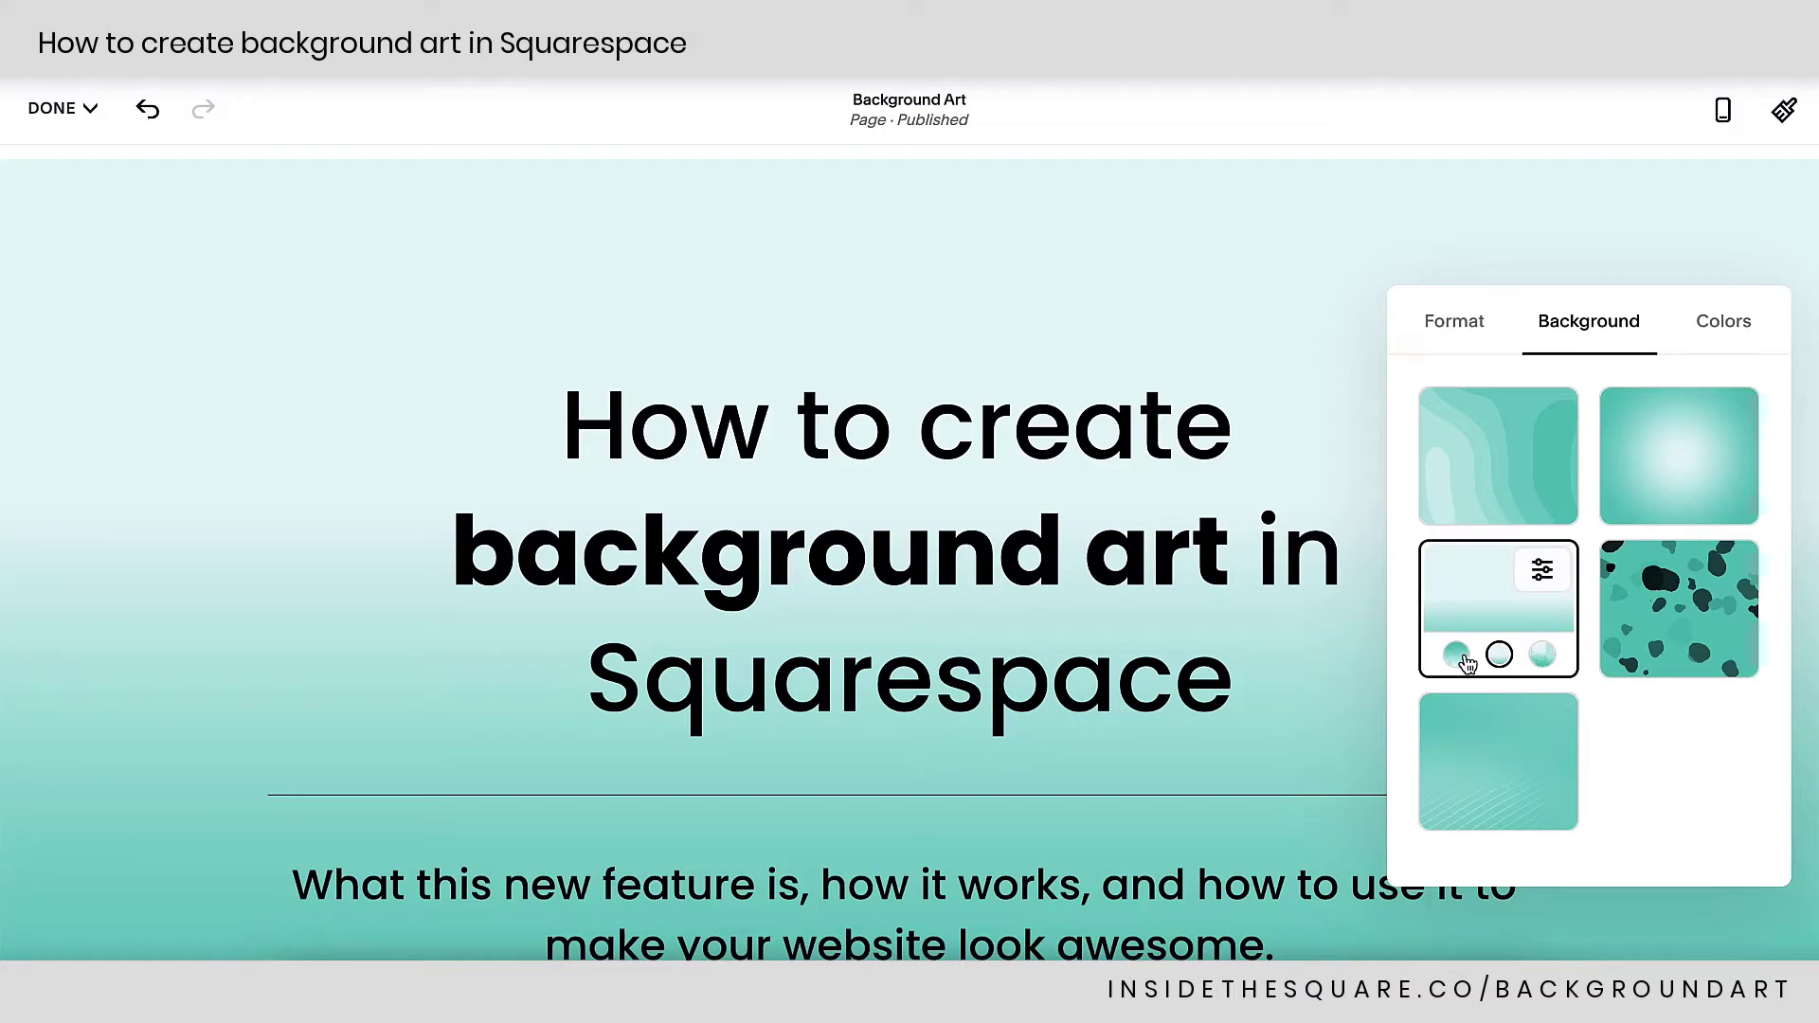
pyautogui.click(1541, 658)
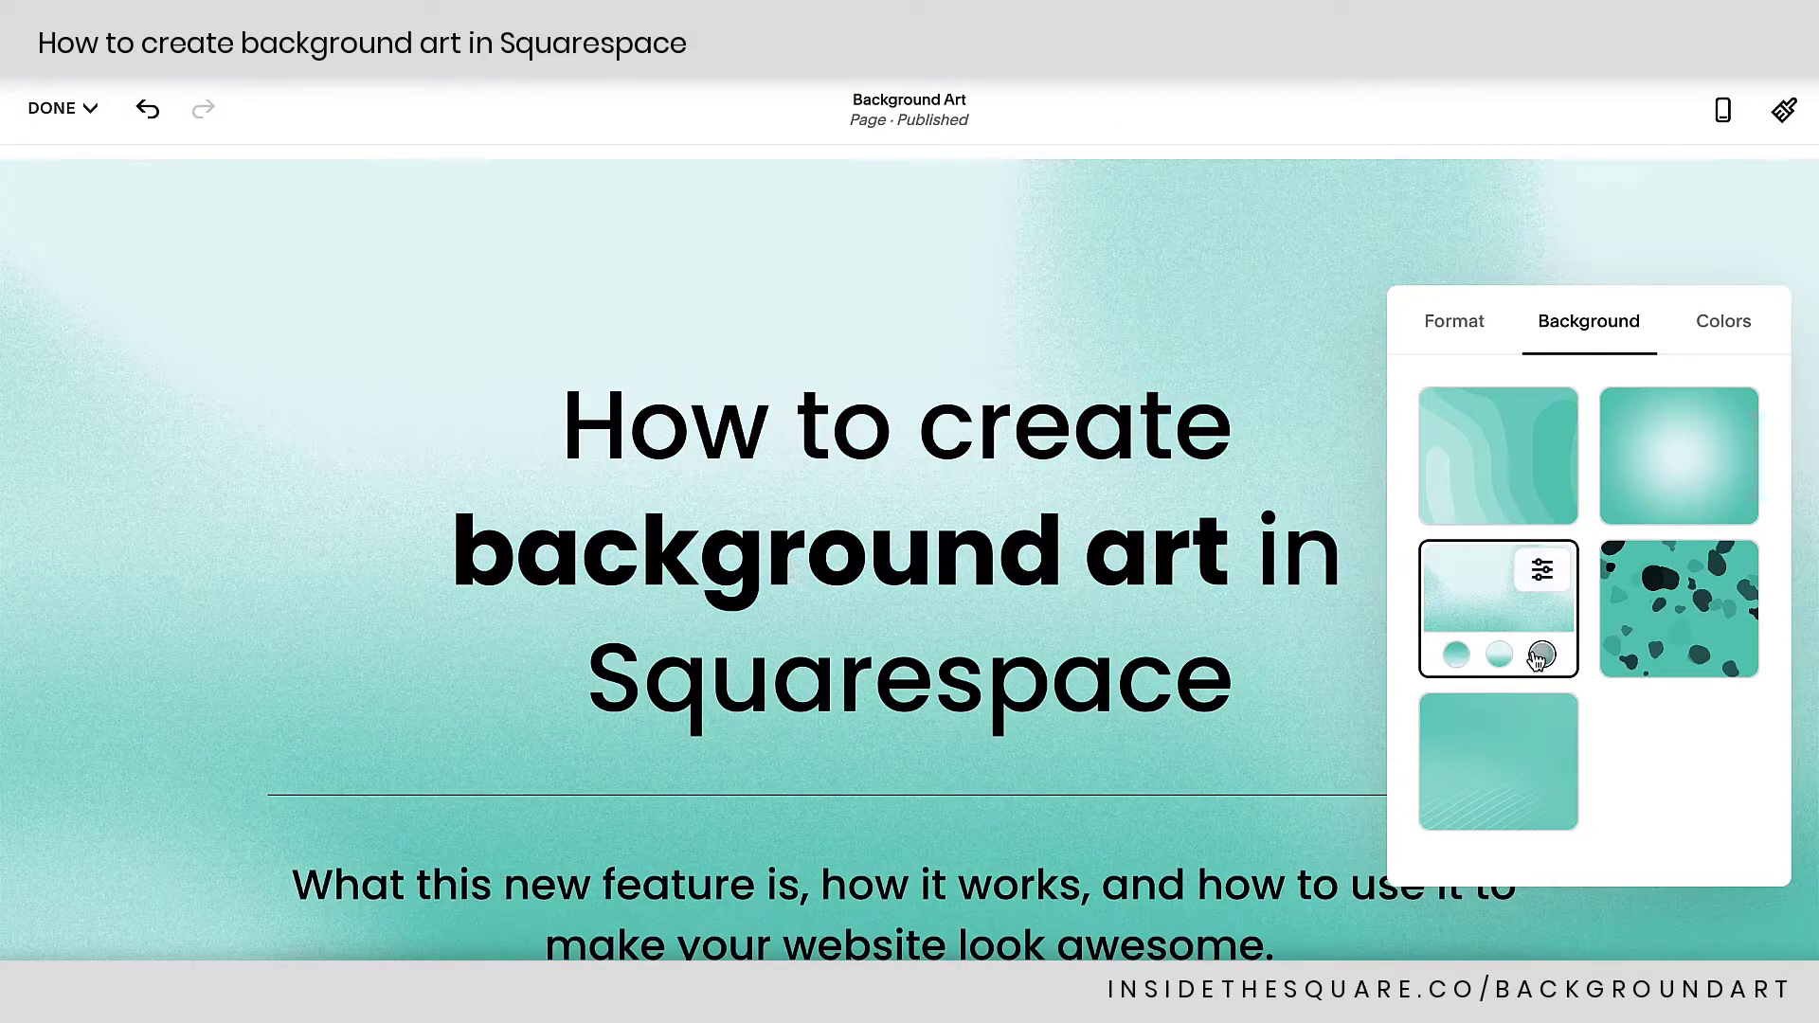
pyautogui.click(1498, 655)
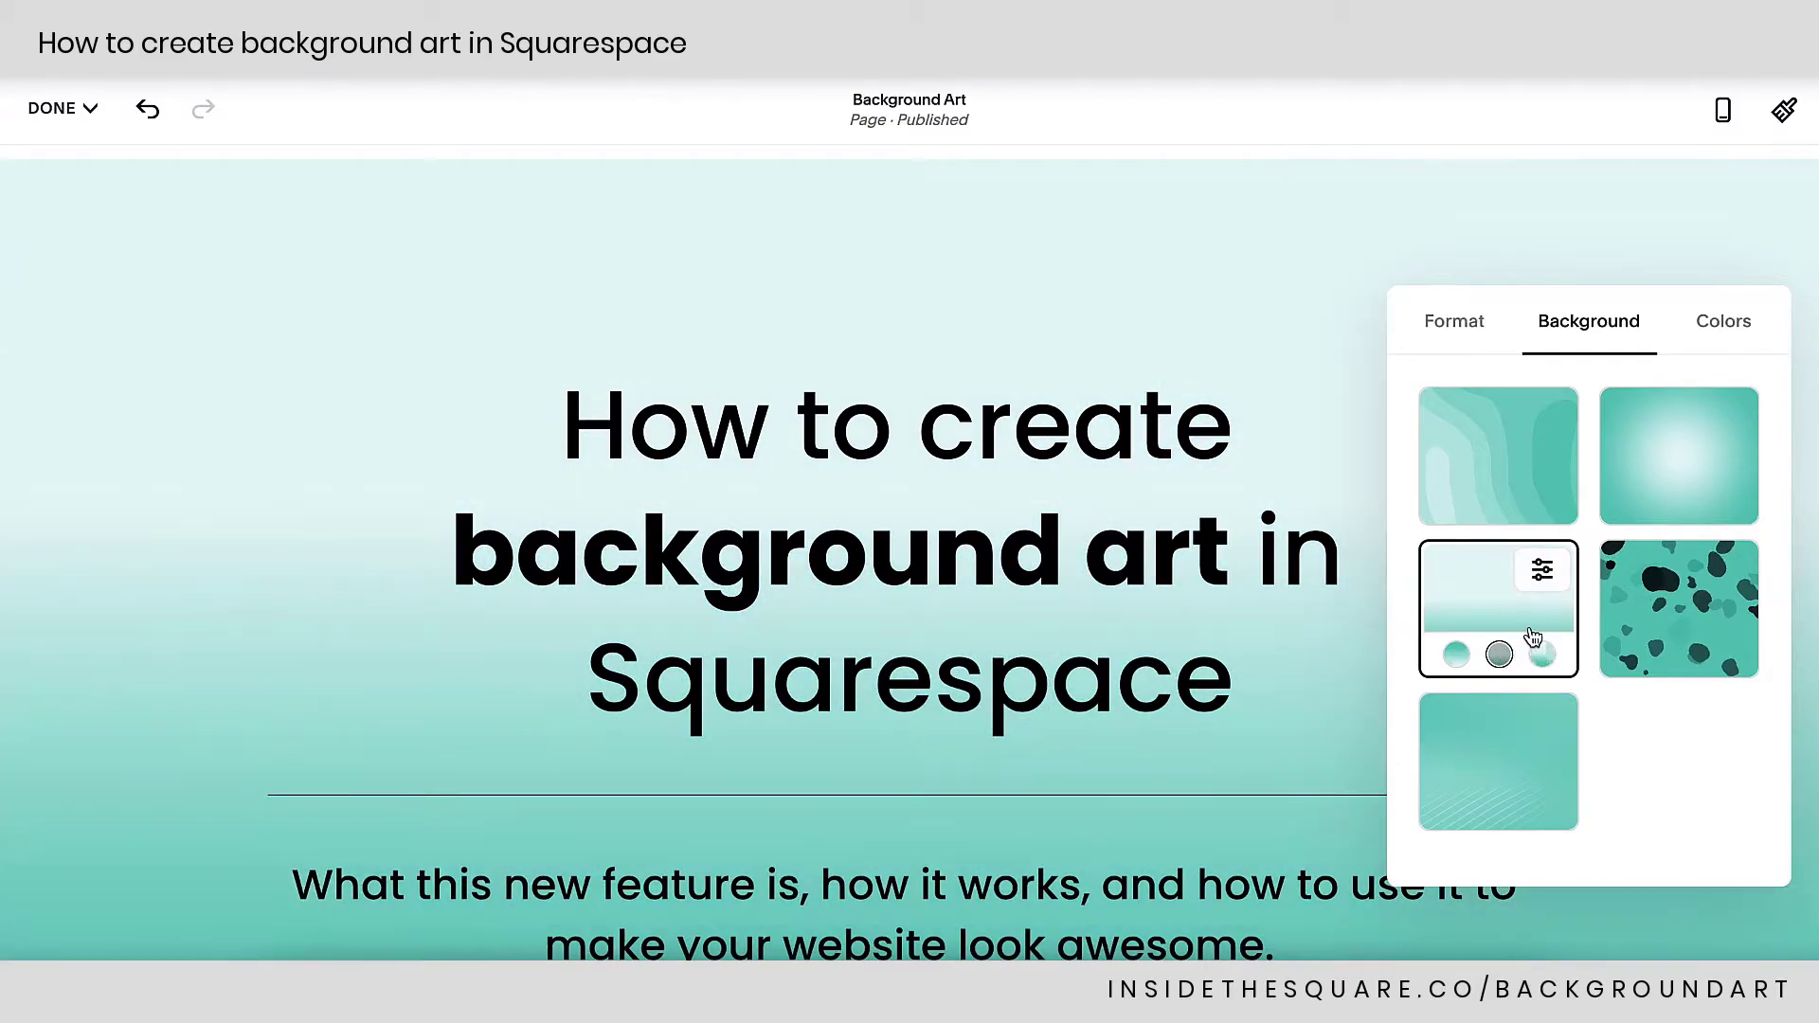
# Open the linear gradient's shape and size settings and set its angle to 238.
pyautogui.click(1542, 573)
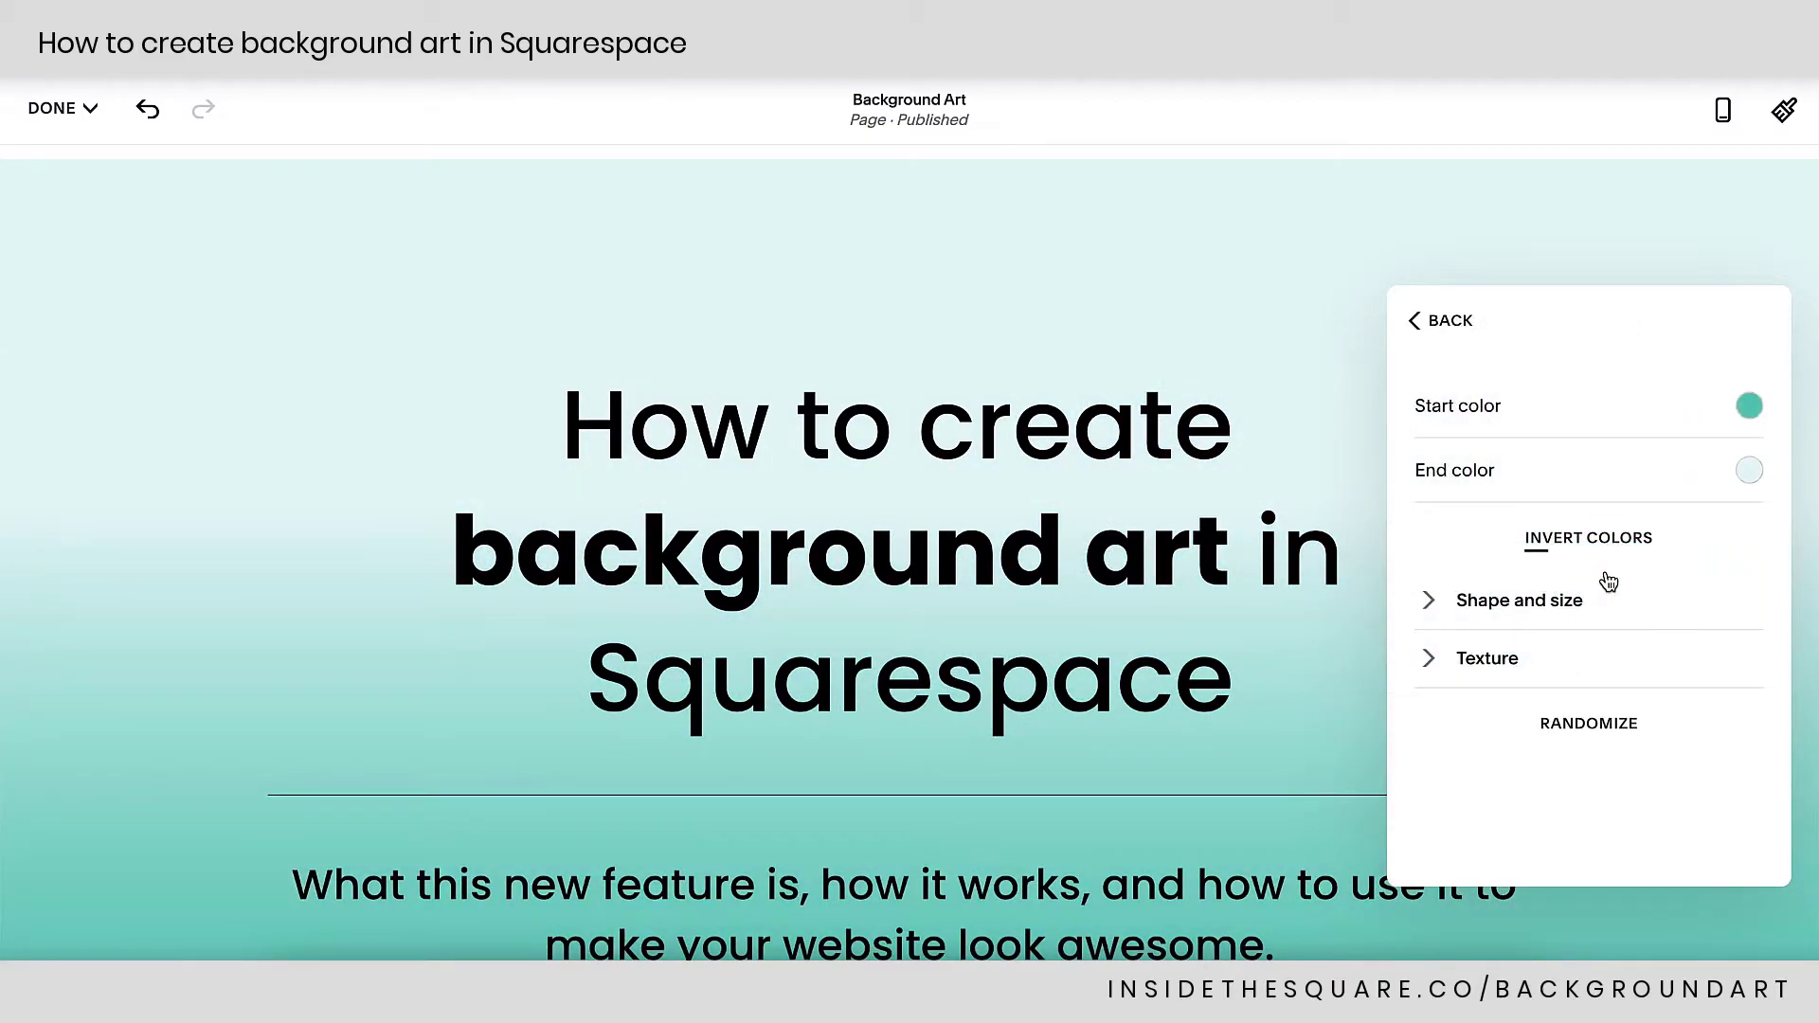
pyautogui.click(1540, 606)
pyautogui.scroll(-3, 1541, 611)
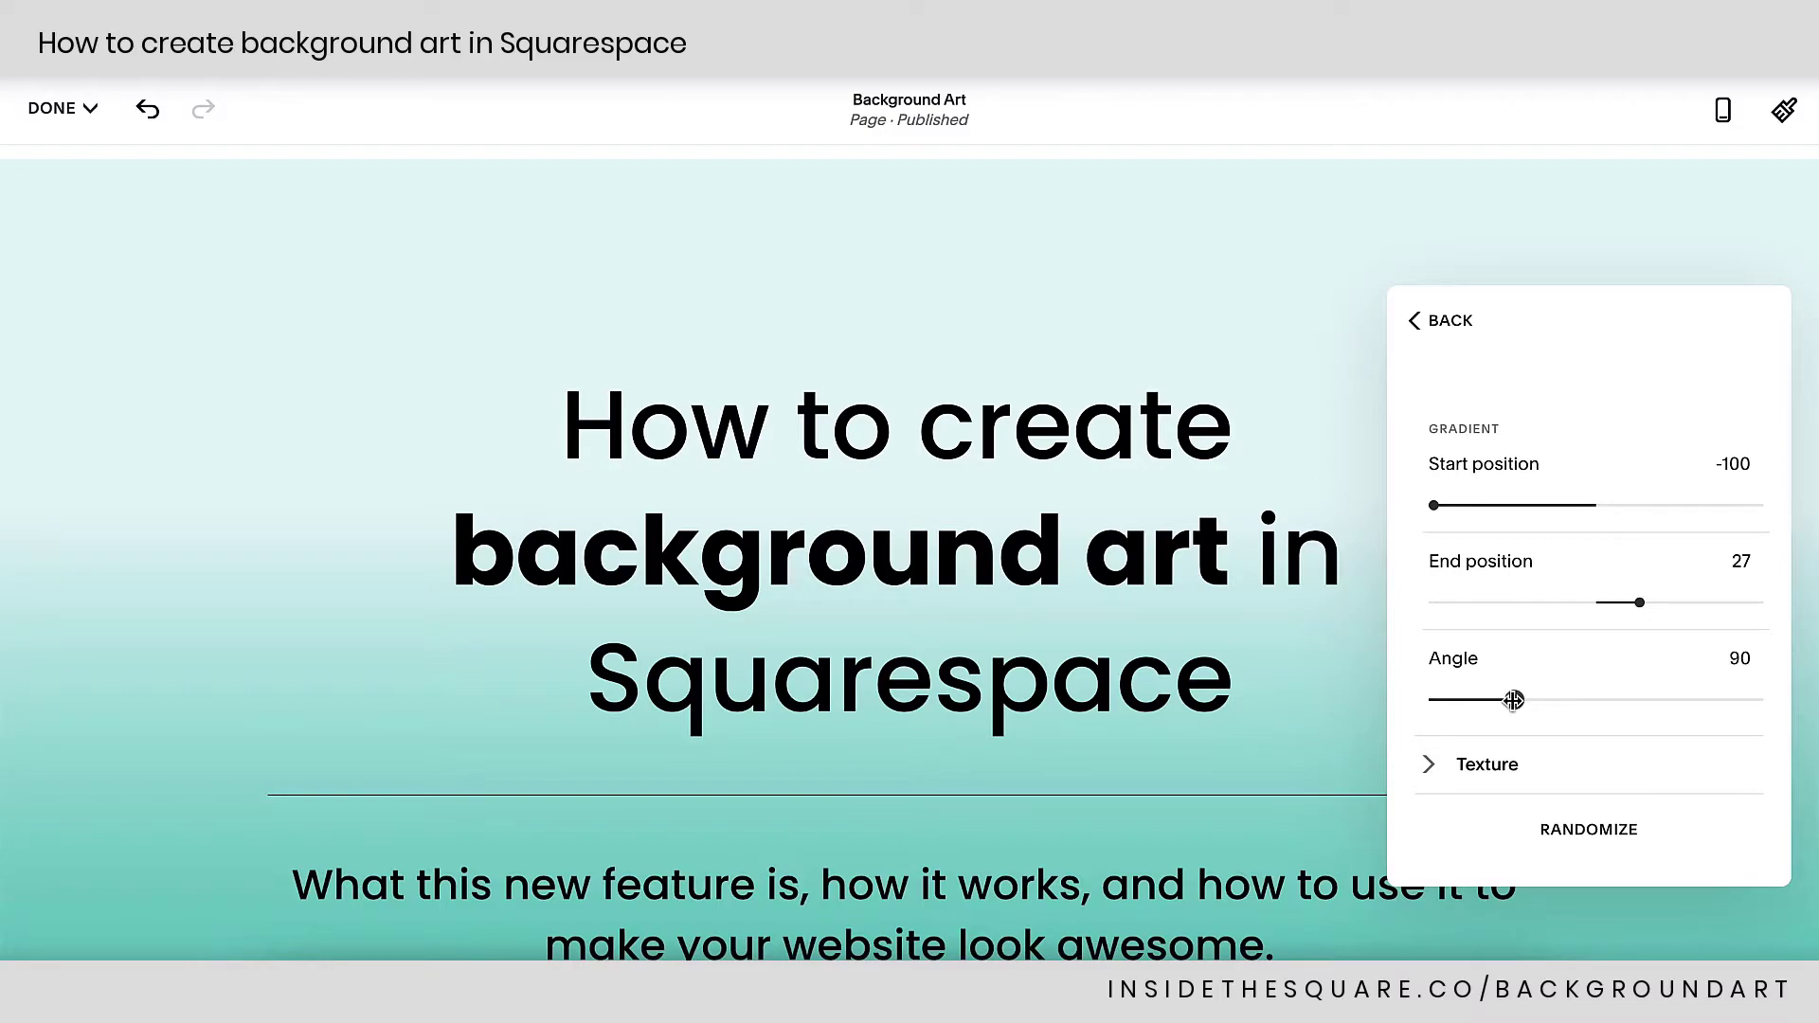
pyautogui.click(1648, 699)
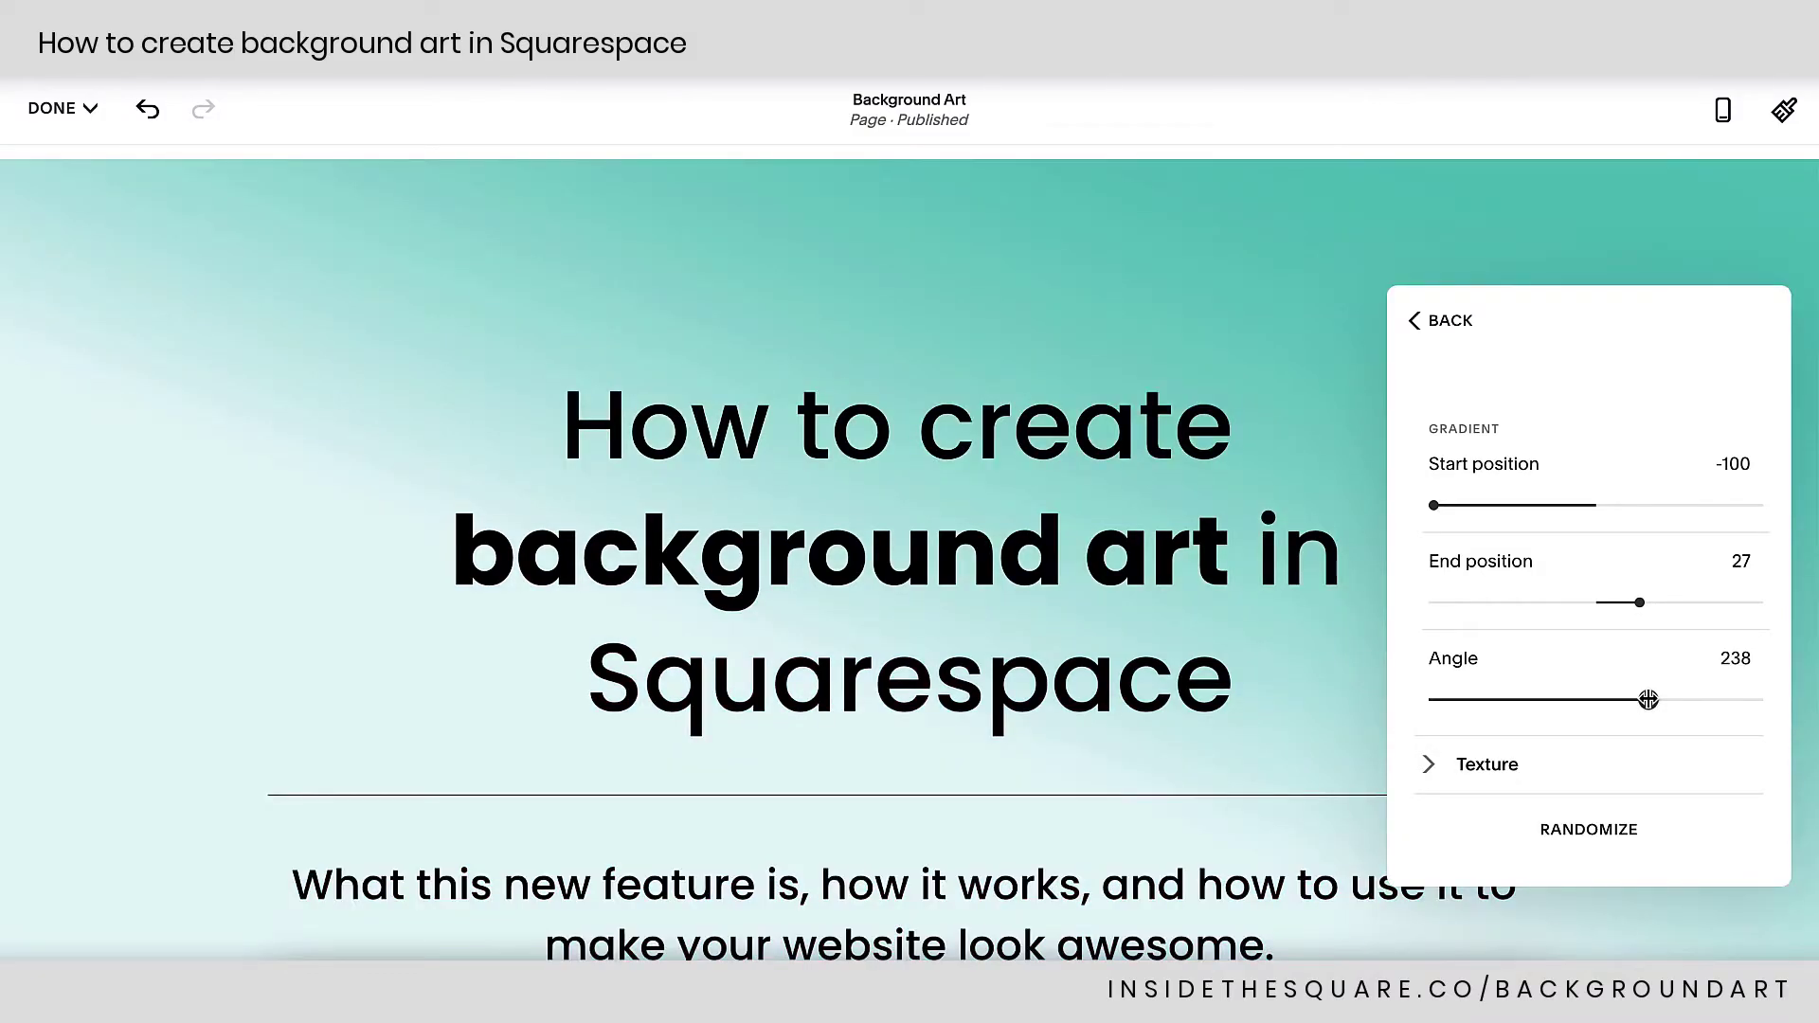
pyautogui.scroll(-2, 1203, 735)
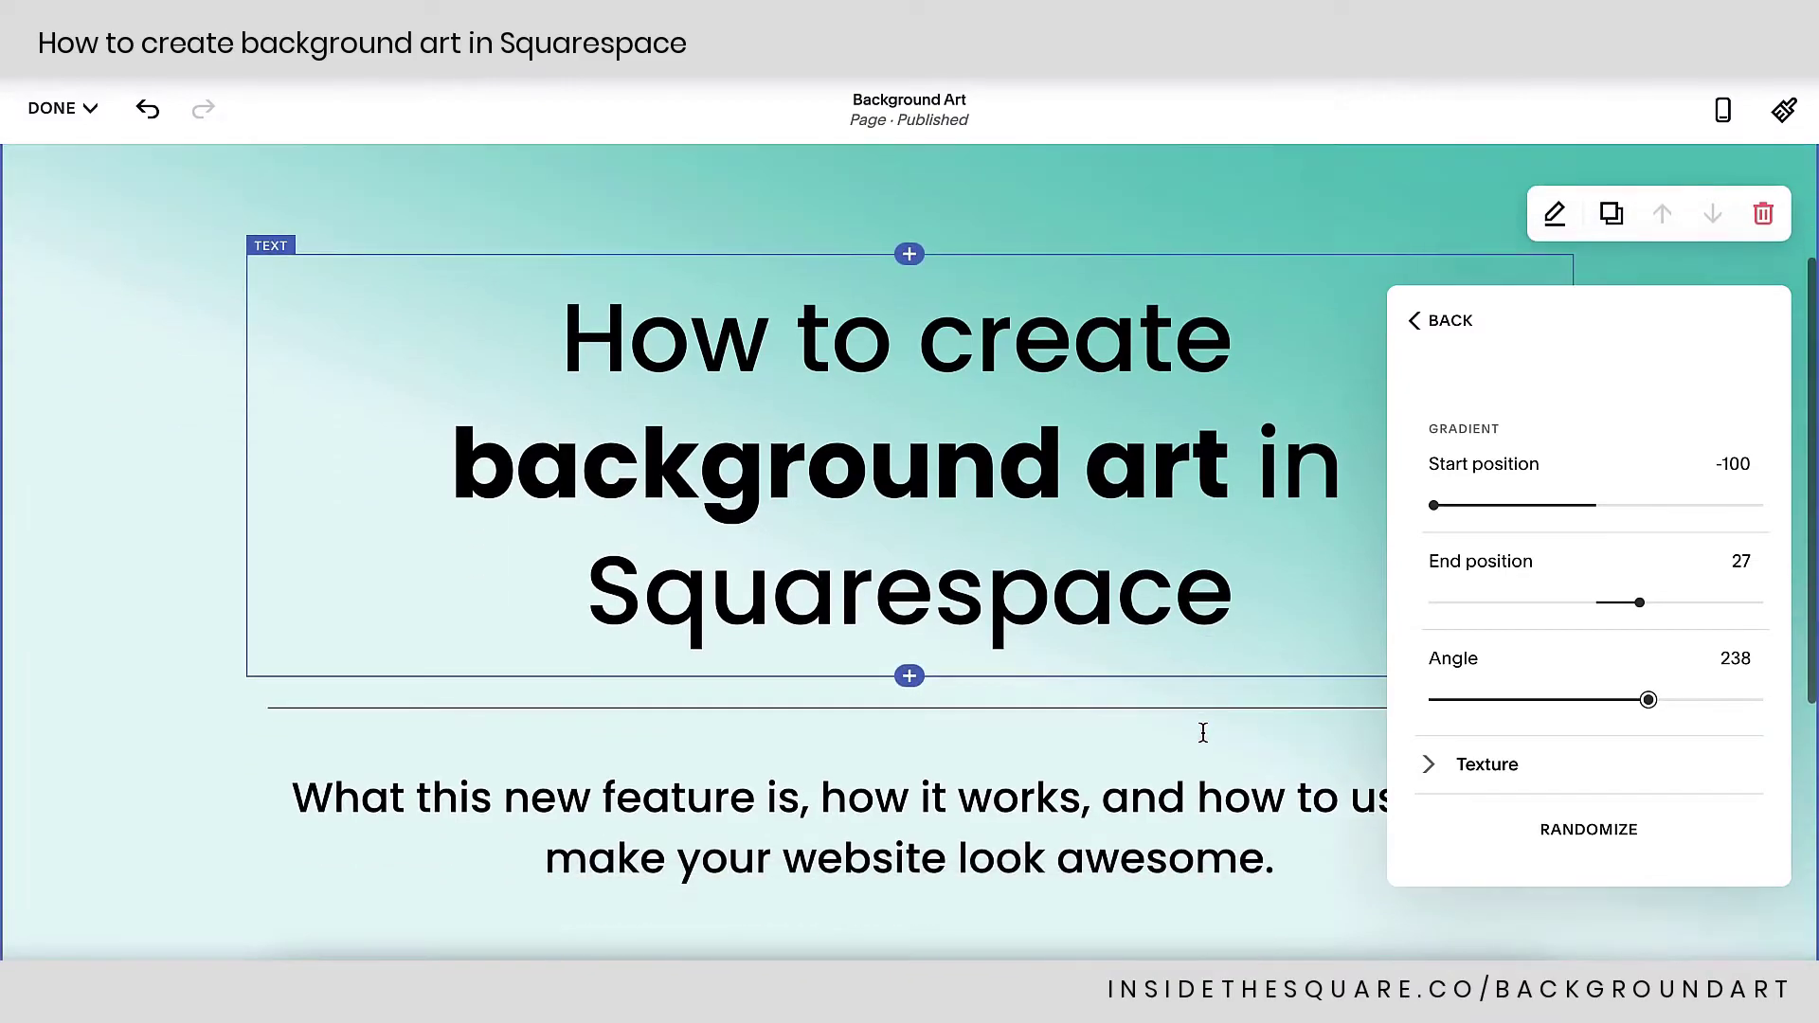
pyautogui.scroll(1, 1202, 731)
pyautogui.scroll(3, 1677, 600)
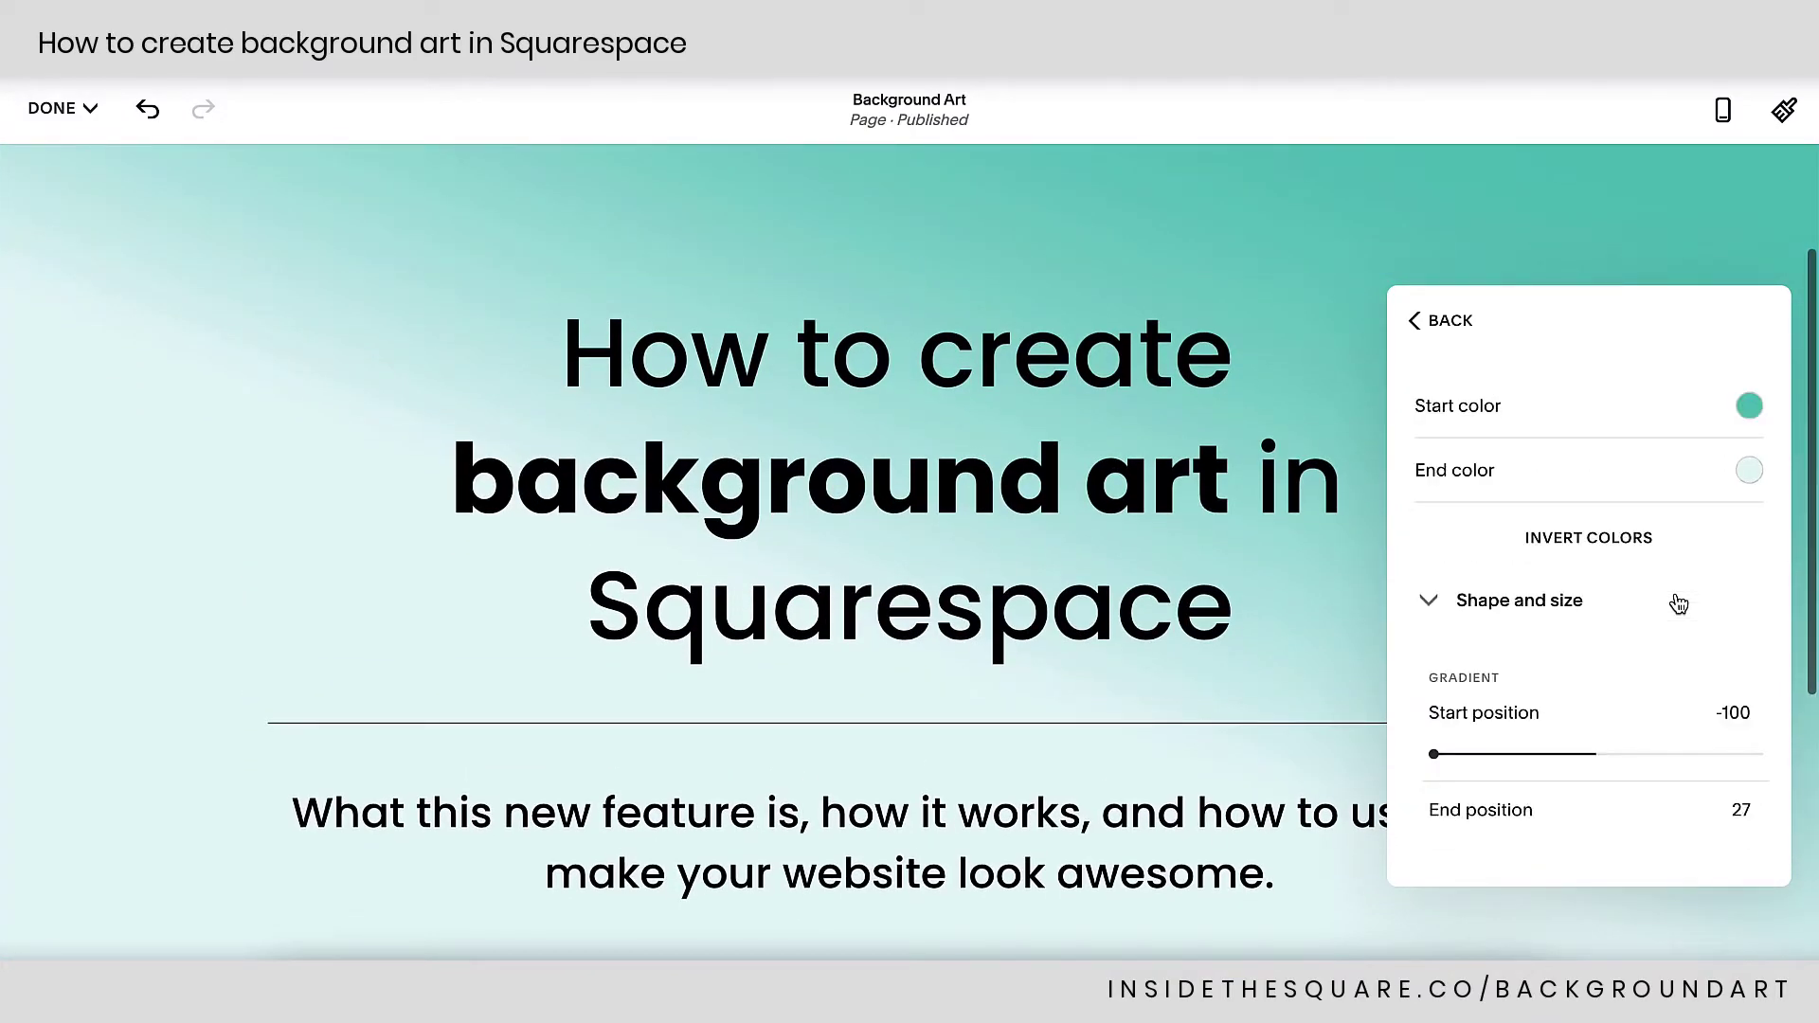